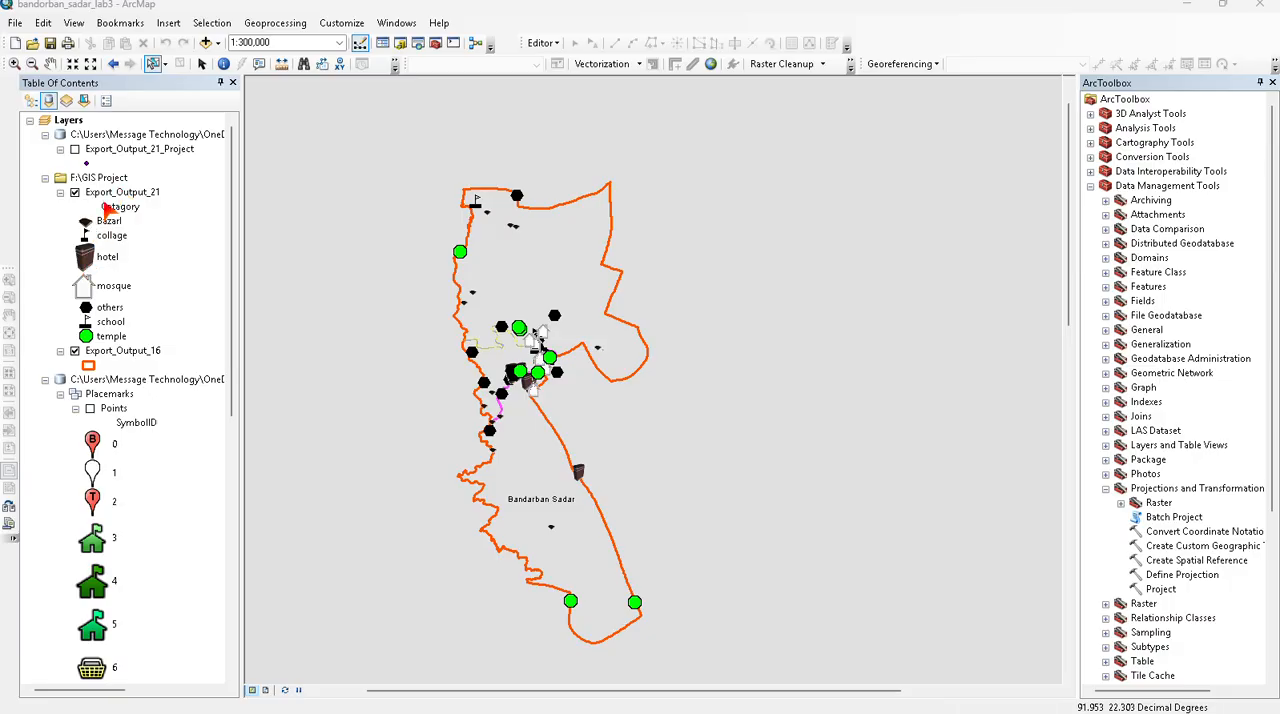
- Review the placemark points on the map and the attribute table of the existing Polylines layer
left_click(90, 408)
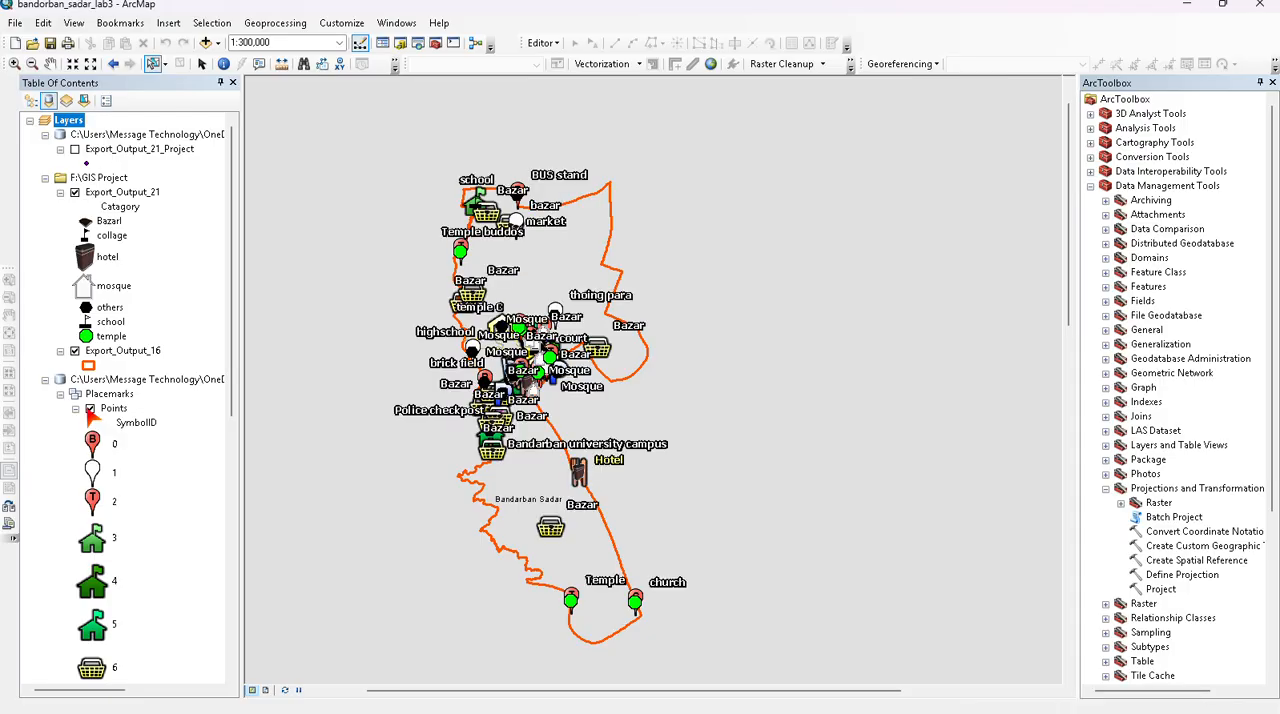
left_click(90, 408)
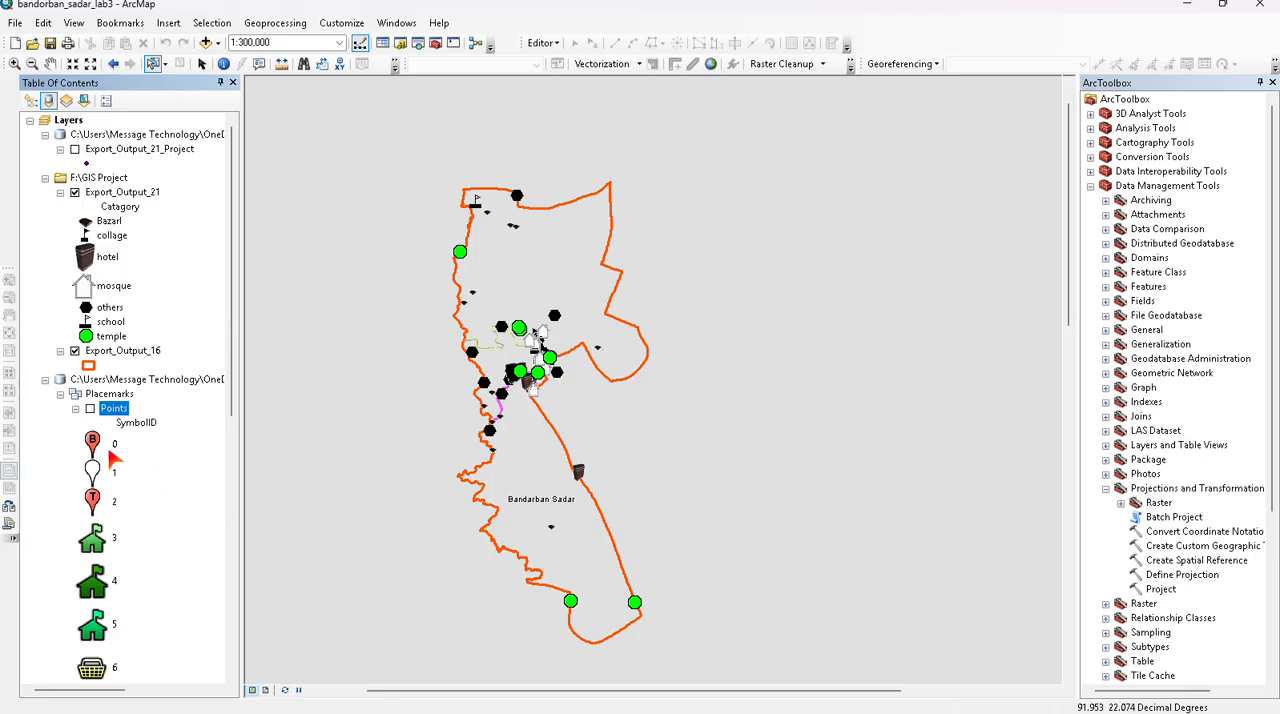
scroll(128, 452, "down", 9)
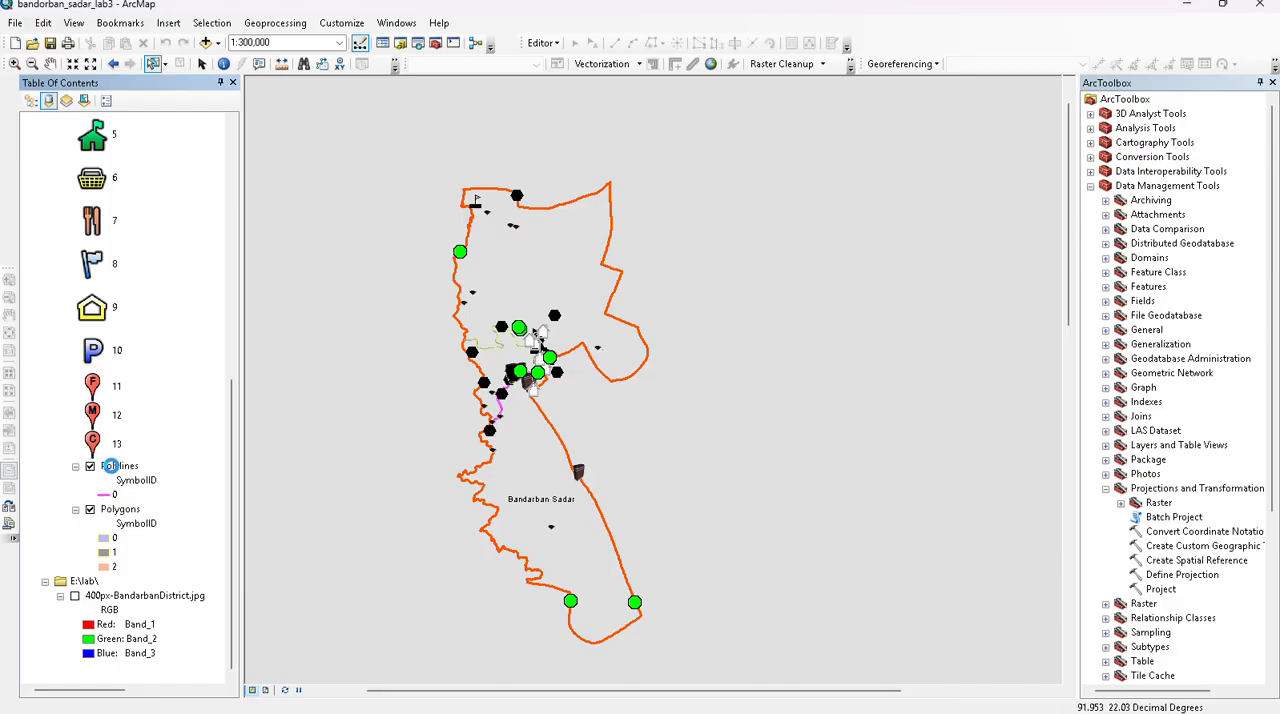
right_click(112, 466)
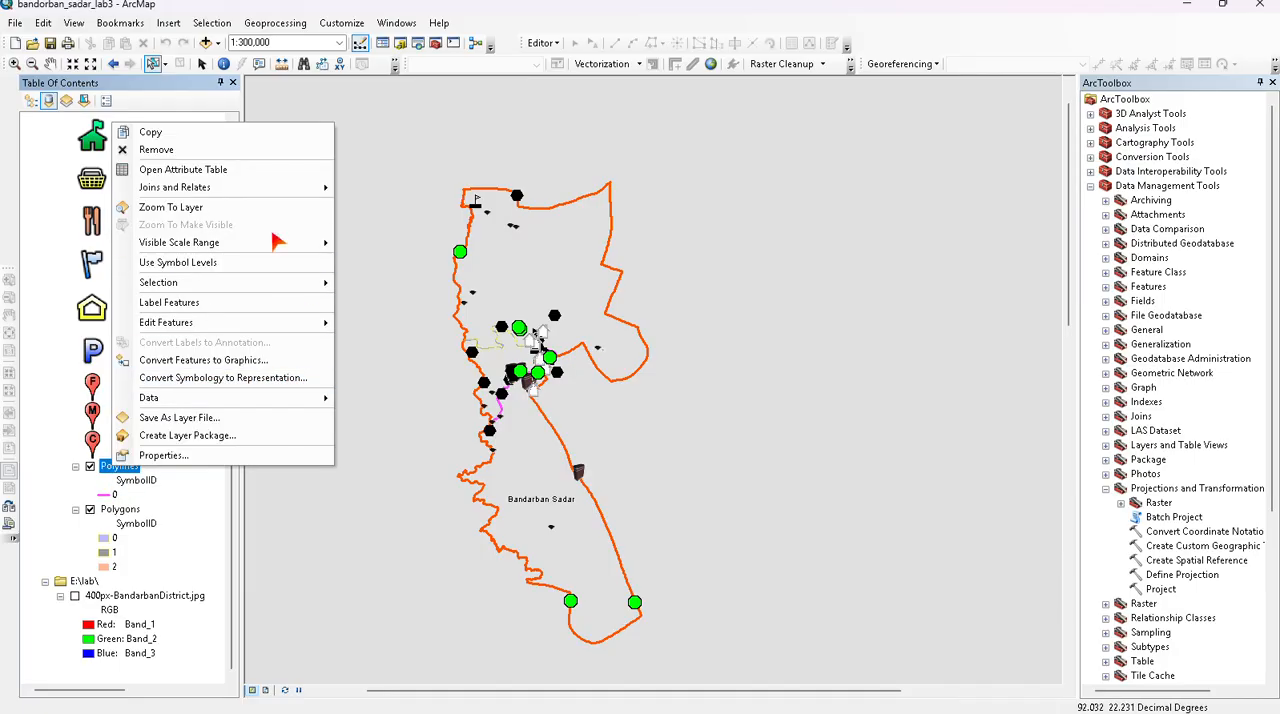
left_click(229, 170)
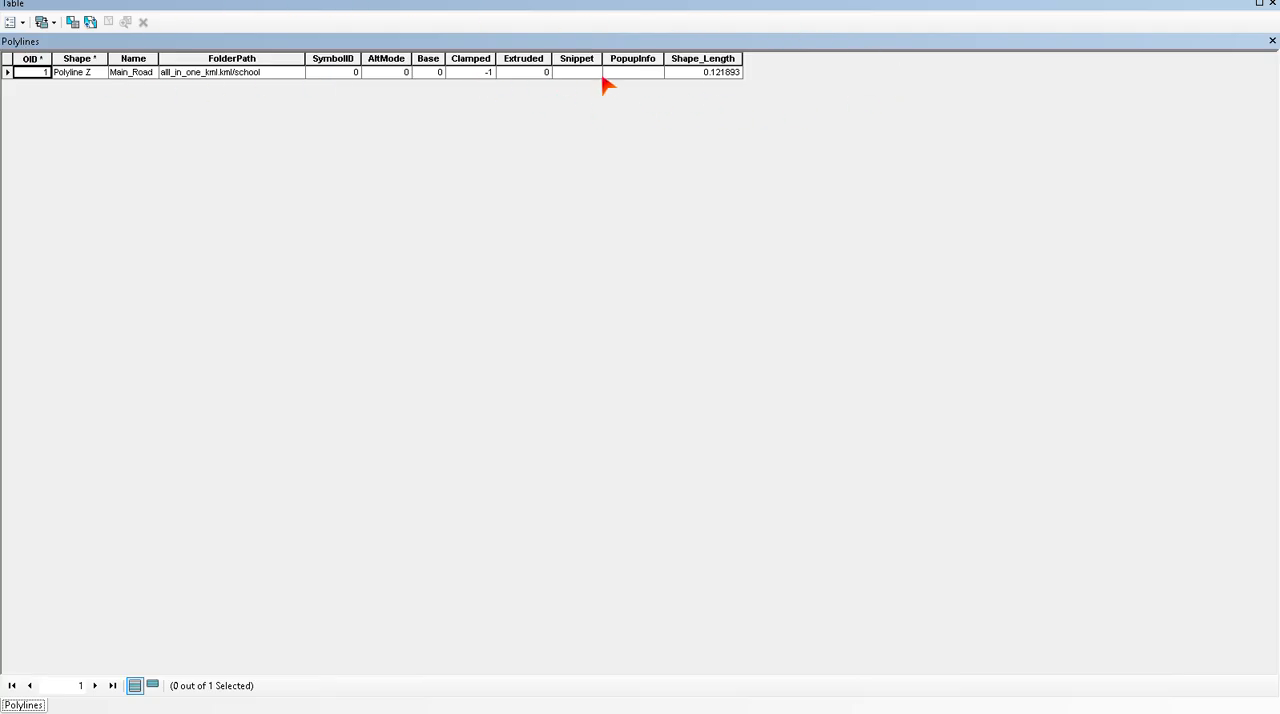
left_click(1272, 41)
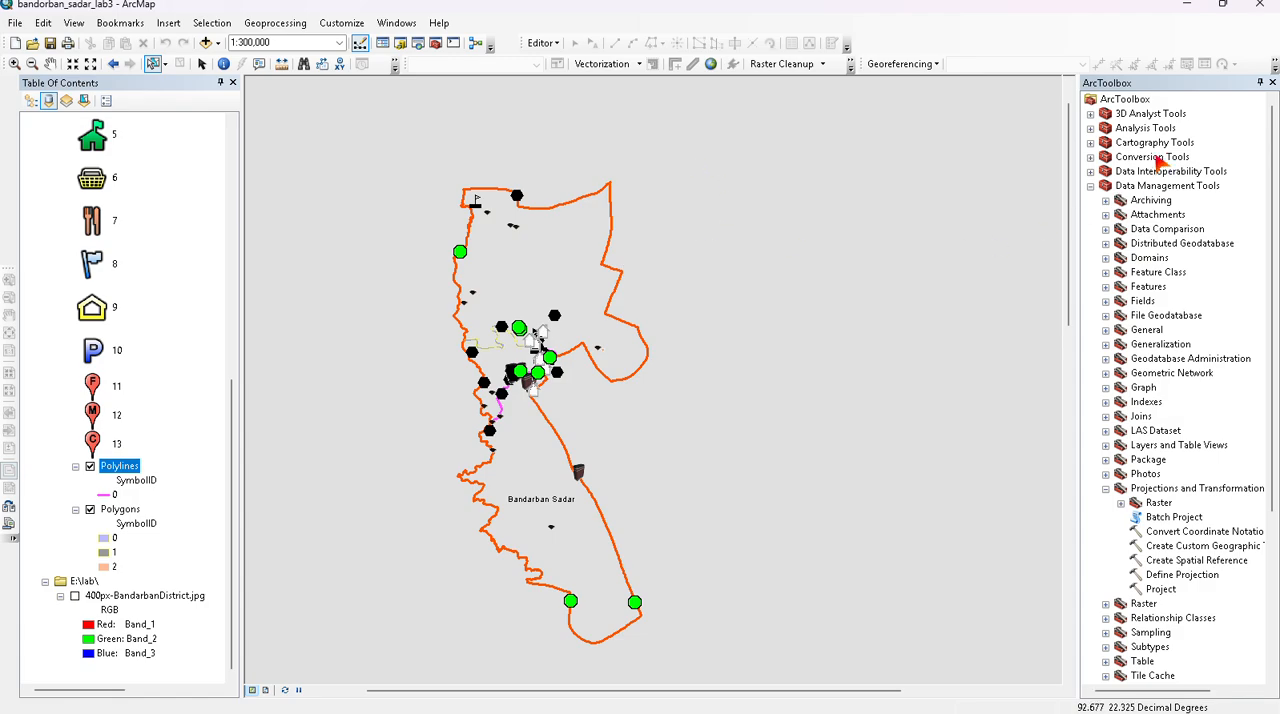
- Try to convert roadxfile.kml from the Kml file folder with KML To Layer, using roadxfile as the output data name
scroll(1158, 164, "down", 4)
scroll(1138, 176, "up", 4)
left_click(1091, 186)
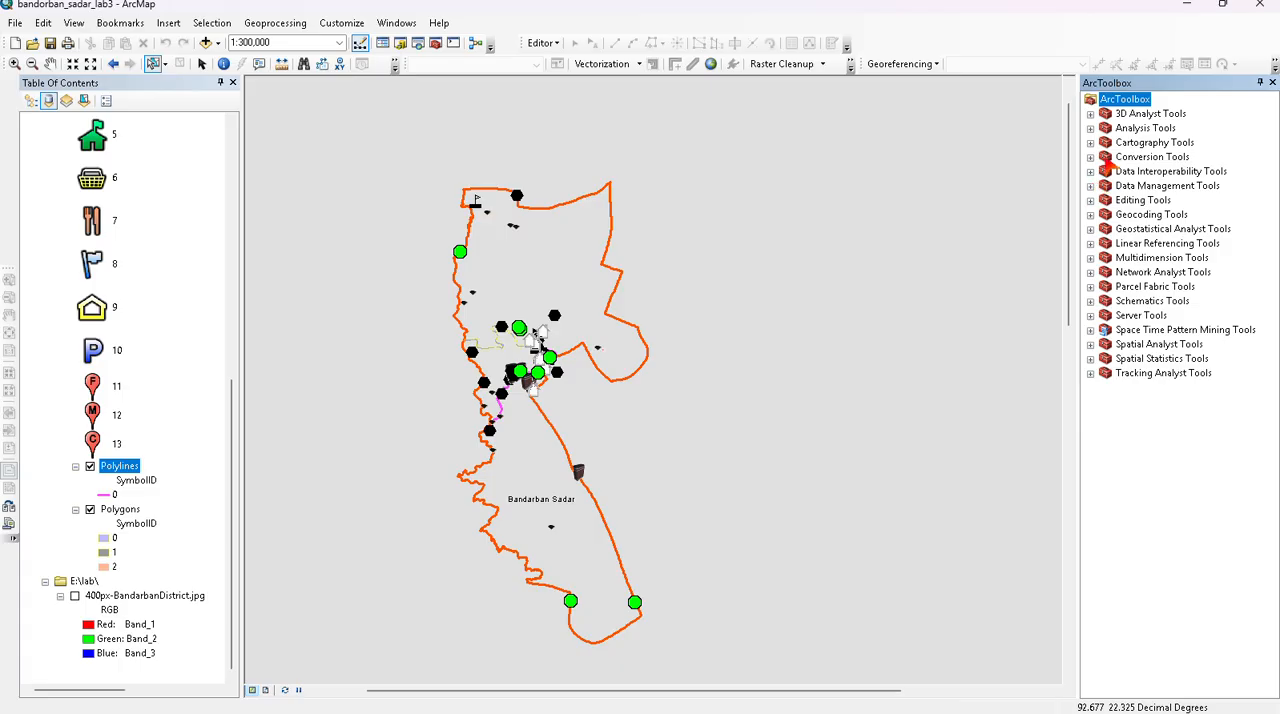
left_click(1091, 157)
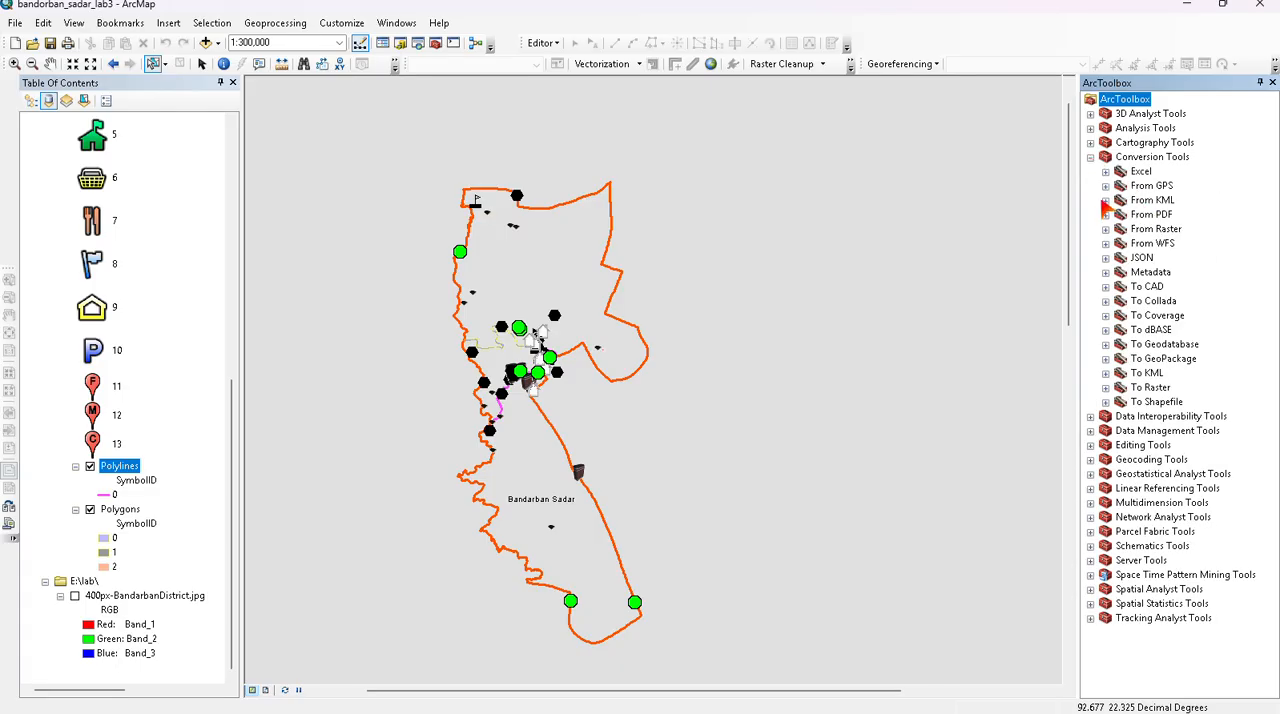
left_click(1105, 201)
double_click(1120, 214)
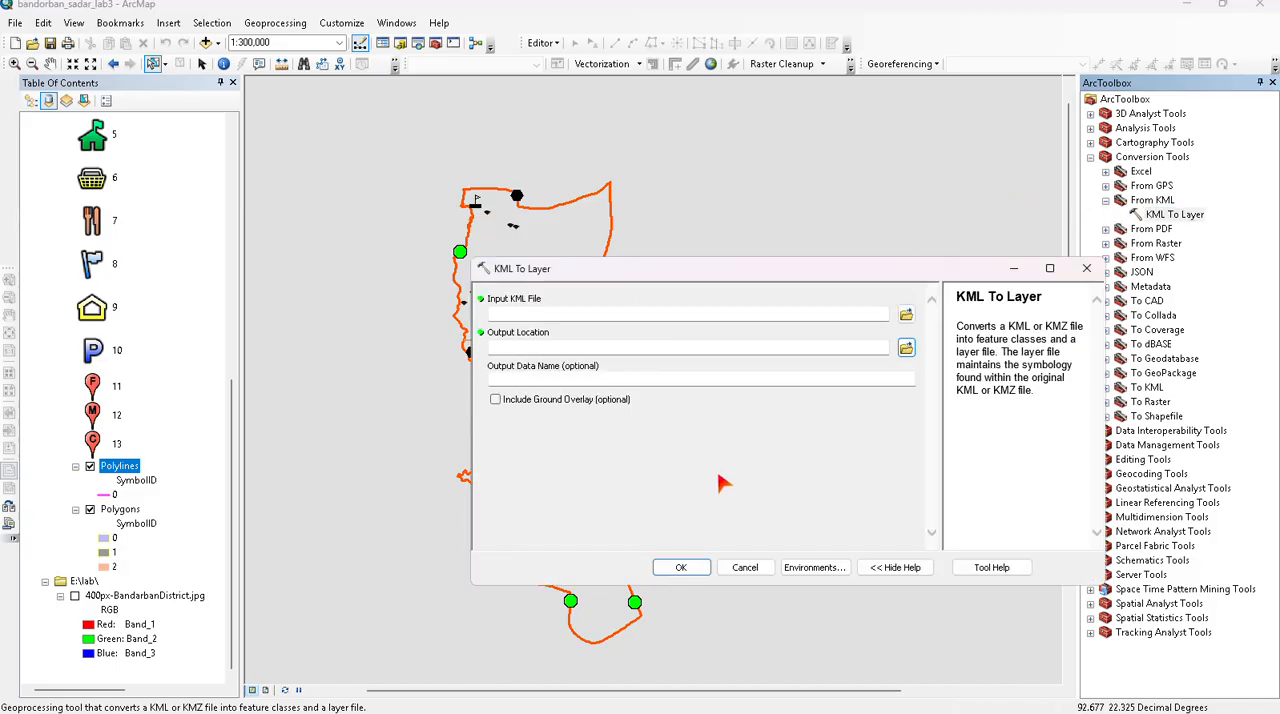
left_click(904, 311)
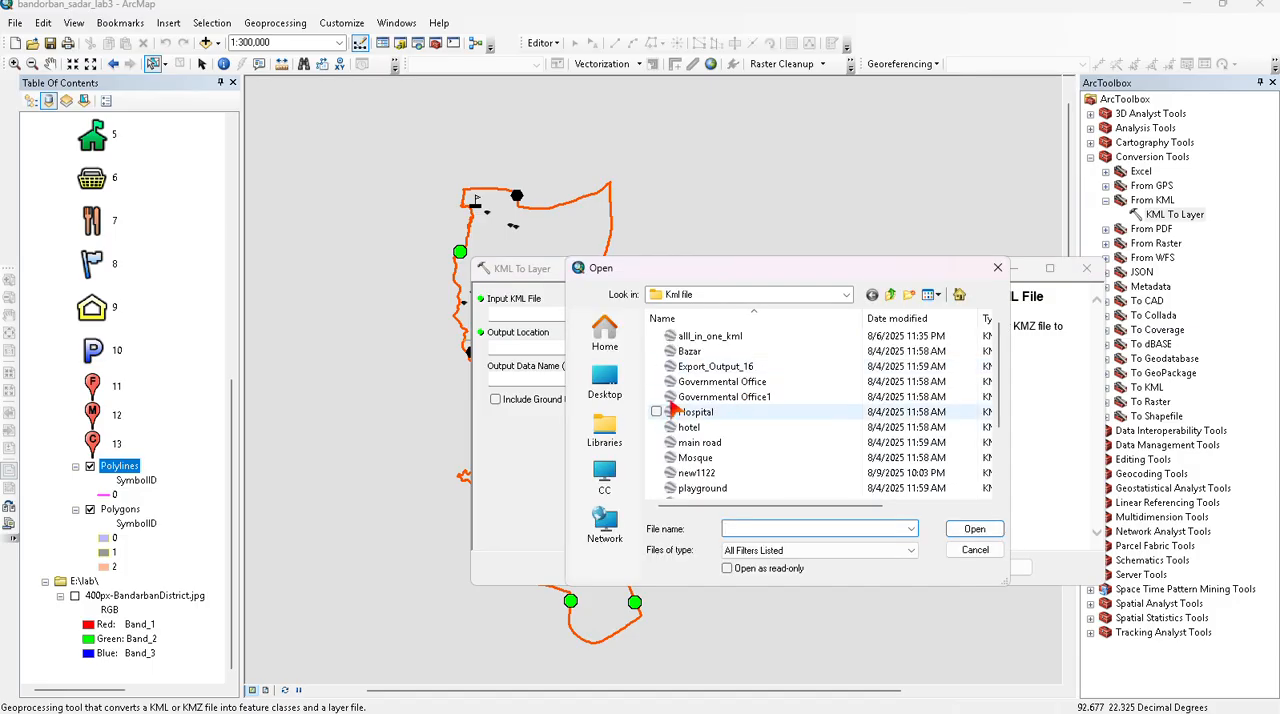
scroll(748, 437, "down", 2)
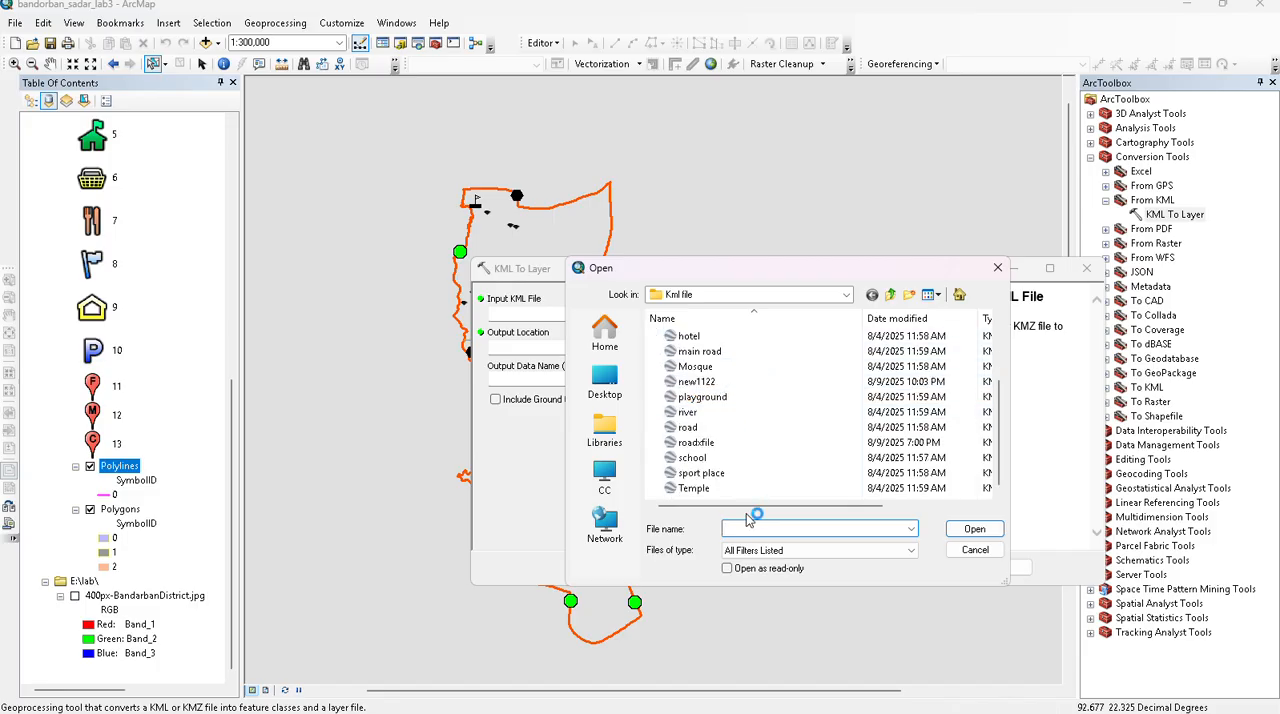
left_click(722, 442)
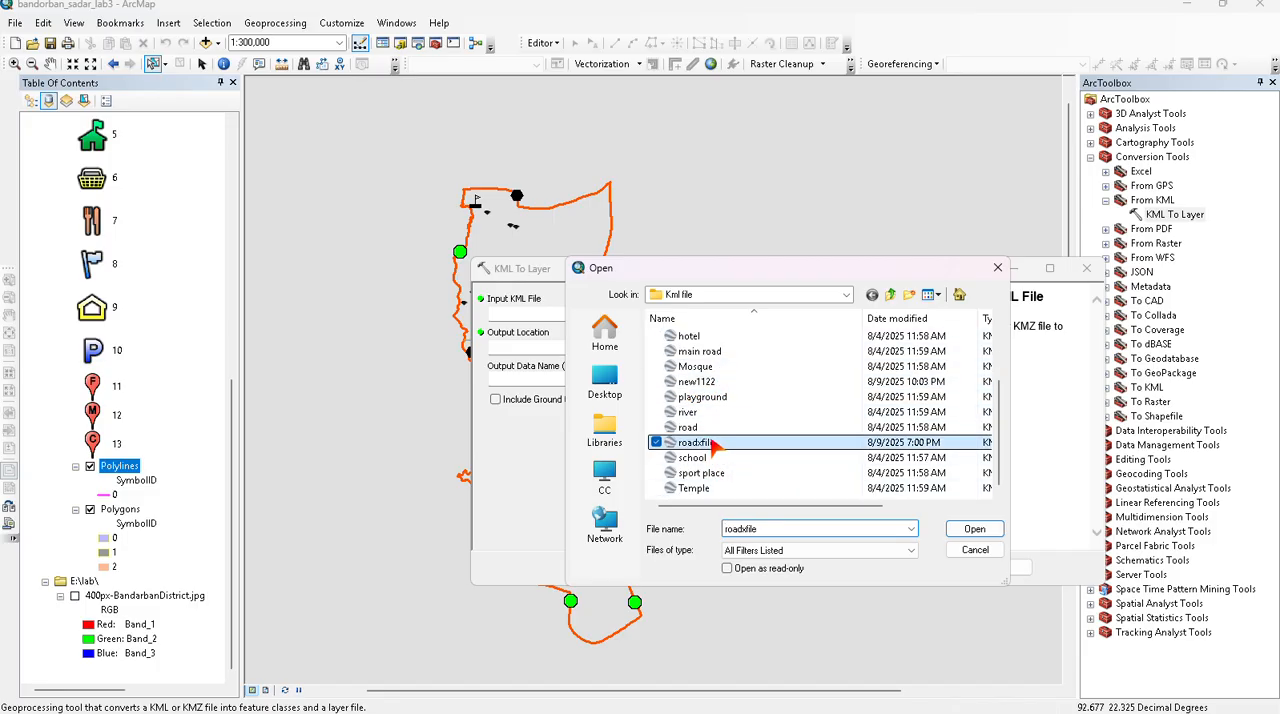
left_click(975, 550)
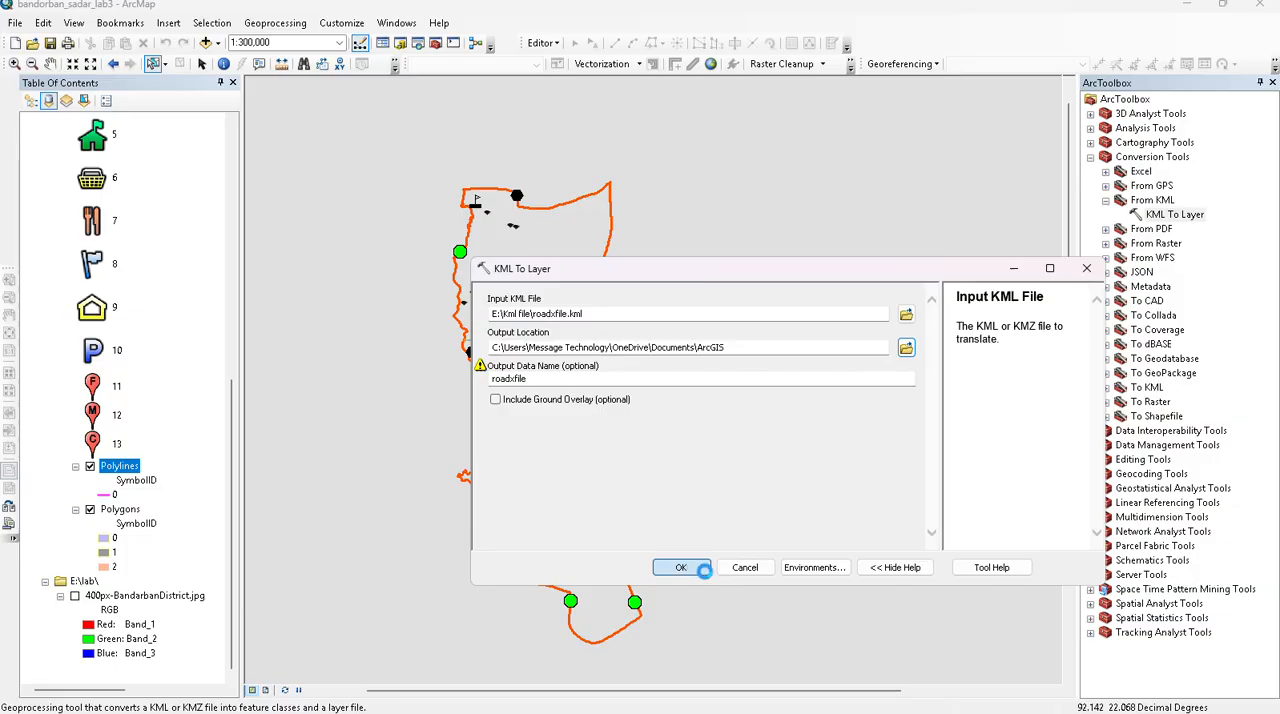
left_click(698, 568)
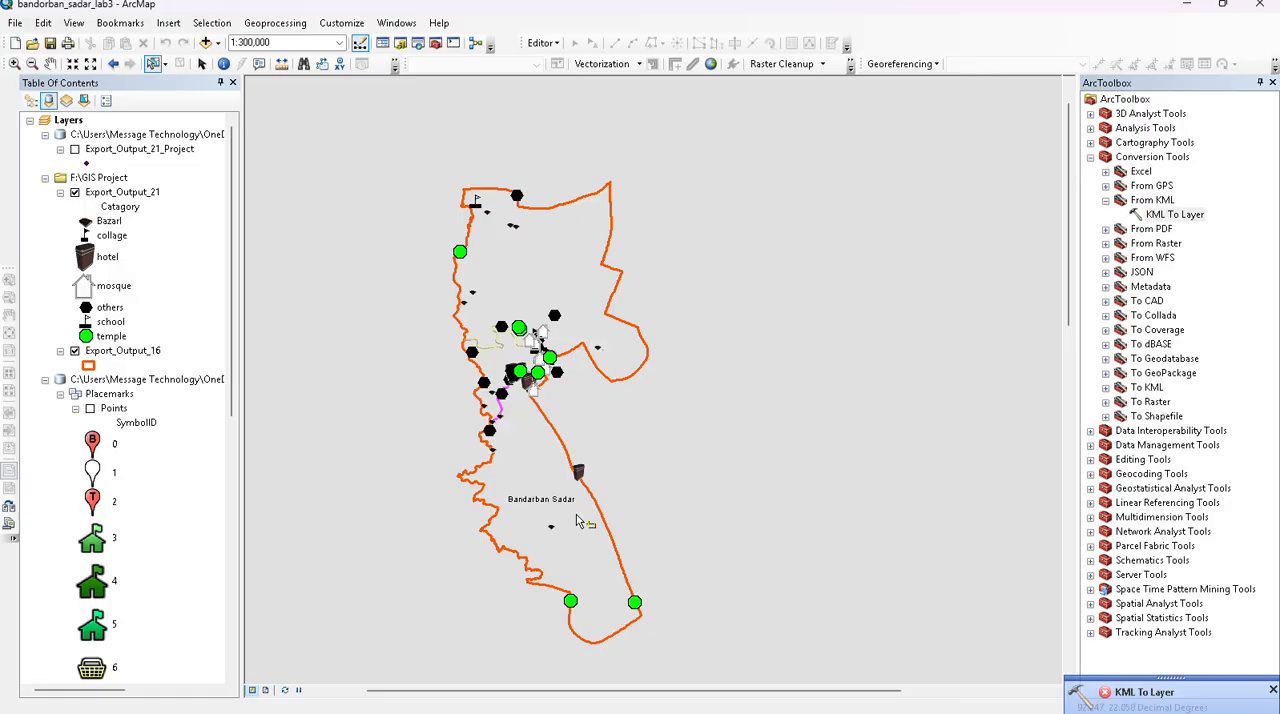
- Rerun the roadxfile.kml conversion with the same settings from its KML To Layer entry in the geoprocessing results
left_click(1122, 691)
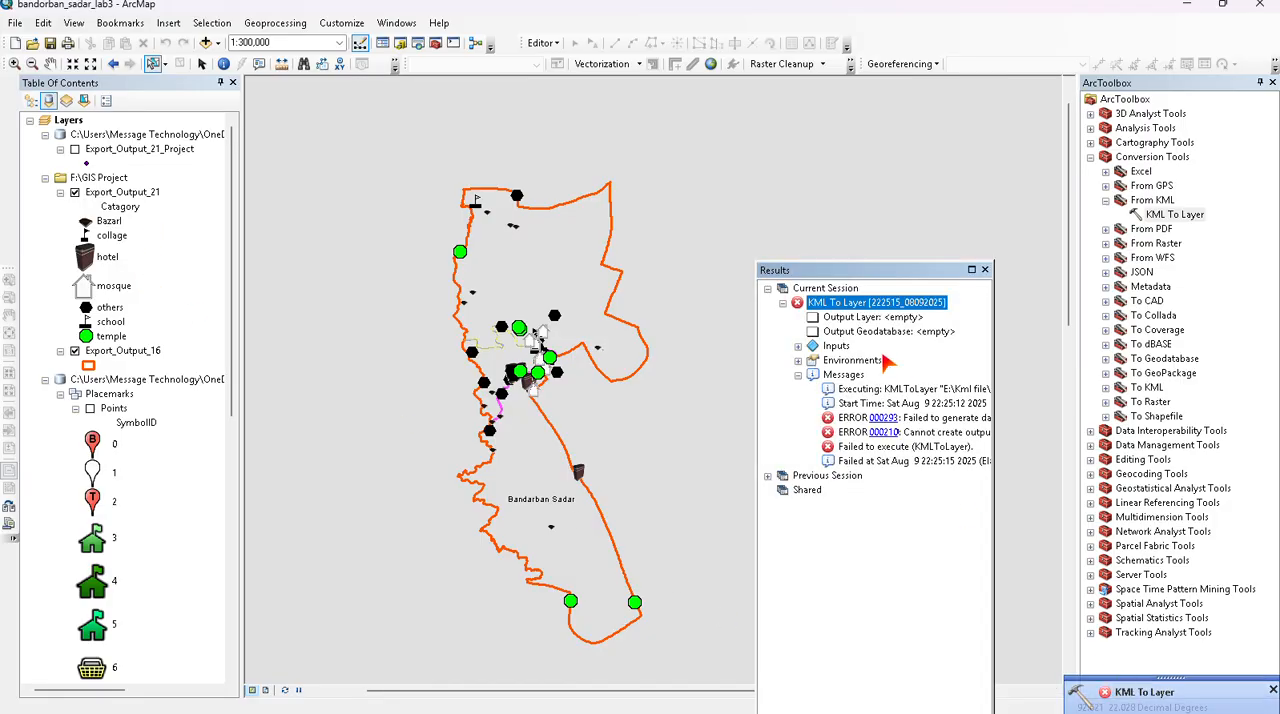
left_click(845, 293)
double_click(855, 302)
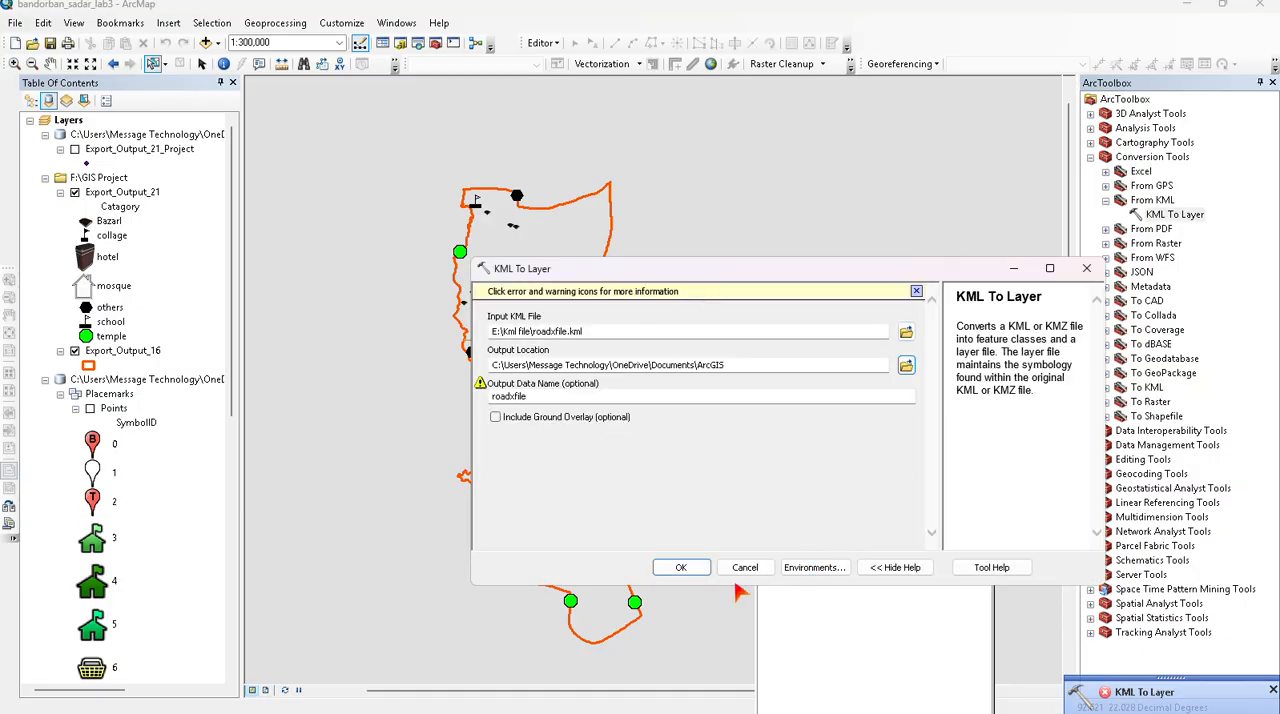
left_click(680, 567)
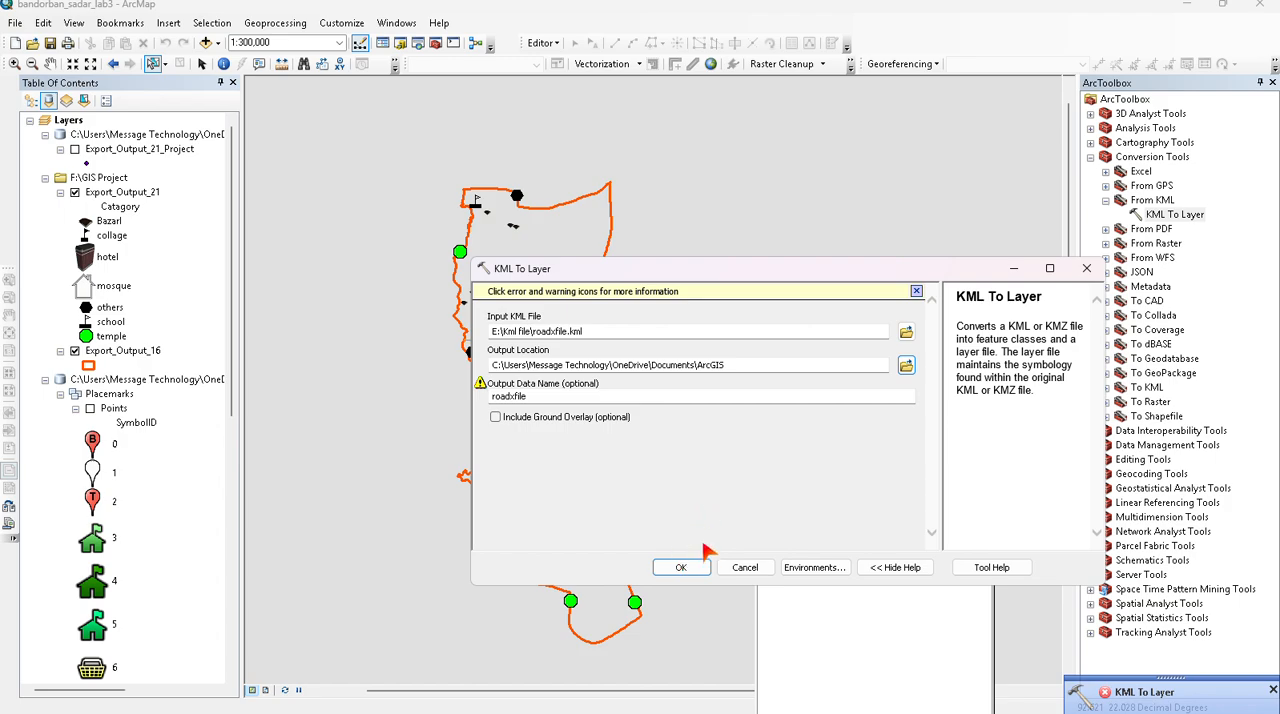
left_click(686, 566)
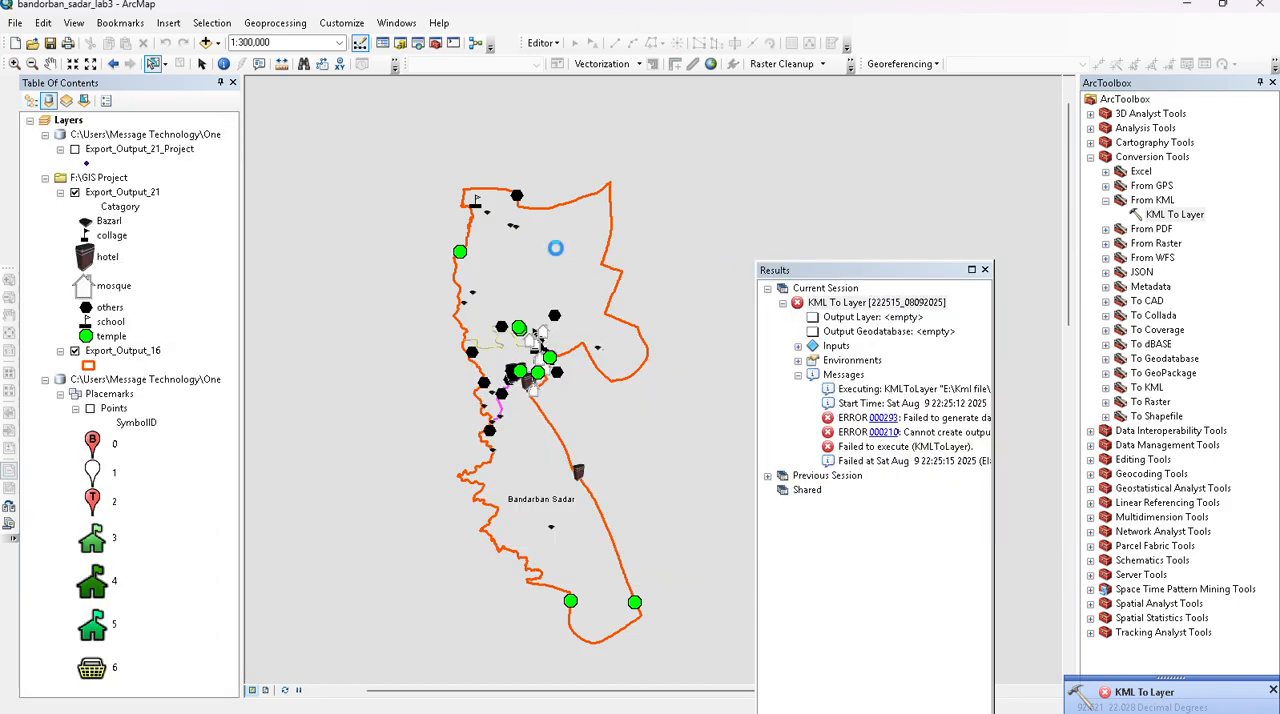
left_click(984, 270)
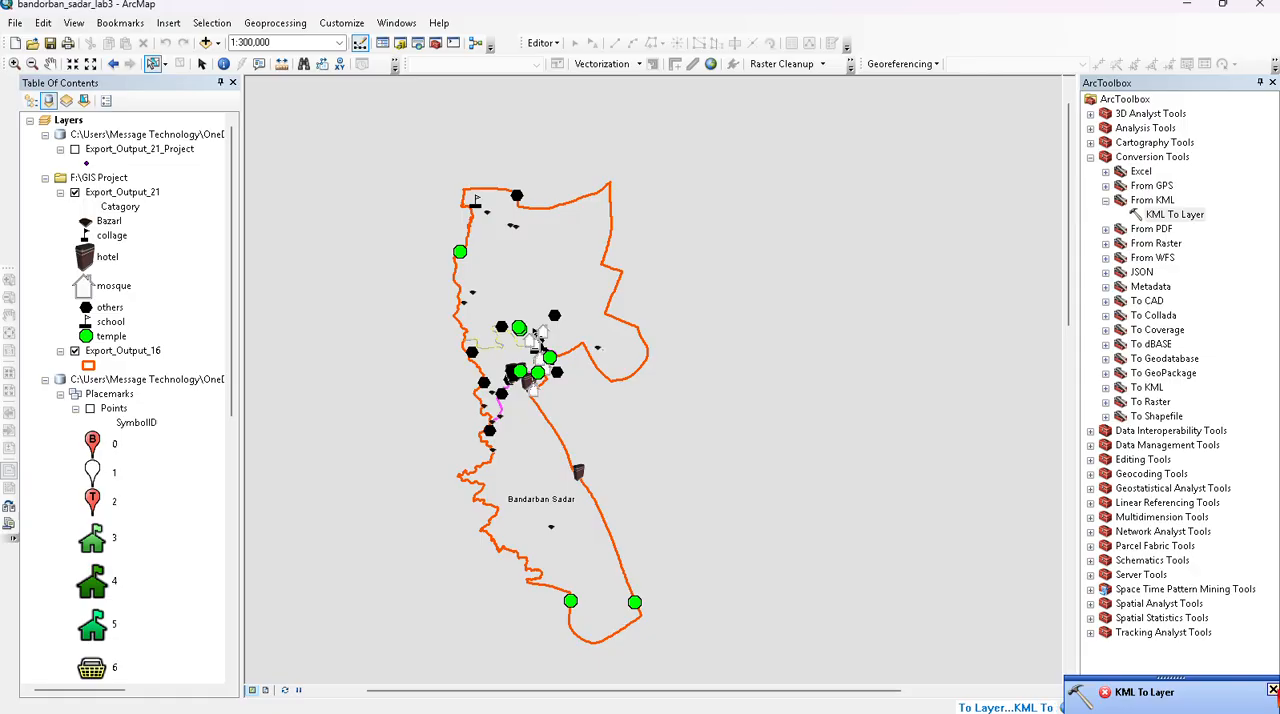
left_click(1272, 690)
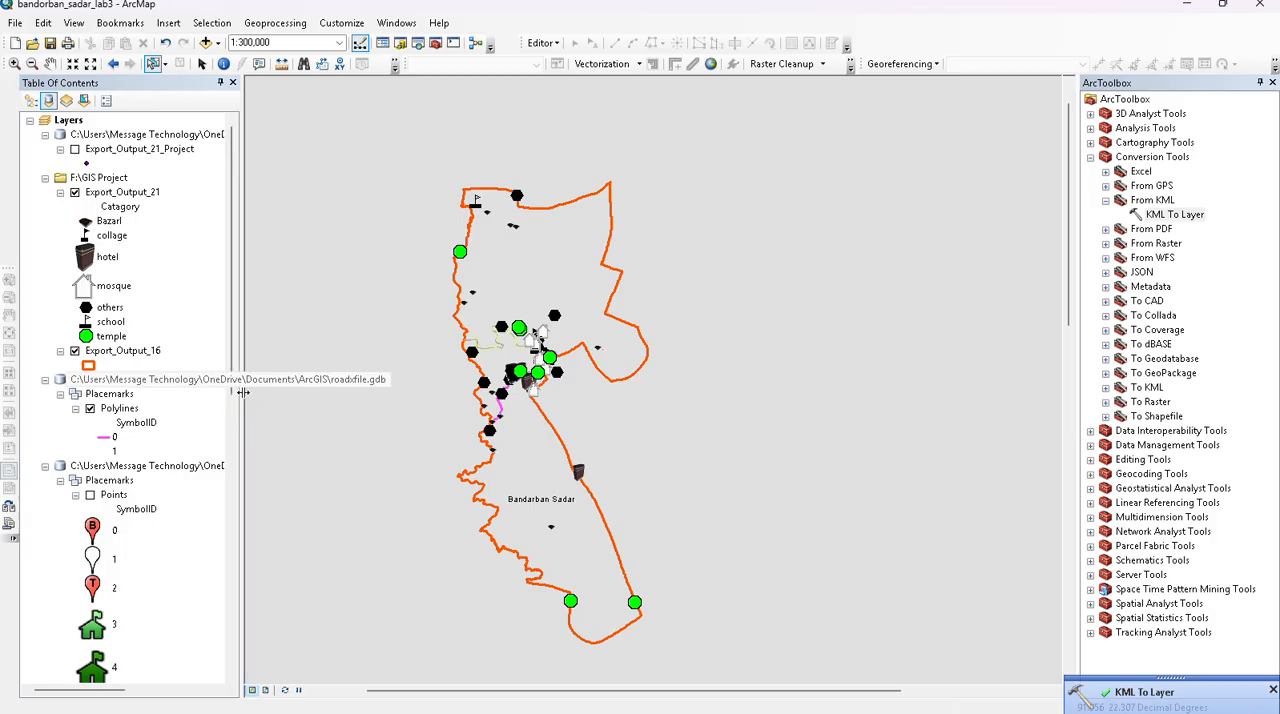
- Inspect the attribute table of the Polylines layer imported from roadxfile.kml
left_click(118, 409)
right_click(125, 413)
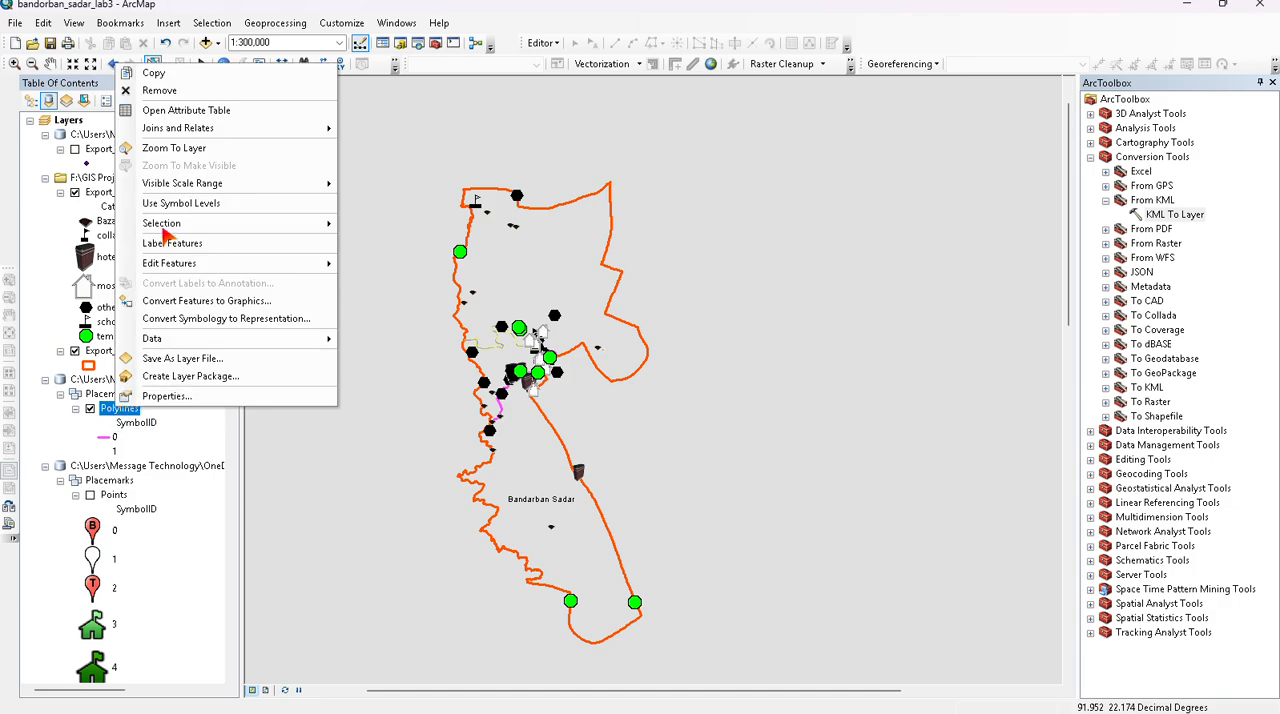
left_click(204, 112)
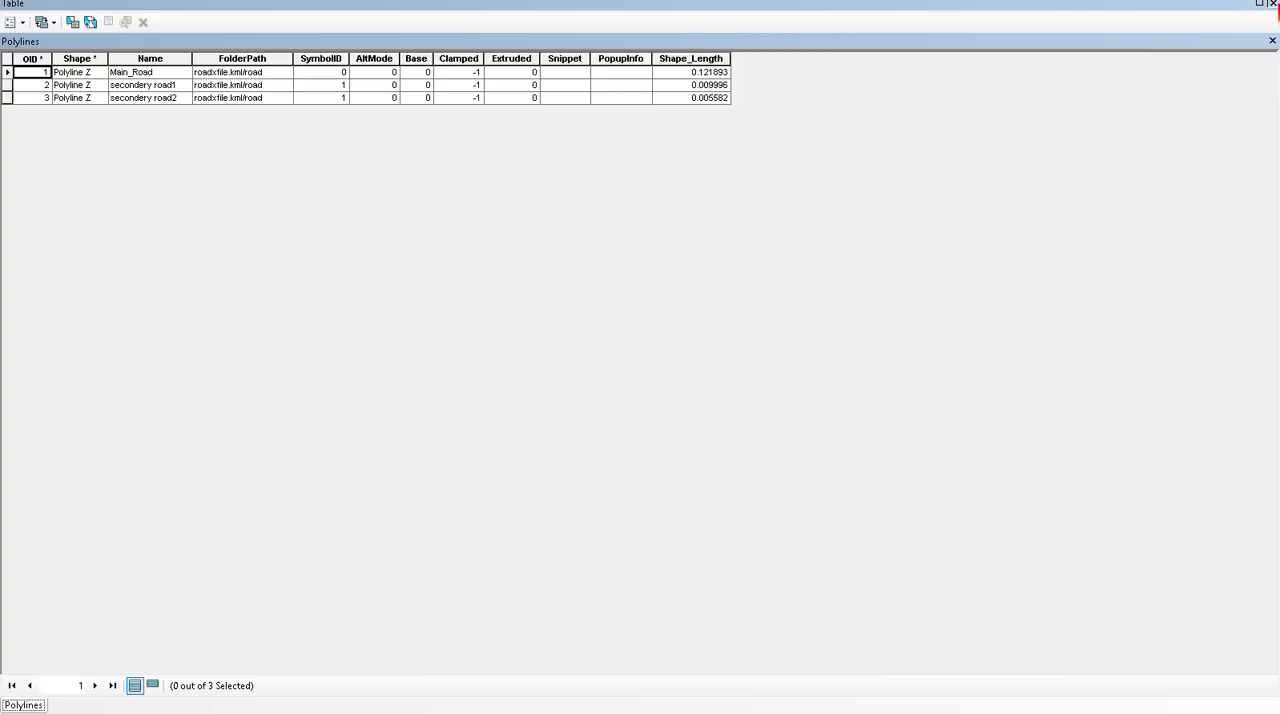
left_click(1273, 4)
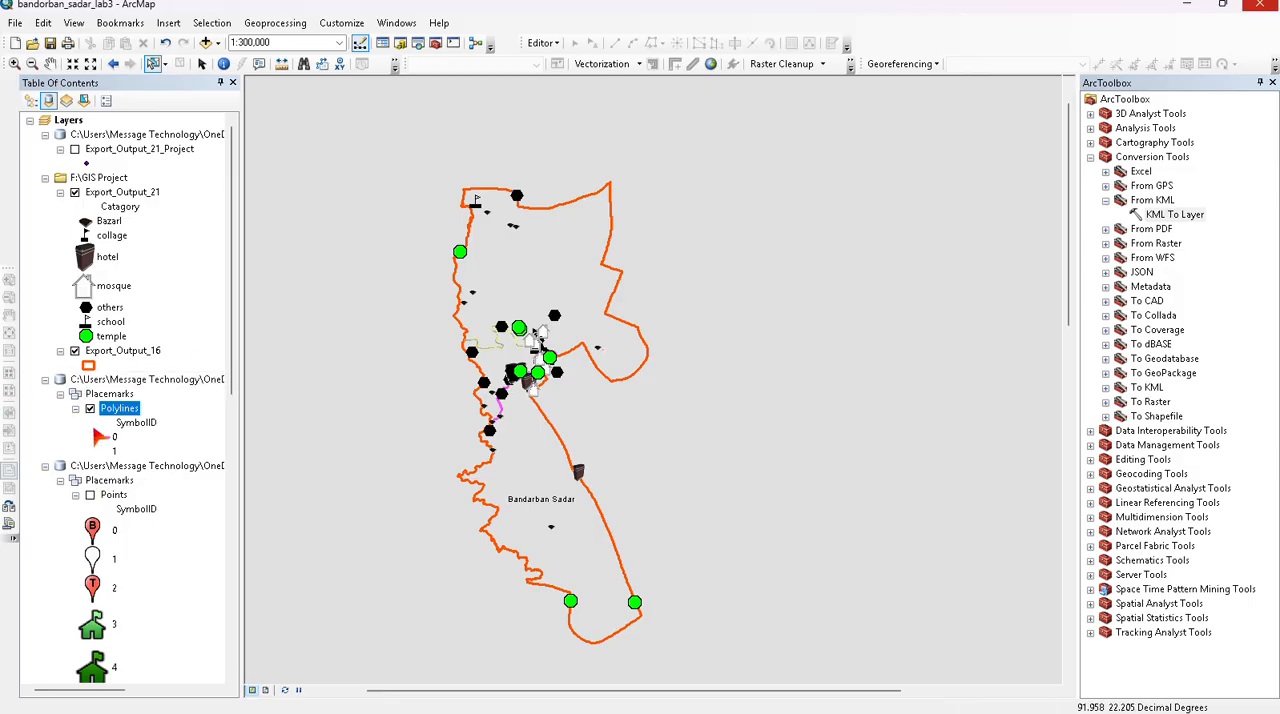
scroll(128, 400, "down", 10)
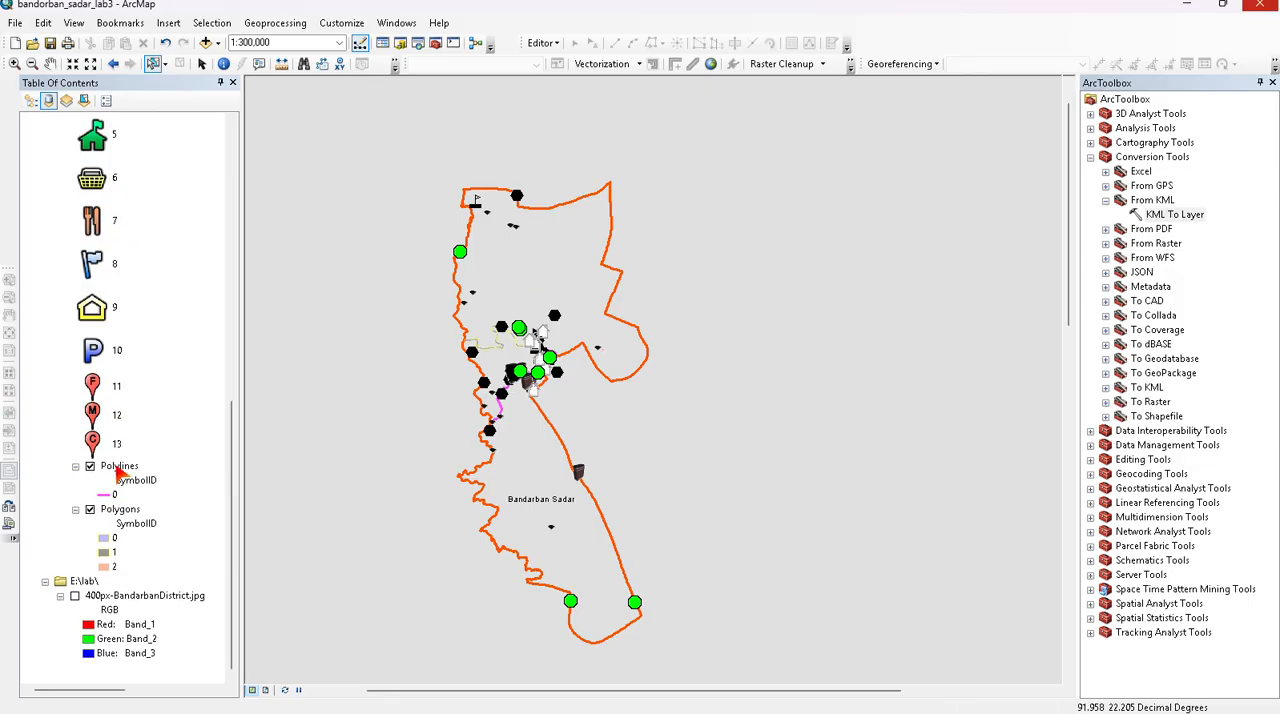
right_click(117, 472)
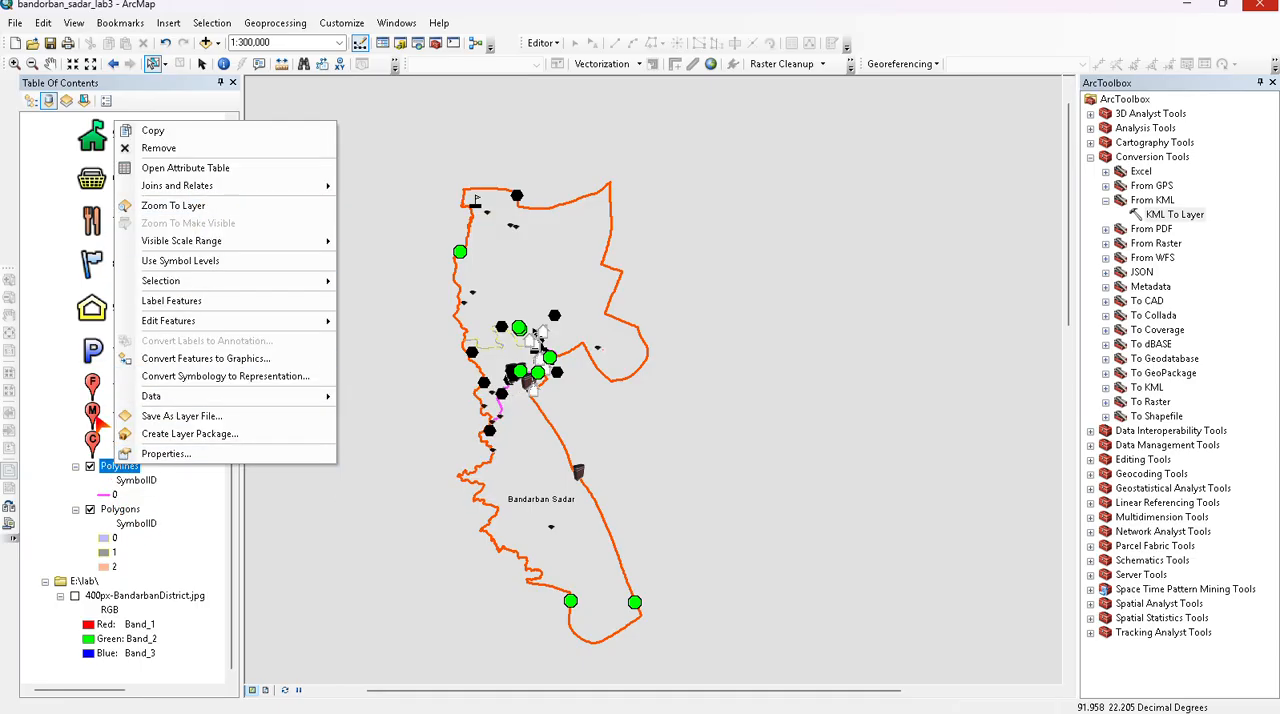
left_click(64, 366)
scroll(88, 320, "up", 10)
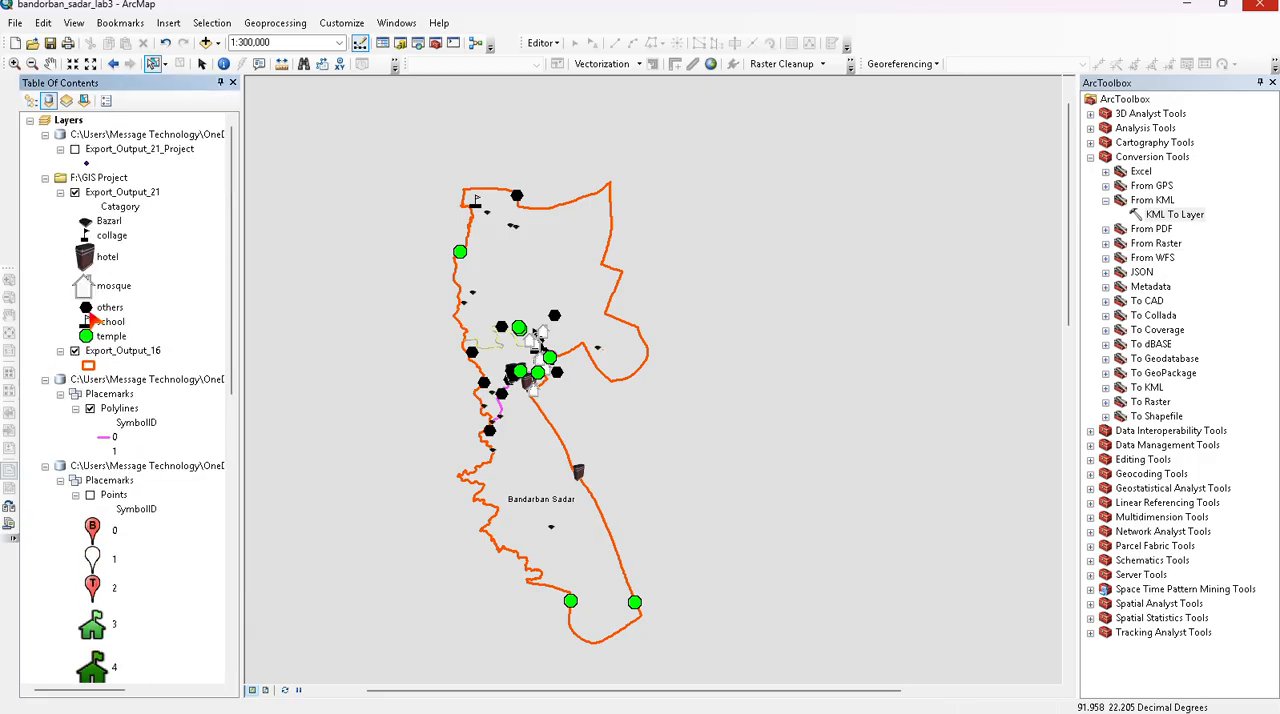
- Export all features of the newly imported Polylines layer to F:\GIS Project\Export_Output_25.shp and add the result to the map
right_click(117, 413)
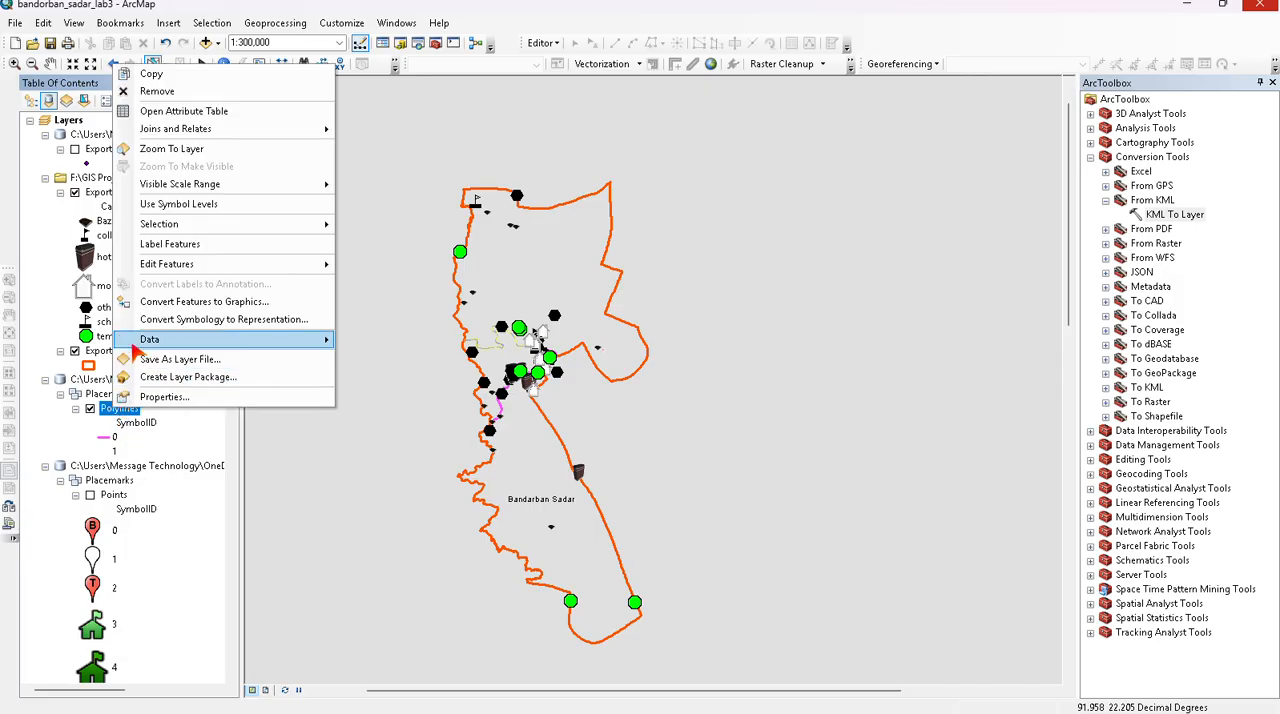
mouse_move(136, 350)
left_click(375, 357)
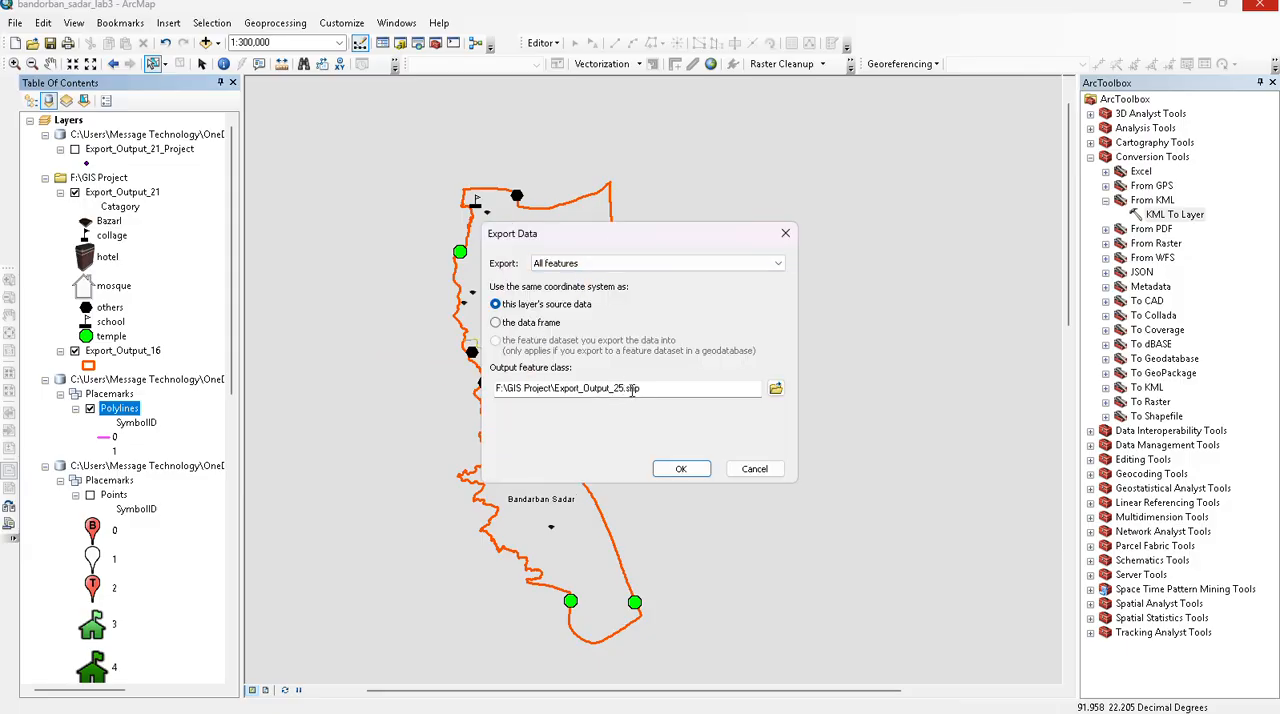
left_click(680, 469)
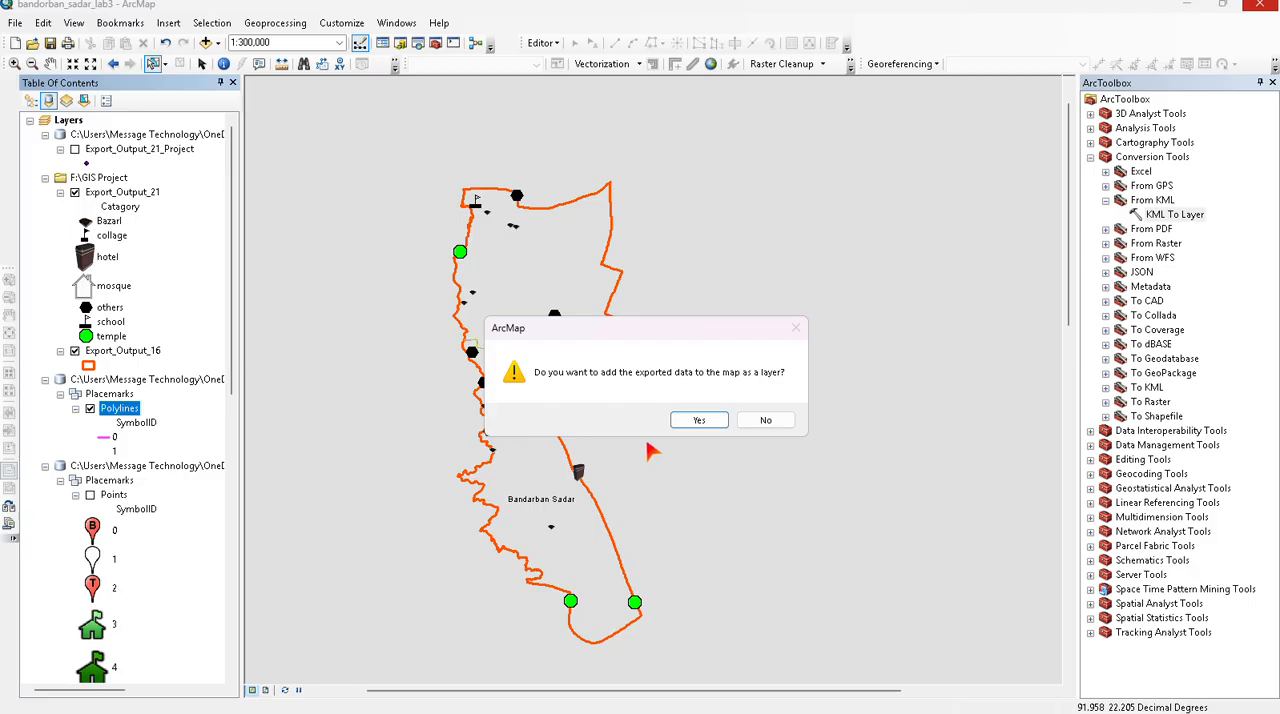
left_click(699, 420)
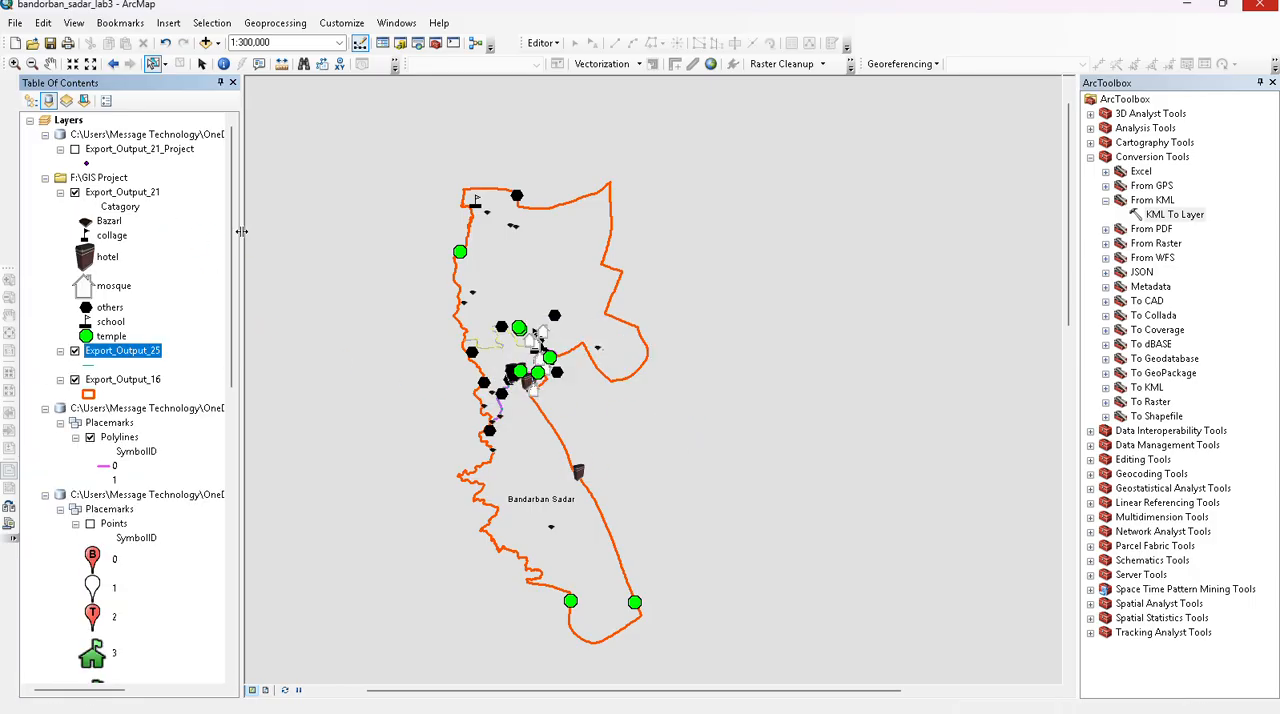
- Add a Text field named category to the attribute table of the Export_Output_25 layer
right_click(113, 358)
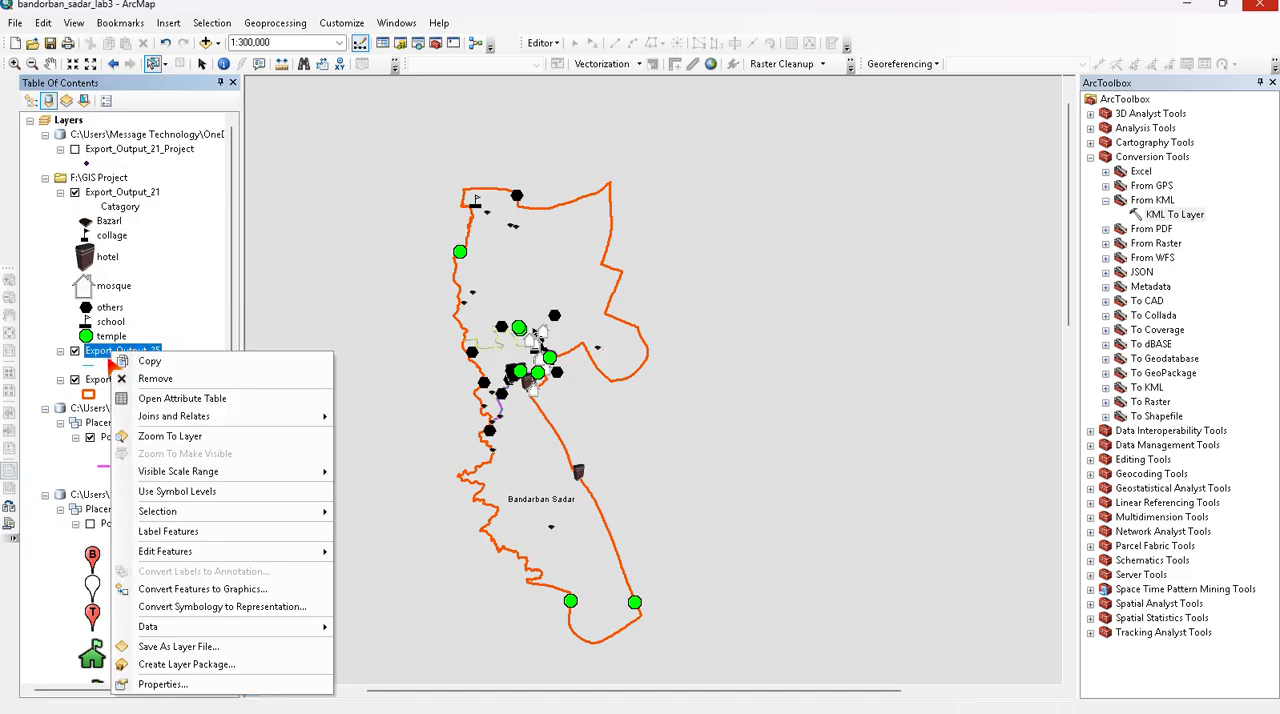
left_click(142, 399)
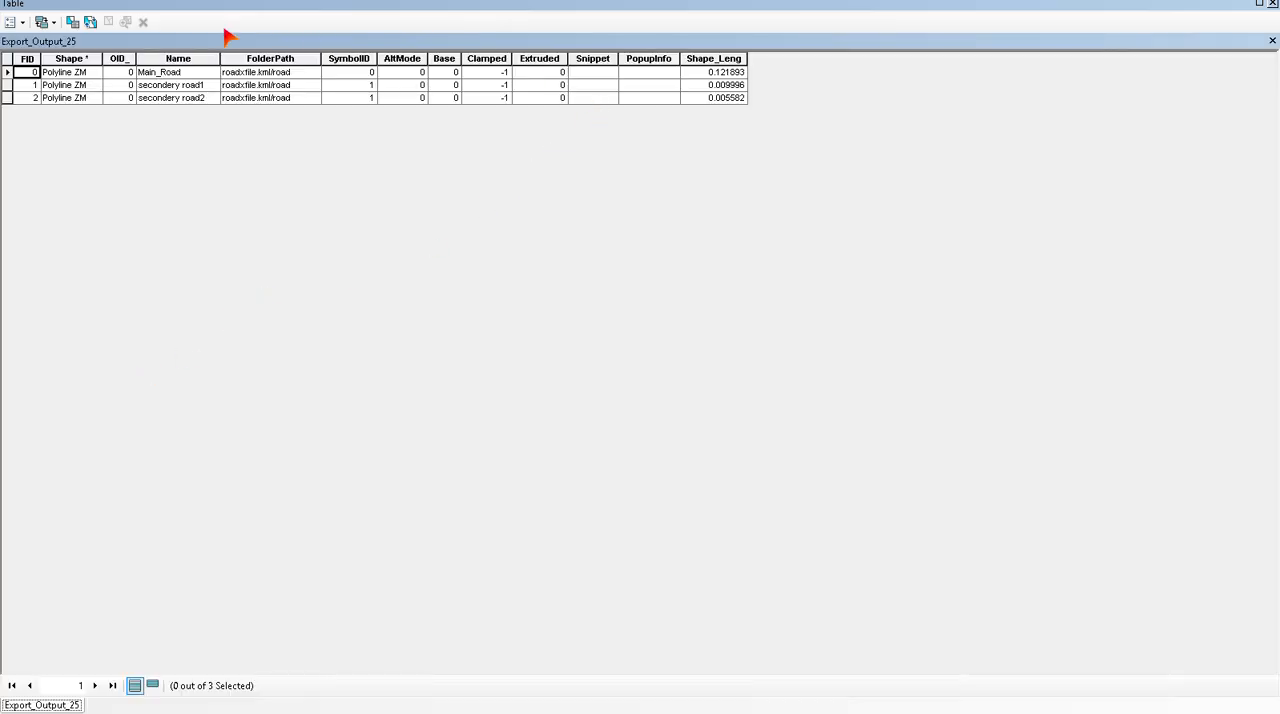
left_click(7, 98)
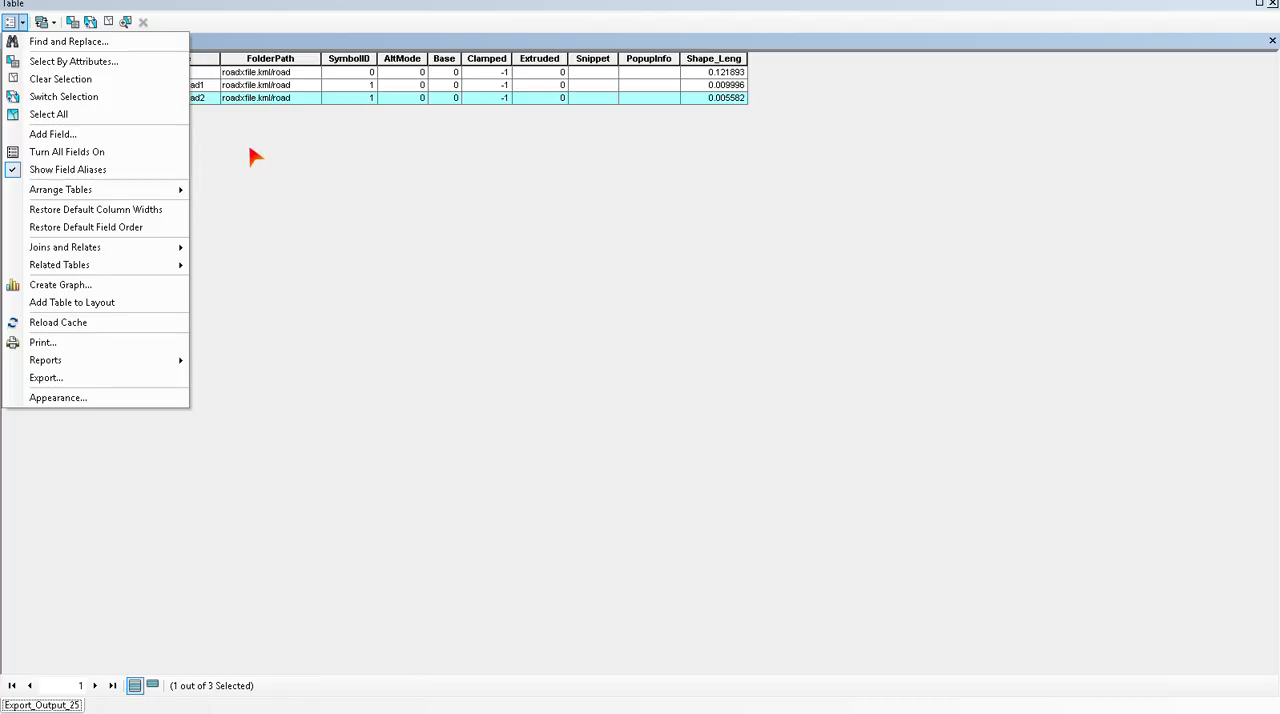
left_click(85, 136)
type("category")
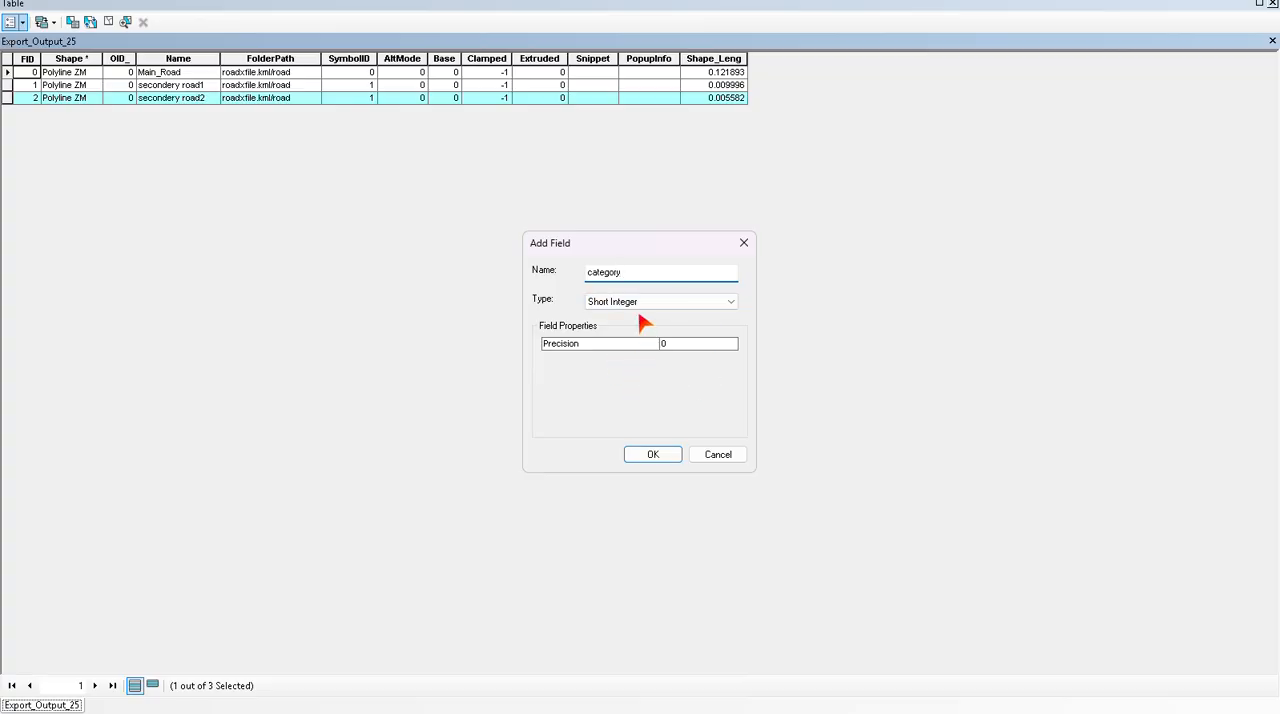
left_click(635, 306)
left_click(635, 360)
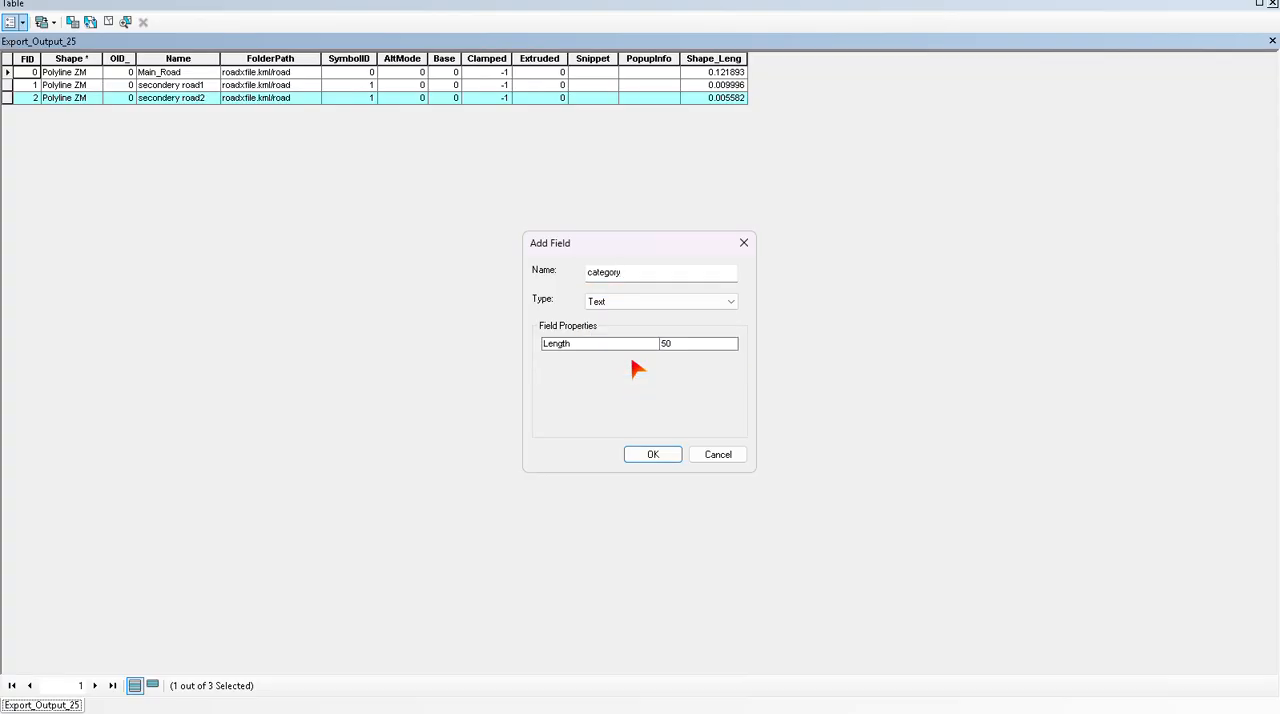
left_click(648, 452)
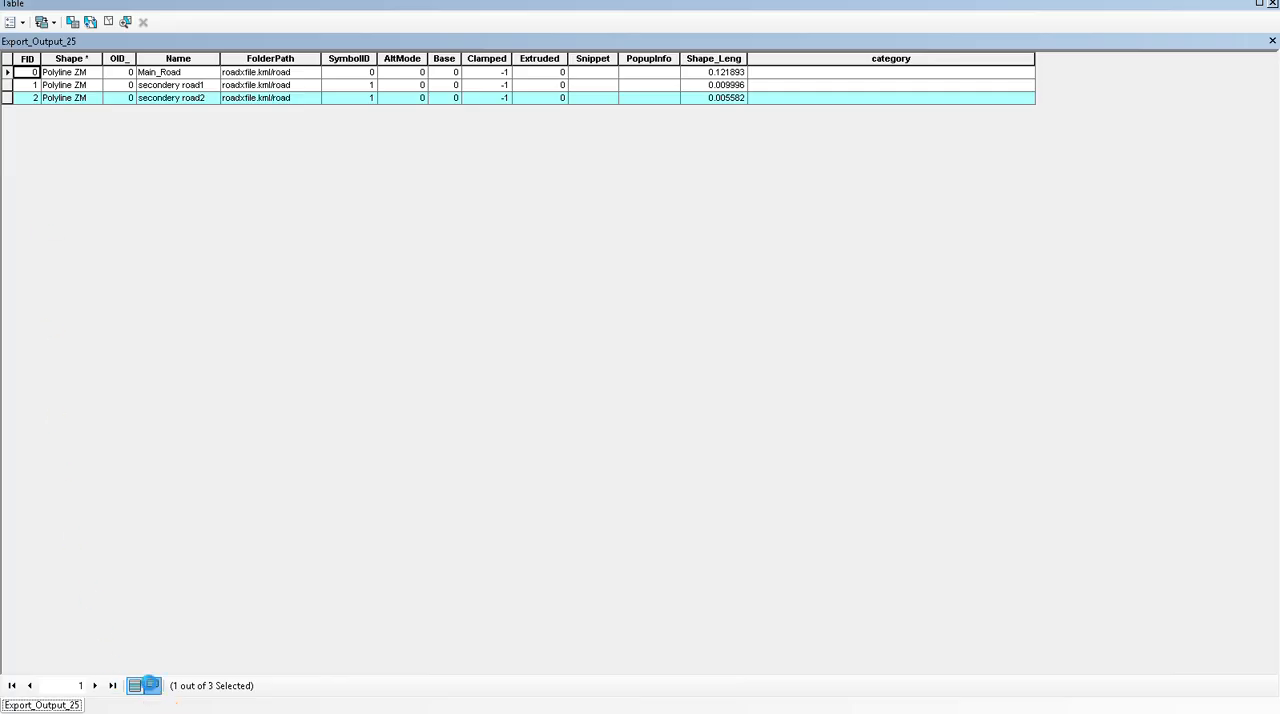
- Set the category of the selected secondery road2 record to "C" with the Field Calculator
left_click(151, 685)
left_click(912, 60)
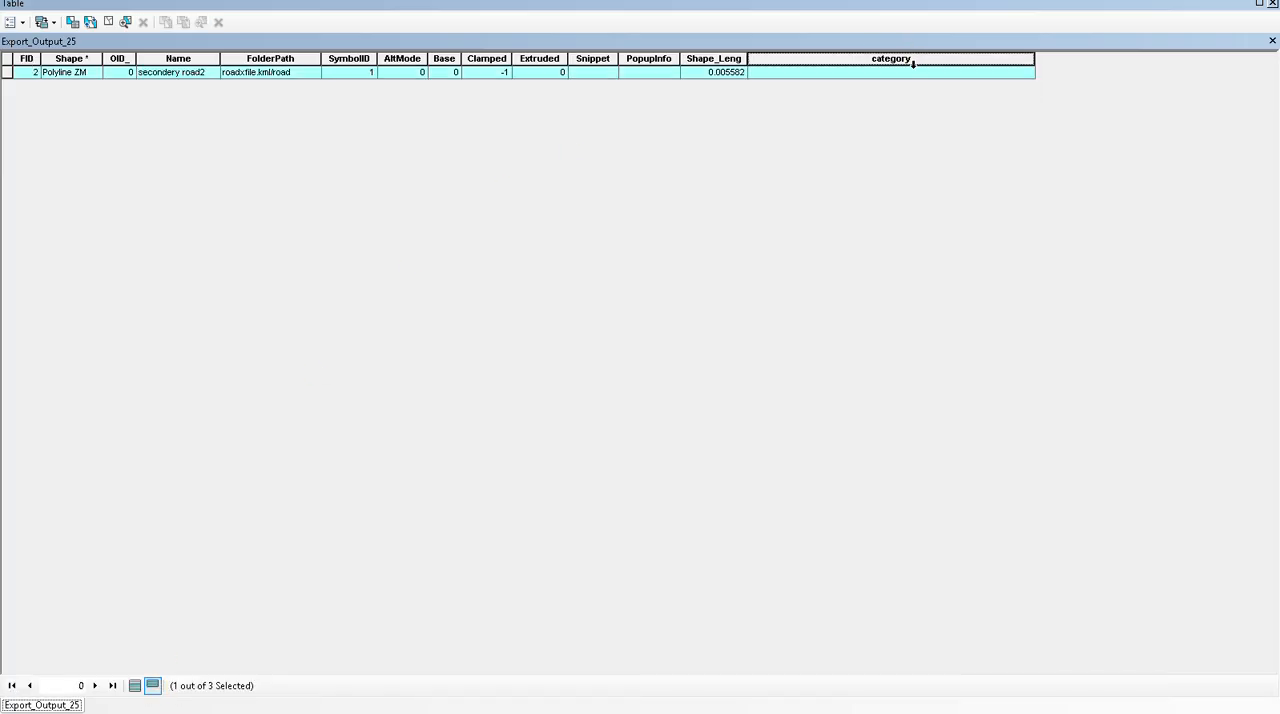
right_click(913, 60)
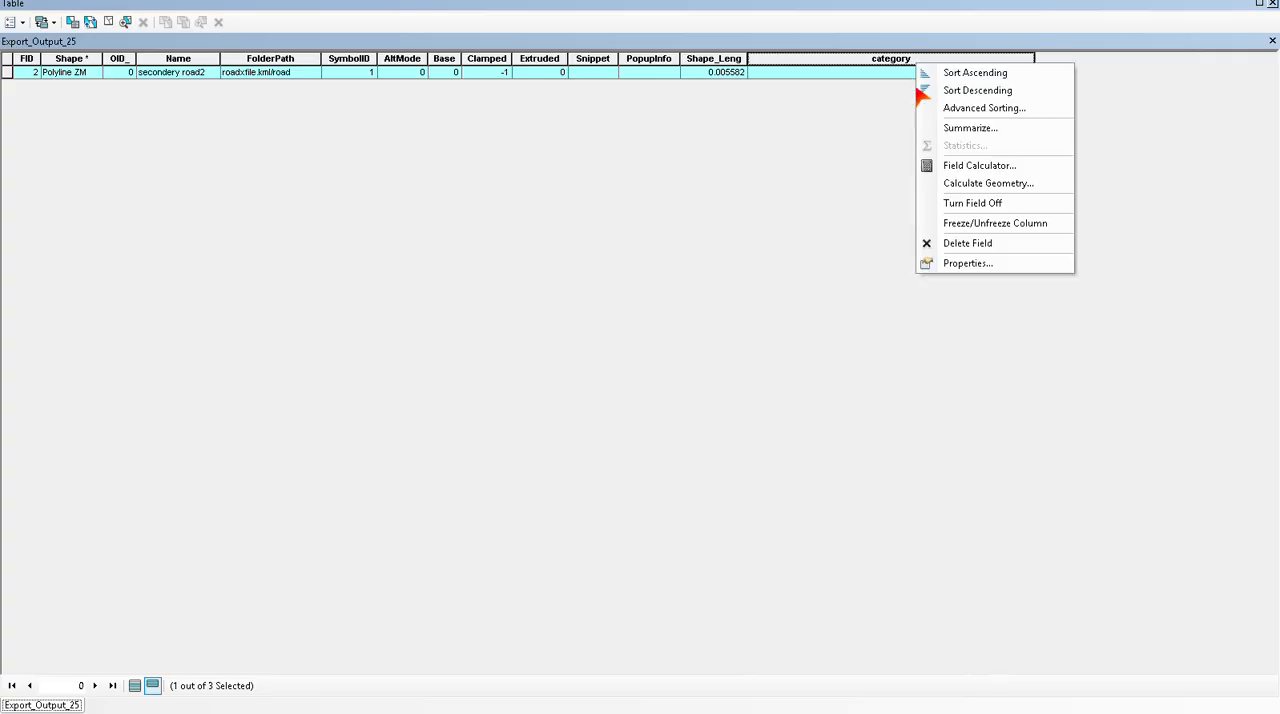
left_click(946, 167)
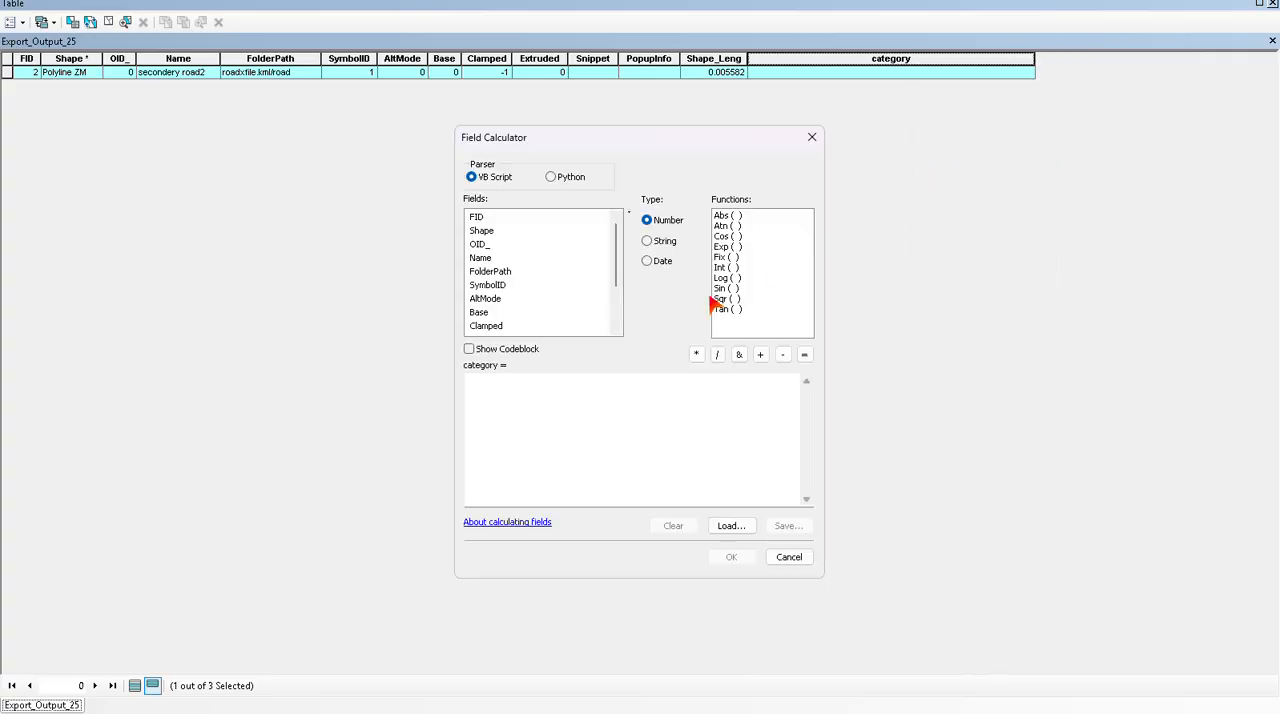
left_click(516, 393)
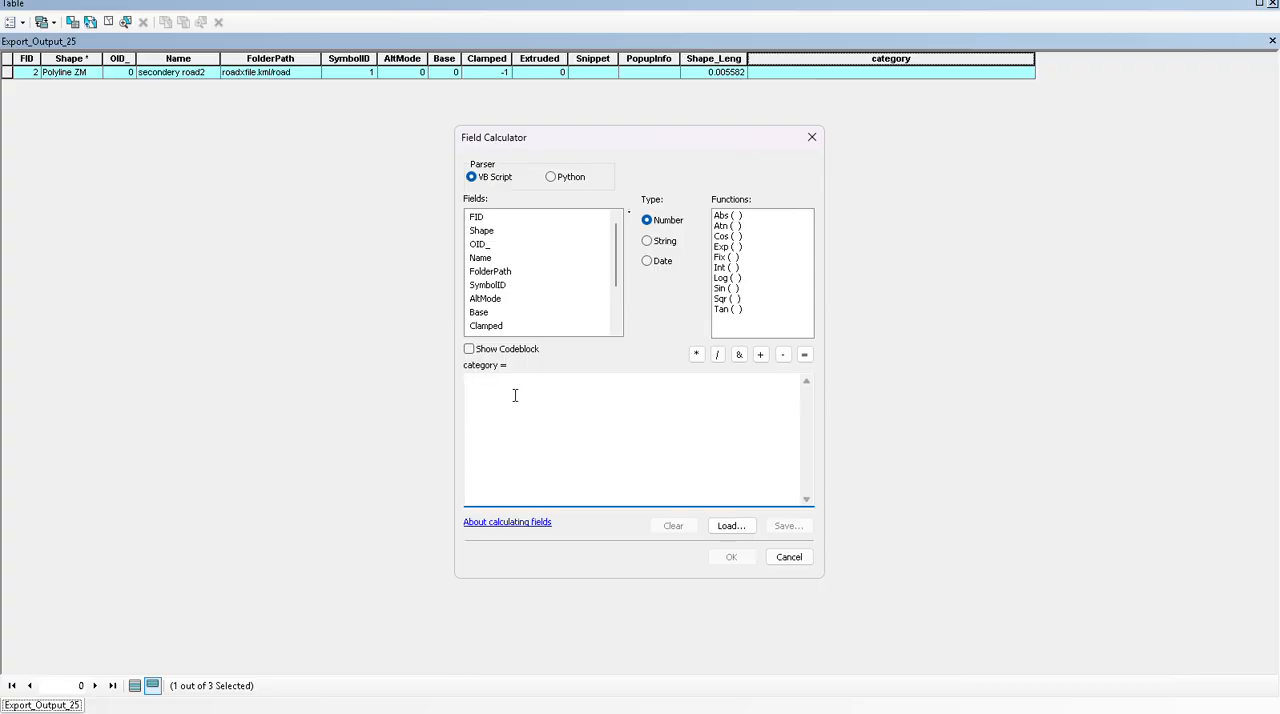
type("\"C")
left_click(731, 560)
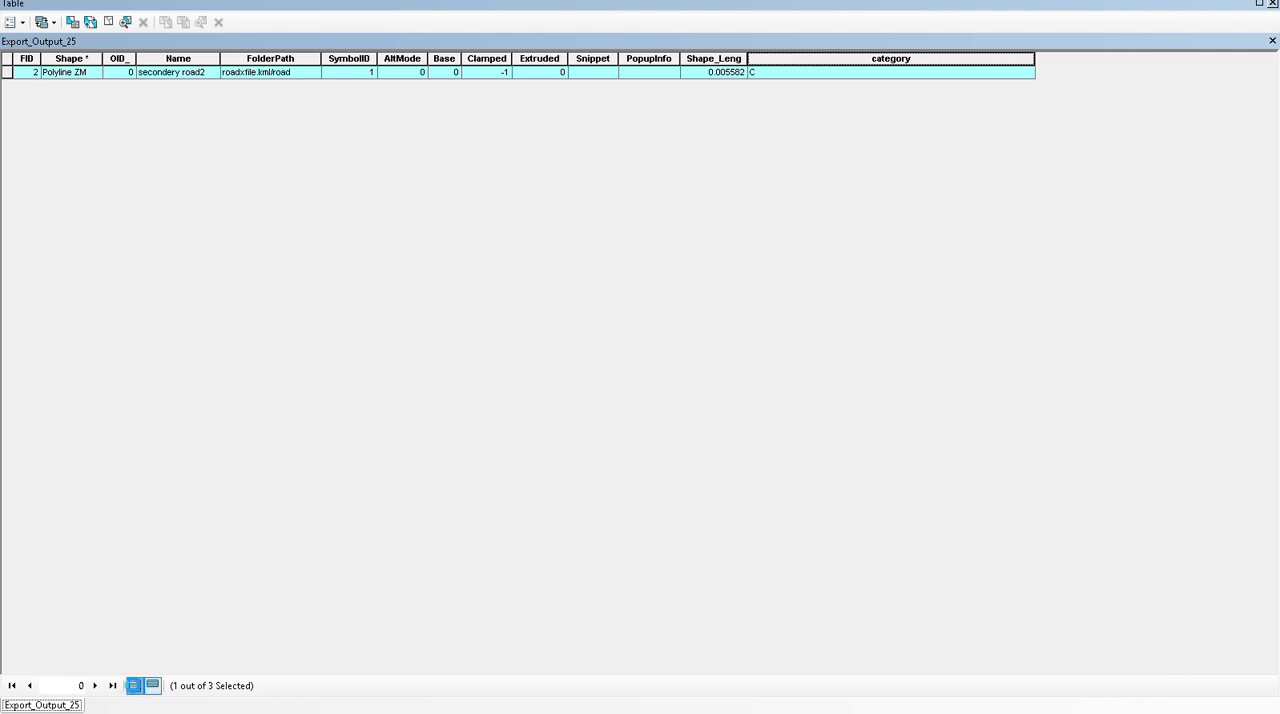
left_click(134, 686)
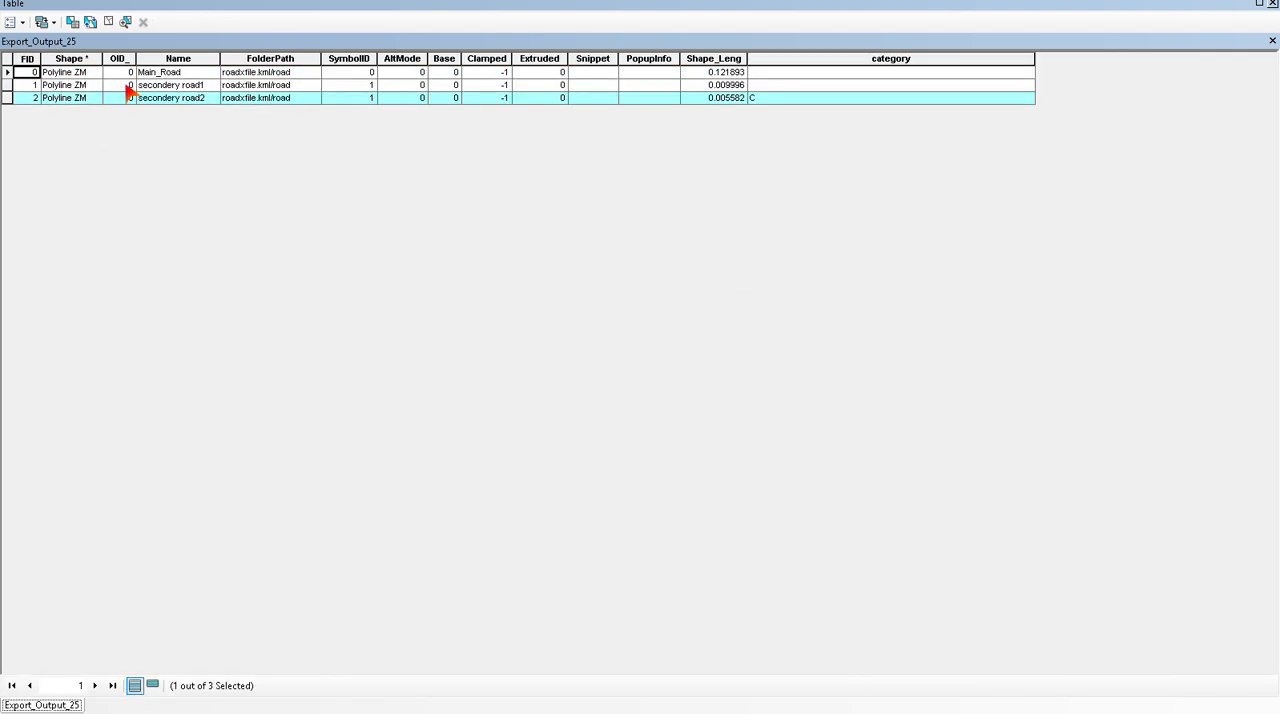
- Select the Main_Road record and set its category to "A" with the Field Calculator
left_click(7, 73)
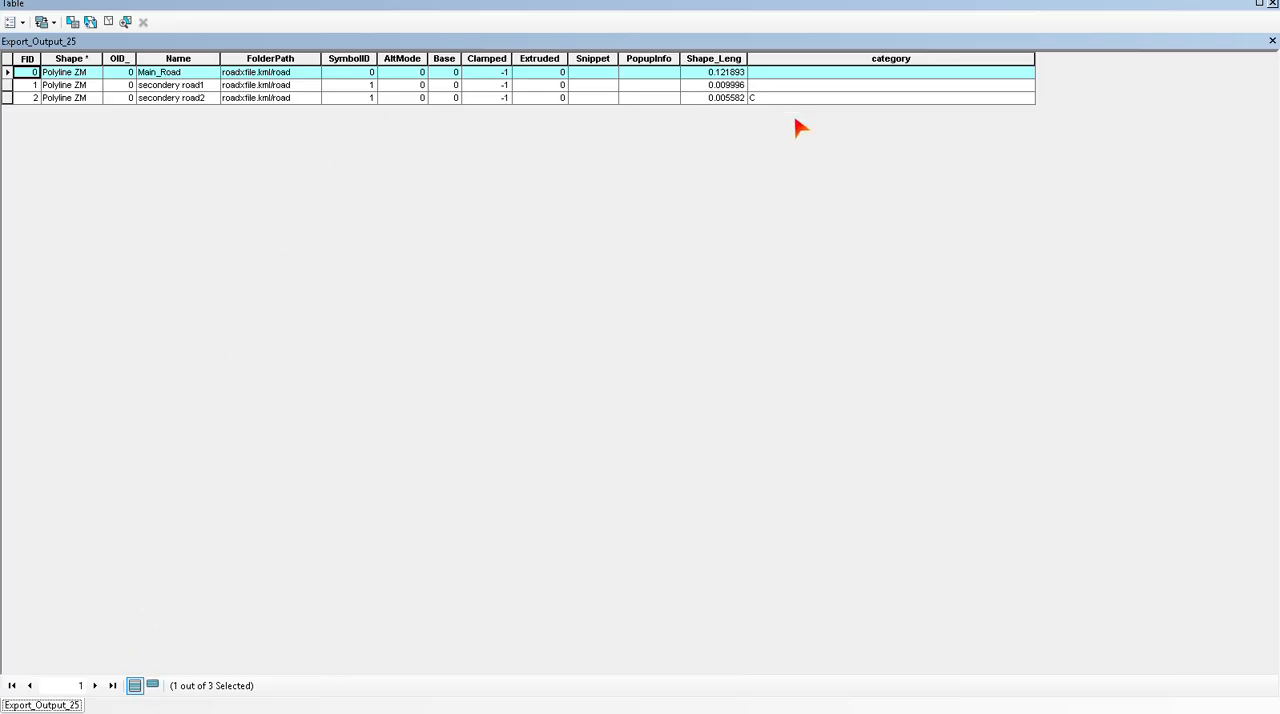
right_click(804, 59)
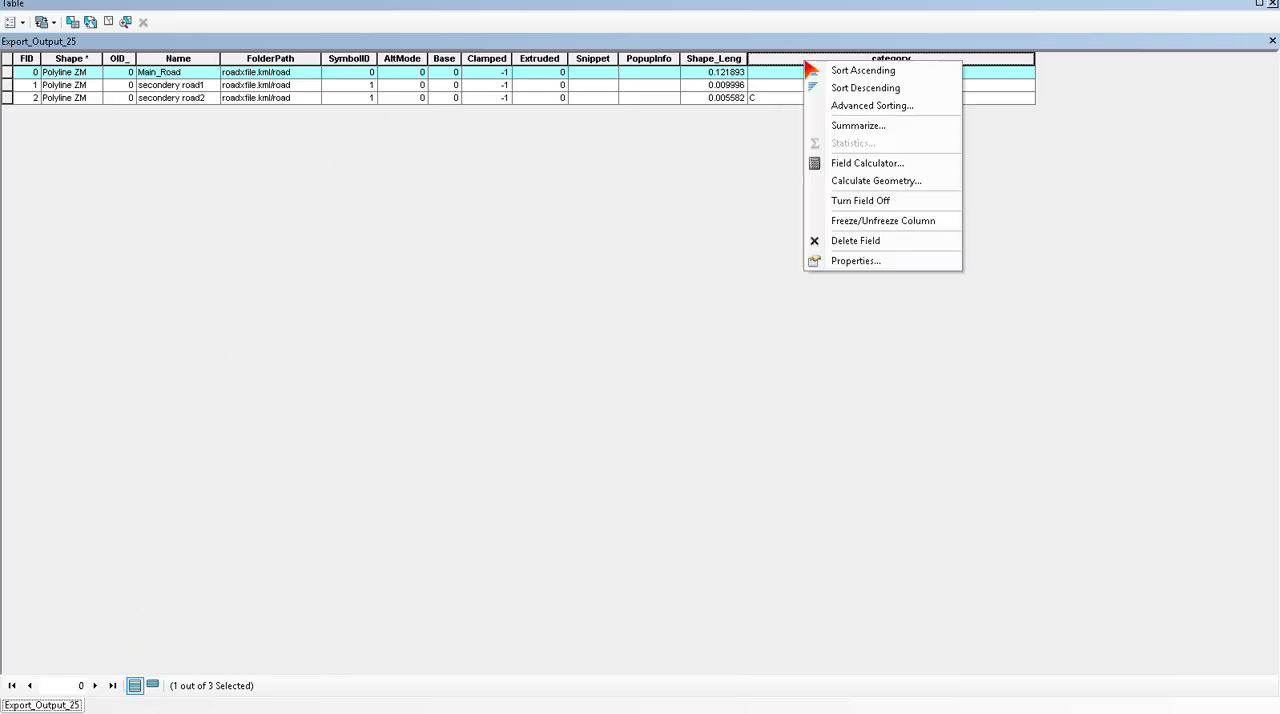
left_click(833, 167)
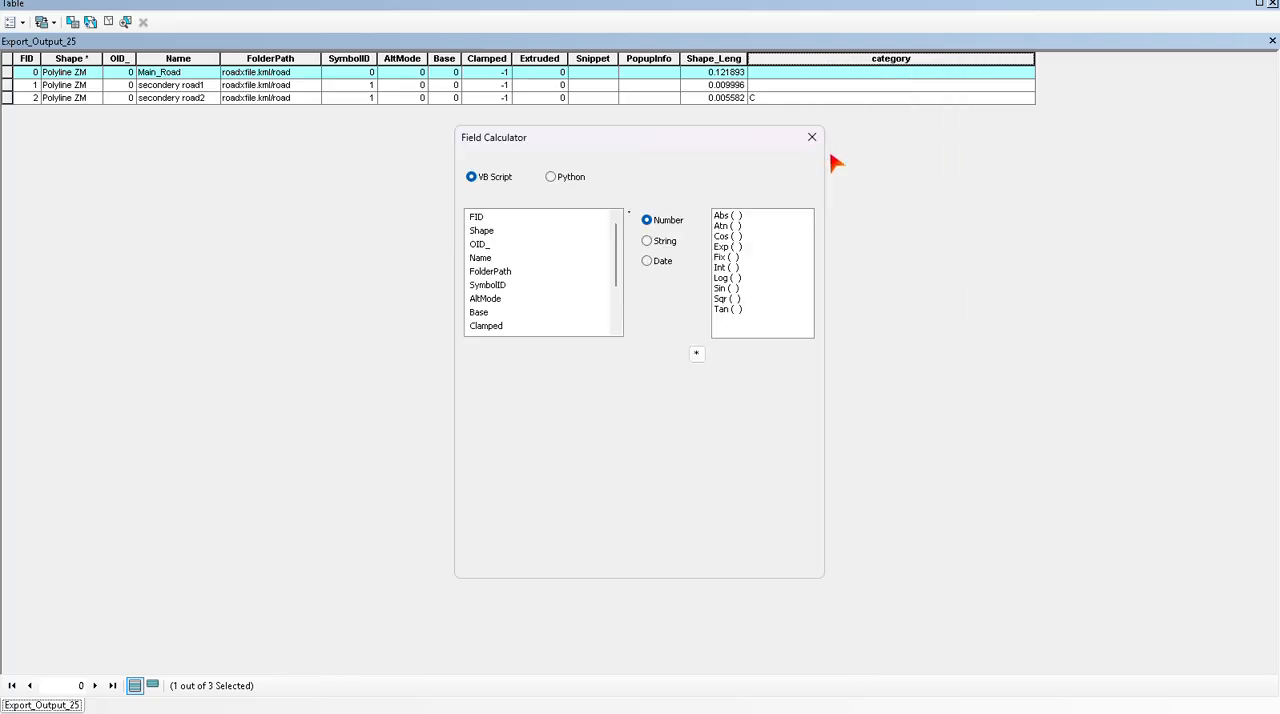
left_click(480, 385)
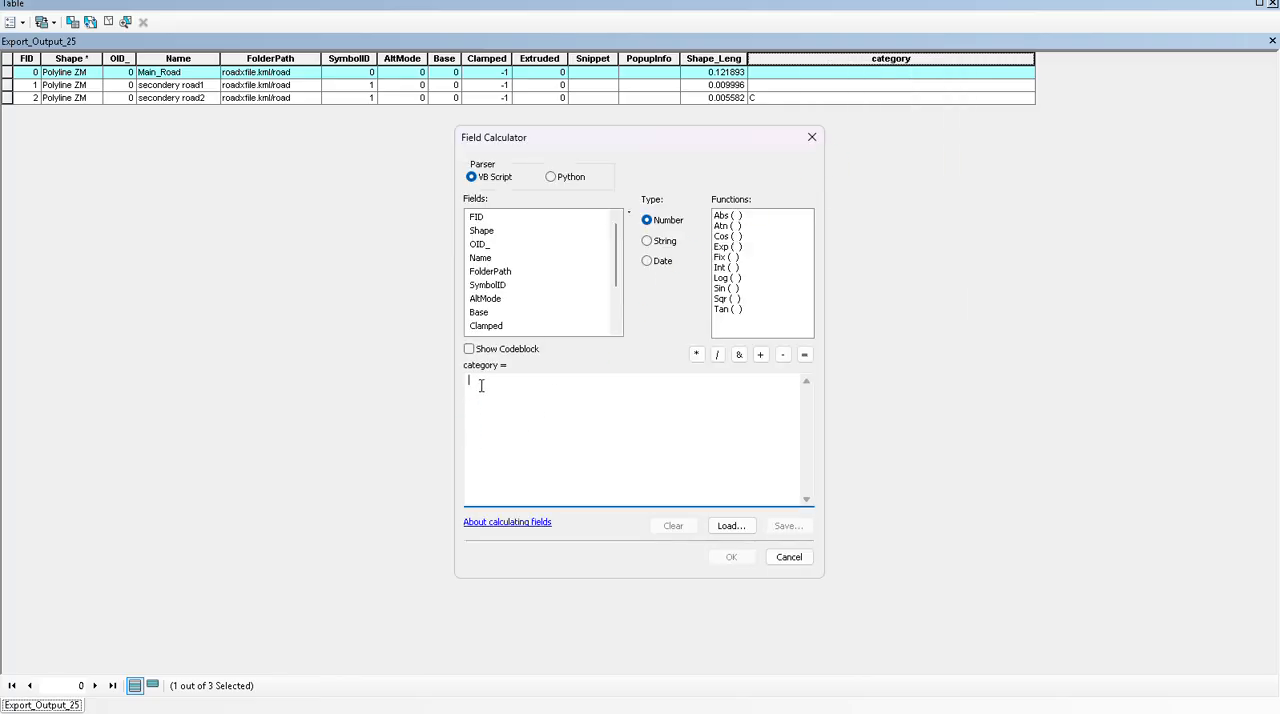
type("\"A")
left_click(740, 557)
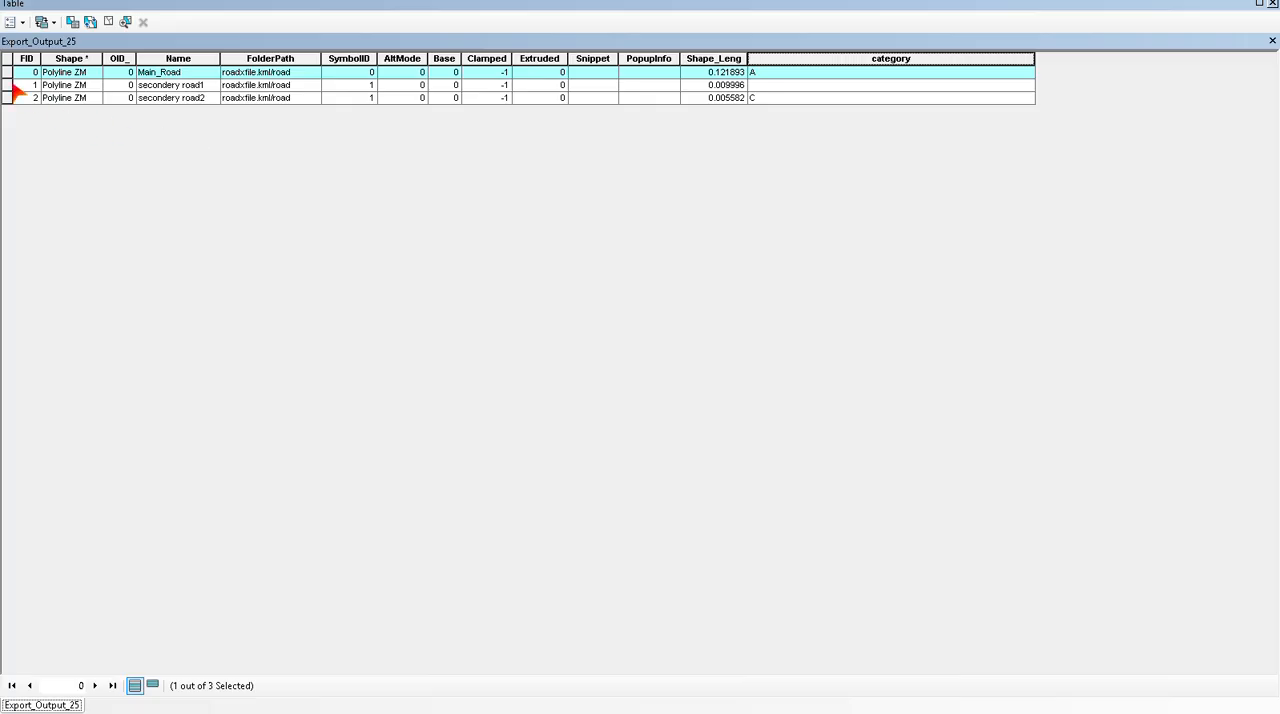
- Select the secondery road1 record, set its category to "B" with the Field Calculator, and close the attribute table
left_click(6, 85)
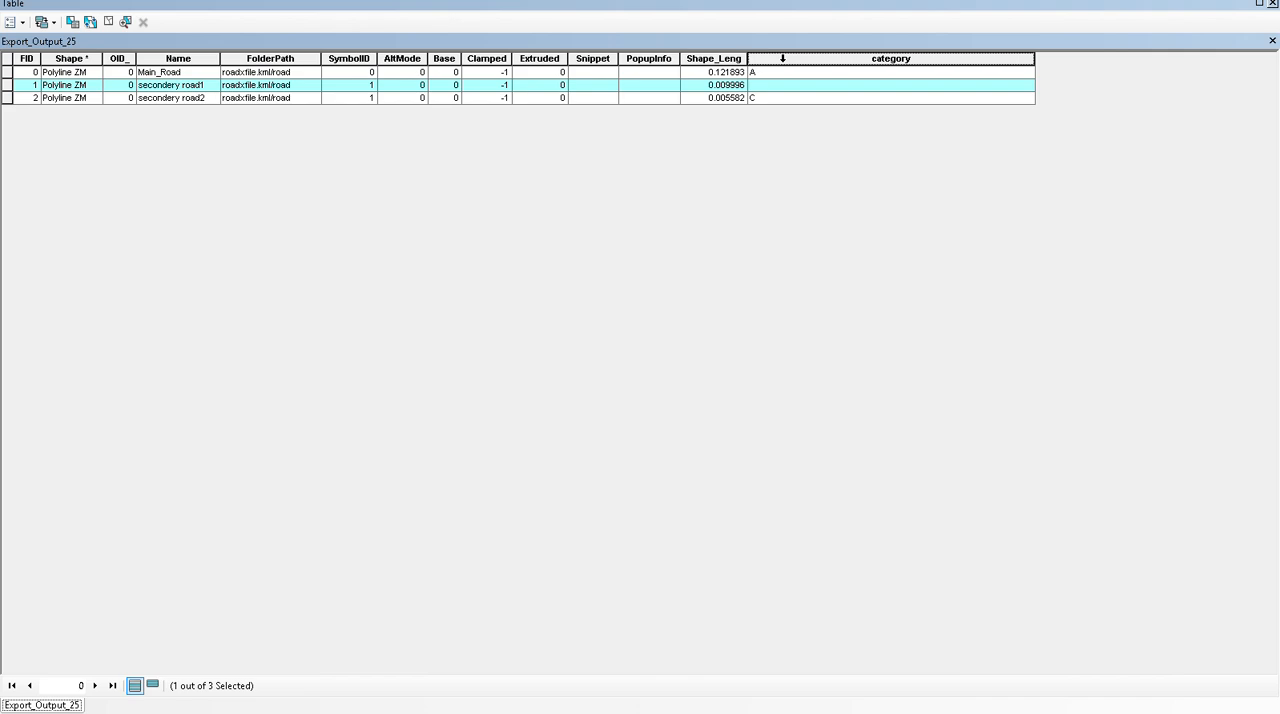
right_click(782, 58)
left_click(822, 162)
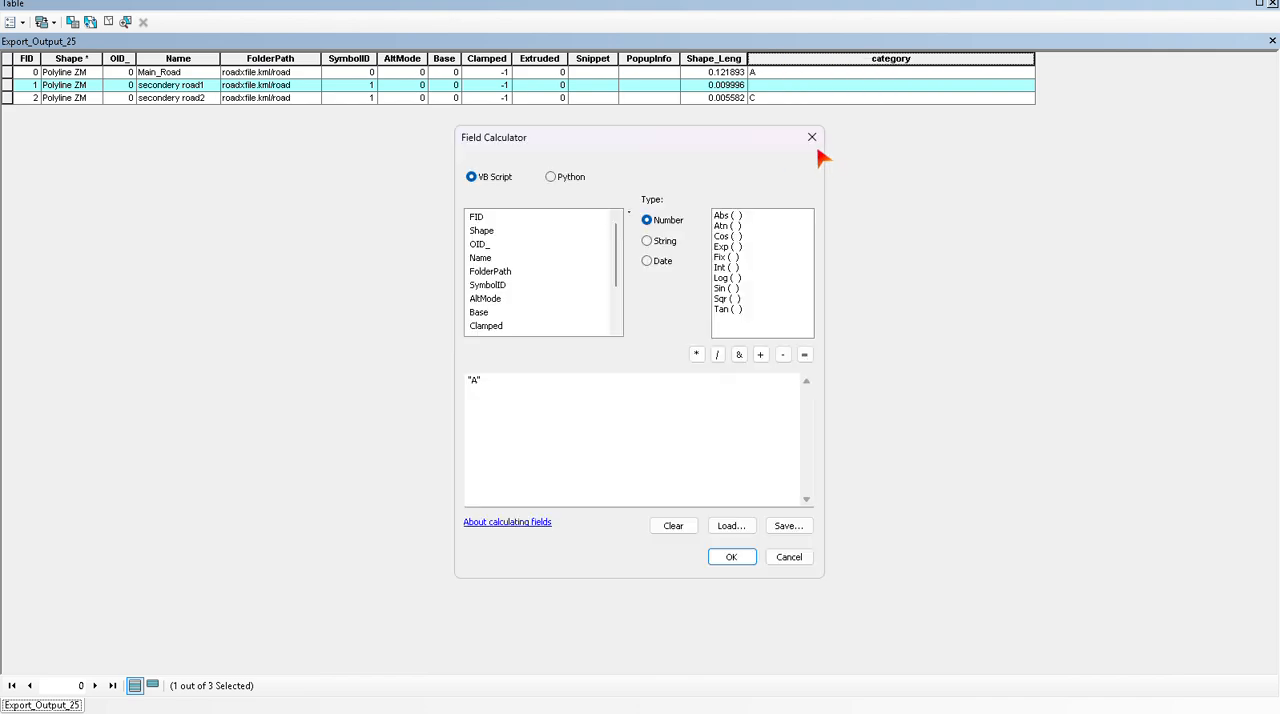
left_click(492, 381)
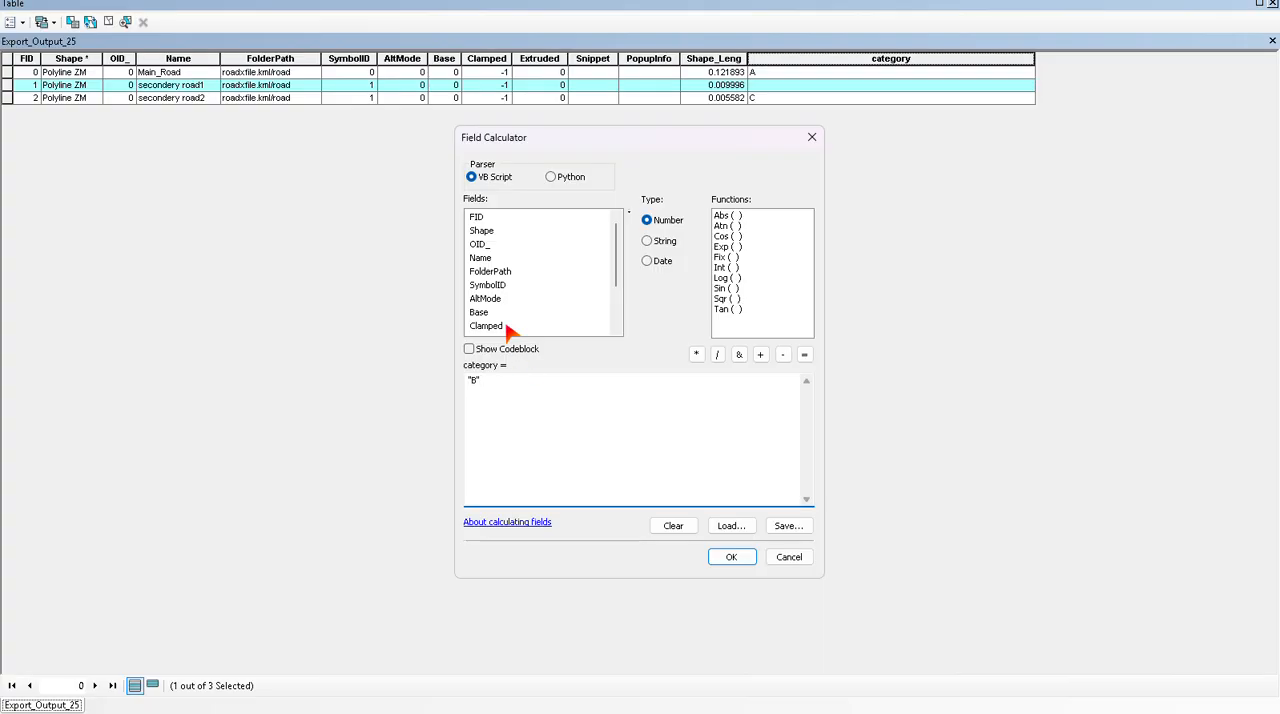
left_click(722, 558)
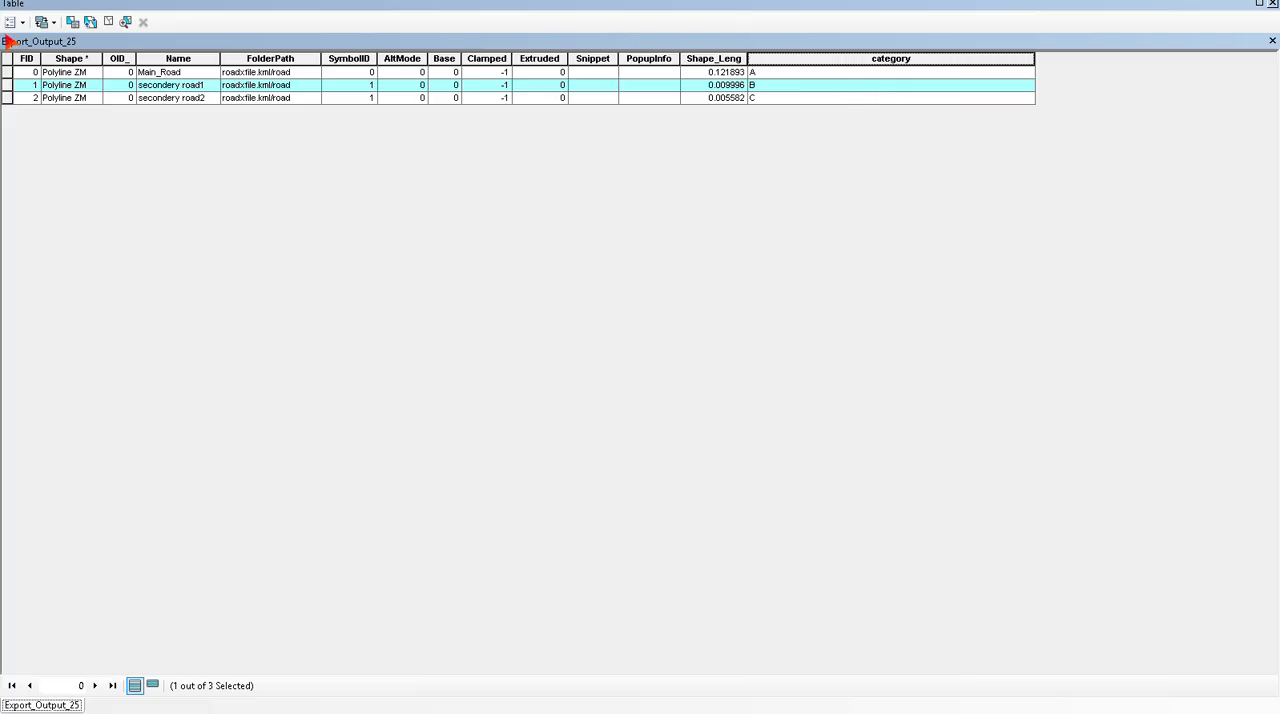
left_click(1273, 5)
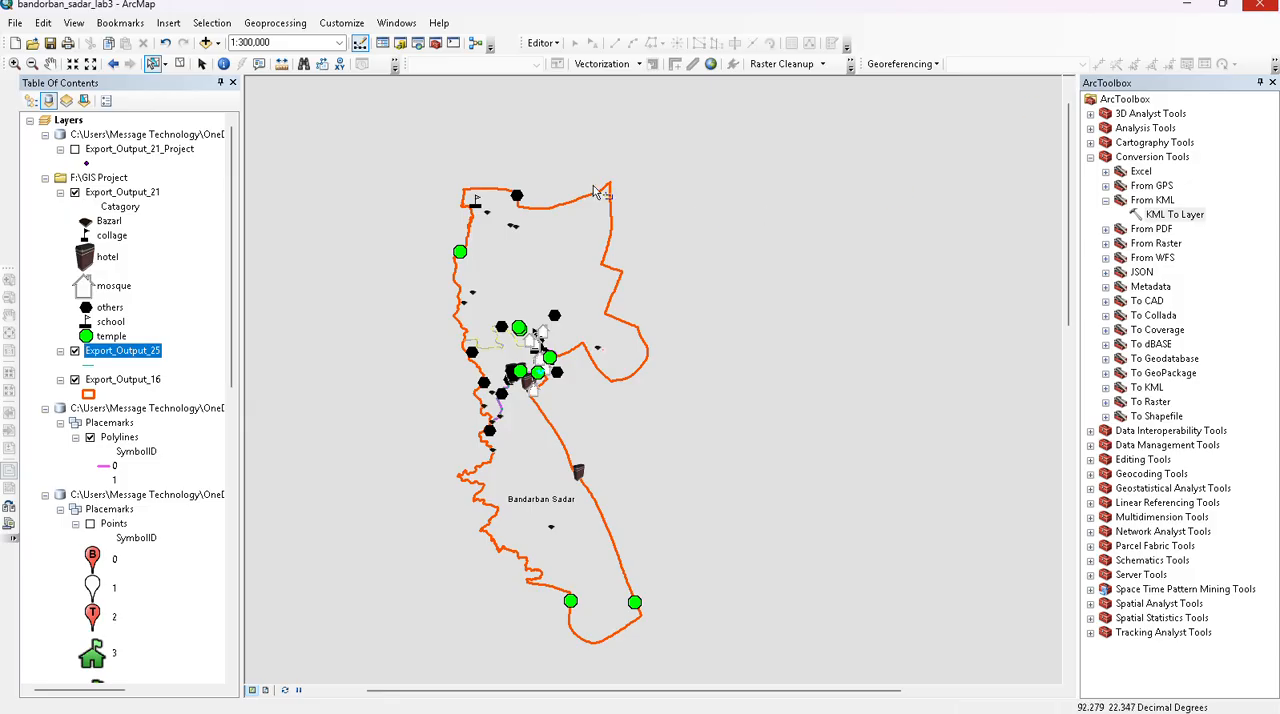
- Symbolize Export_Output_25 by unique values of the category field, adding all values and turning off the all other values class
right_click(122, 350)
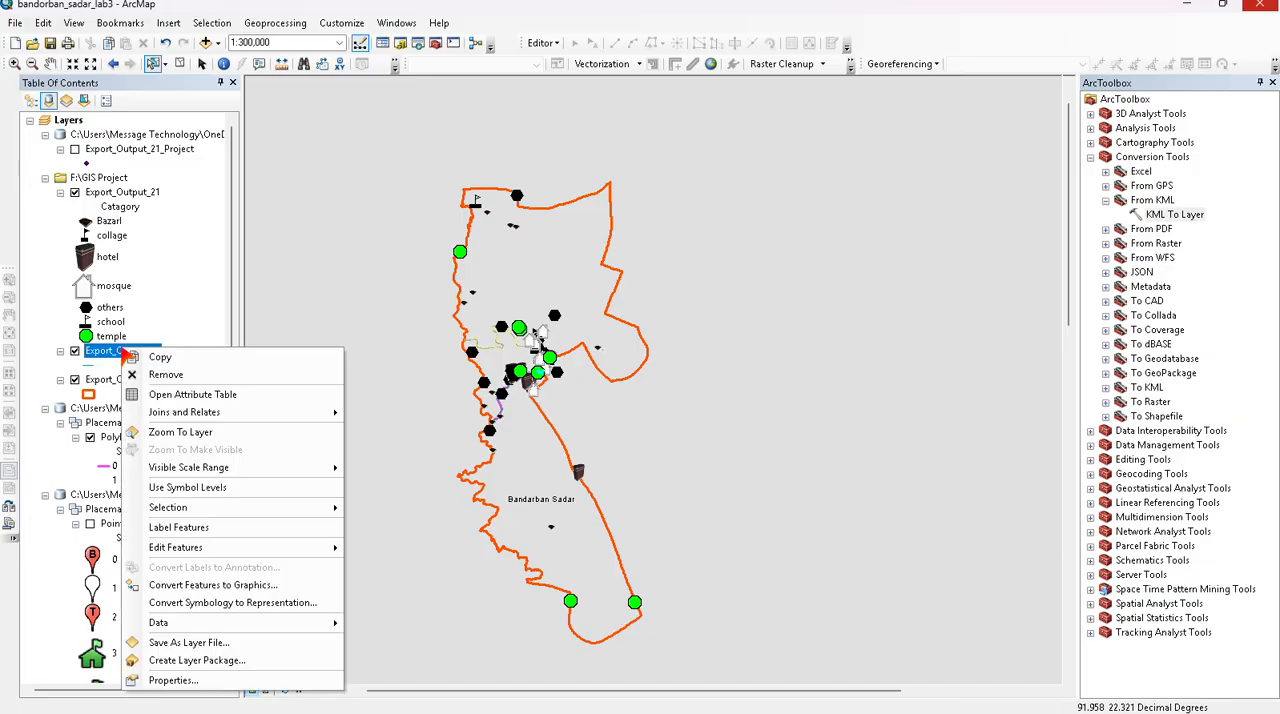
left_click(66, 452)
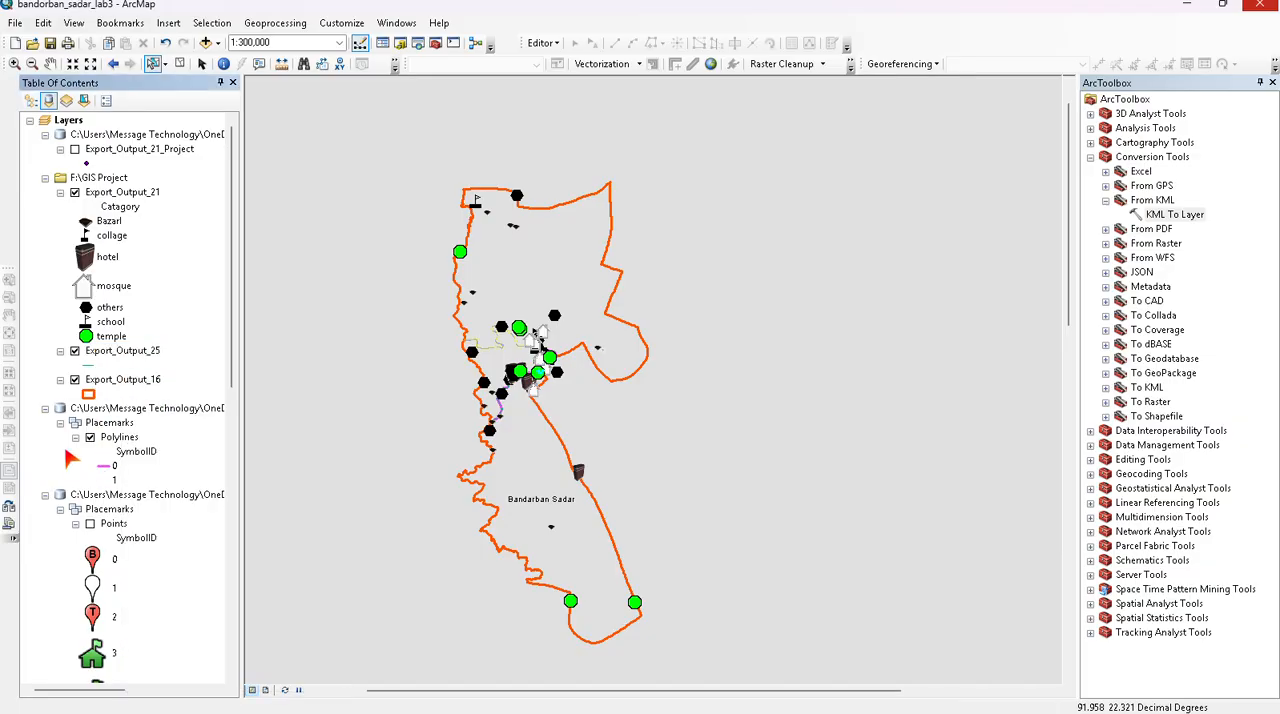
right_click(146, 349)
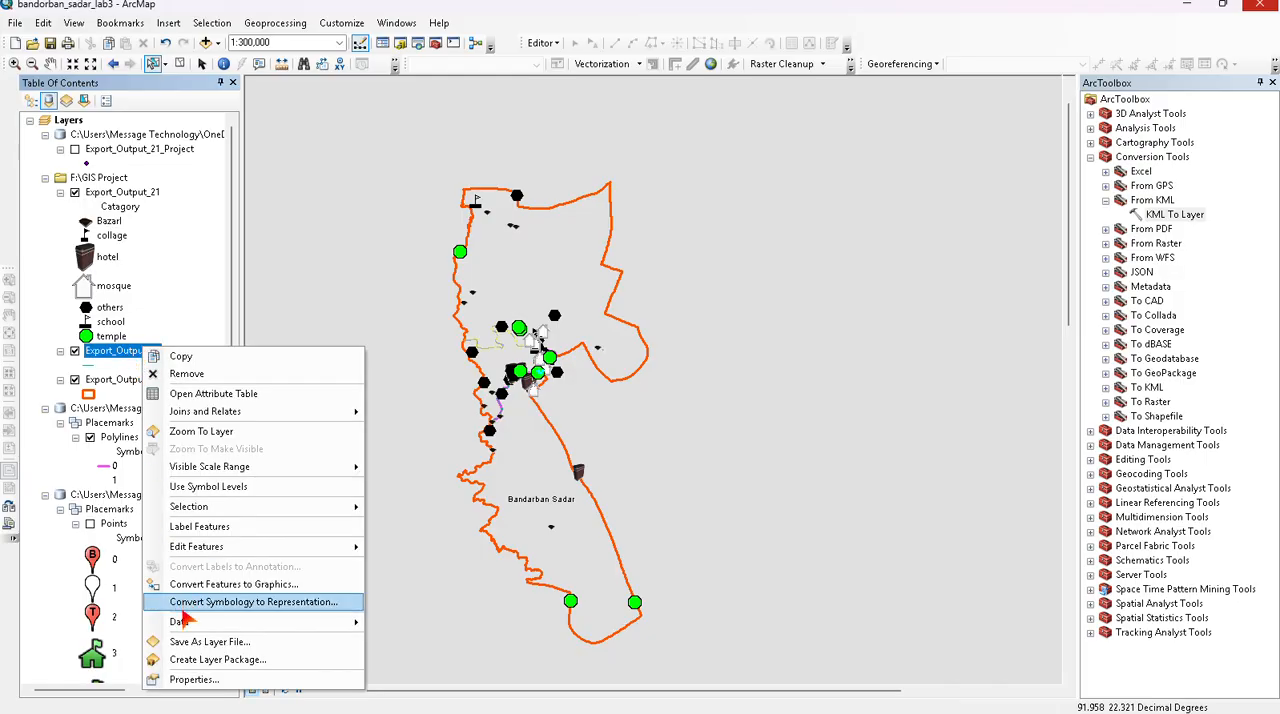
left_click(190, 679)
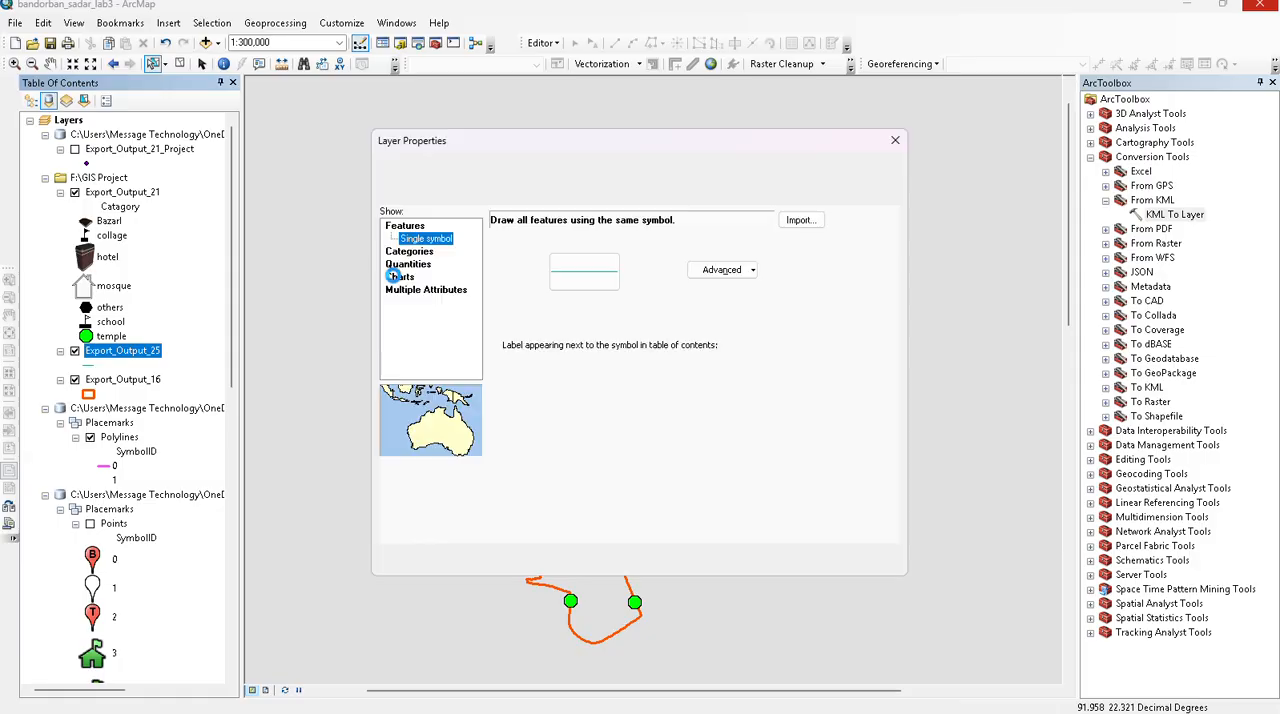
left_click(427, 255)
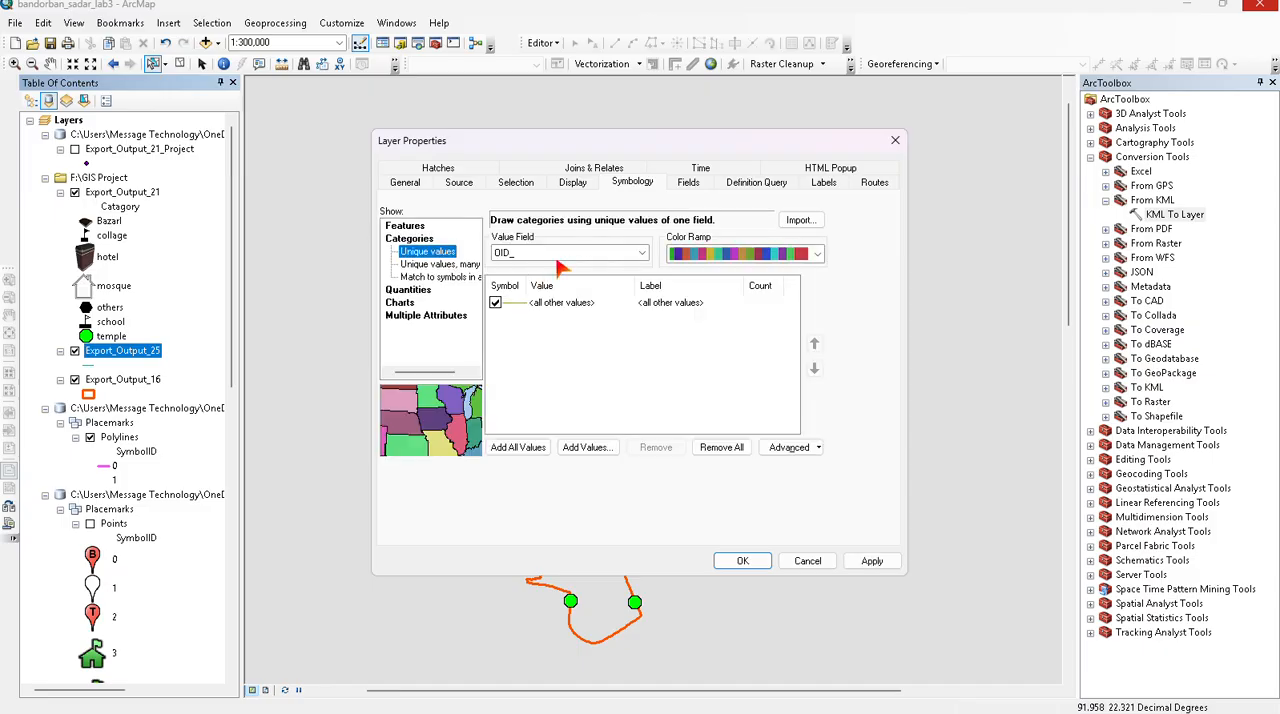
left_click(564, 252)
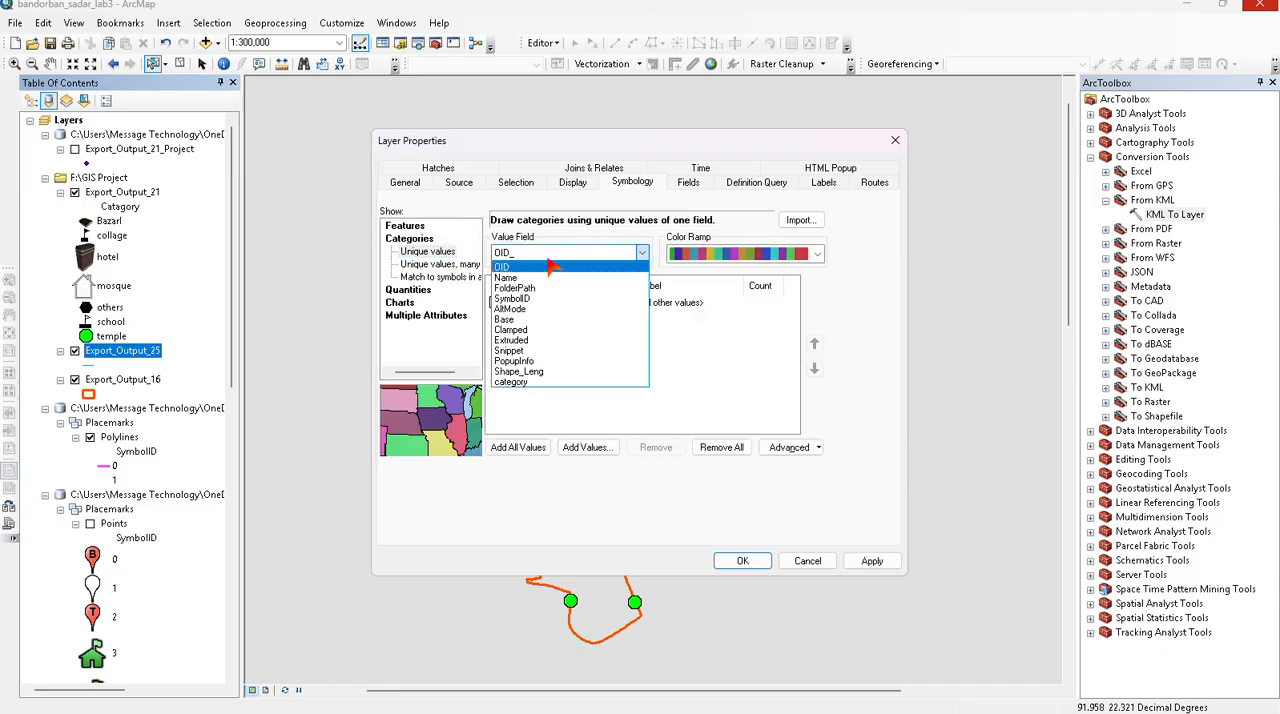
left_click(520, 383)
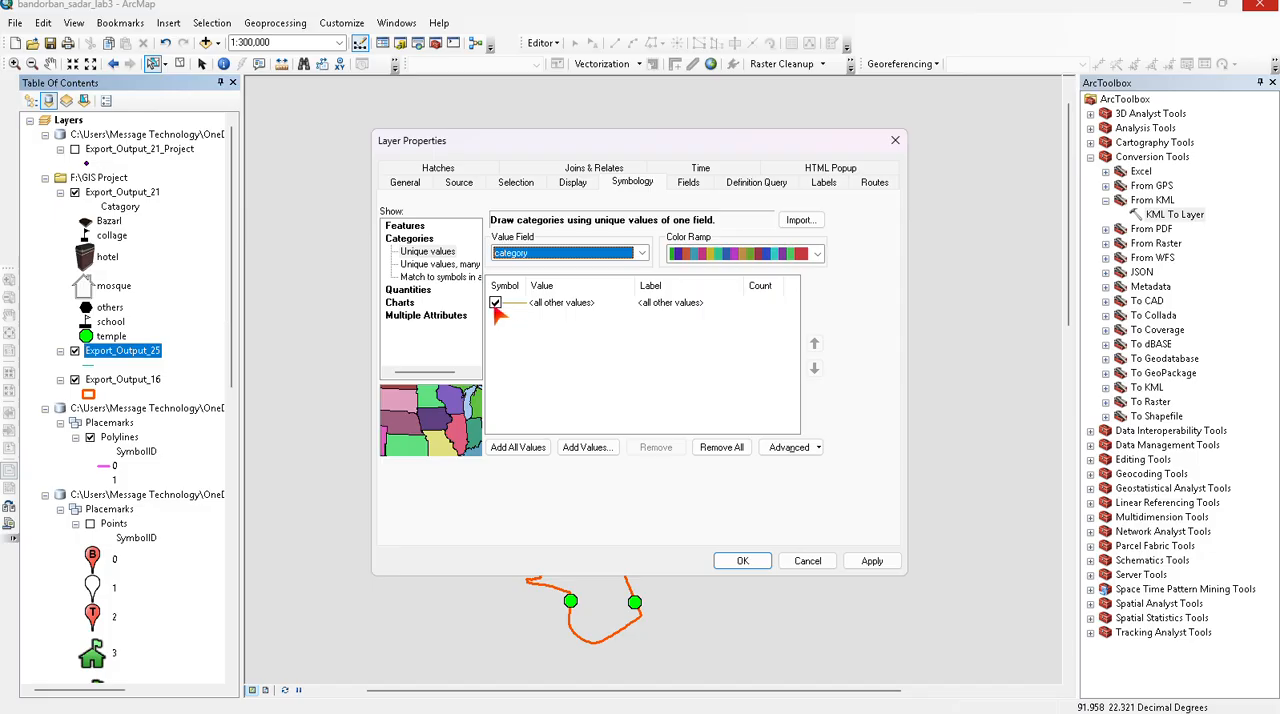
left_click(510, 452)
left_click(512, 452)
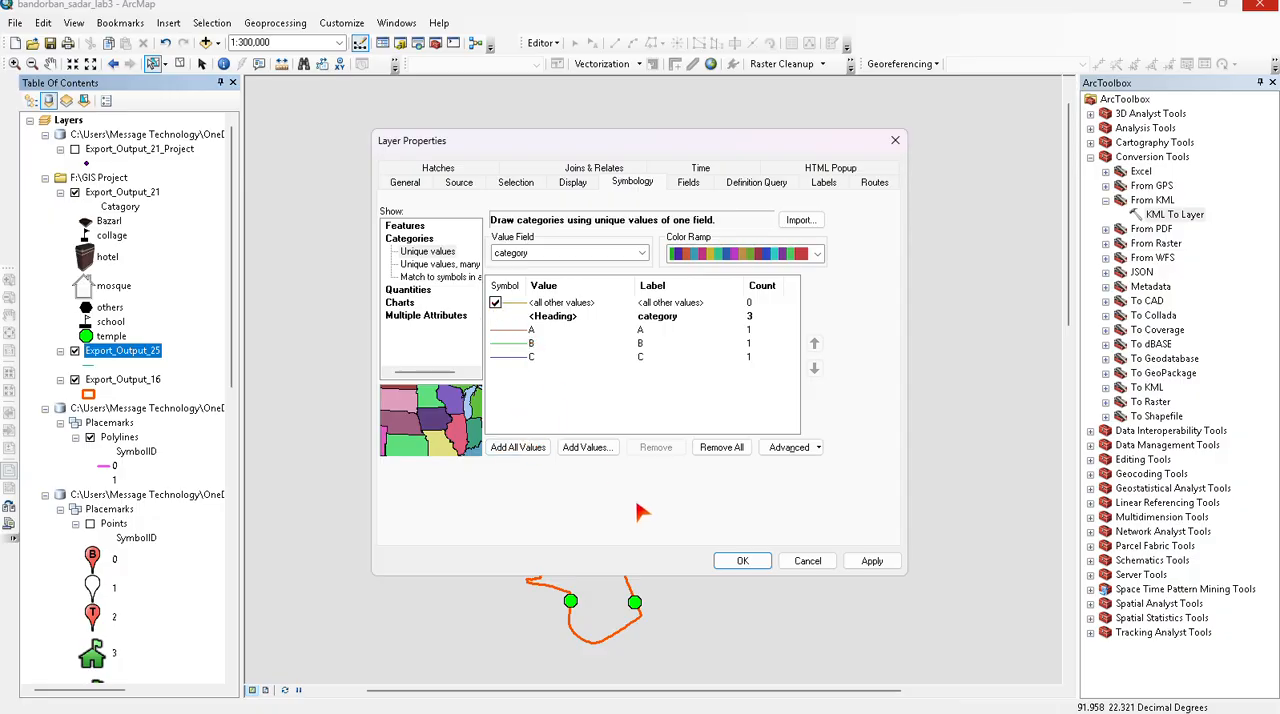
left_click(868, 561)
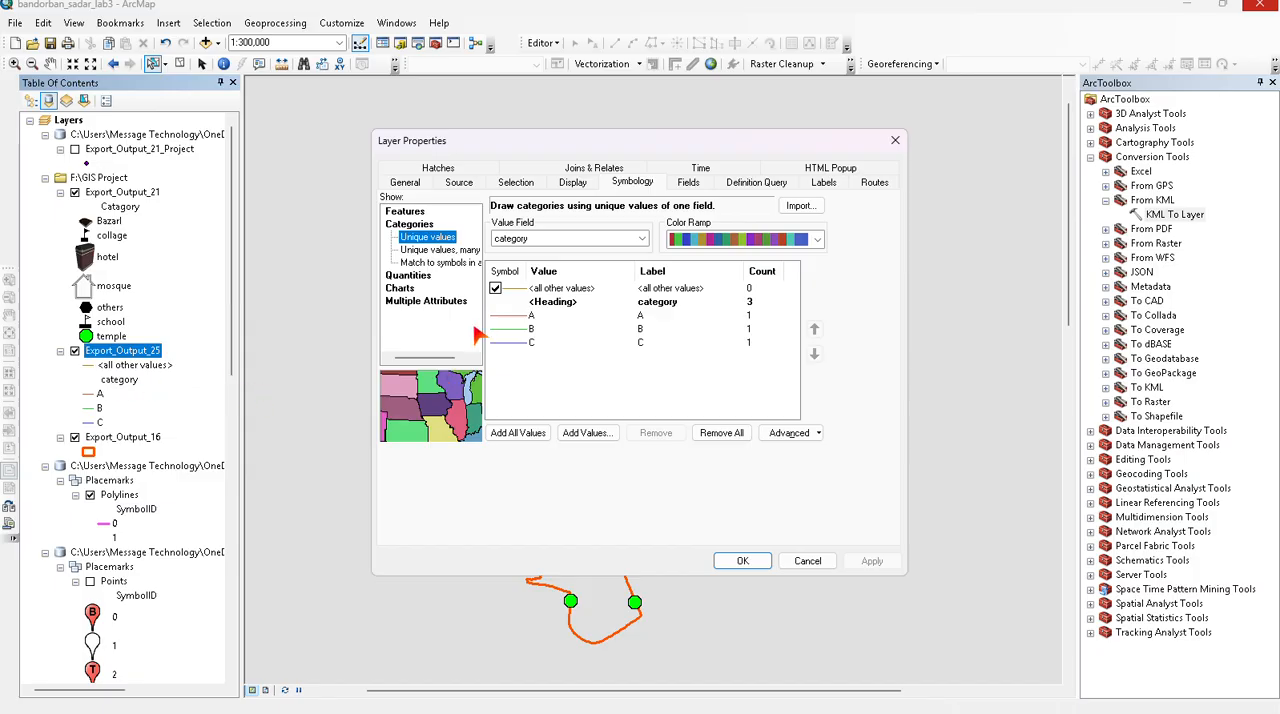
left_click(495, 288)
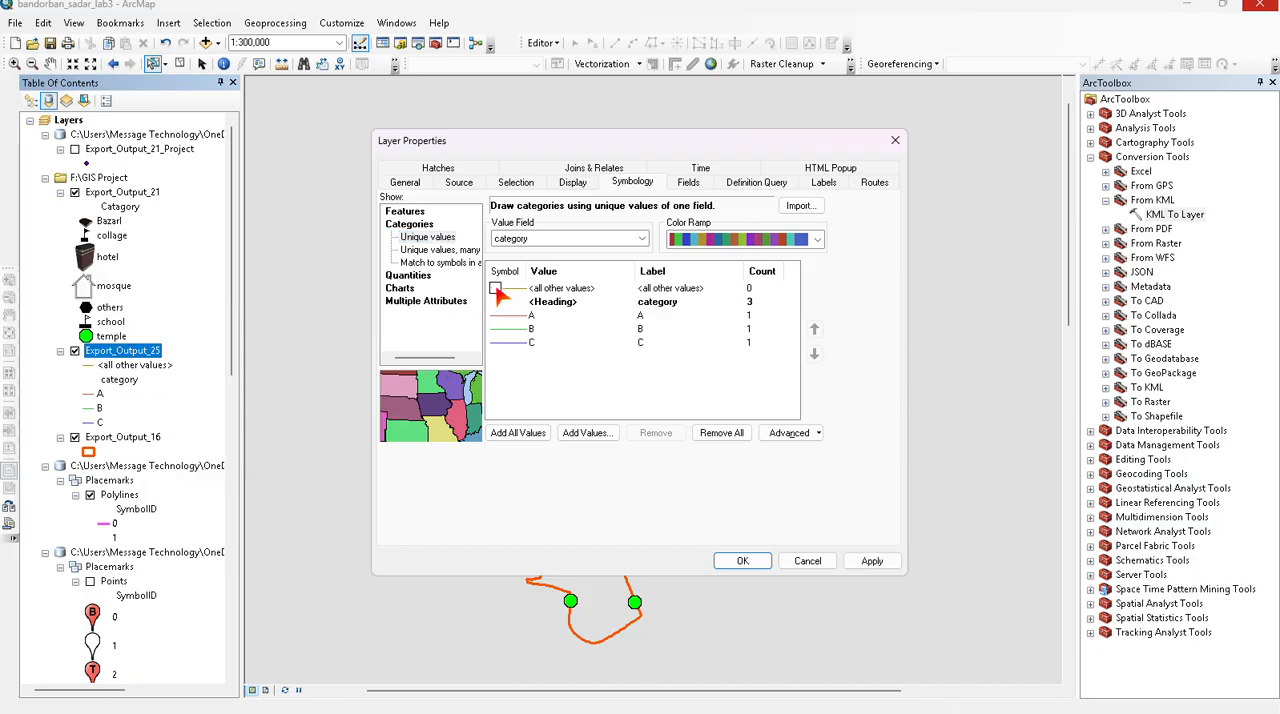
left_click(872, 562)
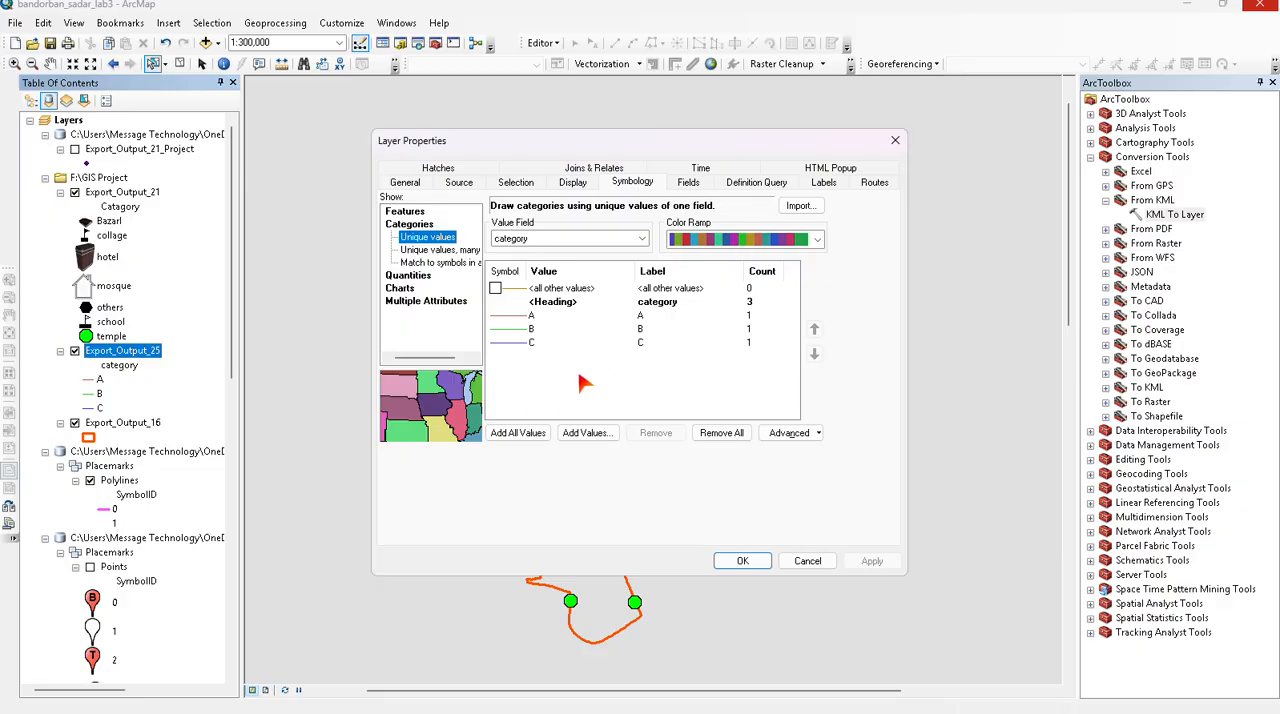
- Assign the Highway symbol to road category A and the Arterial Street symbol to category B
left_click(502, 316)
double_click(504, 317)
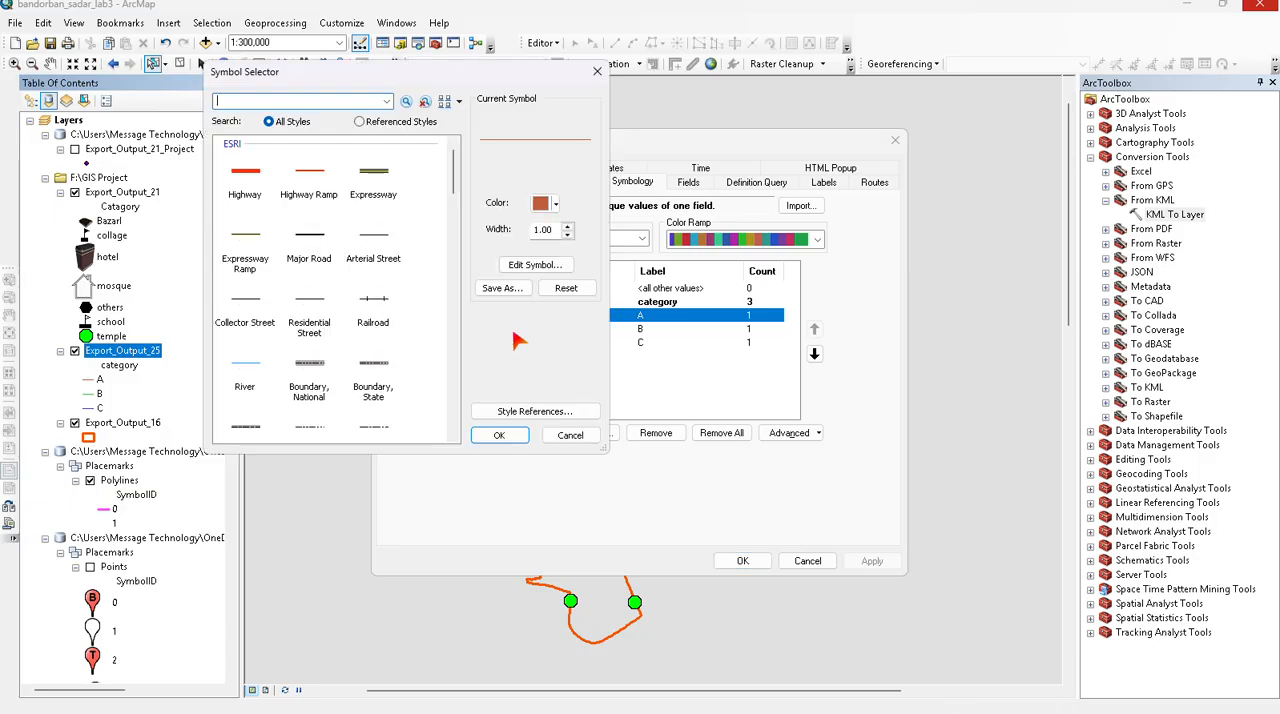
left_click(248, 182)
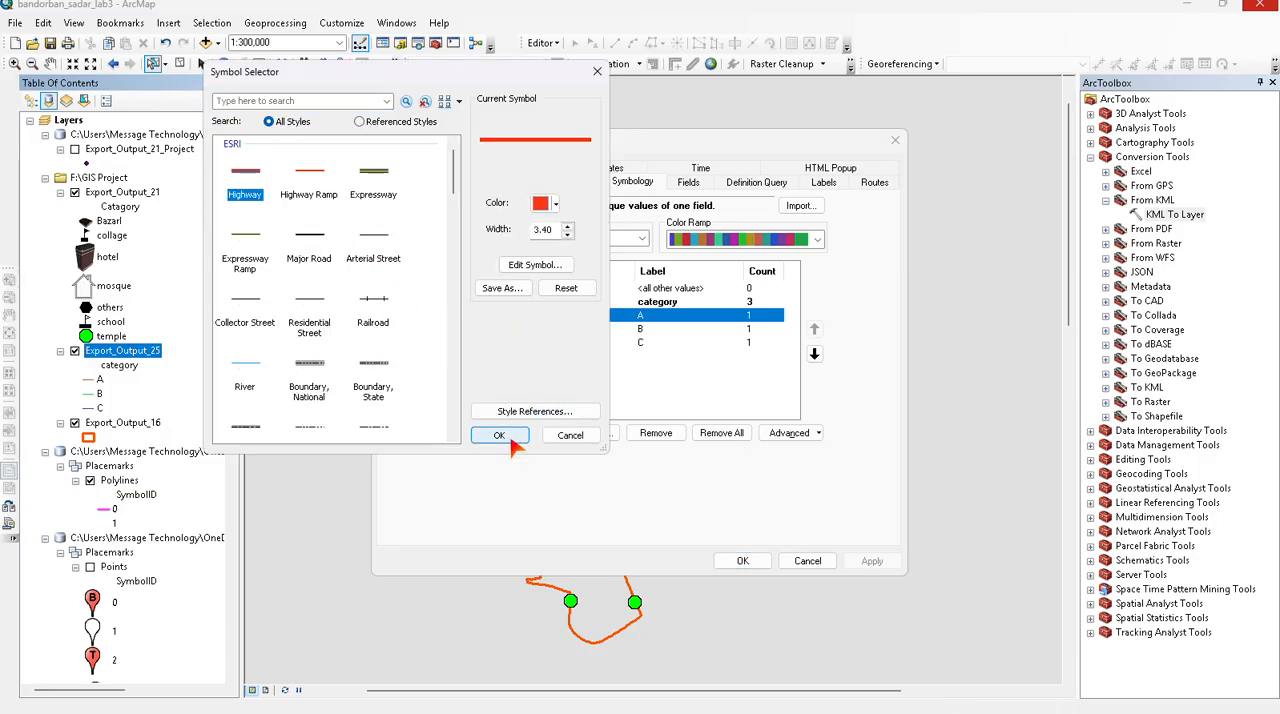
left_click(499, 435)
left_click(518, 336)
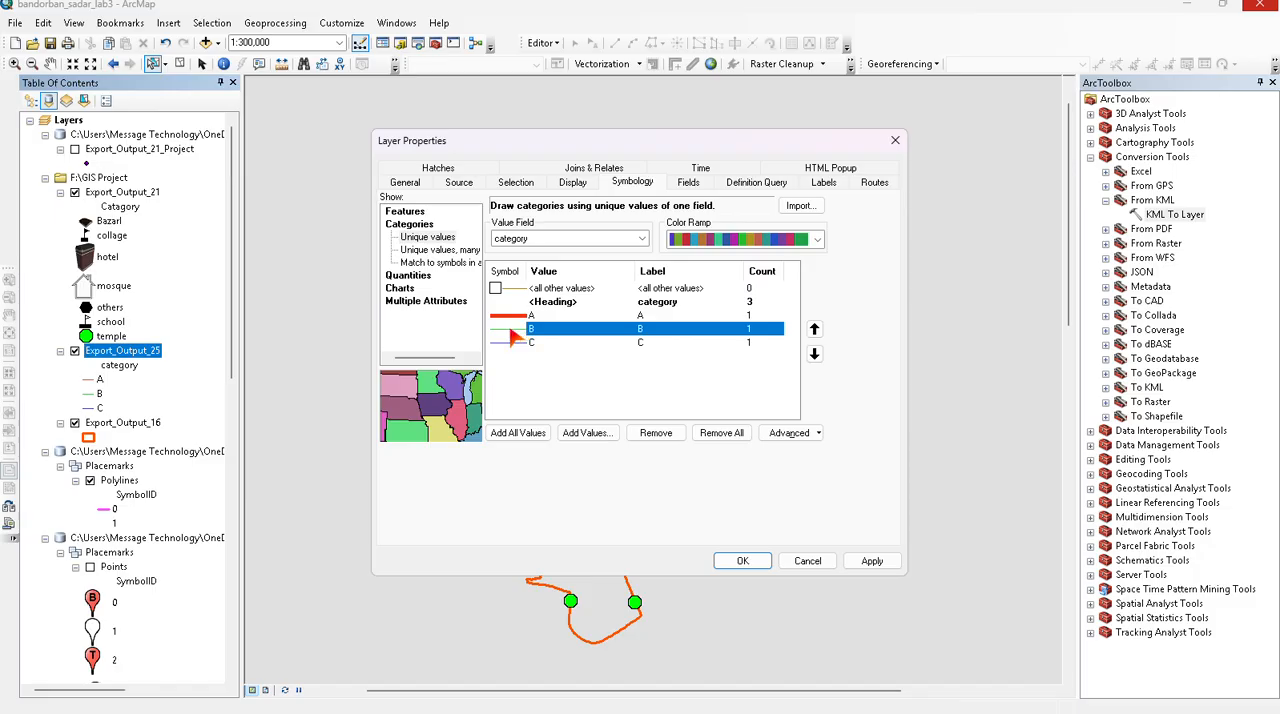
double_click(514, 337)
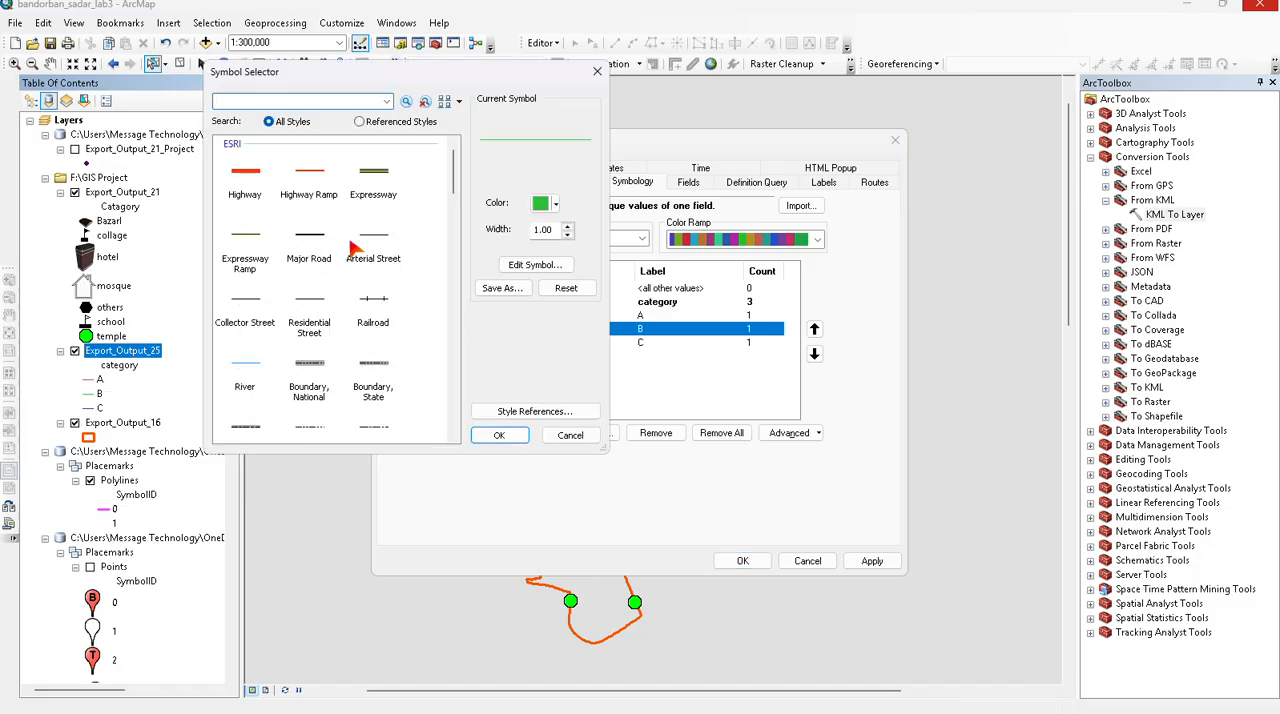
left_click(382, 242)
left_click(499, 435)
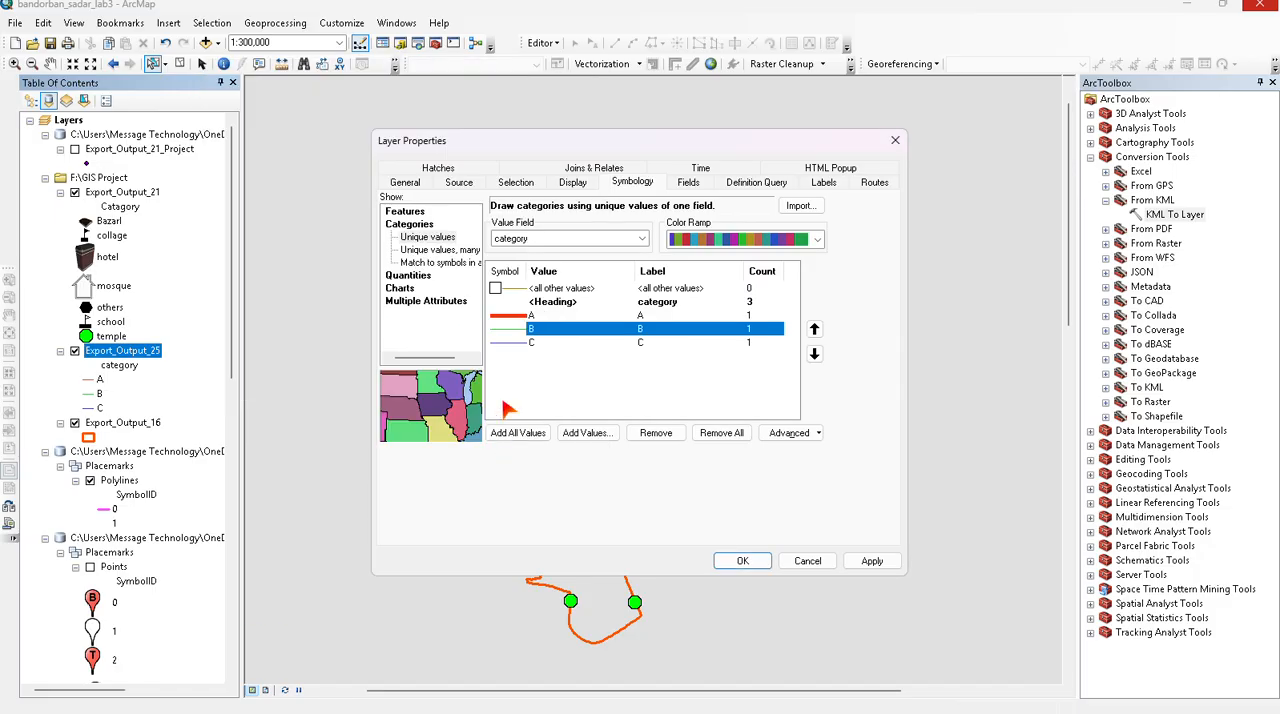
- Assign the Railroad symbol to road category C and apply the symbology to Export_Output_25
left_click(512, 345)
double_click(512, 345)
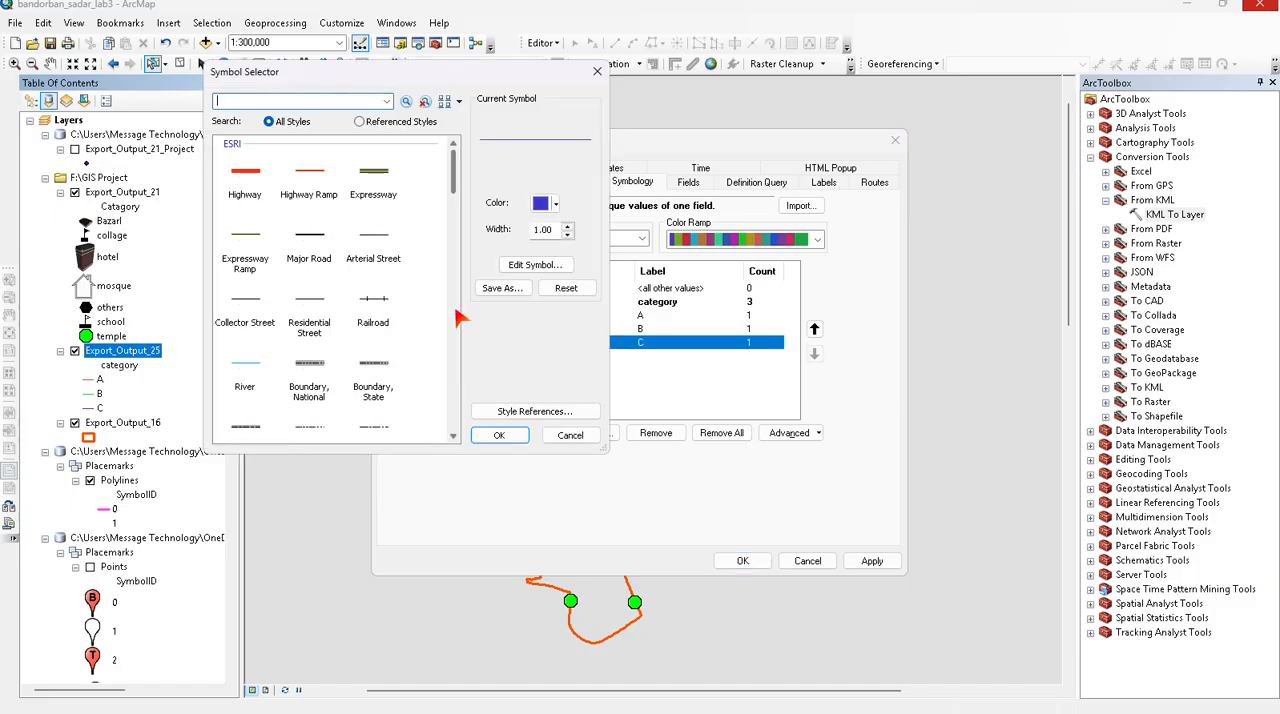
left_click(376, 312)
left_click(490, 435)
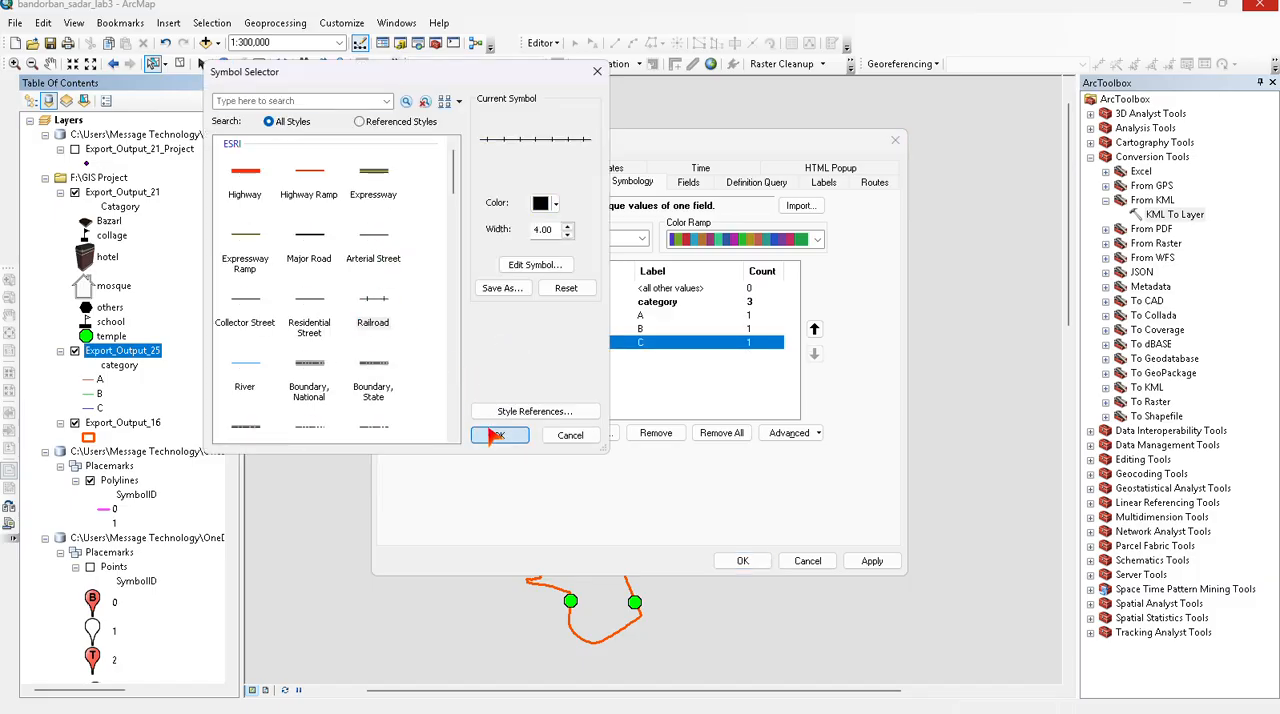
left_click(872, 560)
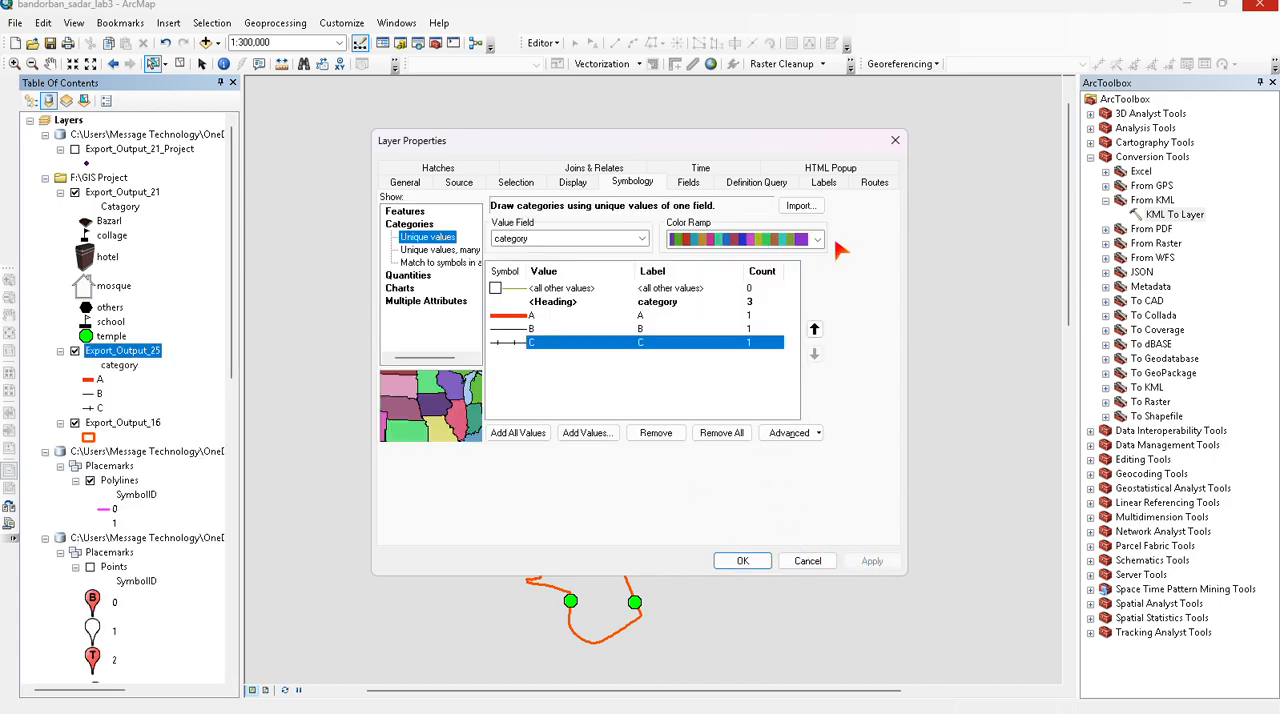
left_click(745, 561)
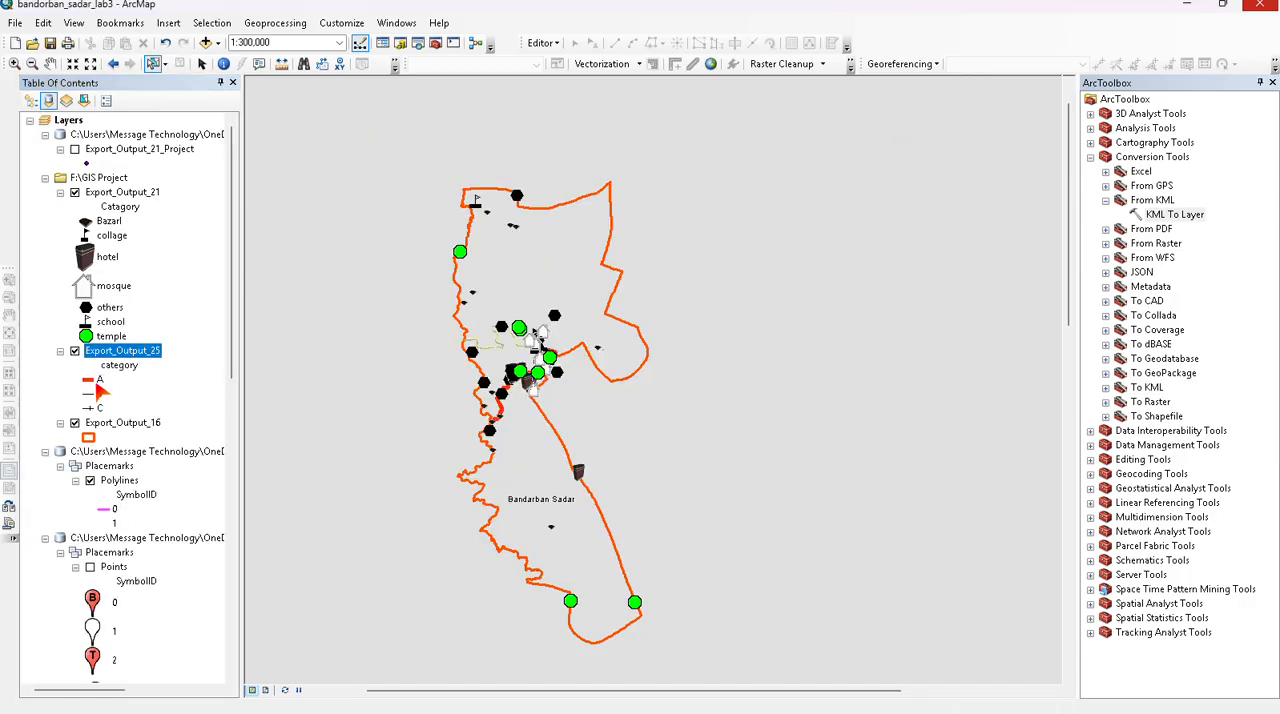
- Turn off the Export_Output_21 point layer so only the roads and boundaries are drawn in the road area
left_click(95, 385)
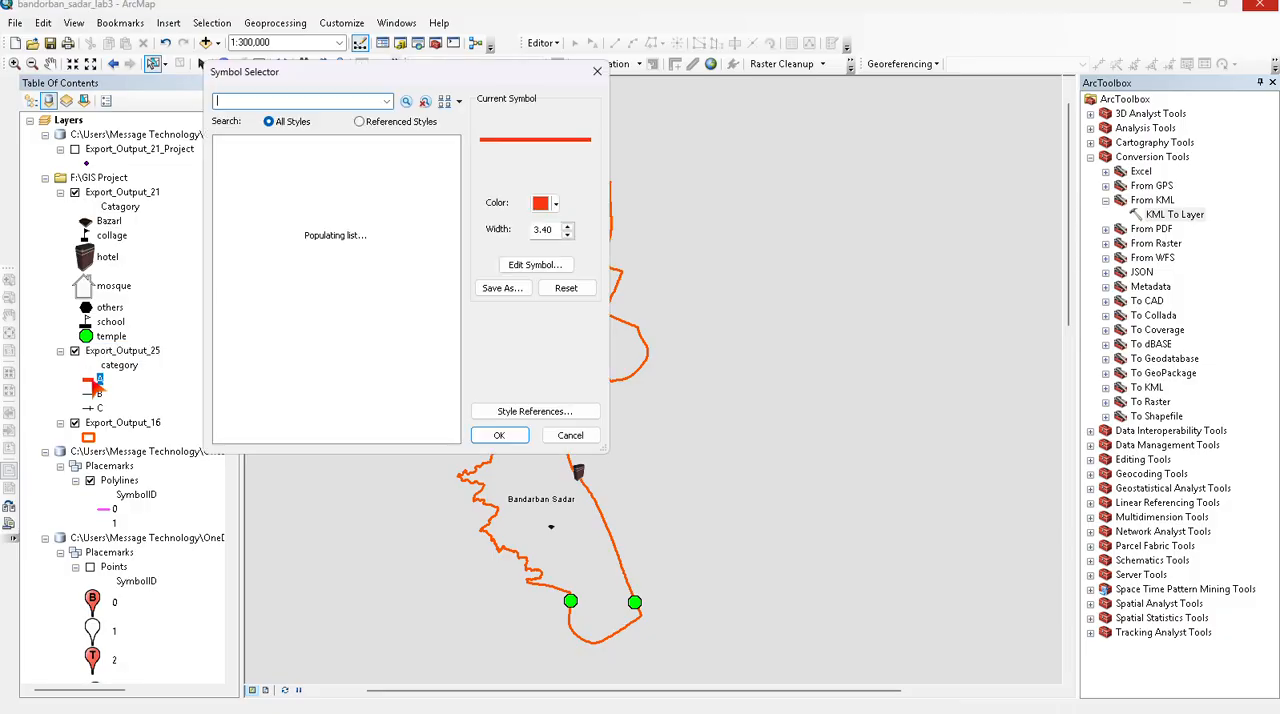
left_click(597, 71)
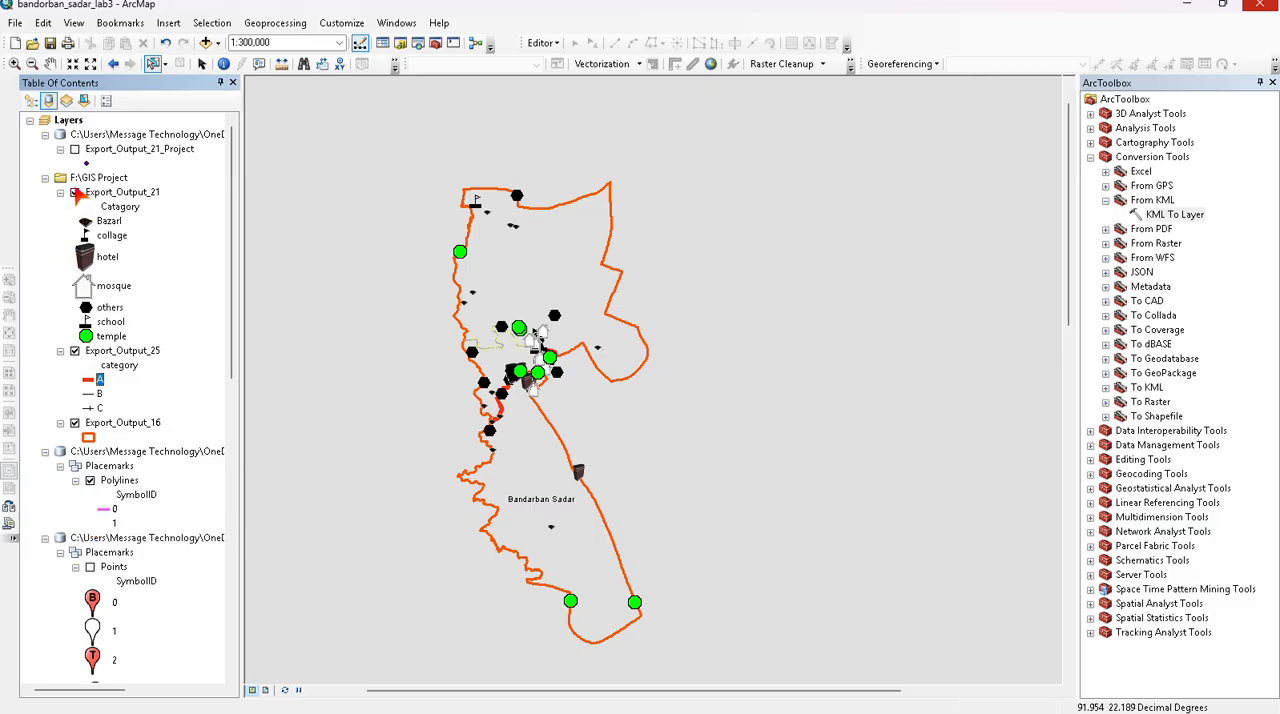
left_click(75, 192)
scroll(509, 398, "up", 1)
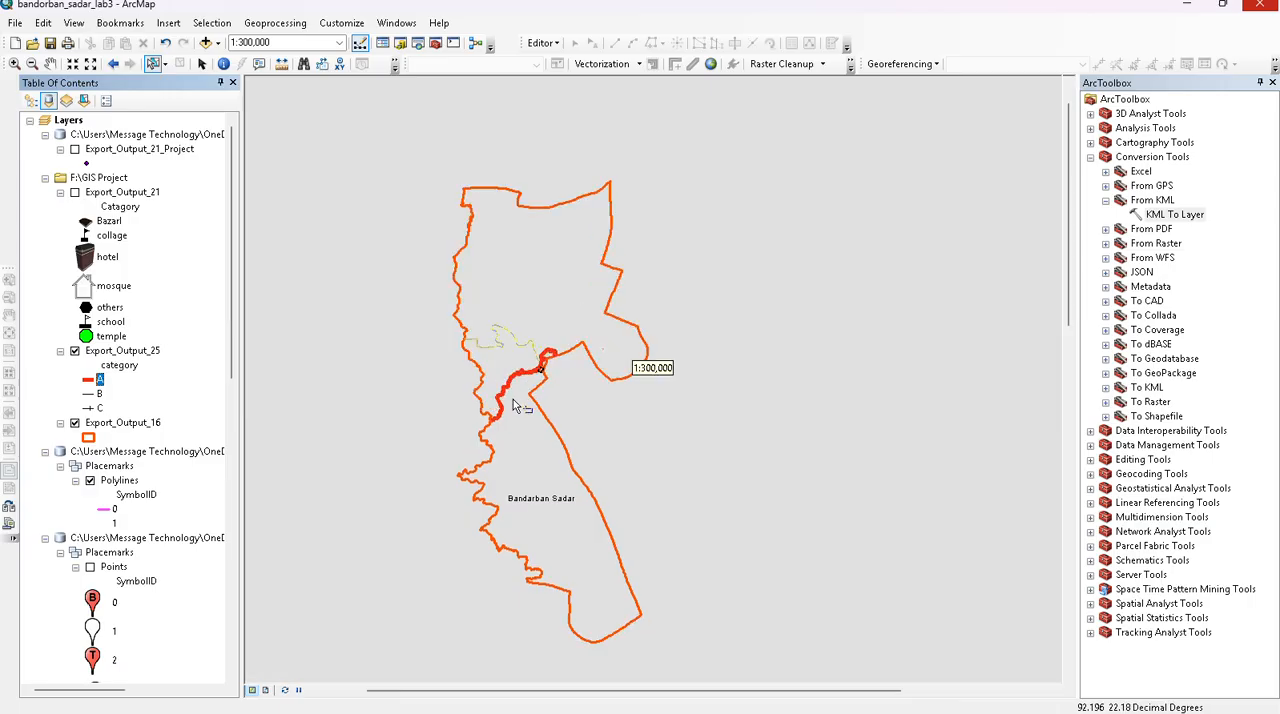
scroll(509, 396, "up", 2)
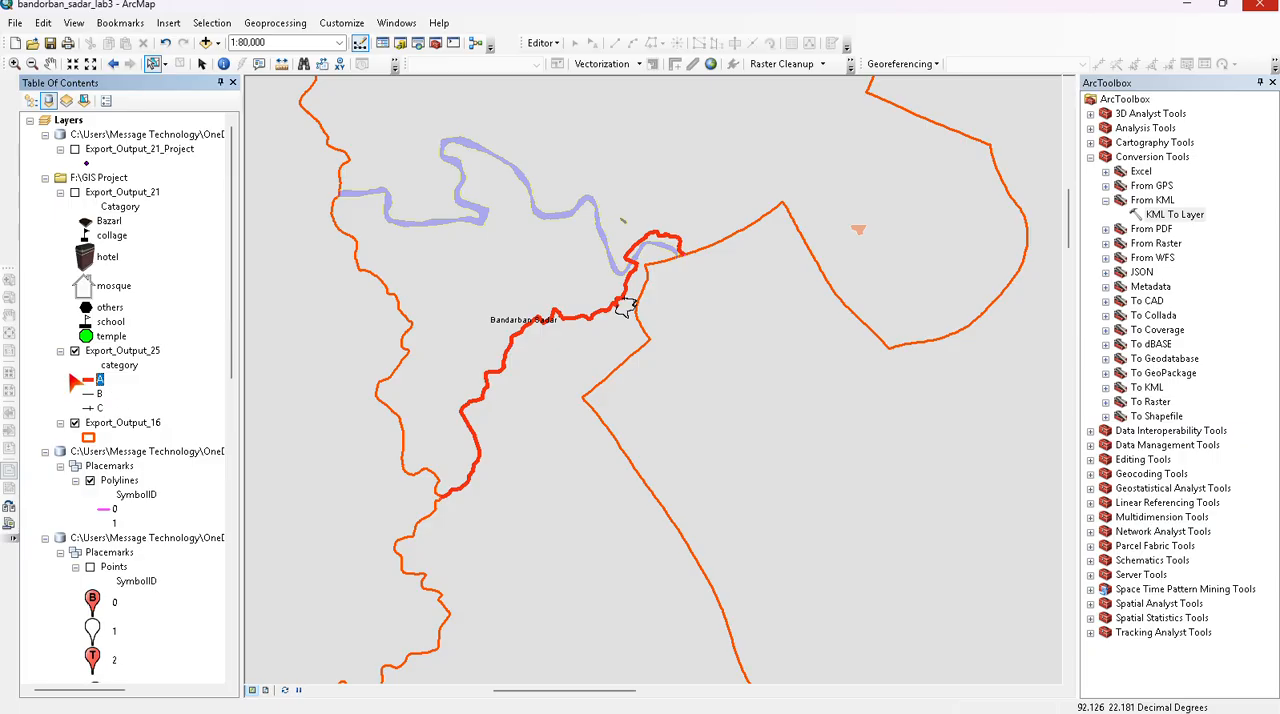
- Recolor the category A line of Export_Output_25 to yellow-green
left_click(88, 386)
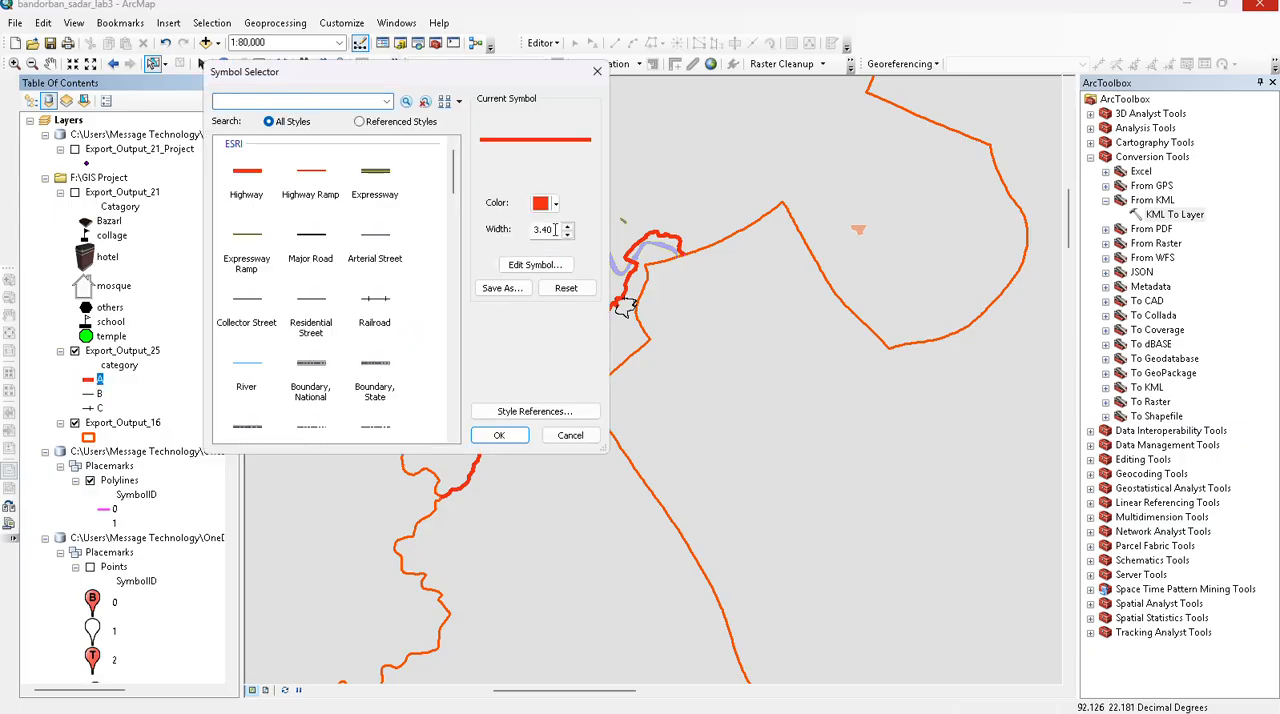
left_click(554, 204)
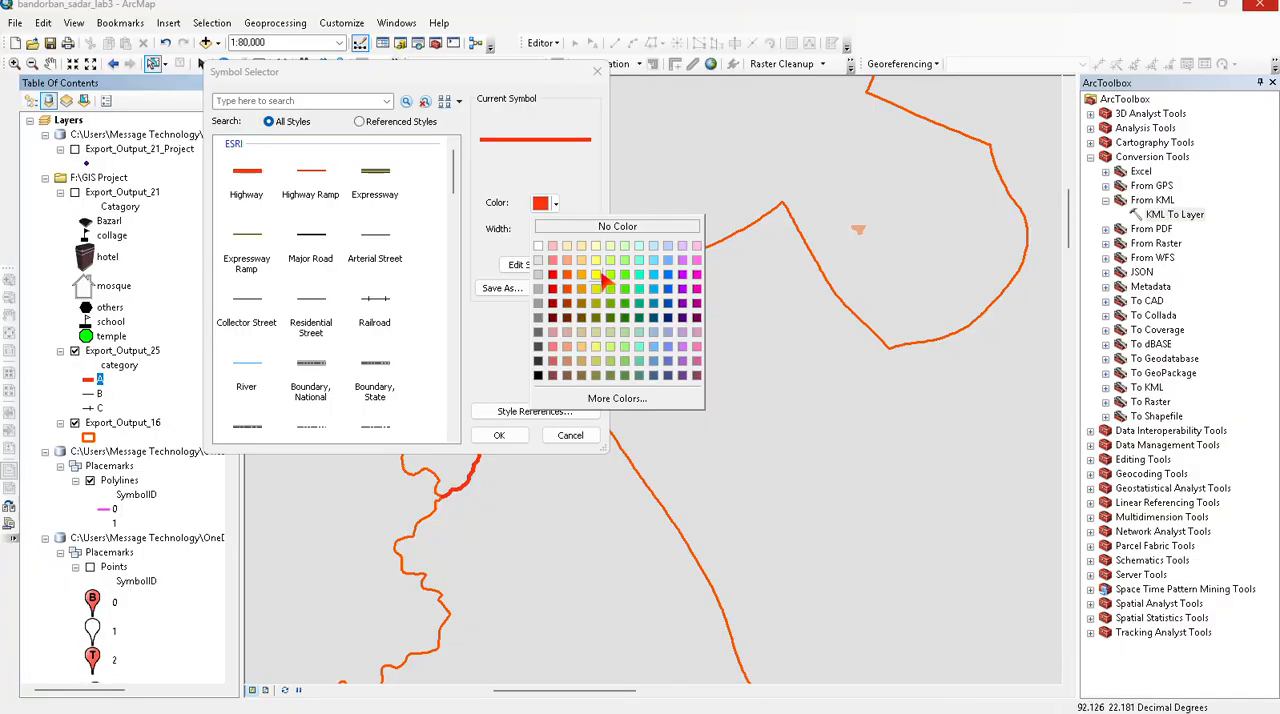
left_click(610, 289)
left_click(499, 435)
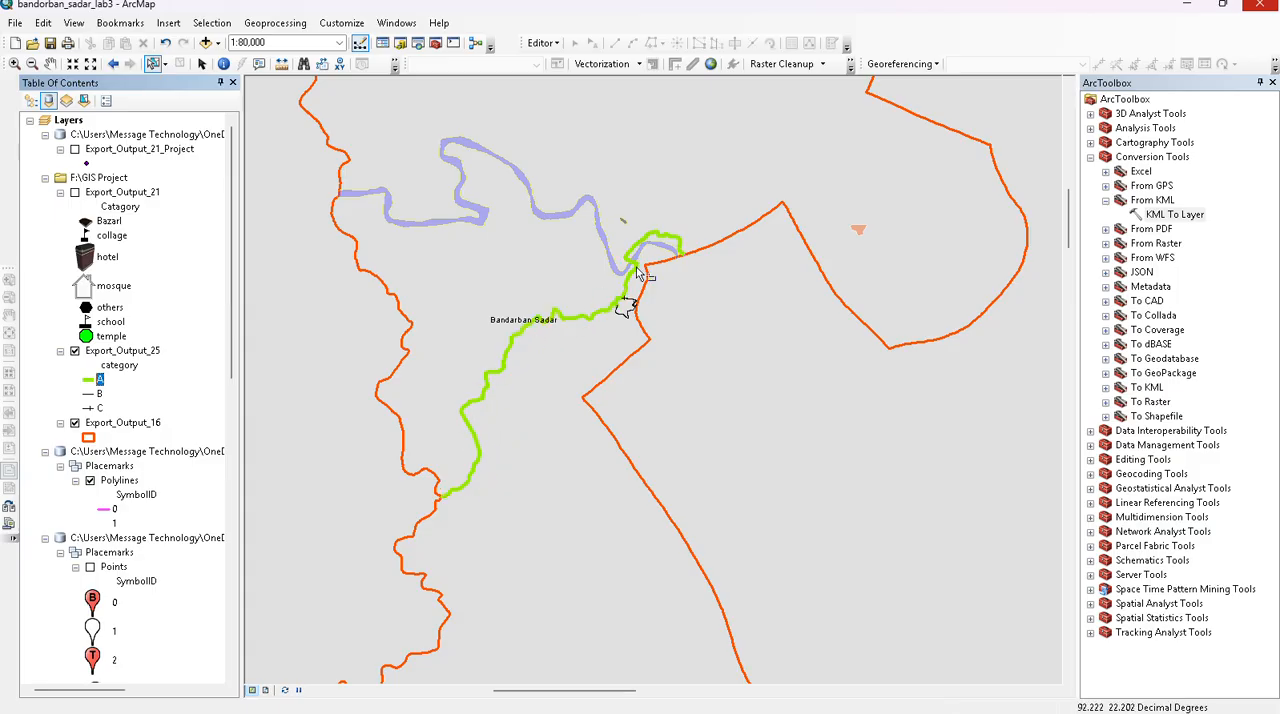
- Reassign the Arterial Street symbol to category B of Export_Output_25
scroll(630, 305, "up", 3)
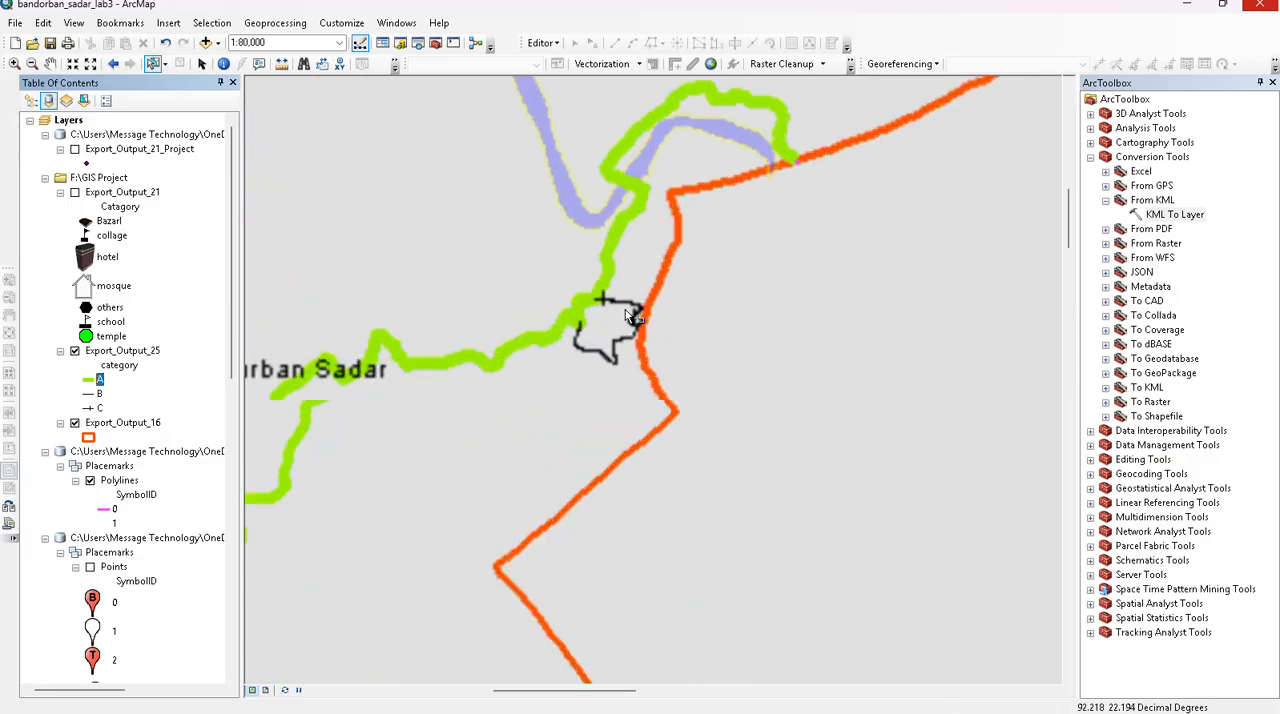
scroll(629, 314, "up", 2)
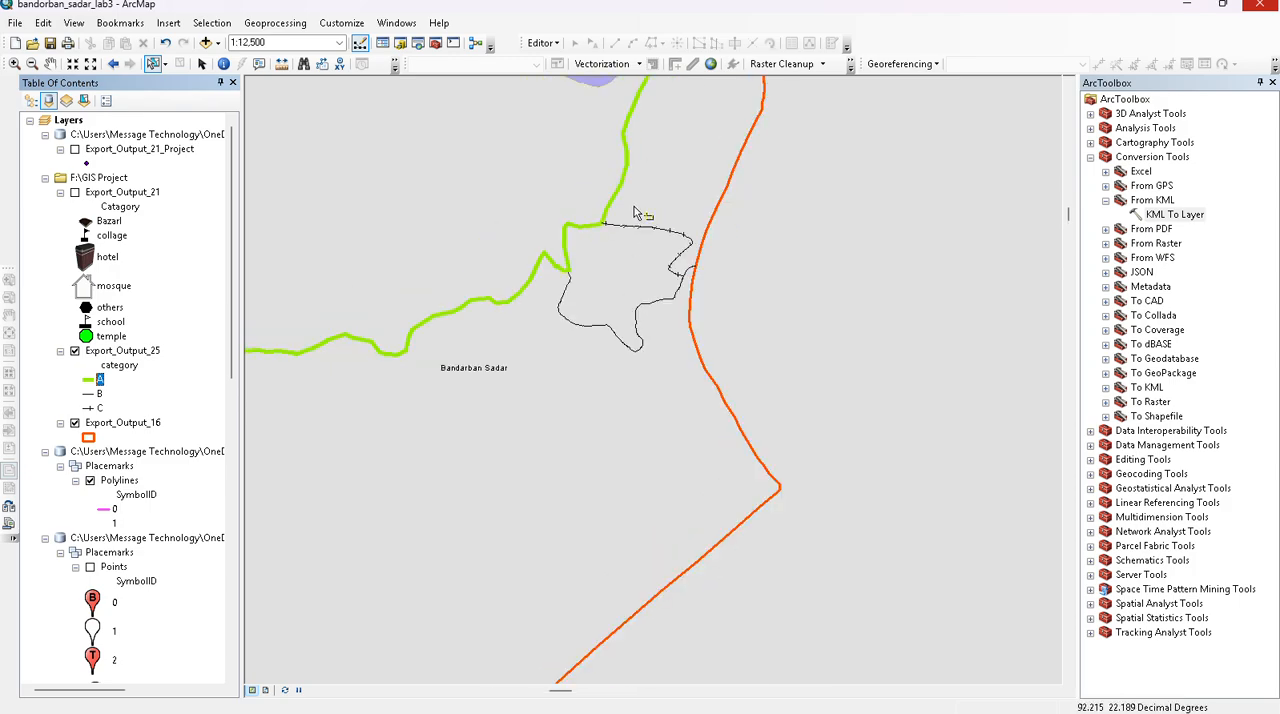
scroll(634, 206, "up", 2)
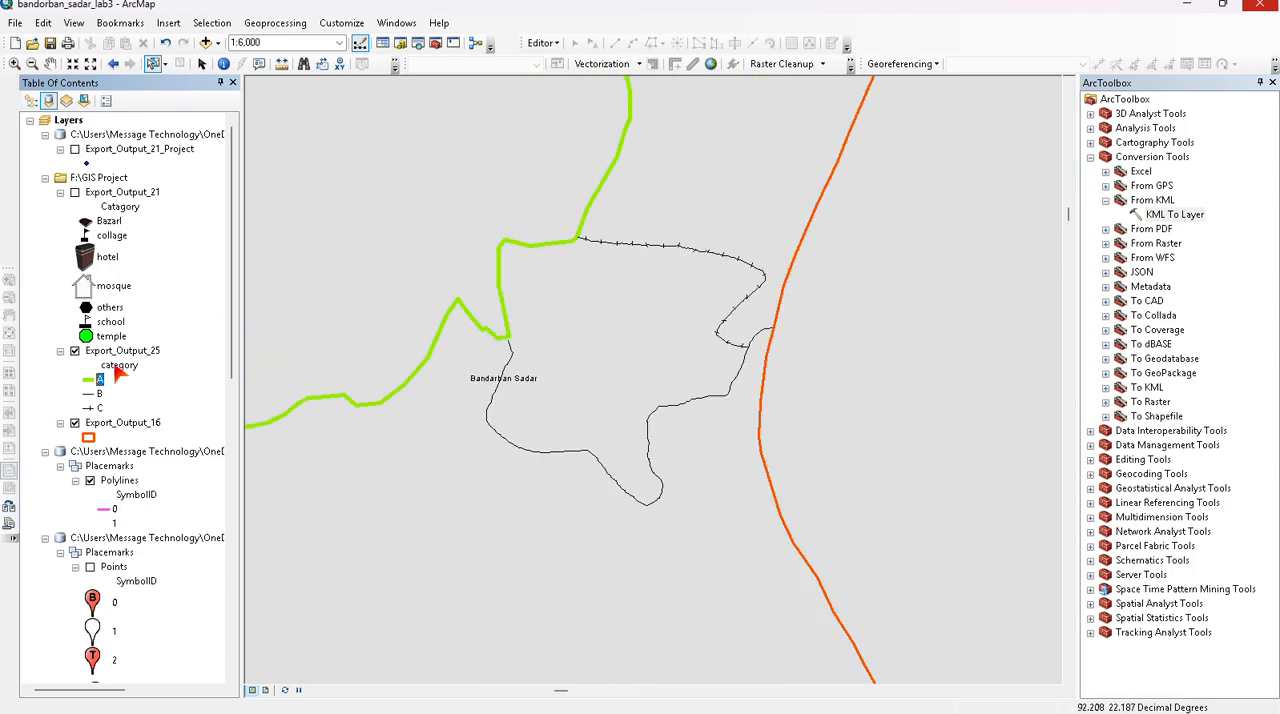
double_click(90, 394)
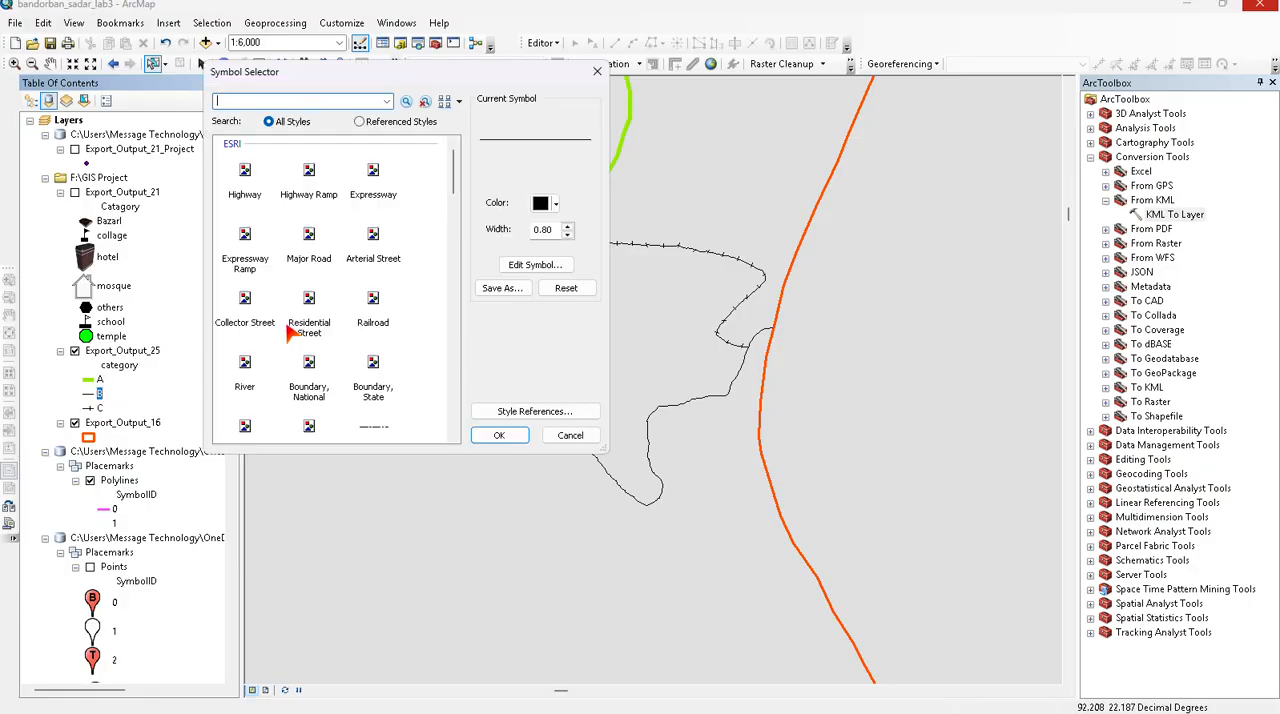
left_click(381, 247)
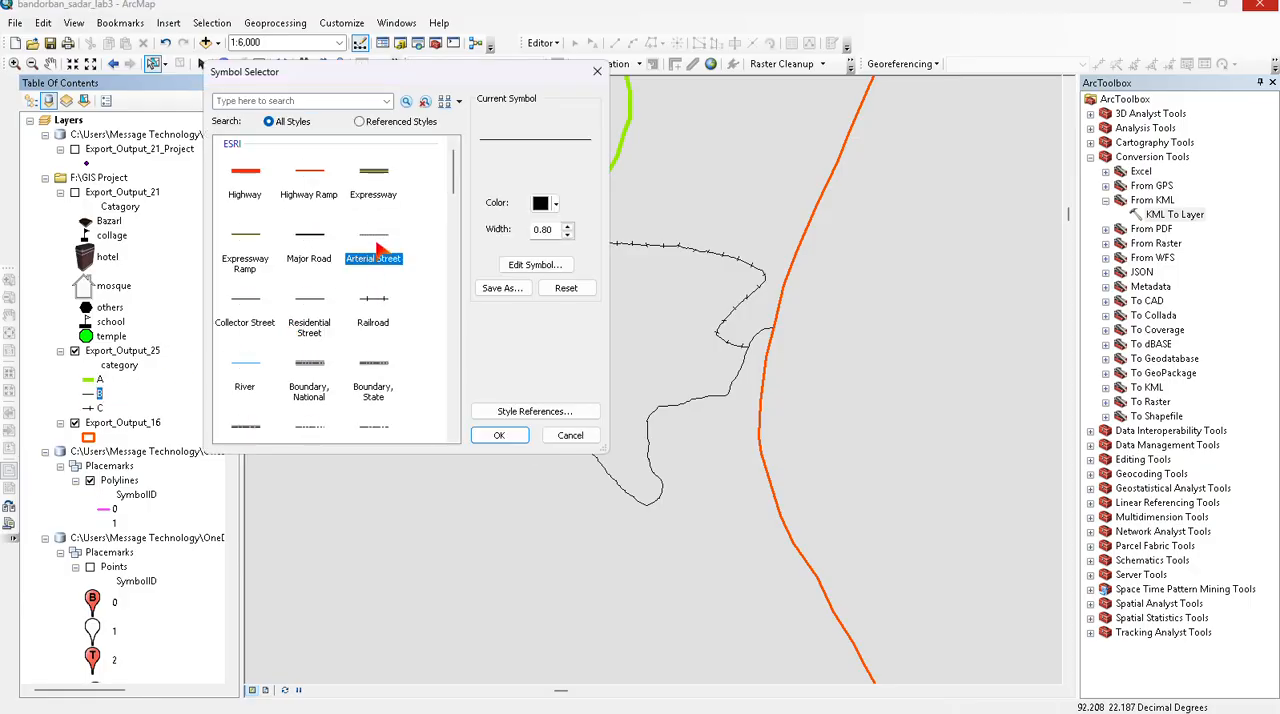
left_click(474, 437)
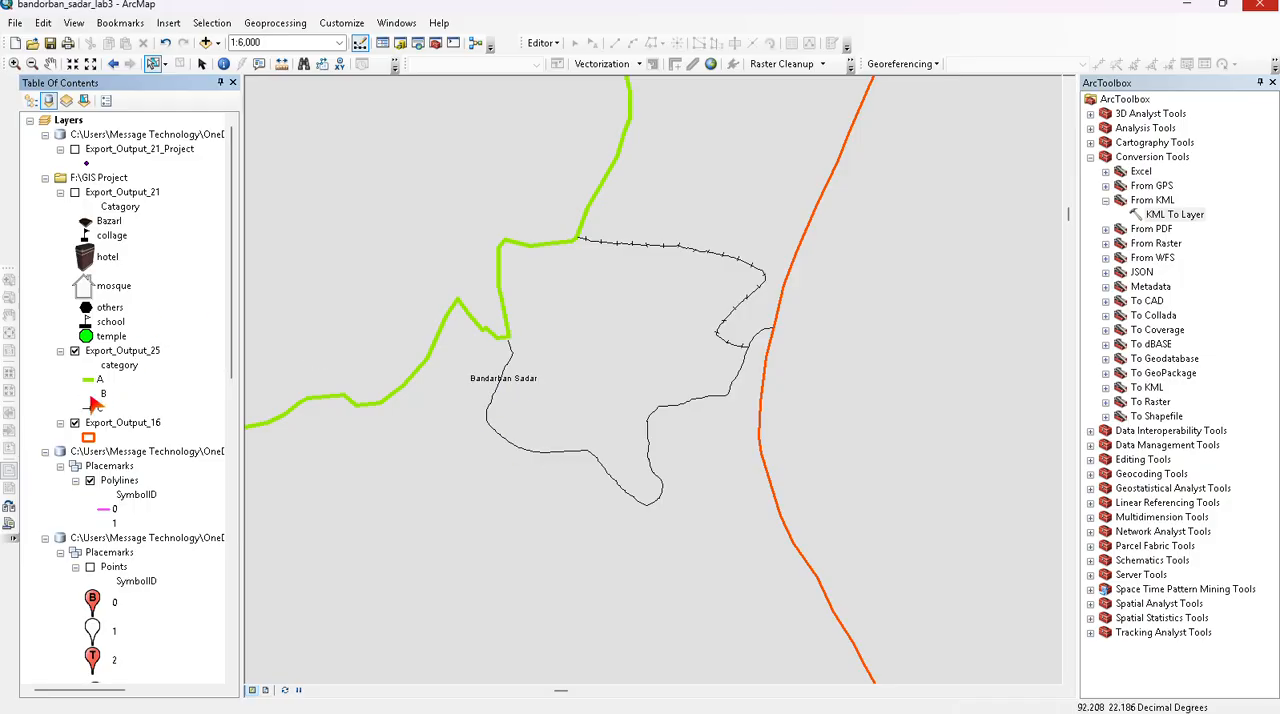
- Give category B of Export_Output_25 the Boundary, National line symbol and adjust its width for a thick line
left_click(88, 394)
scroll(343, 323, "down", 10)
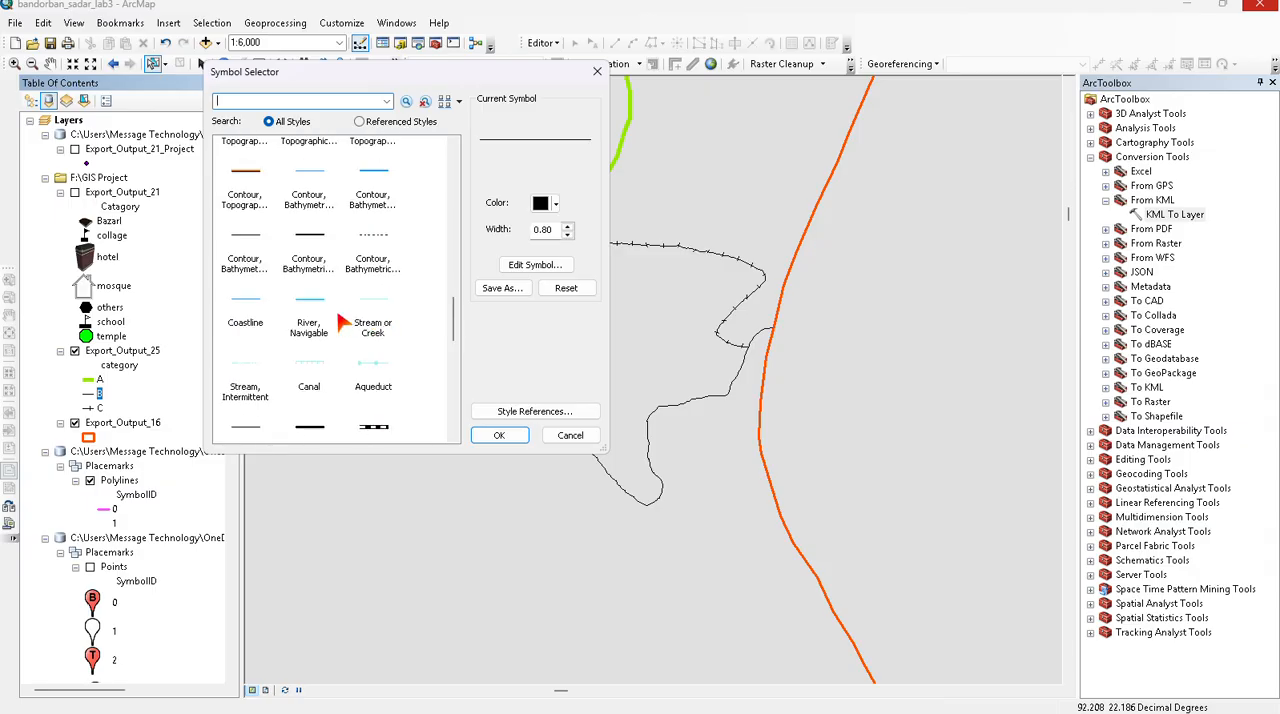
scroll(326, 338, "up", 3)
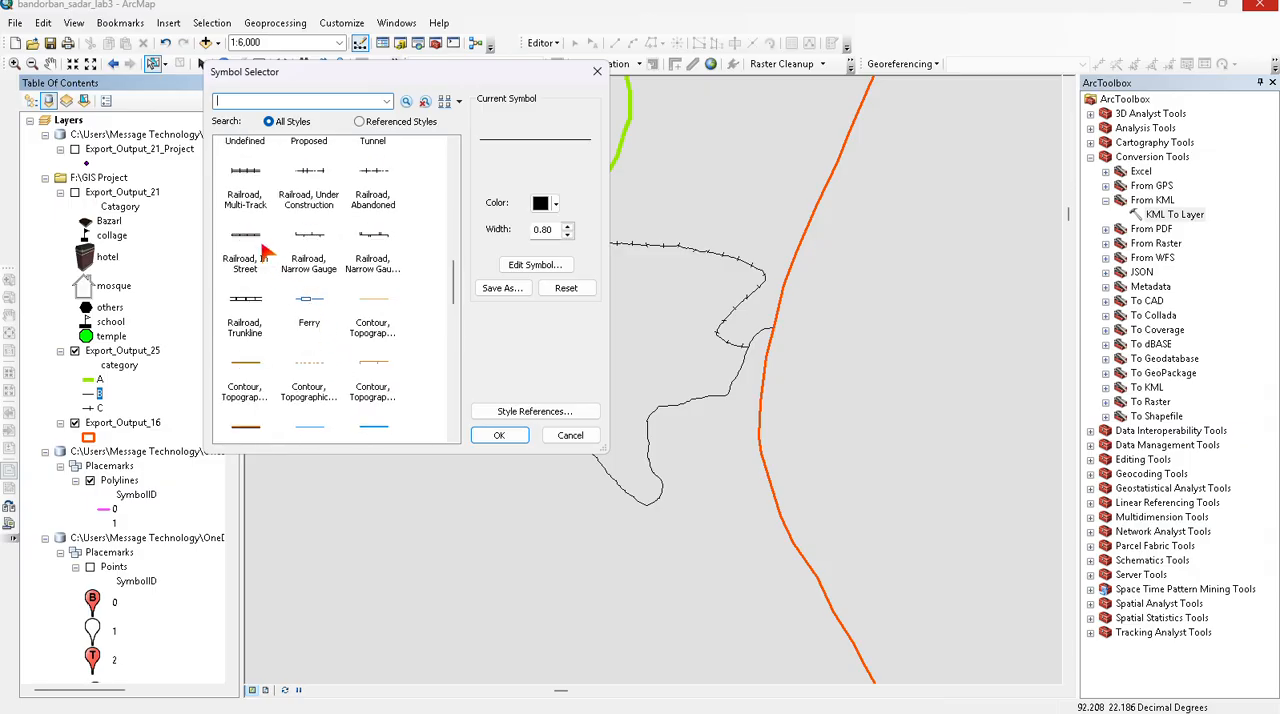
scroll(257, 193, "up", 5)
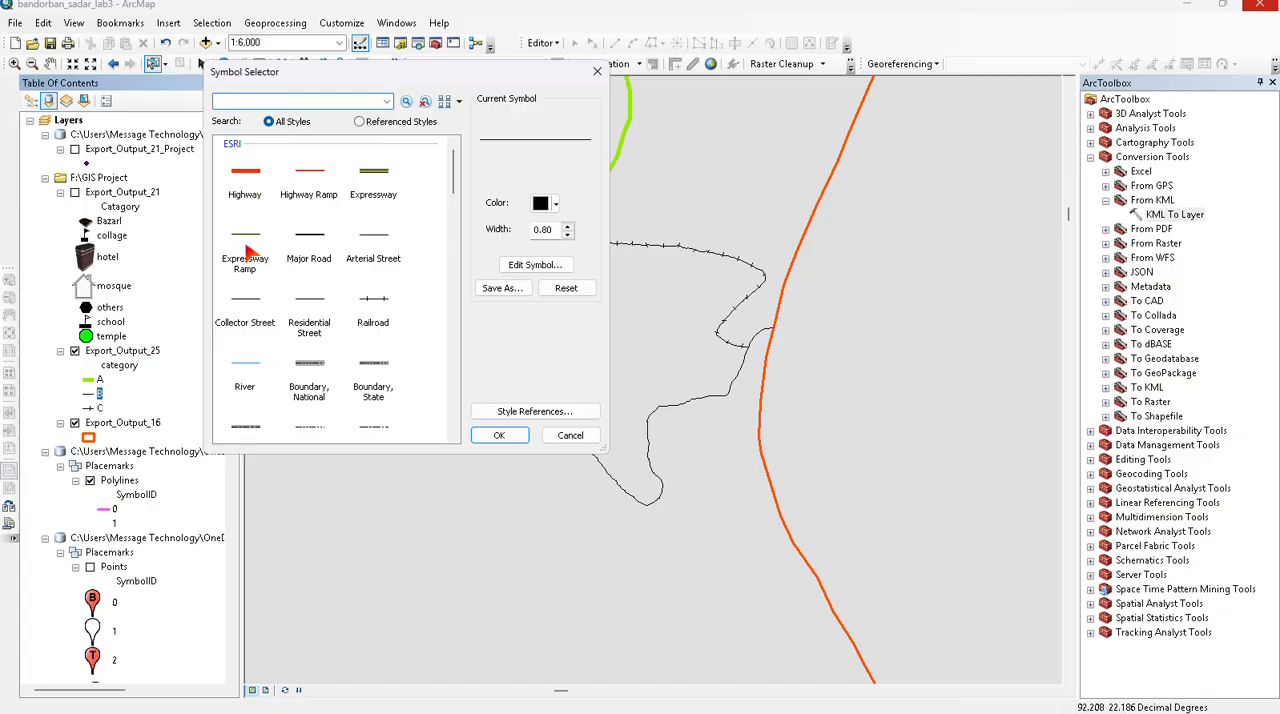
left_click(309, 367)
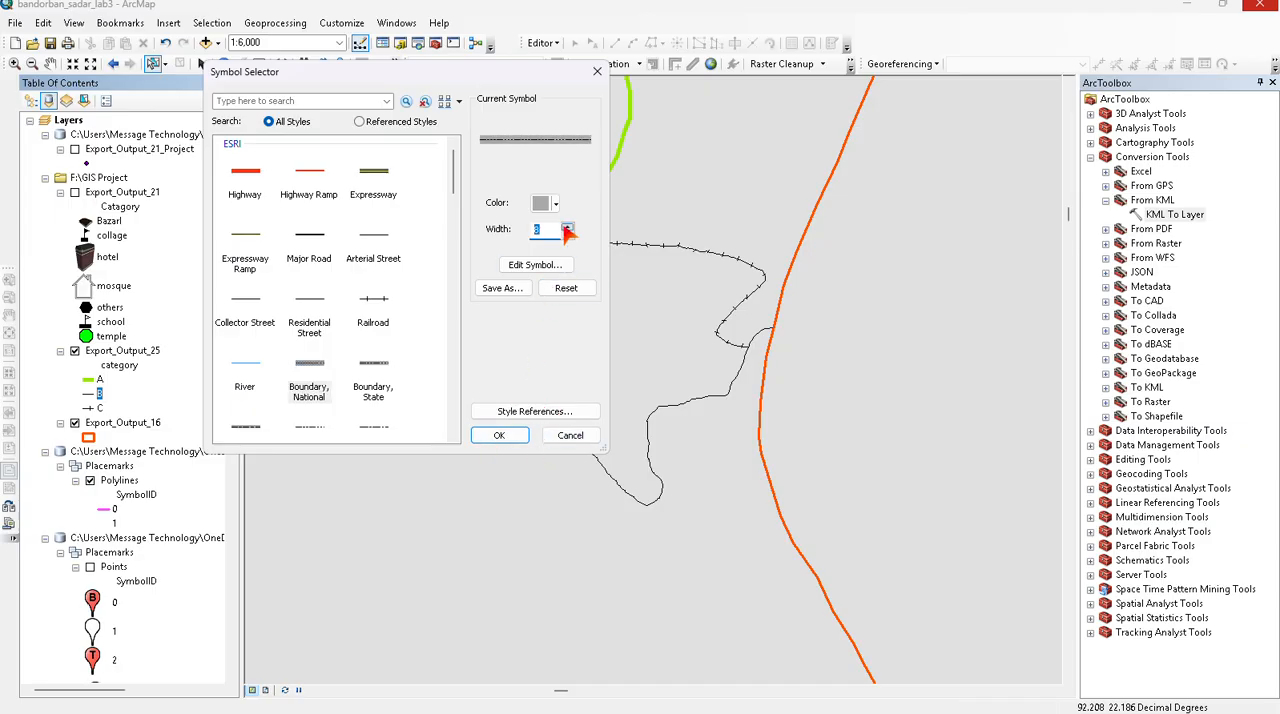
left_click(502, 437)
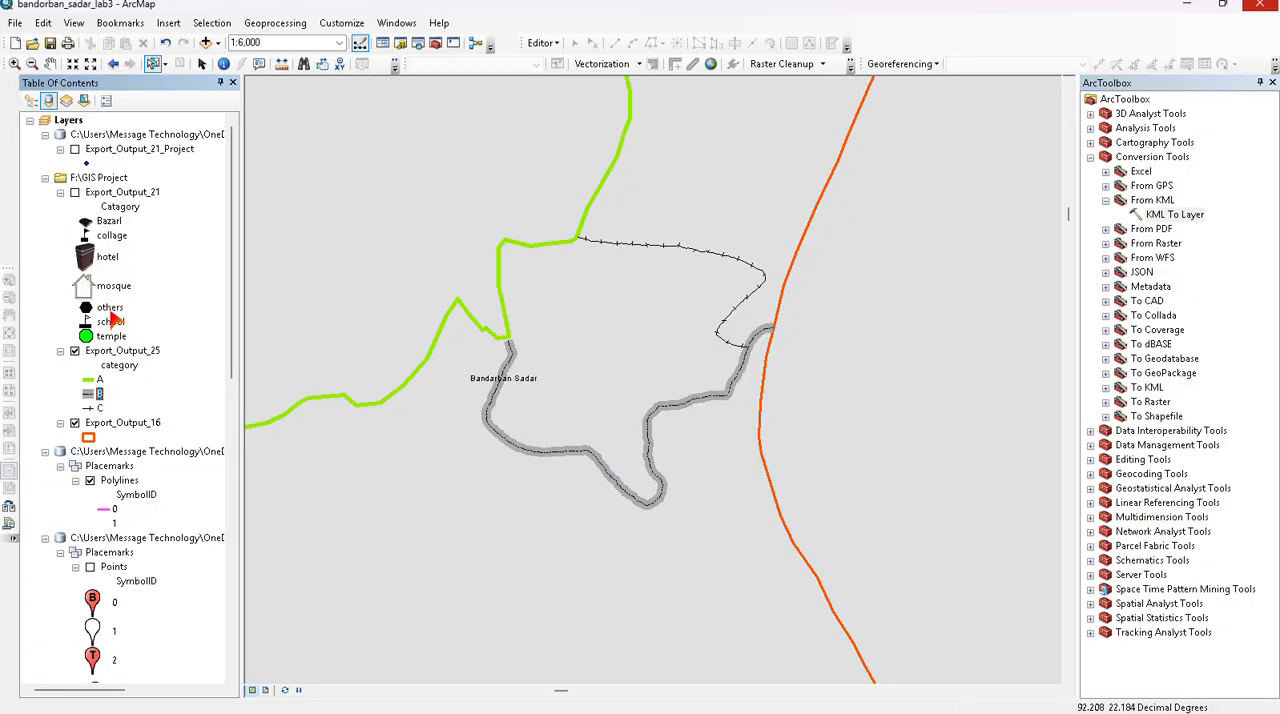
- Give category A of Export_Output_25 the Boundary, National line symbol with a width of 5
double_click(89, 379)
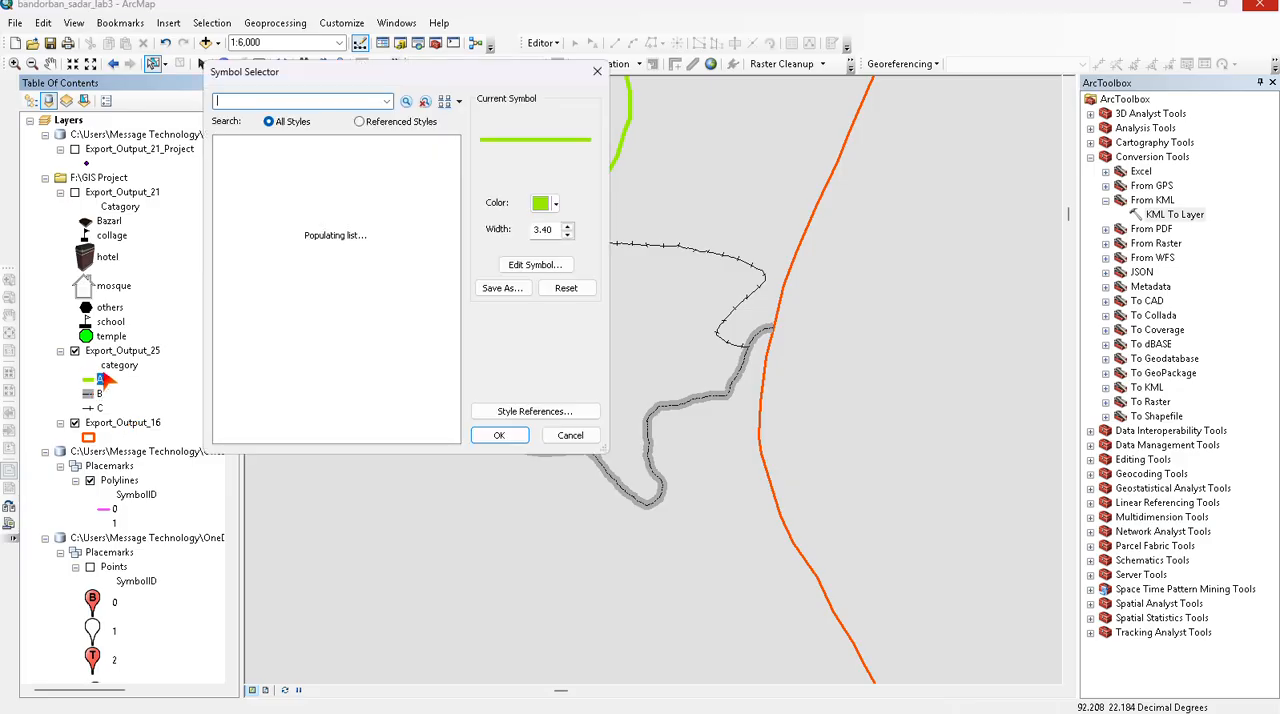
left_click(299, 369)
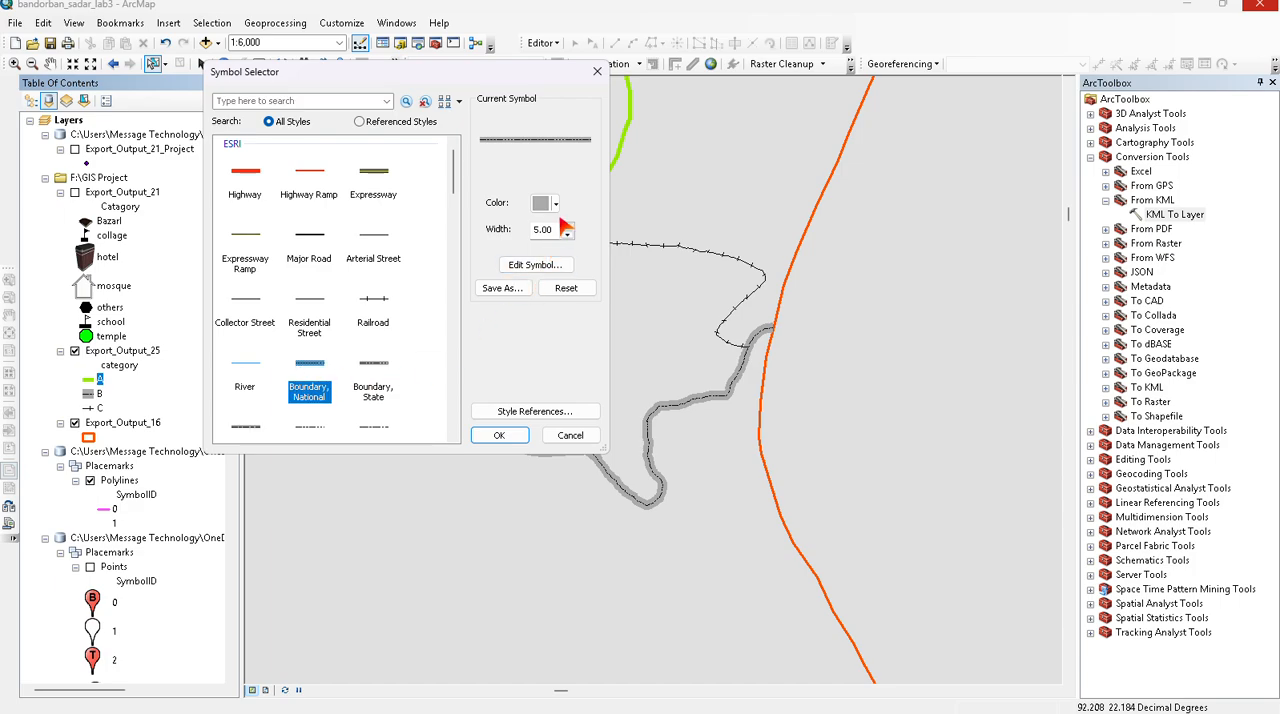
left_click(512, 438)
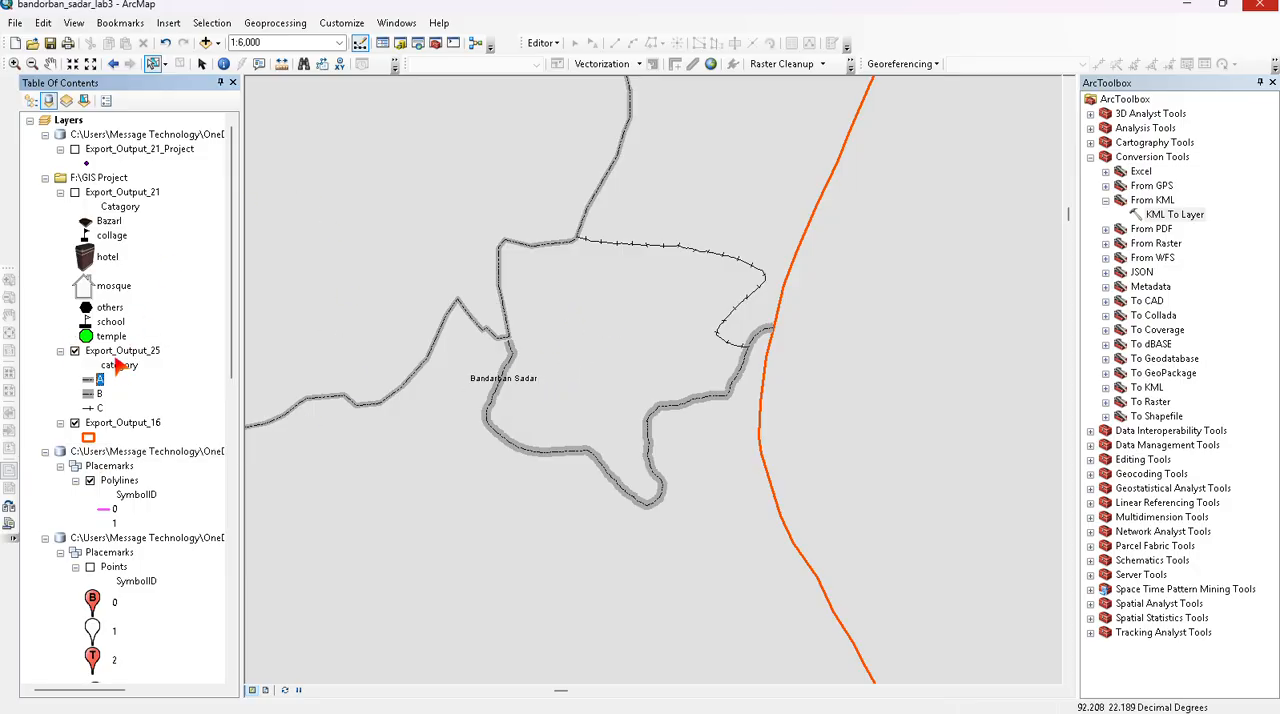
scroll(122, 490, "down", 4)
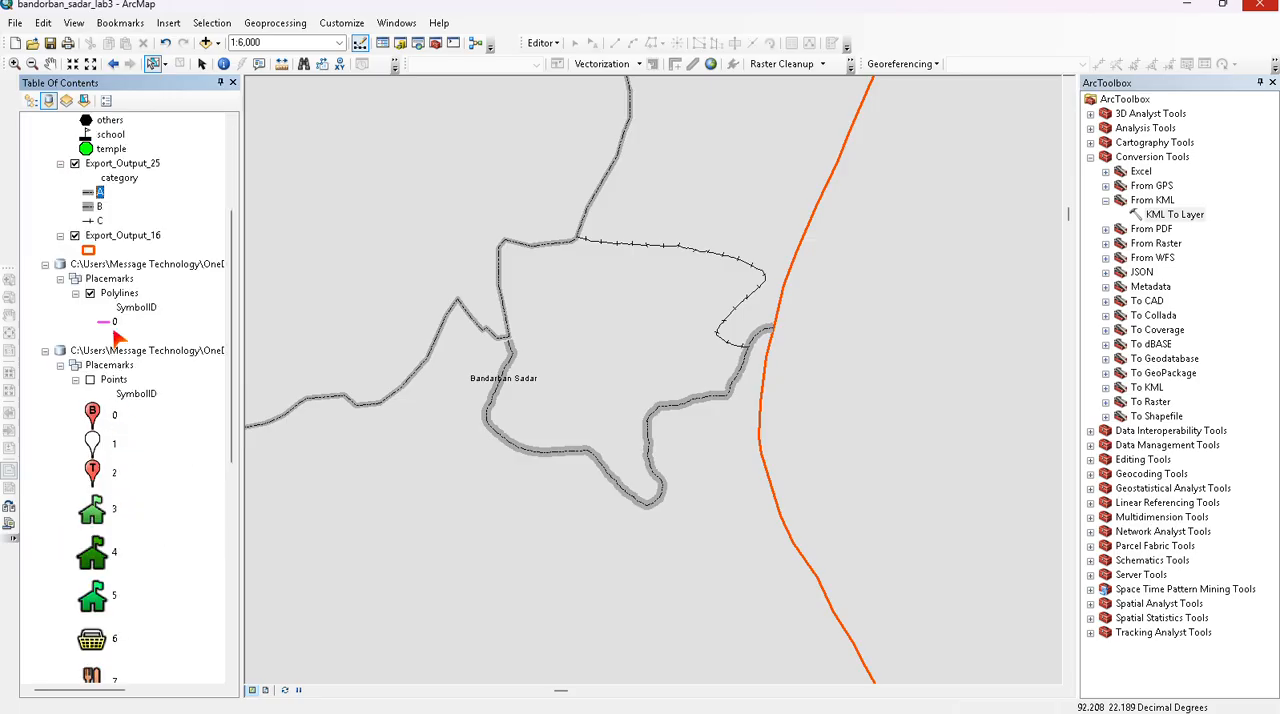
scroll(115, 338, "down", 10)
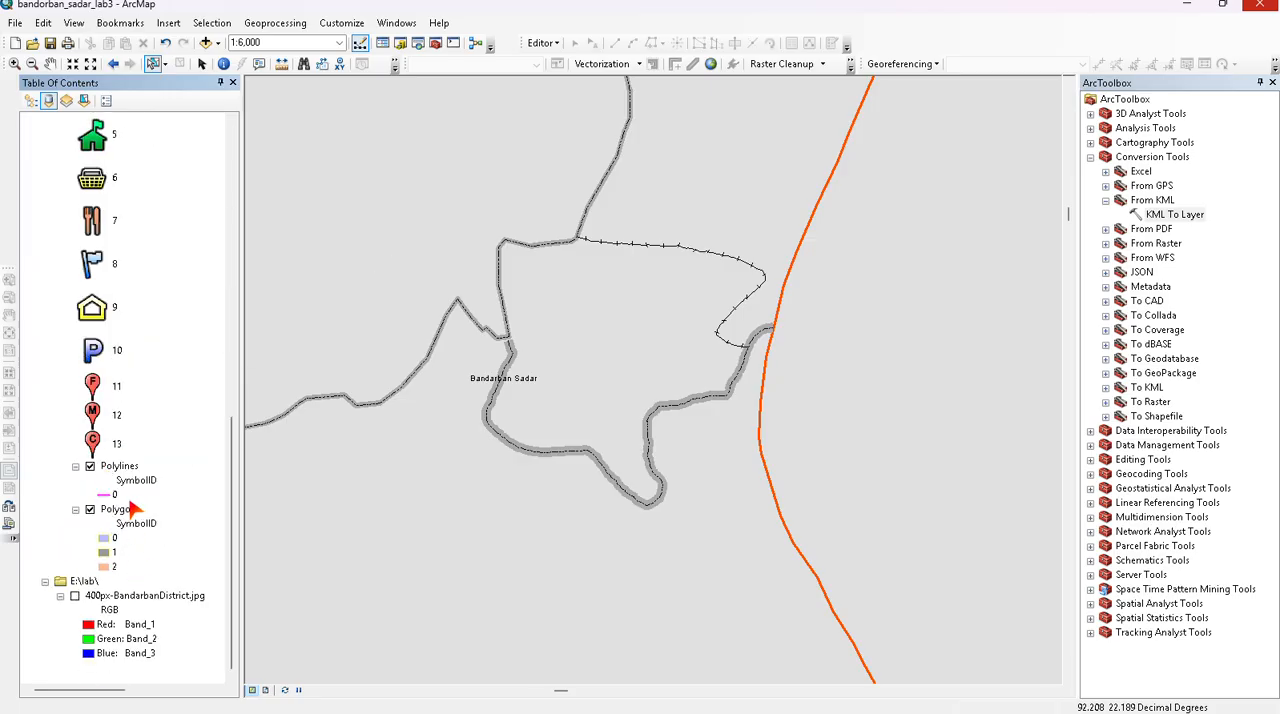
right_click(131, 513)
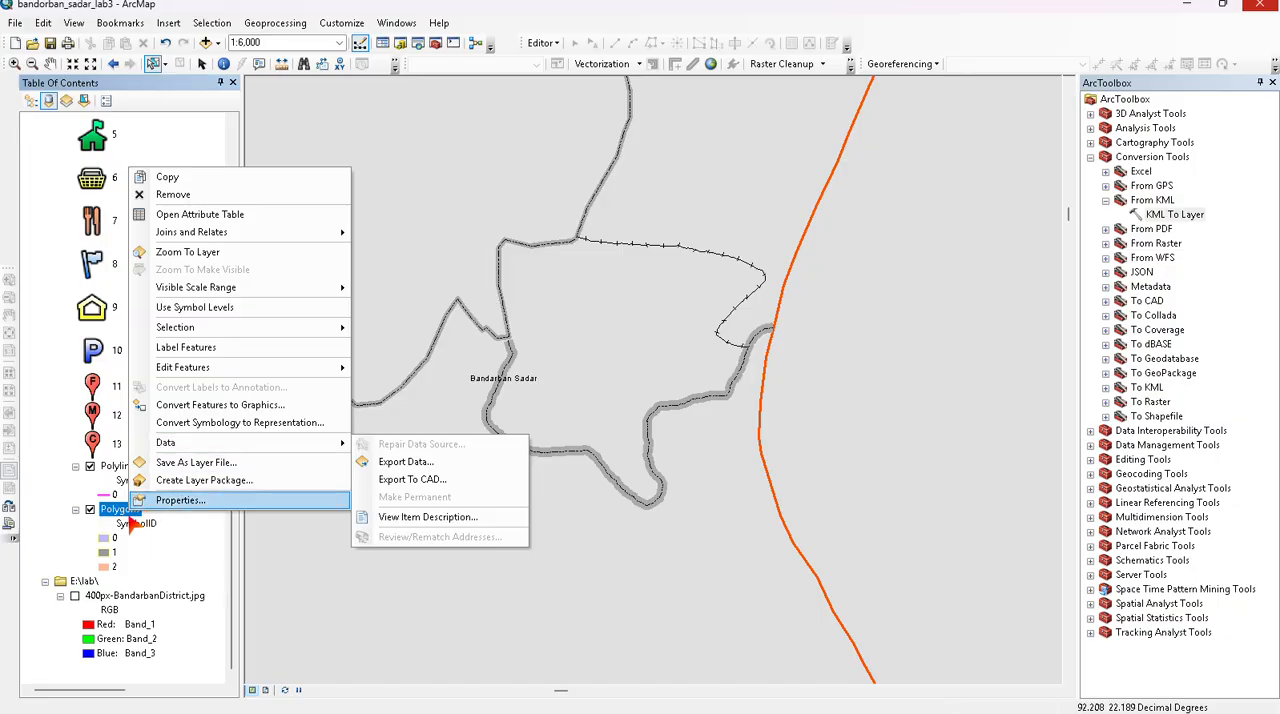
left_click(58, 308)
scroll(92, 282, "up", 12)
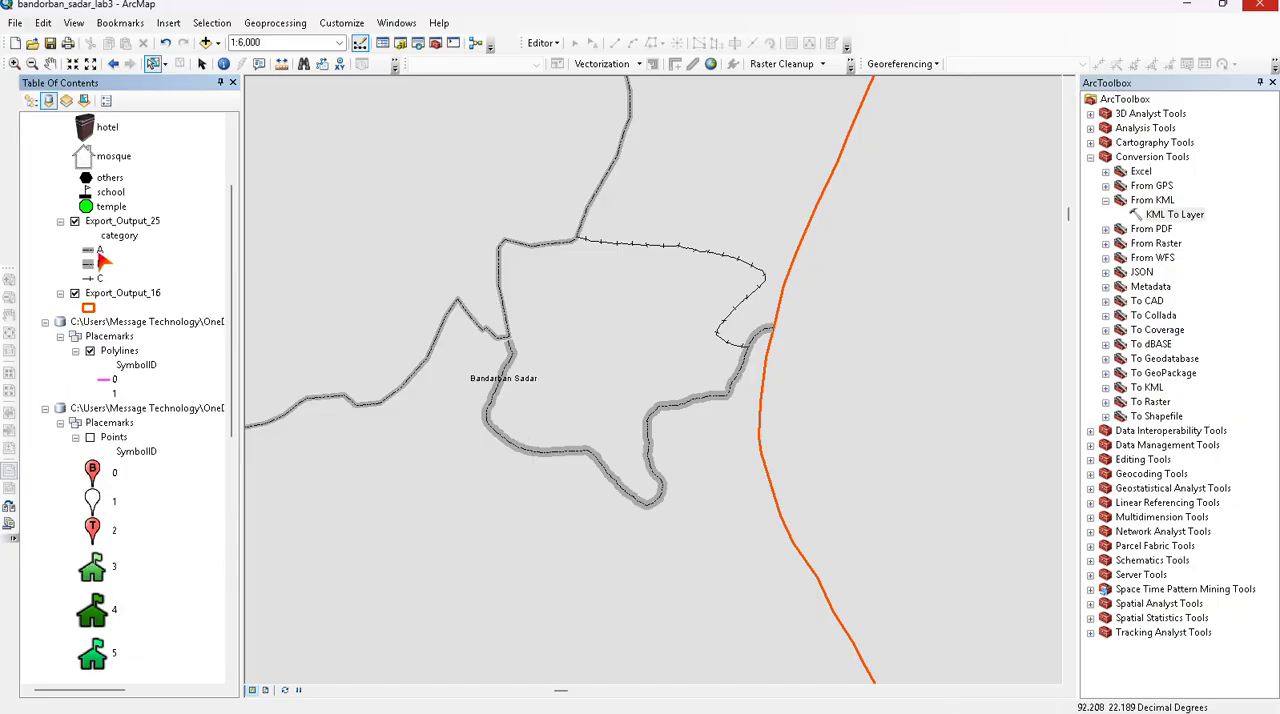
scroll(97, 280, "down", 5)
scroll(92, 340, "down", 5)
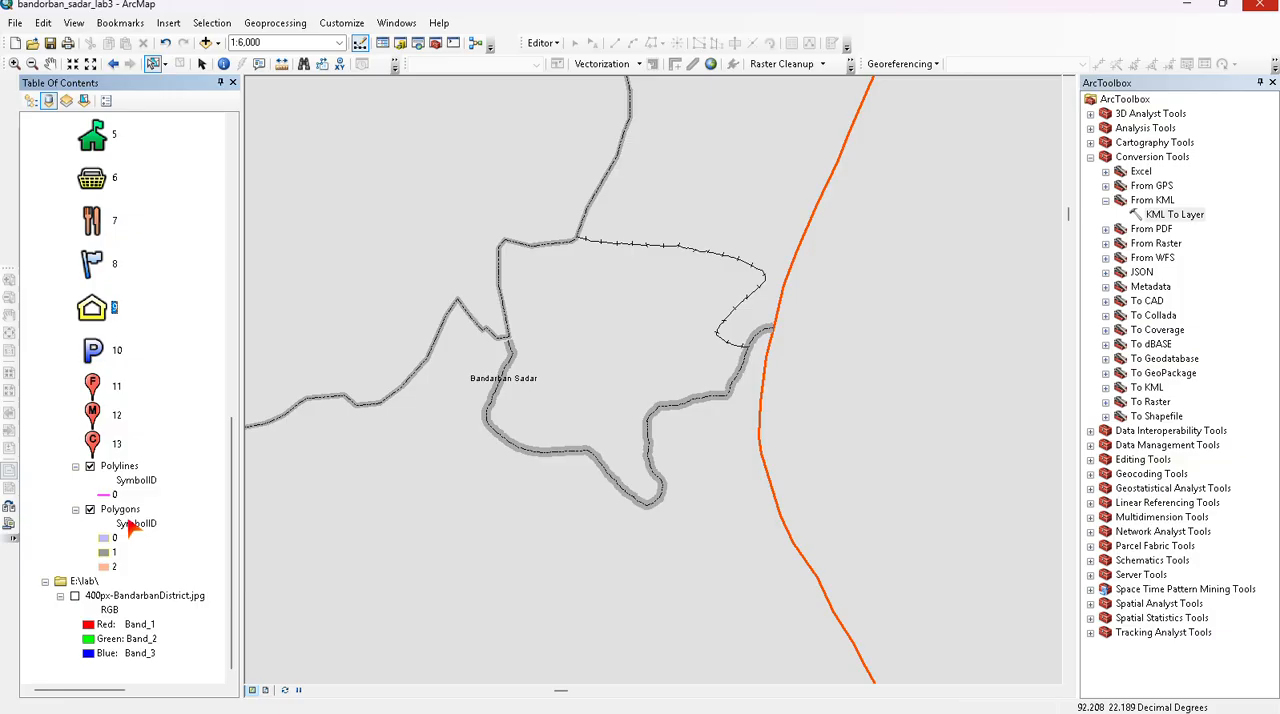
- Export all features of the Polygons layer to F:\GIS Project\Export_Output_26.shp and add the exported data to the map
right_click(136, 512)
mouse_move(158, 440)
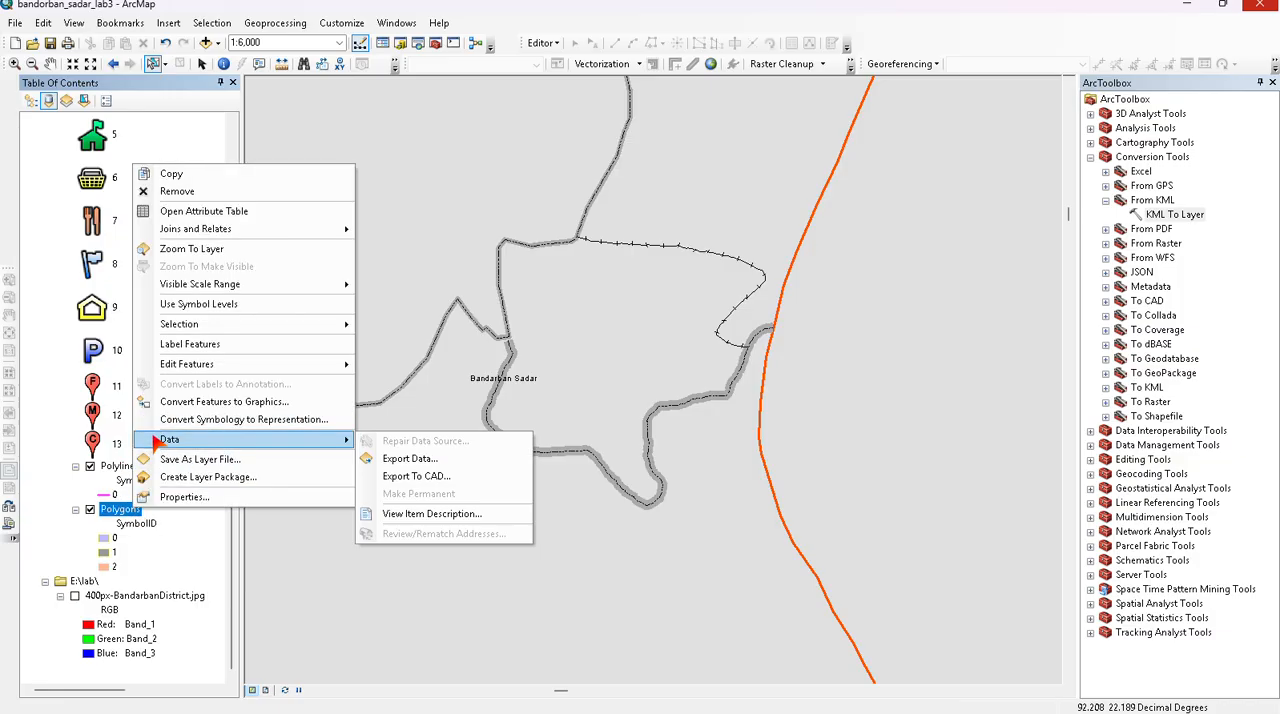
left_click(396, 461)
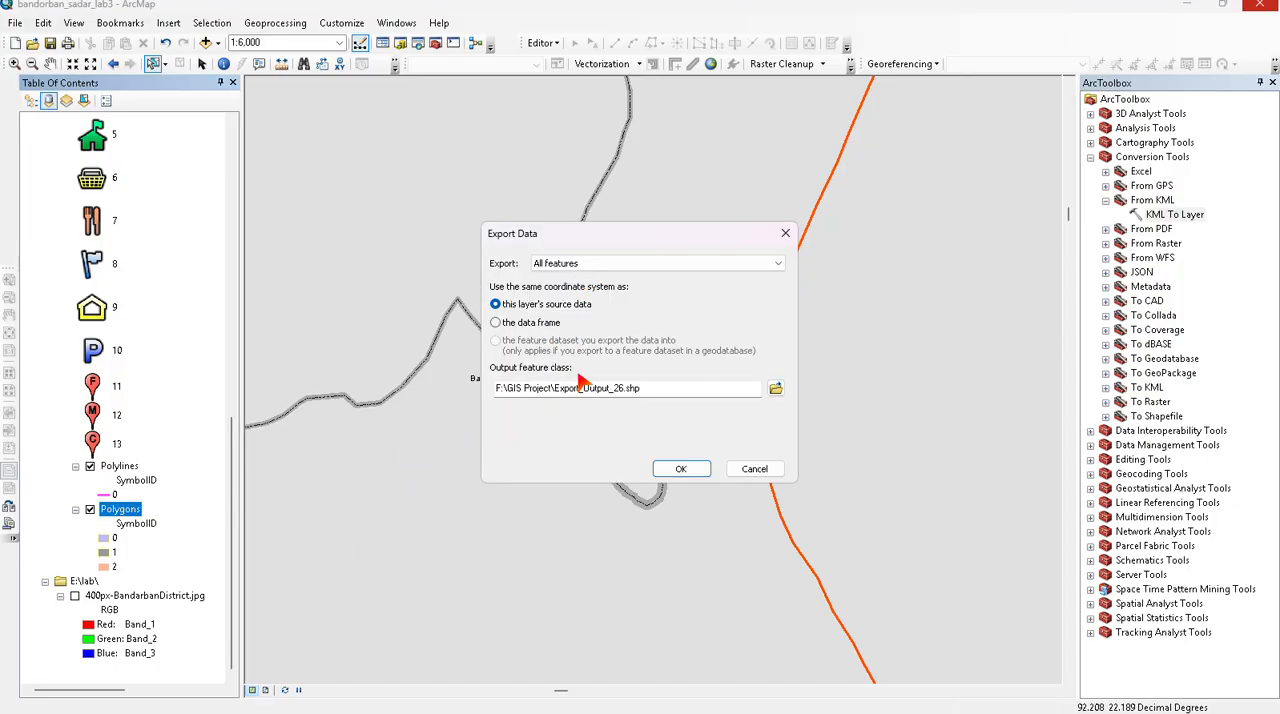
left_click(674, 467)
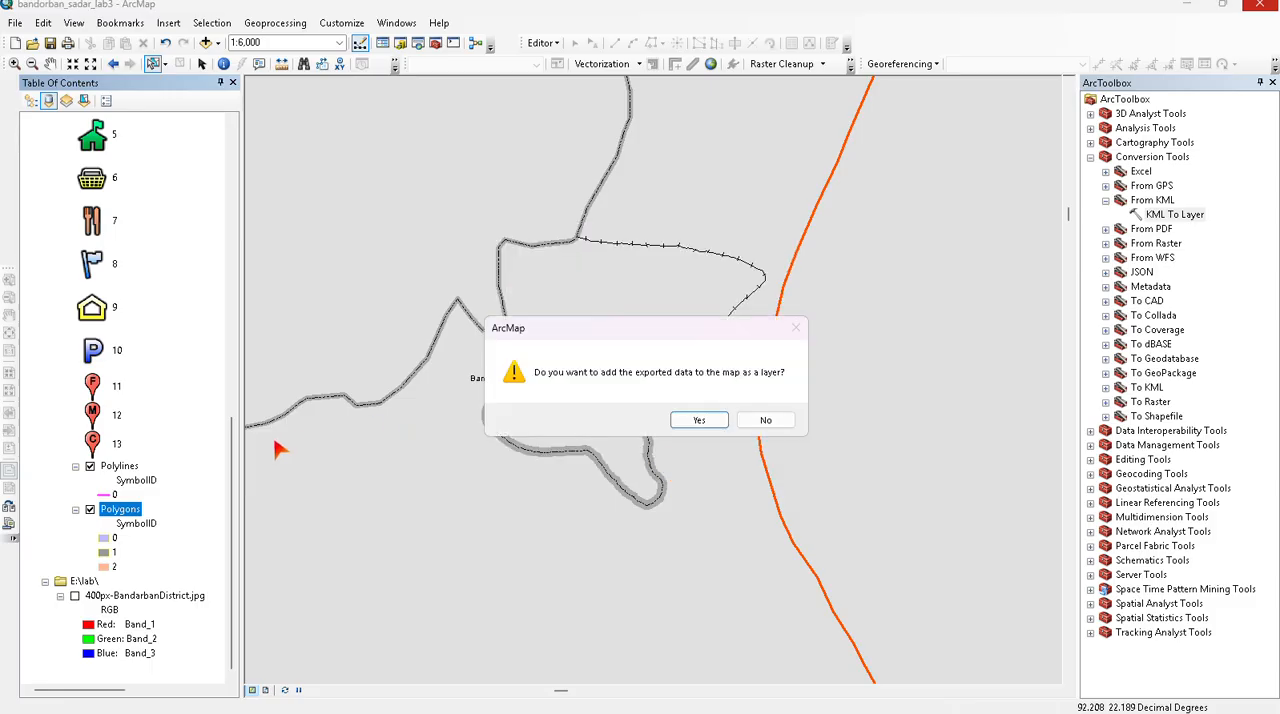
left_click(690, 421)
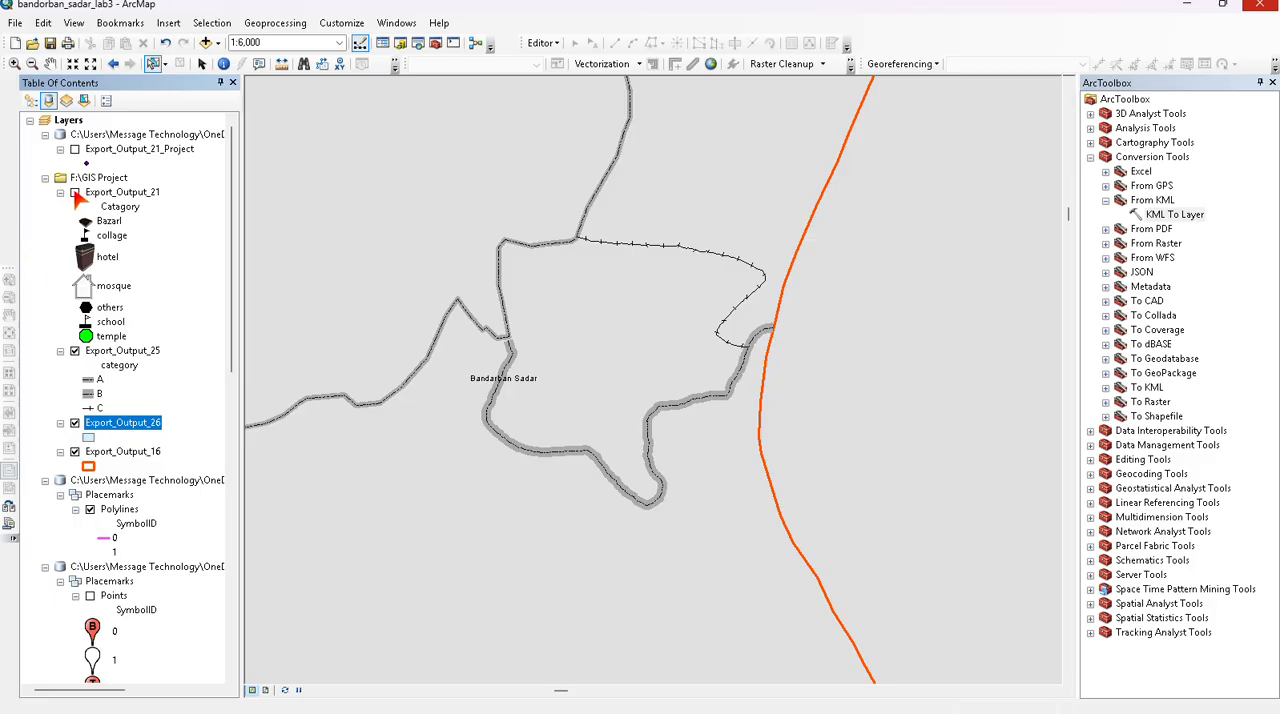
- Look over the exported Export_Output_26 polygons around Bandarban Sadar, and close ArcToolbox to enlarge the map area
left_click(91, 438)
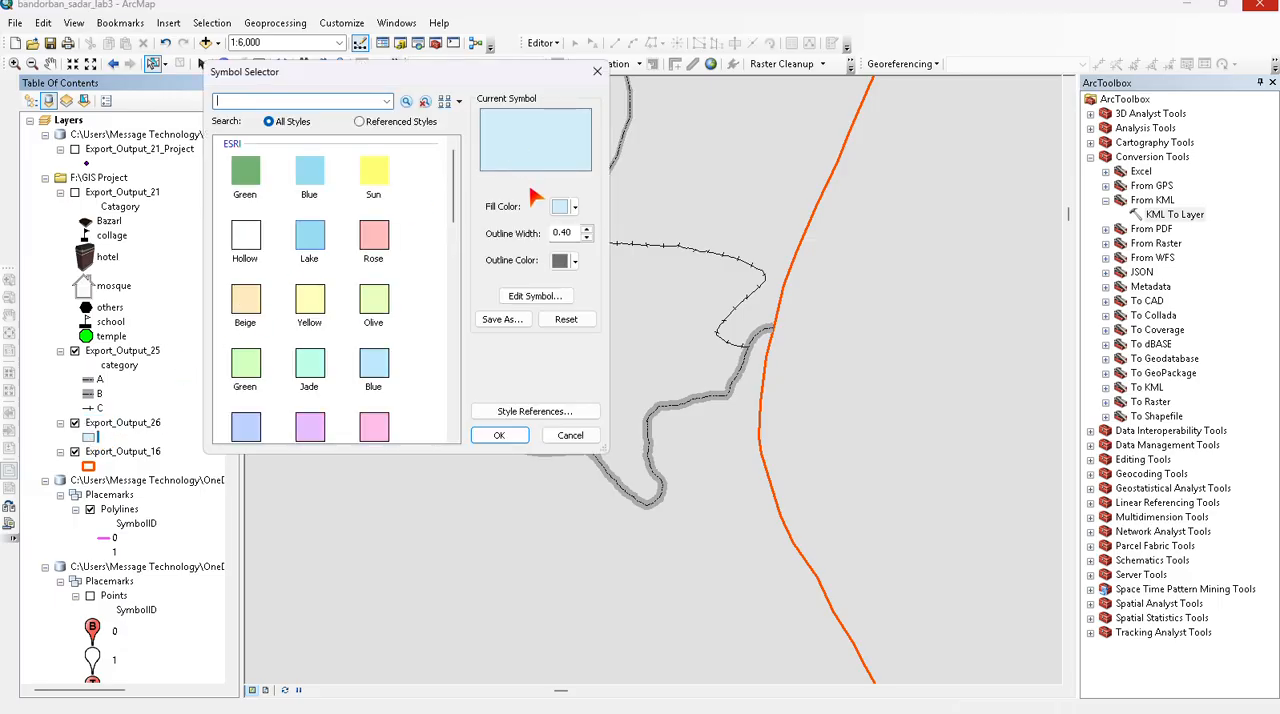
left_click(597, 71)
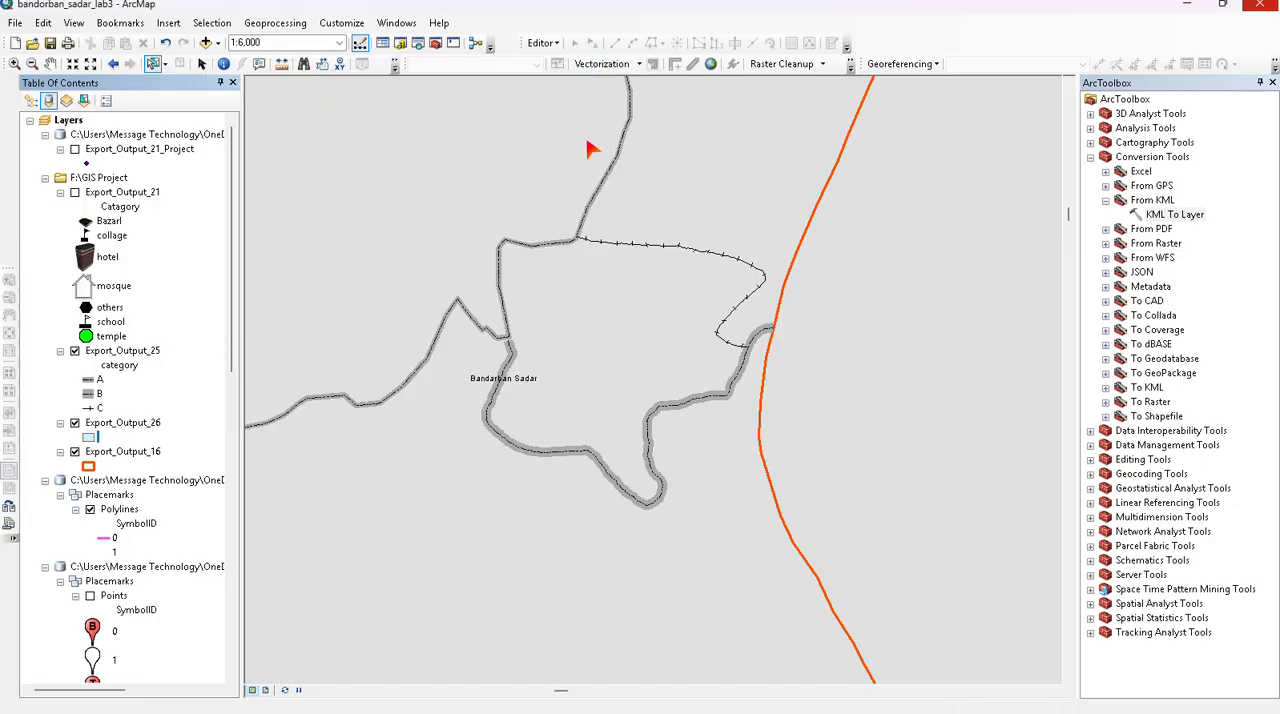
scroll(540, 200, "down", 2)
scroll(397, 160, "down", 1)
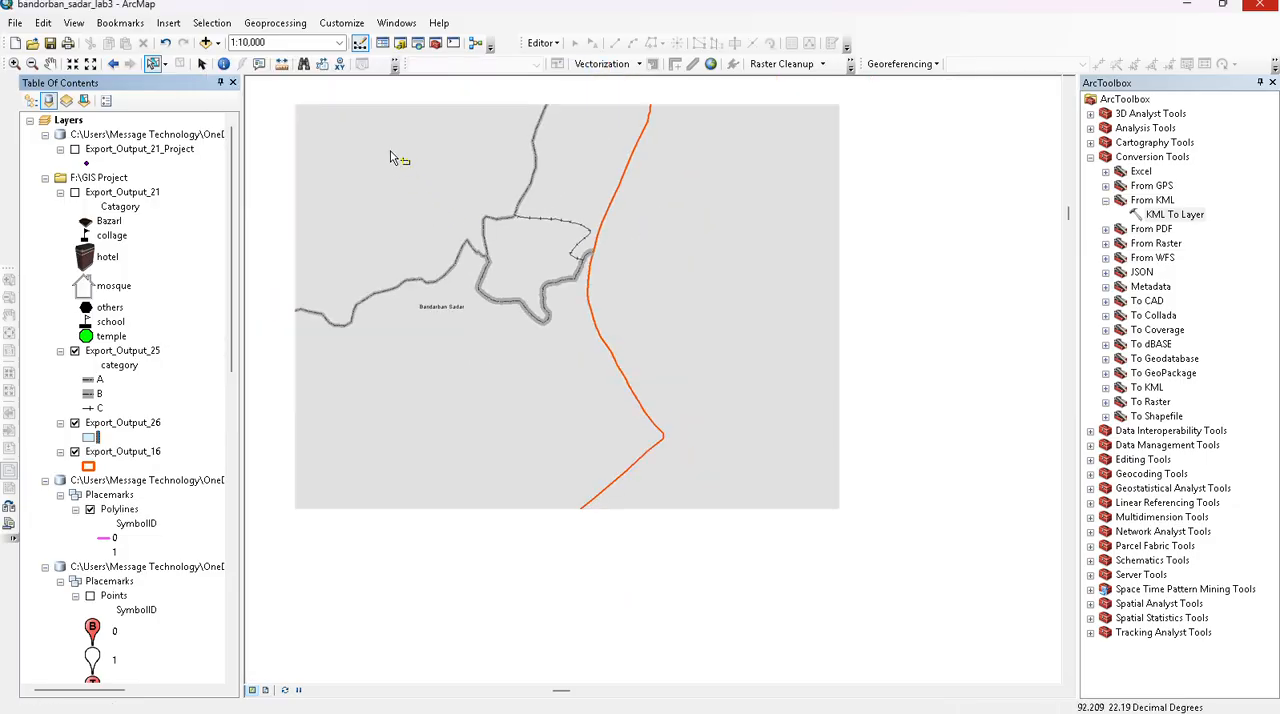
scroll(415, 139, "down", 1)
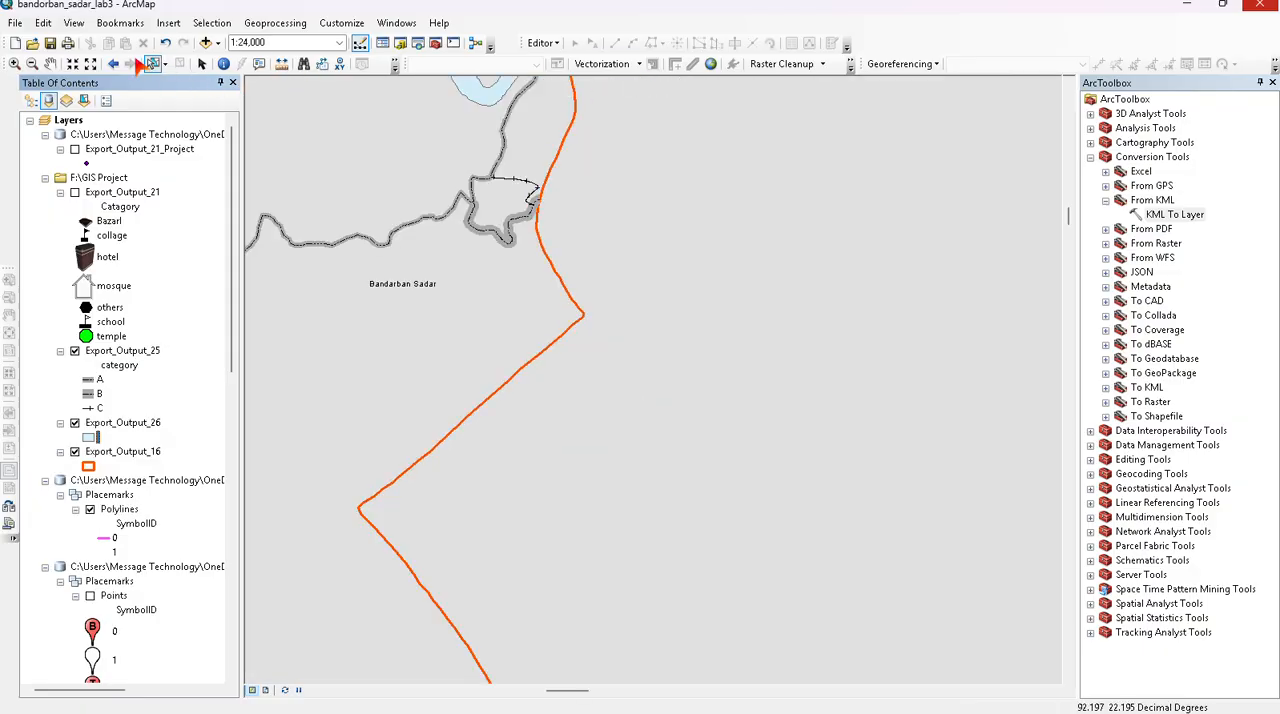
left_click(50, 63)
left_click_drag(400, 143, 480, 393)
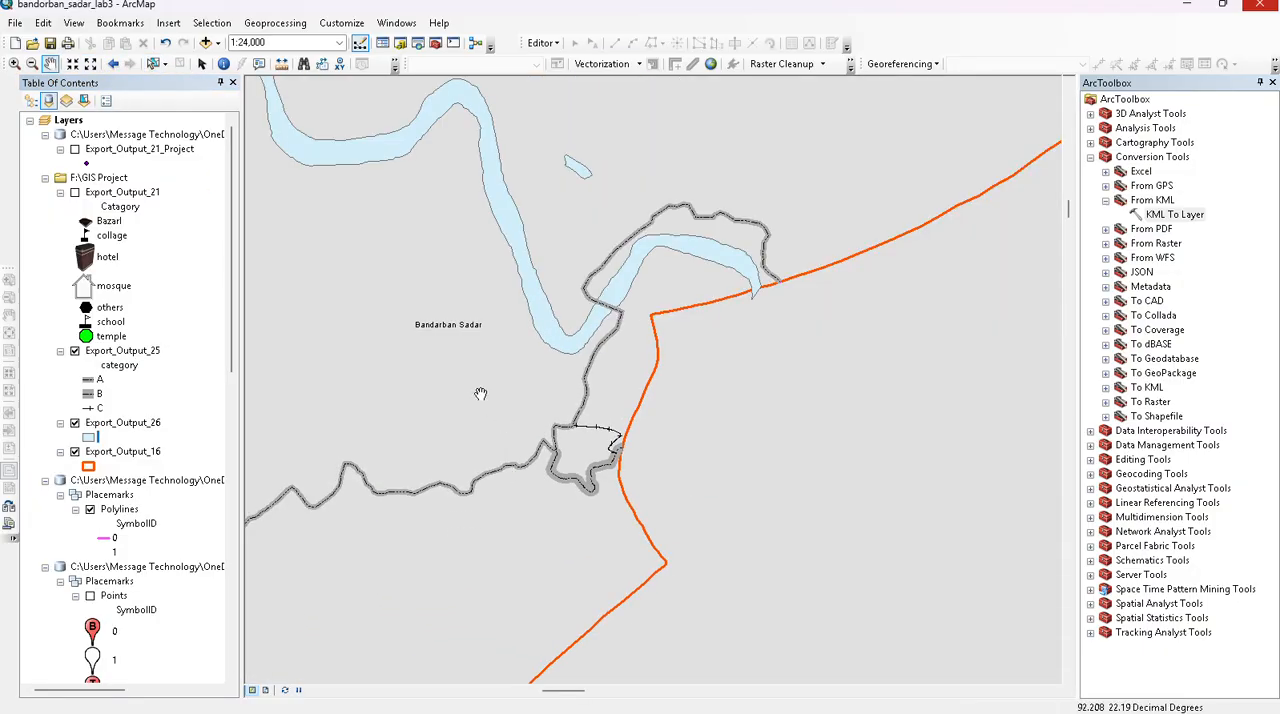
left_click_drag(420, 214, 500, 478)
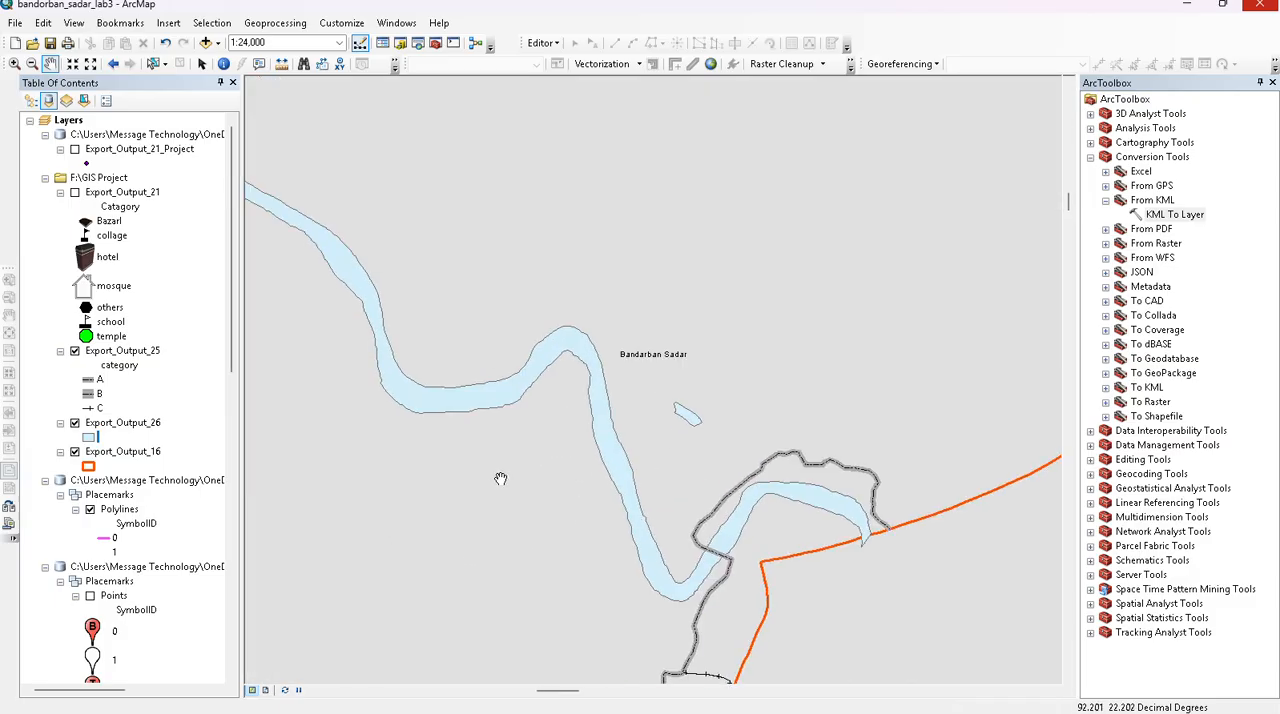
scroll(500, 478, "up", 3)
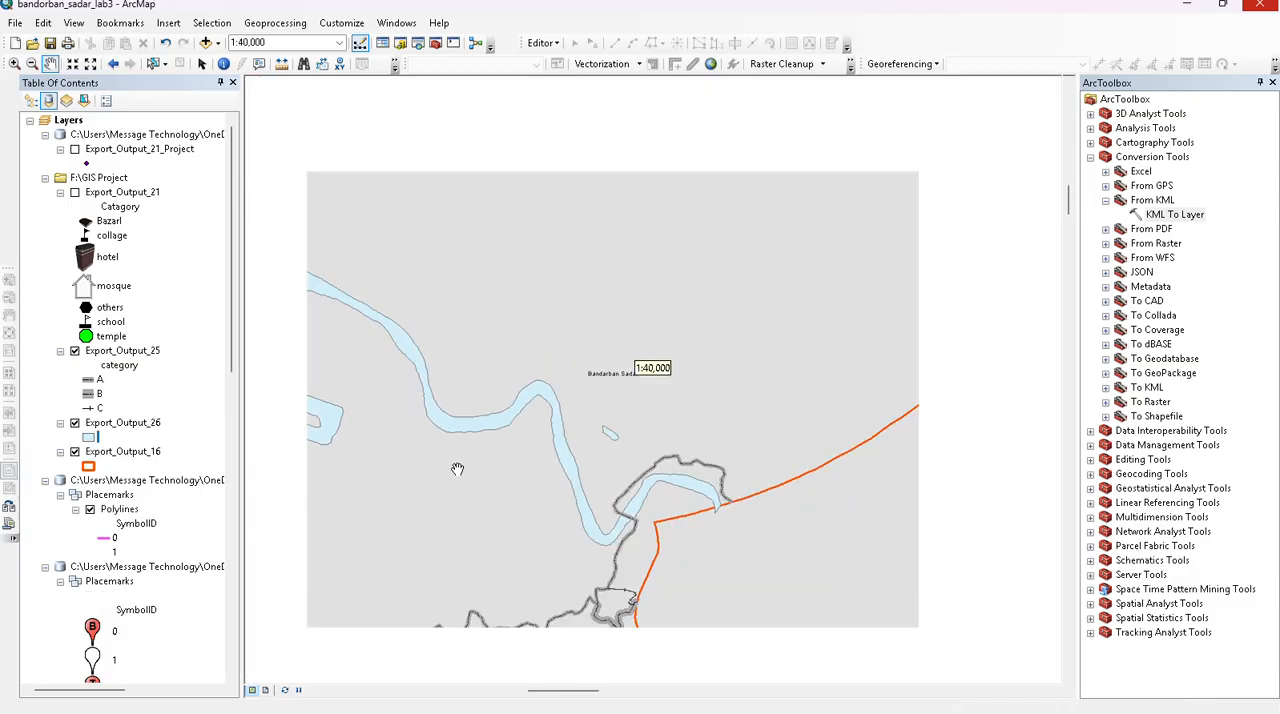
scroll(534, 471, "up", 2)
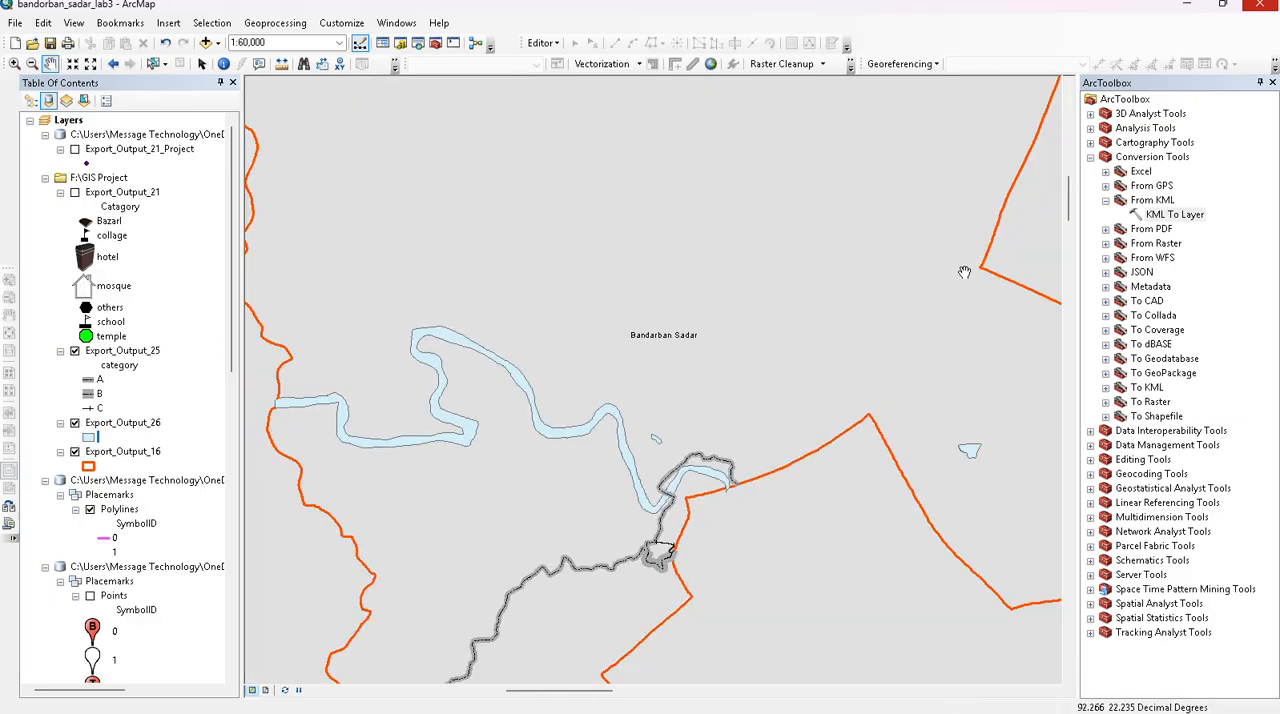
left_click(1272, 82)
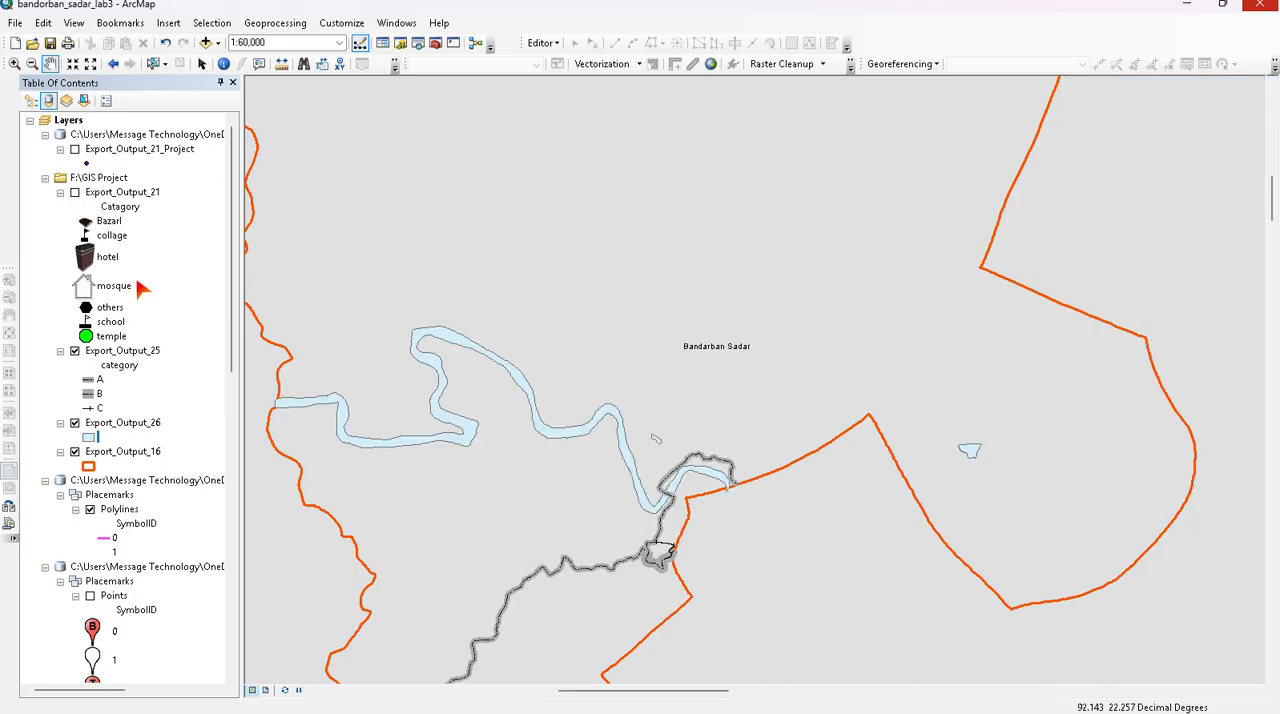
- Review the attribute table of Export_Output_26 and select the river record
right_click(120, 424)
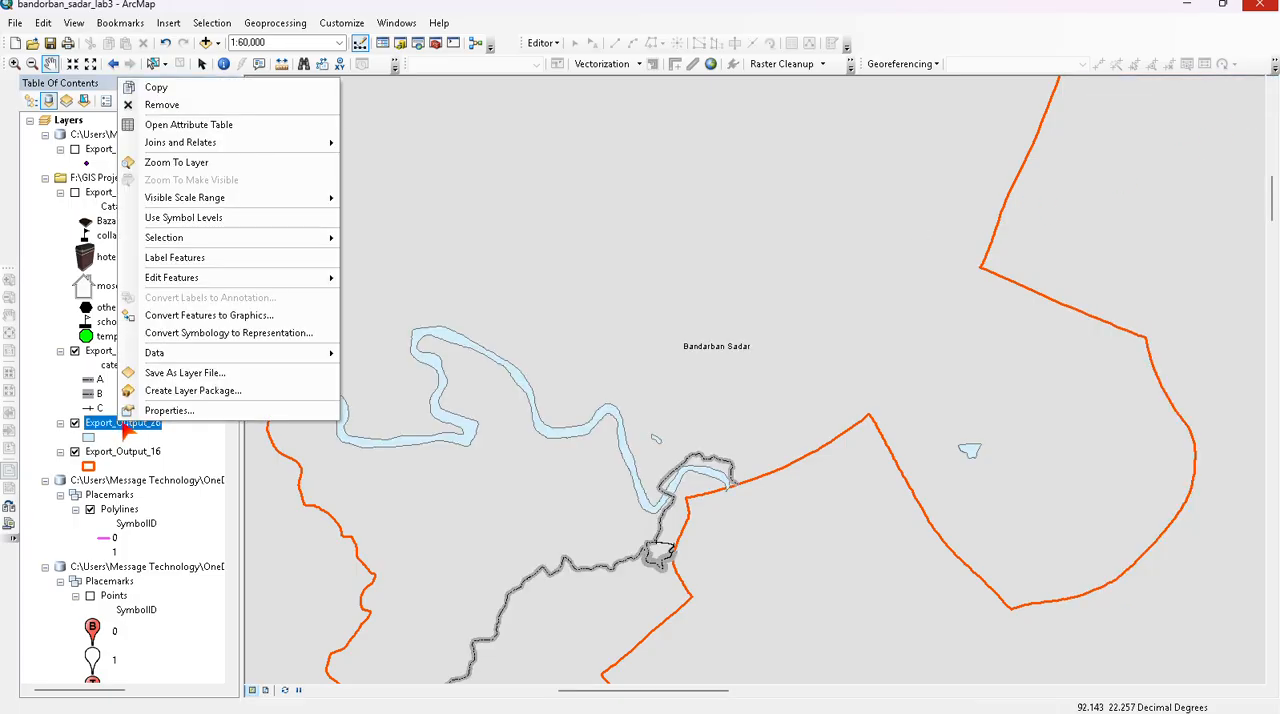
left_click(190, 124)
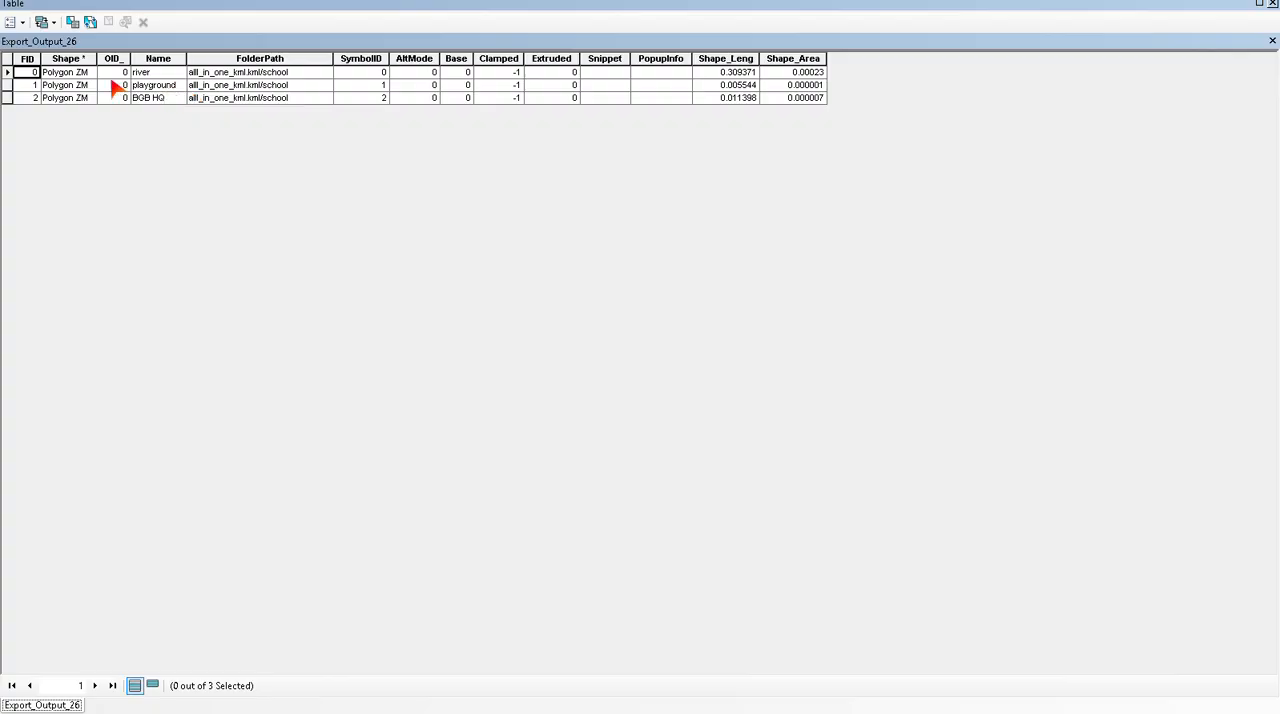
left_click(9, 73)
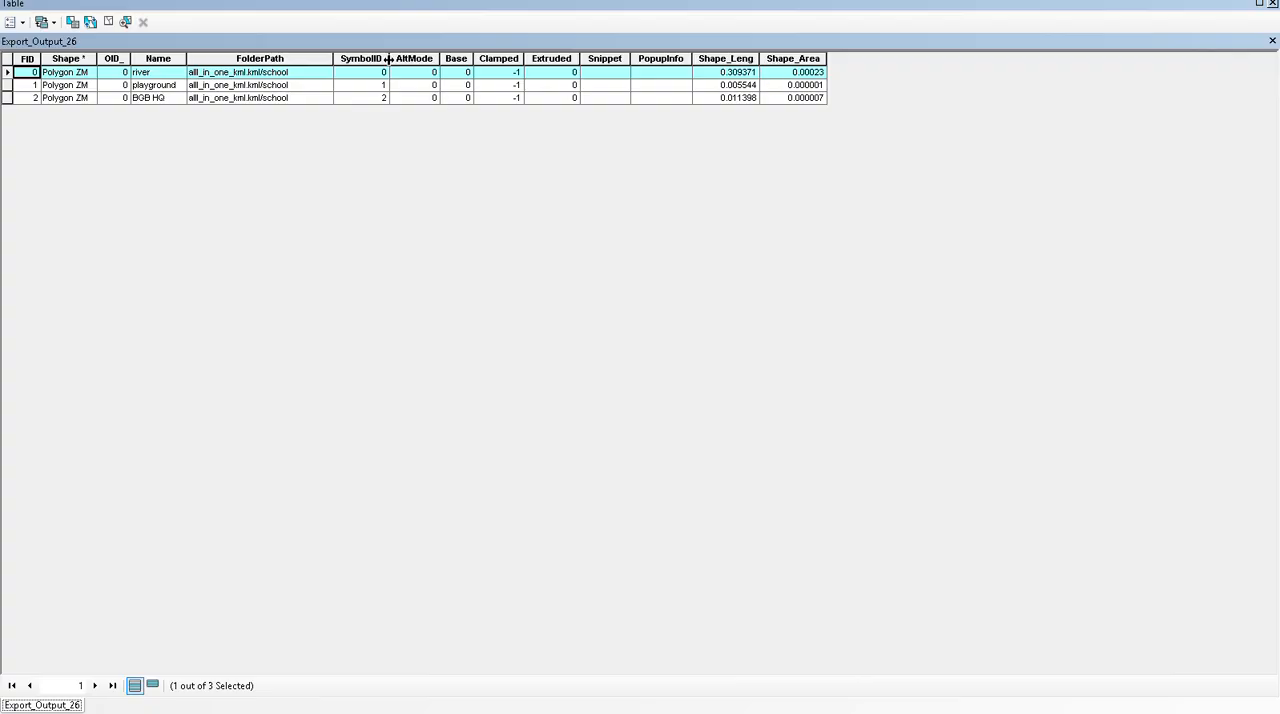
left_click(158, 85)
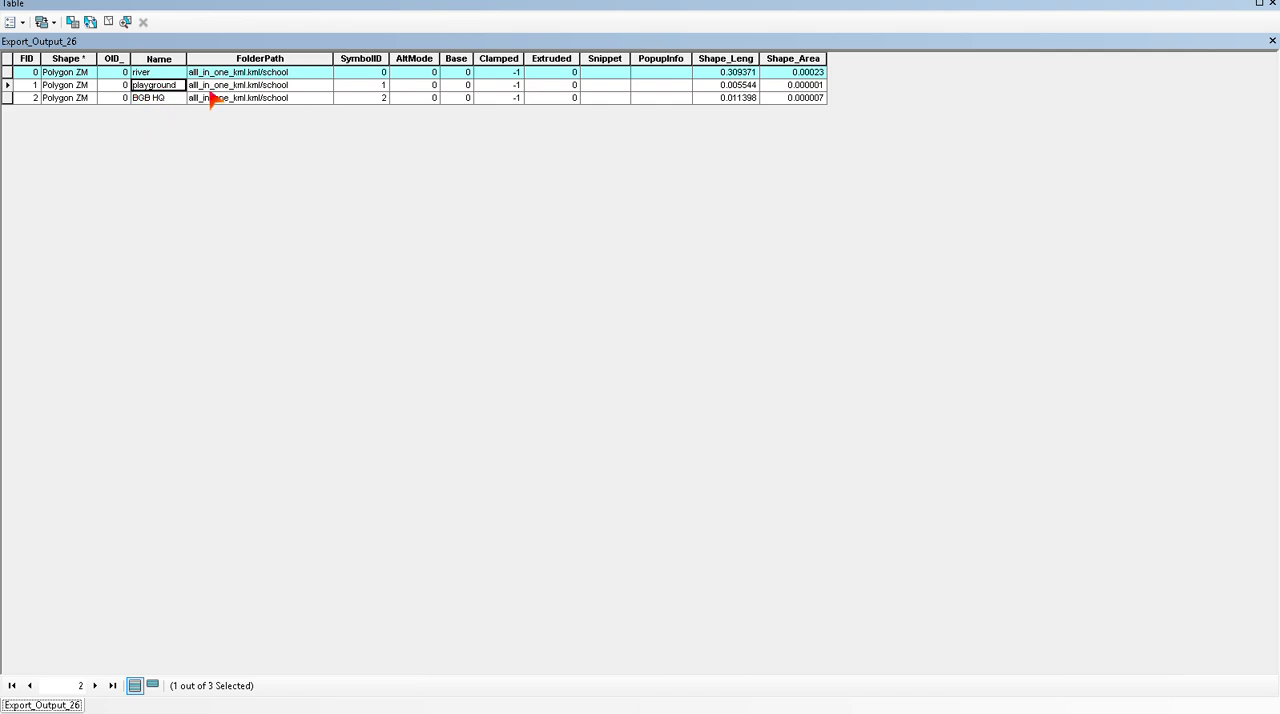
left_click(1271, 42)
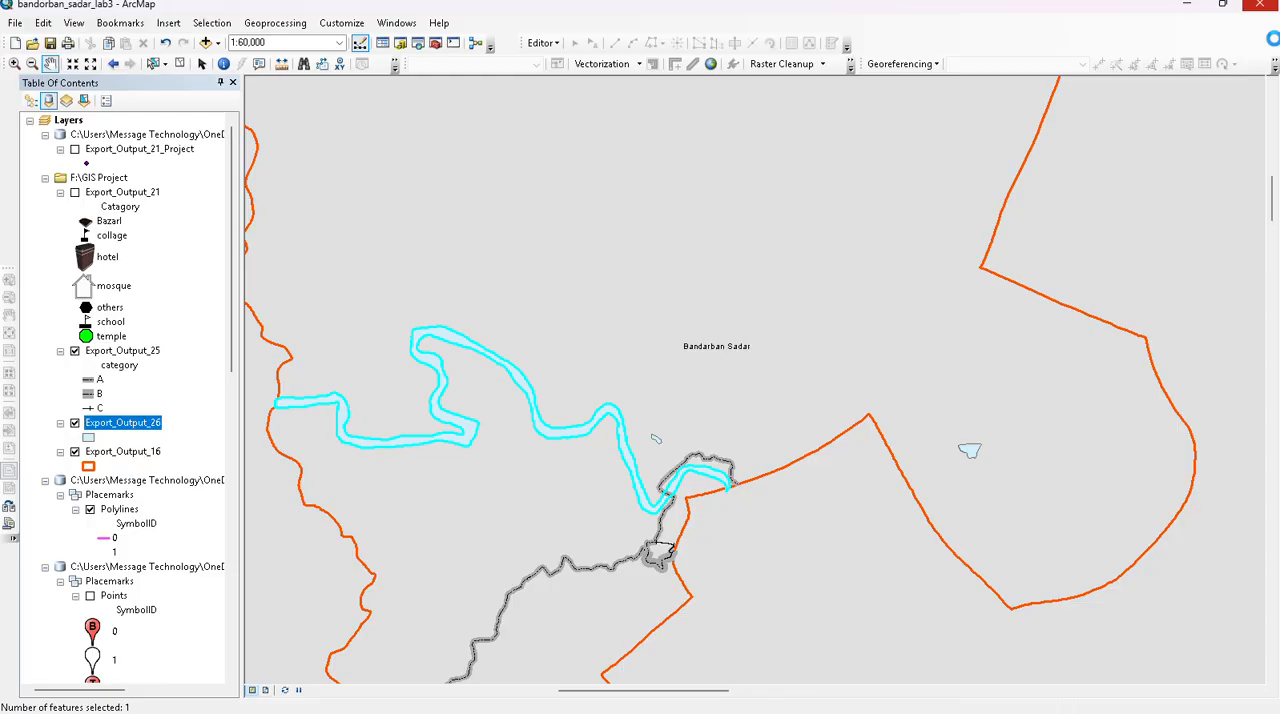
- Symbolize Export_Output_26 by unique values of the Name field, adding all values
right_click(128, 428)
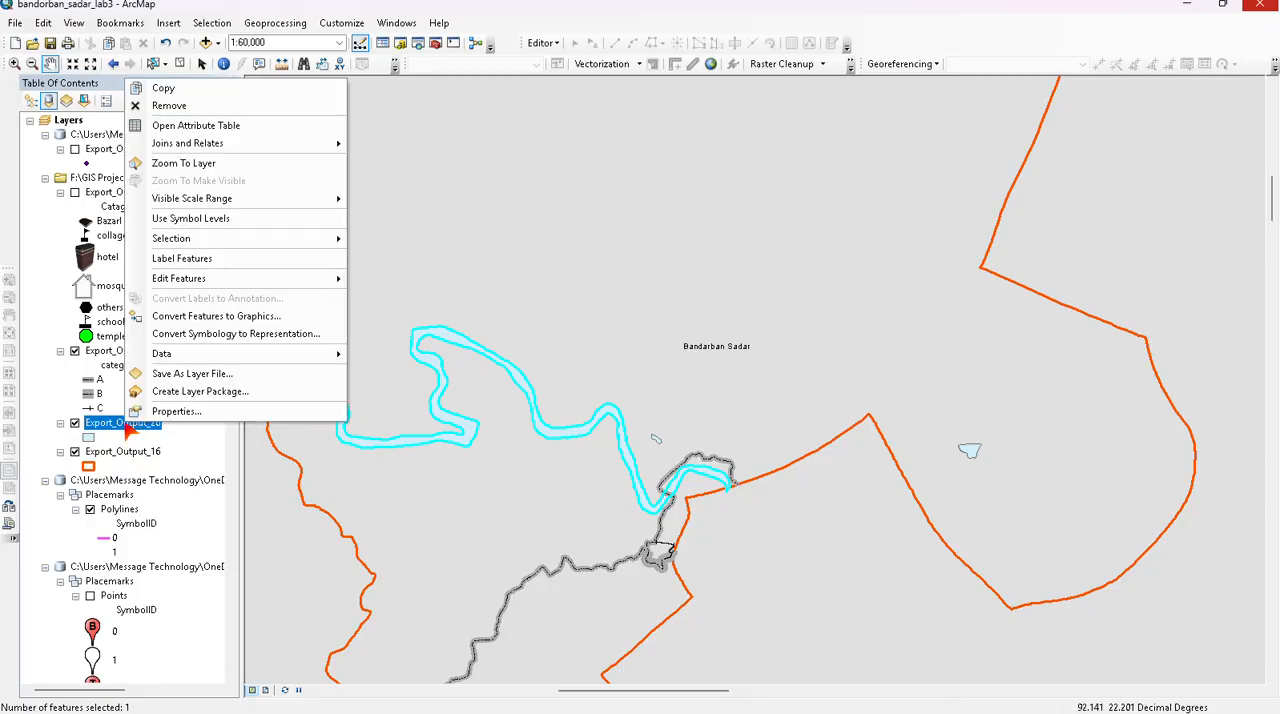
left_click(195, 411)
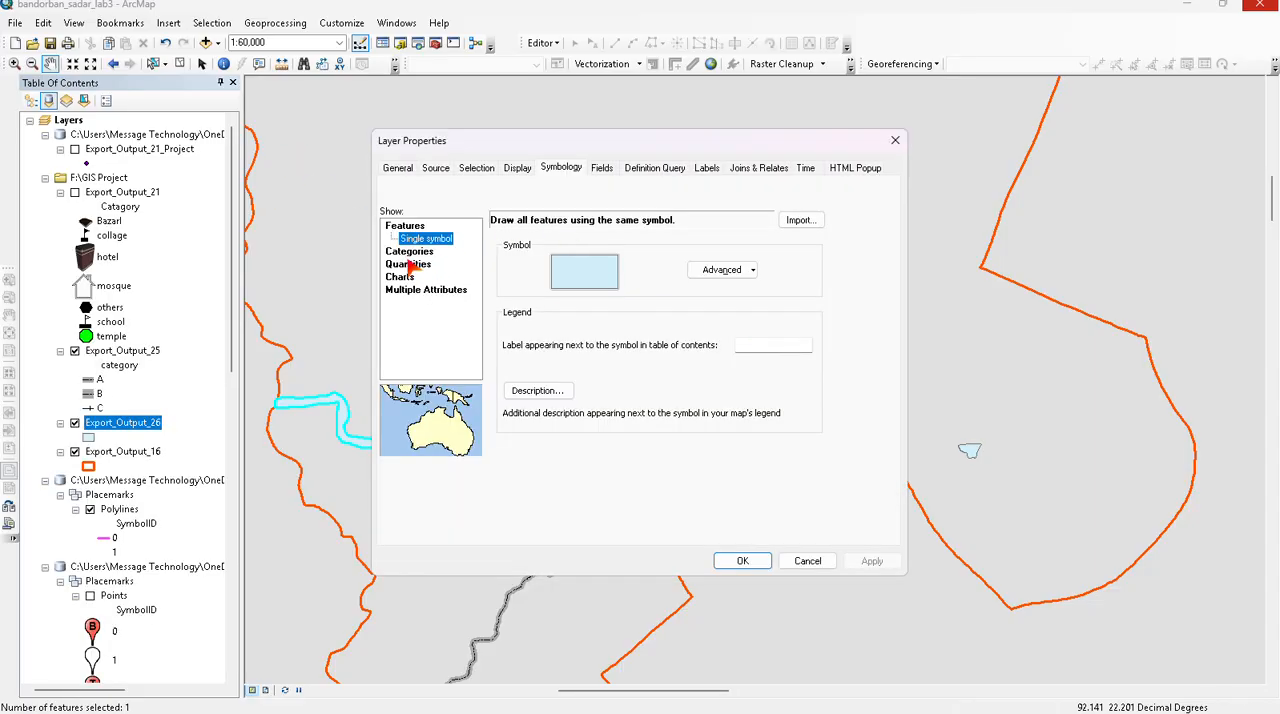
left_click(408, 251)
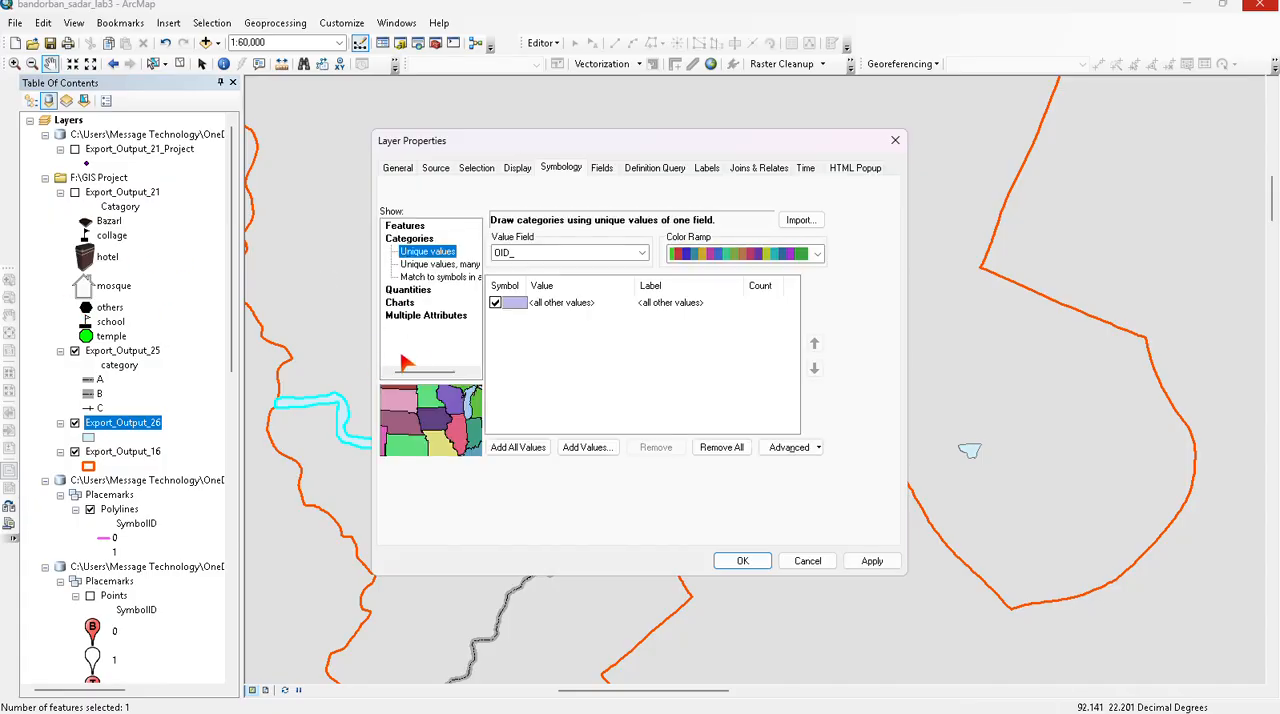
left_click(555, 253)
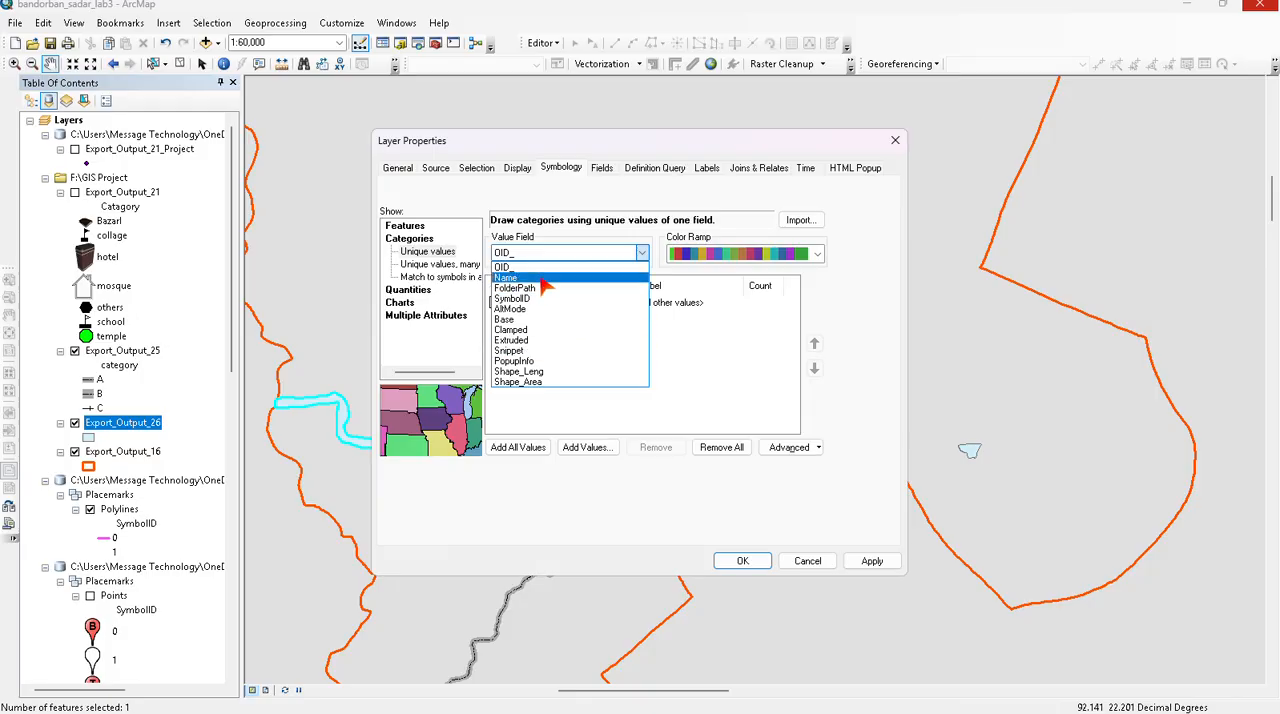
left_click(546, 285)
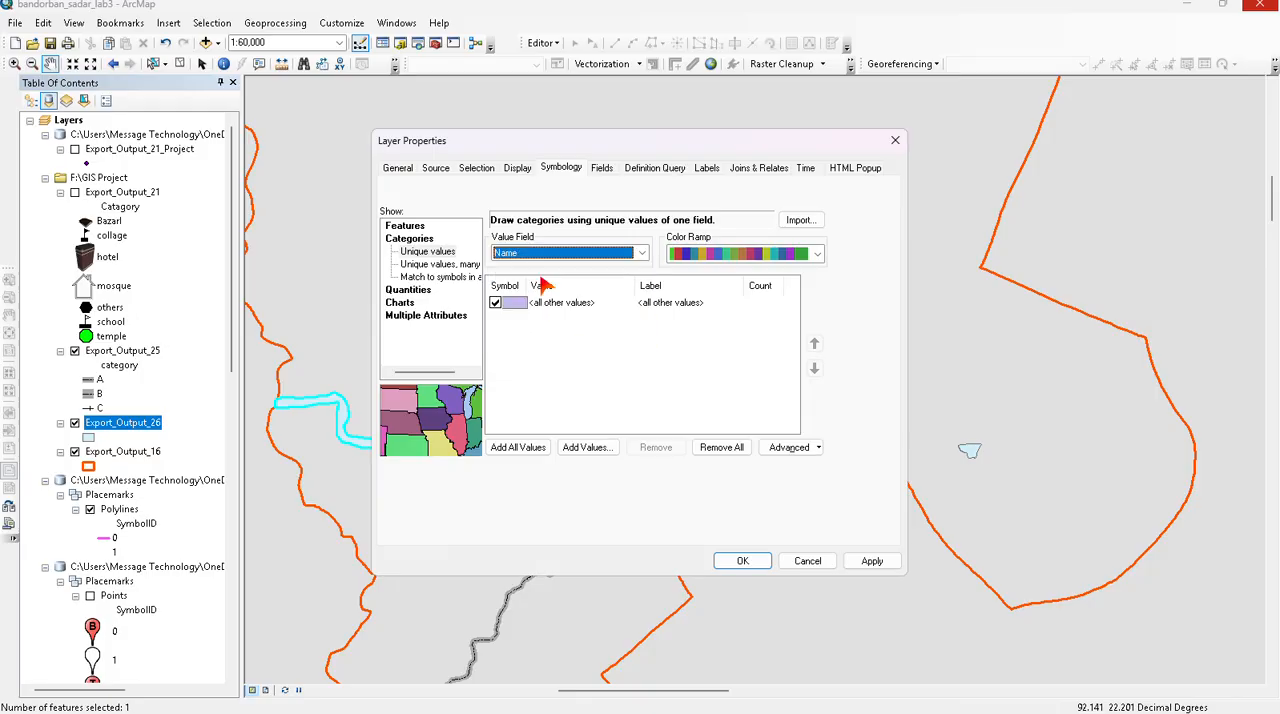
left_click(520, 447)
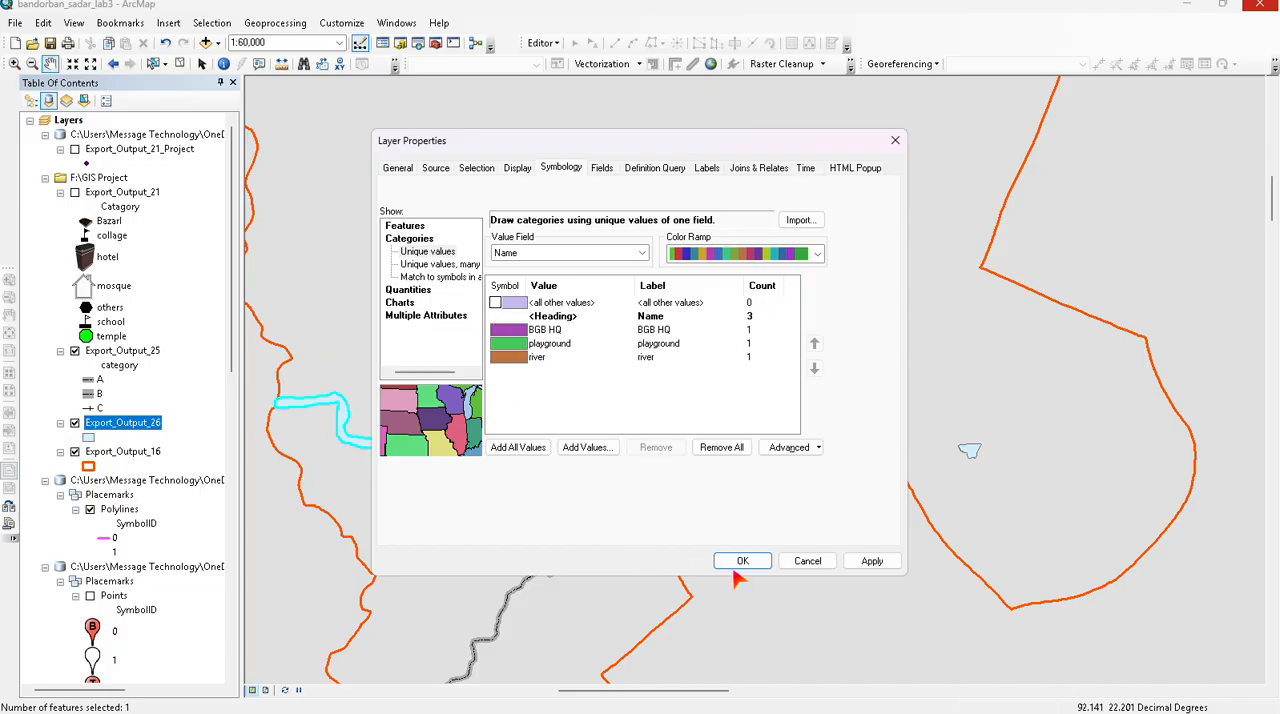
left_click(871, 562)
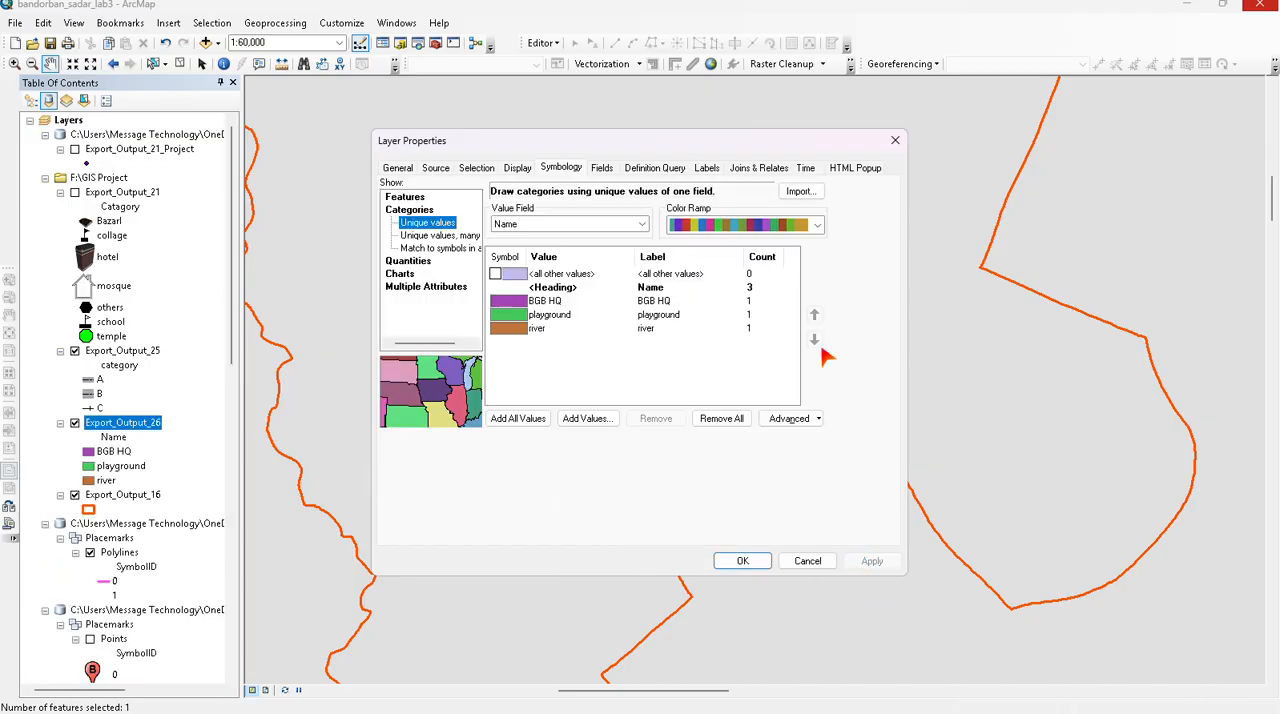
left_click(738, 561)
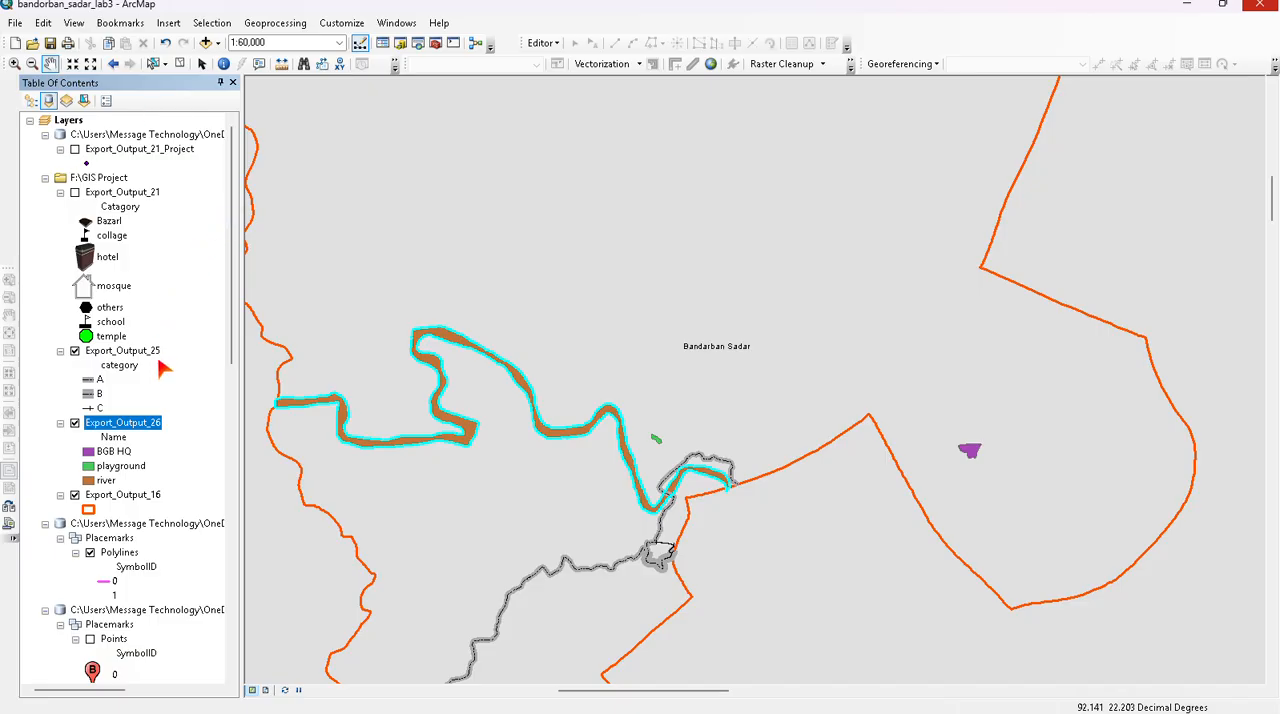
- Examine the categorized polygons and roads within the whole Bandarban Sadar boundary
scroll(576, 522, "down", 1)
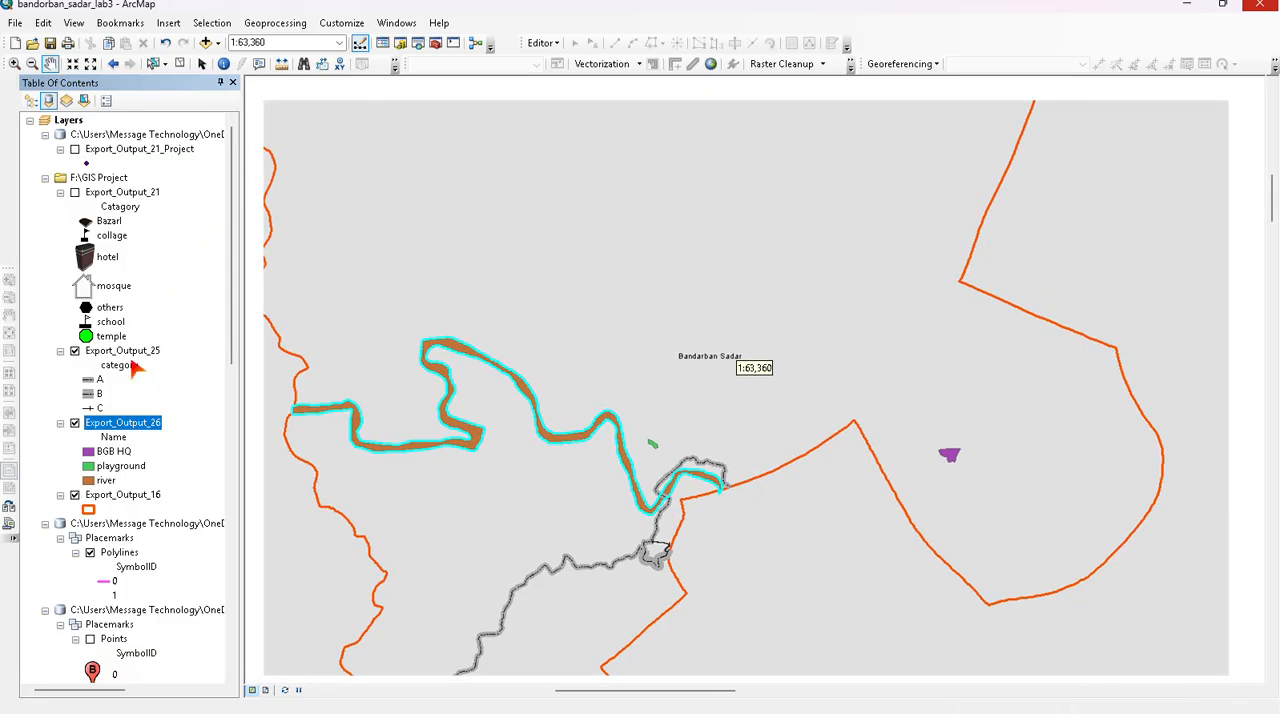
scroll(134, 449, "down", 3)
scroll(137, 449, "up", 3)
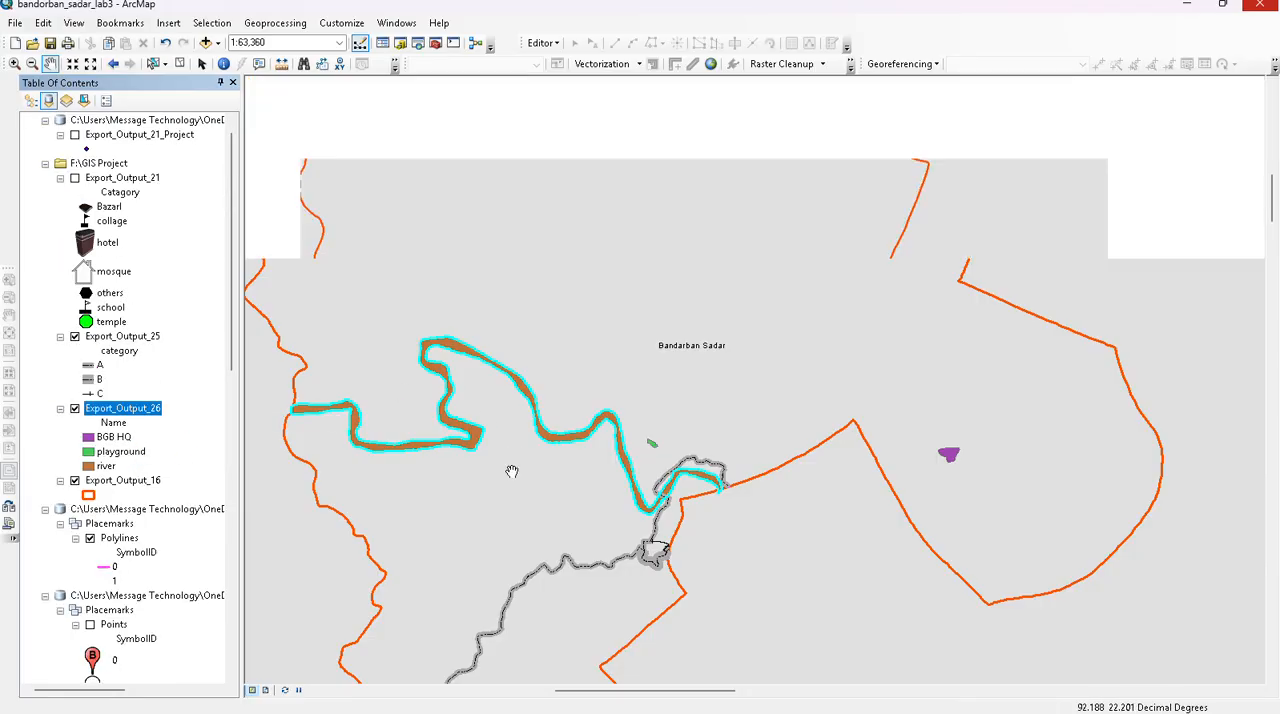
scroll(511, 471, "down", 2)
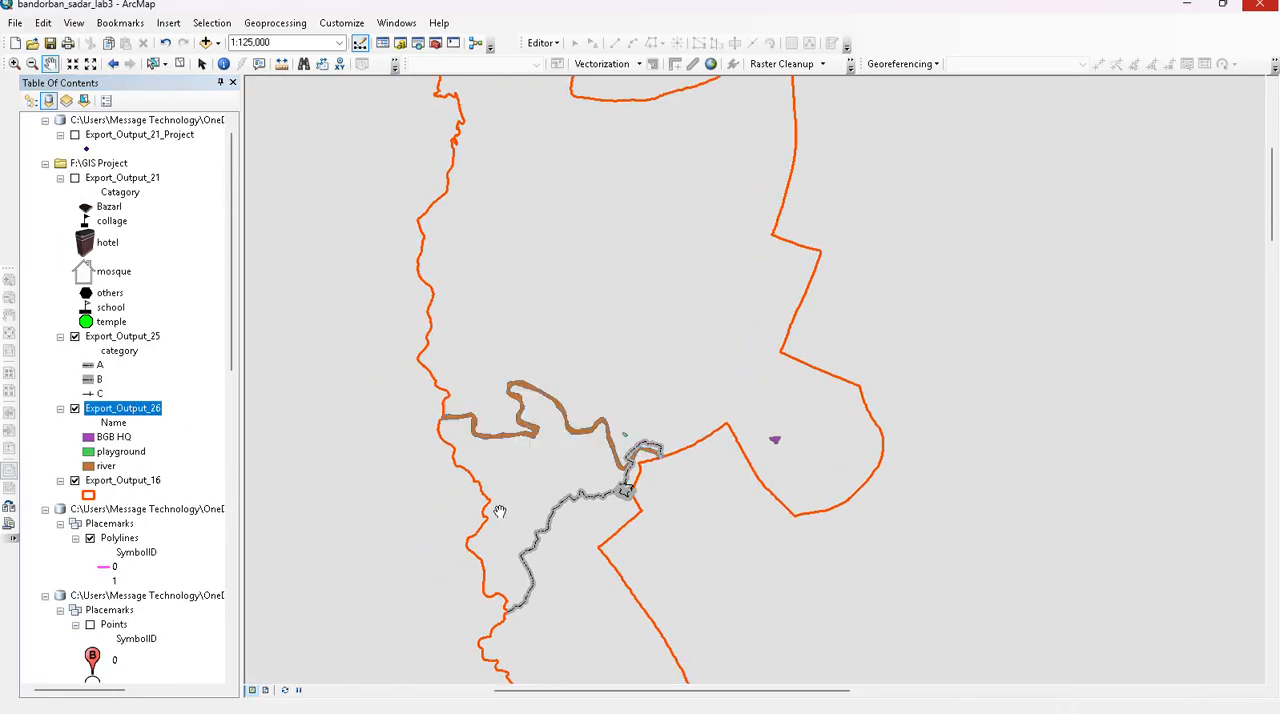
scroll(388, 514, "down", 1)
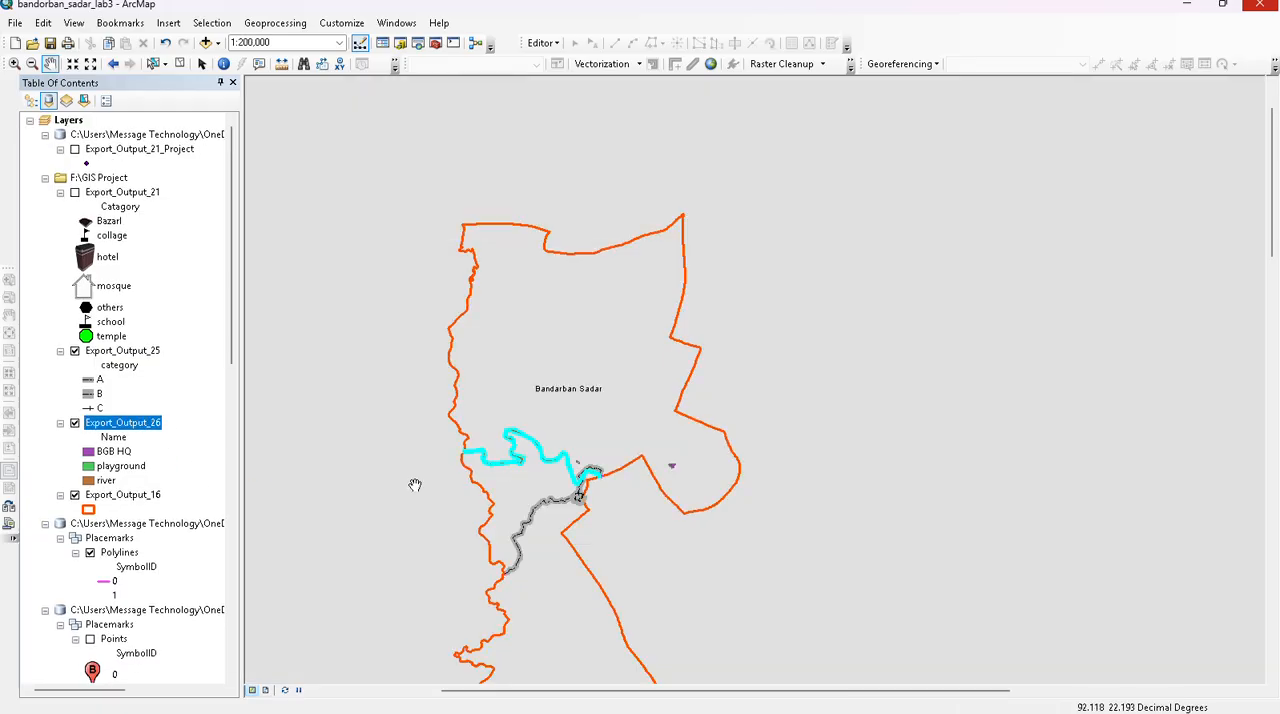
left_click_drag(736, 609, 771, 500)
scroll(677, 491, "down", 1)
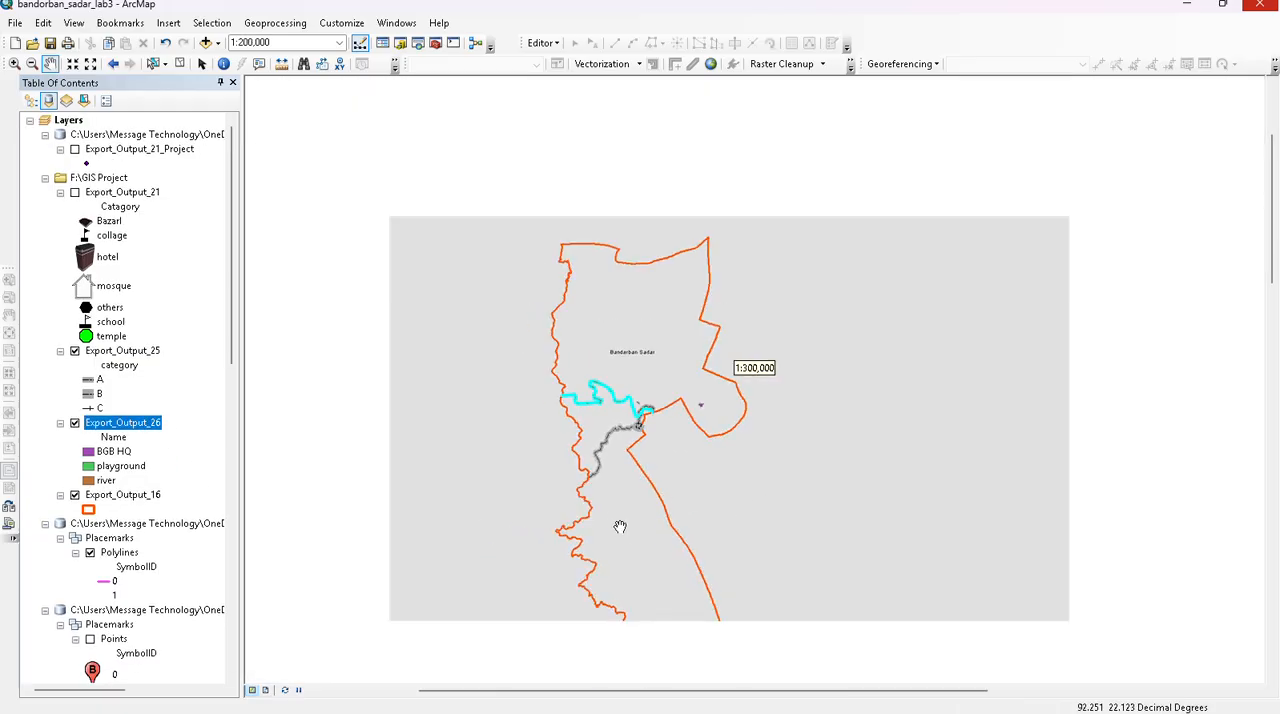
scroll(594, 466, "down", 1)
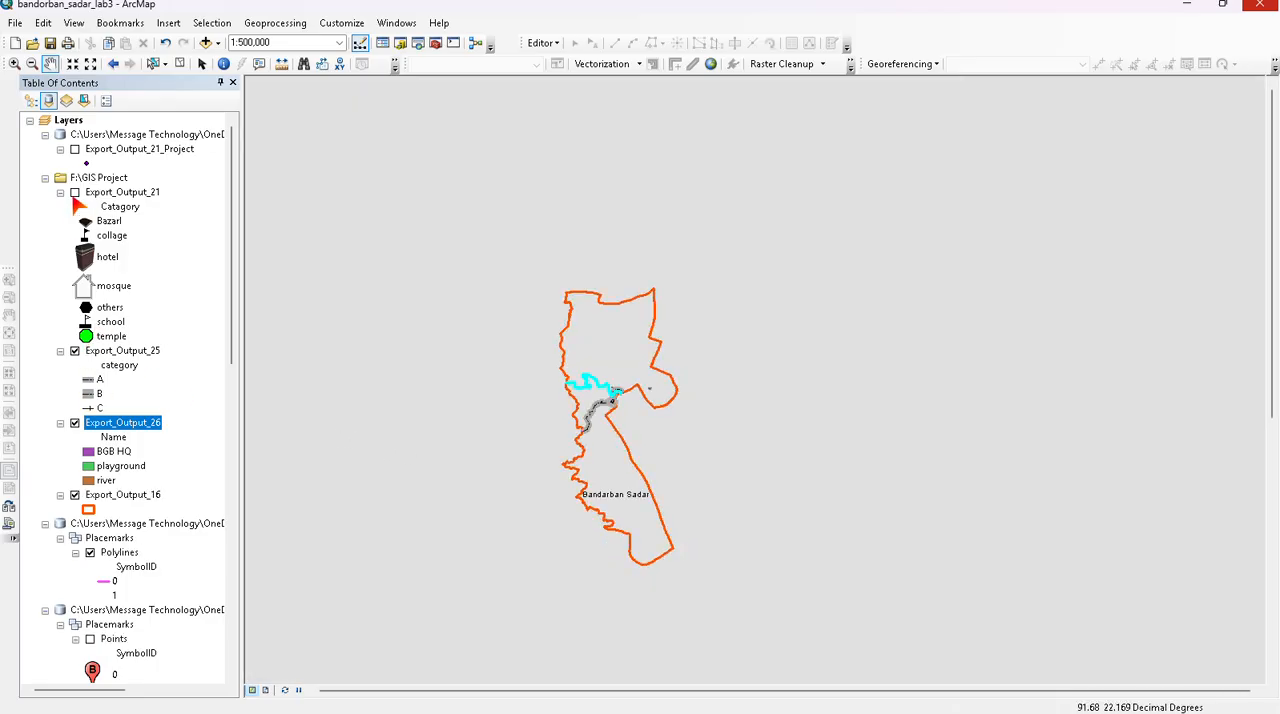
- Turn on the Export_Output_21 point layer and view its symbols across the whole Bandarban Sadar boundary
left_click(74, 192)
scroll(567, 424, "up", 1)
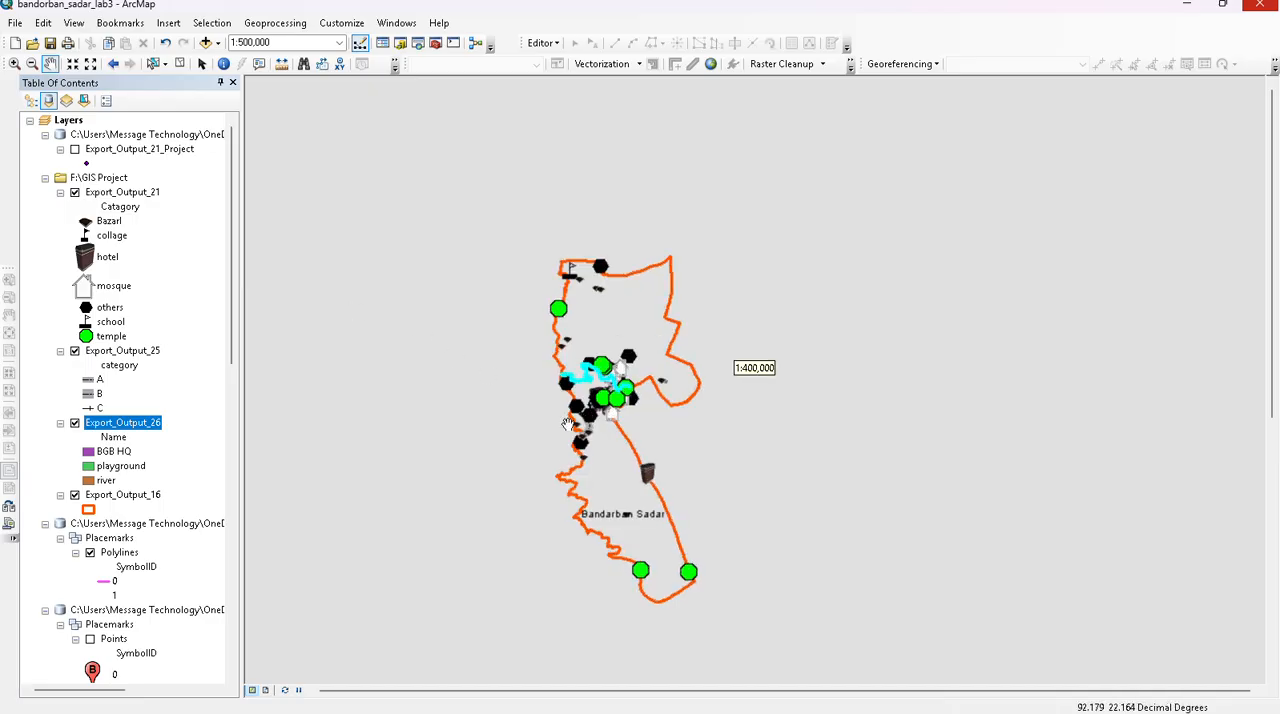
left_click_drag(446, 414, 486, 363)
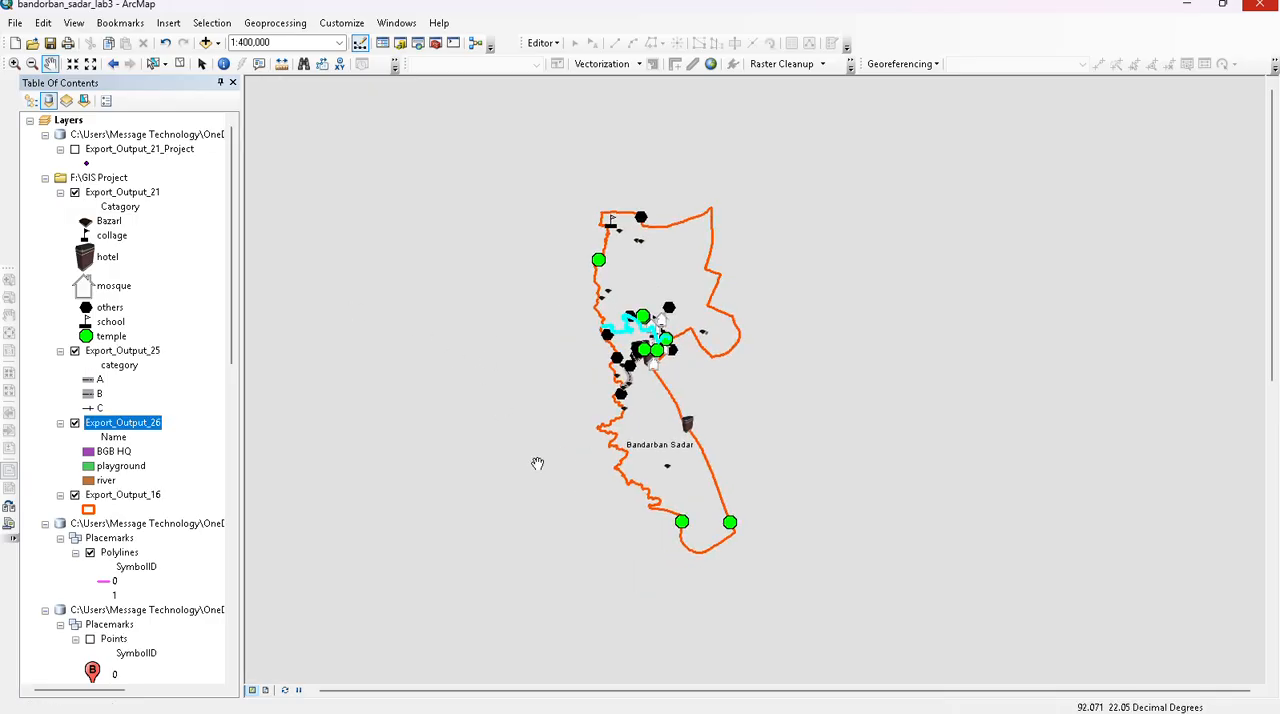
left_click_drag(453, 459, 477, 406)
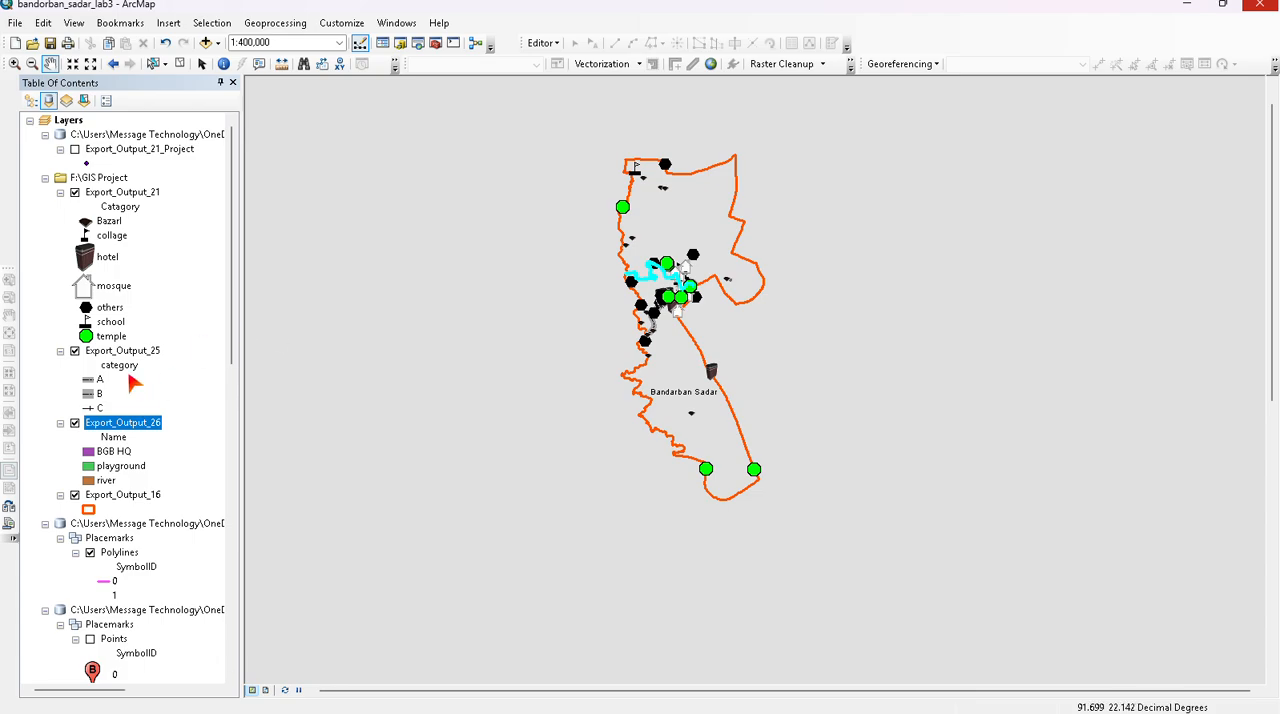
- Change the hotel category's marker in Export_Output_21 to the Pentagon 4 symbol
left_click(90, 260)
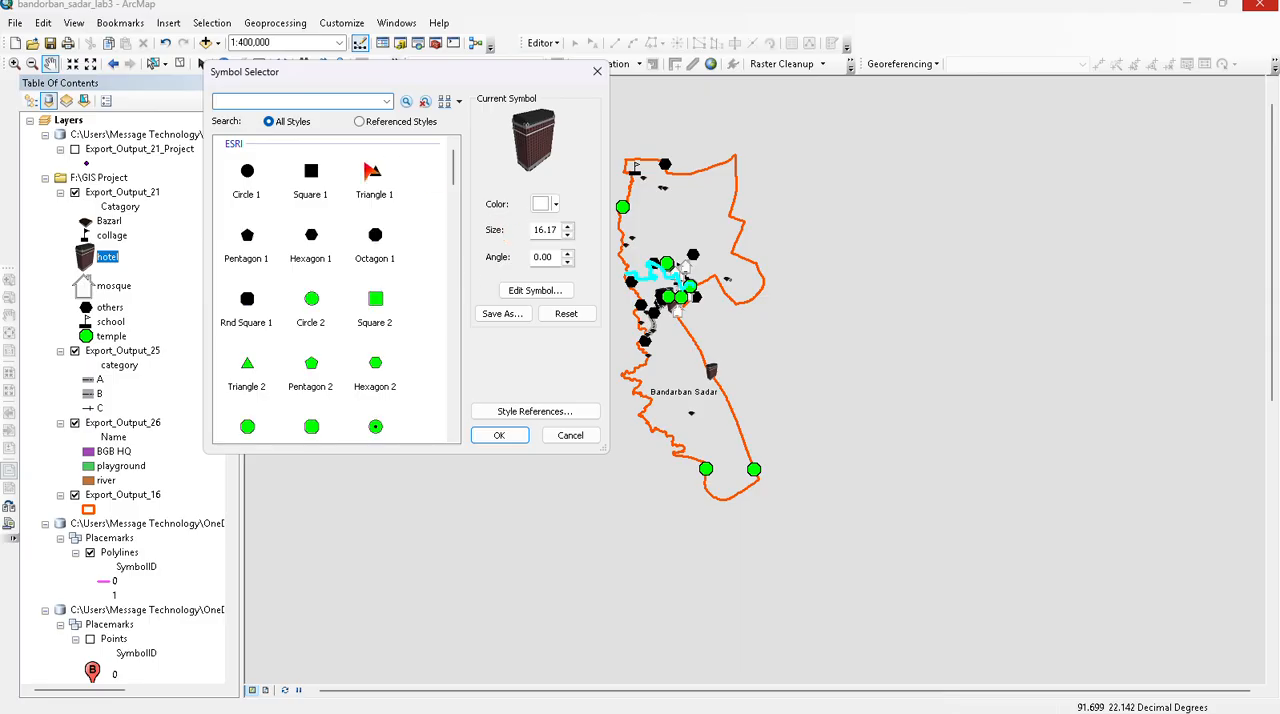
scroll(312, 370, "down", 15)
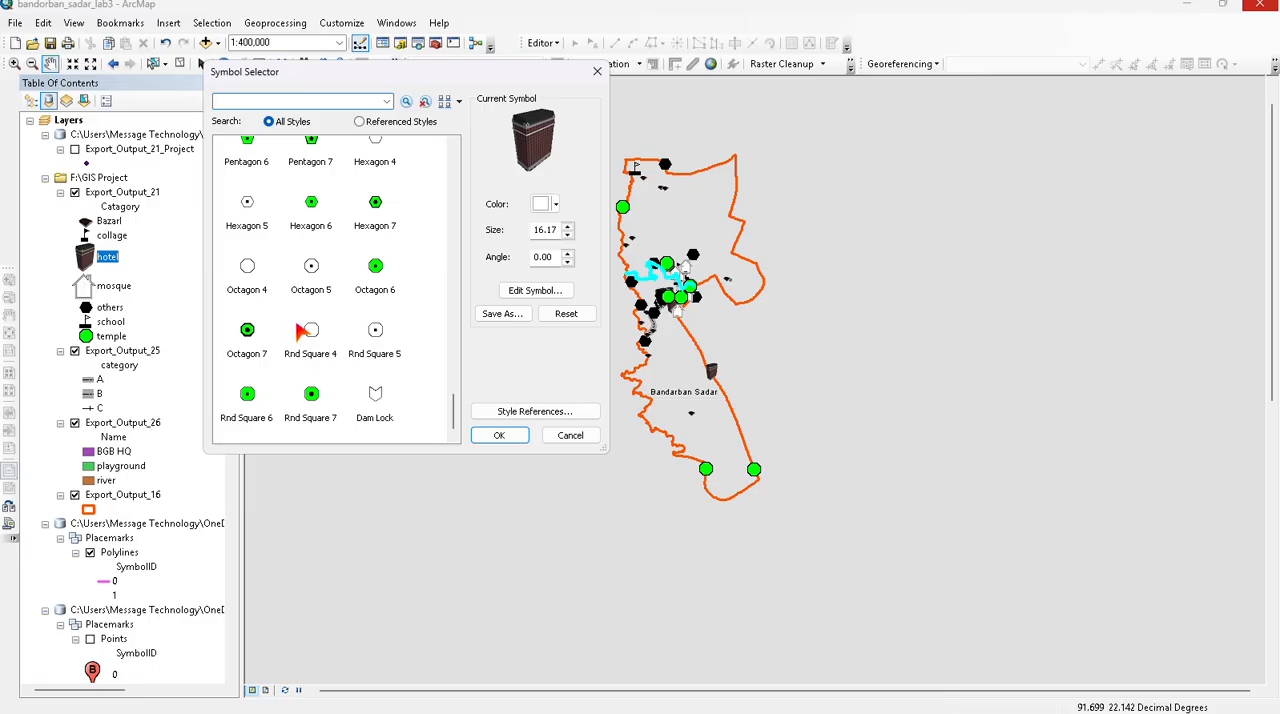
scroll(303, 332, "up", 5)
scroll(372, 350, "down", 5)
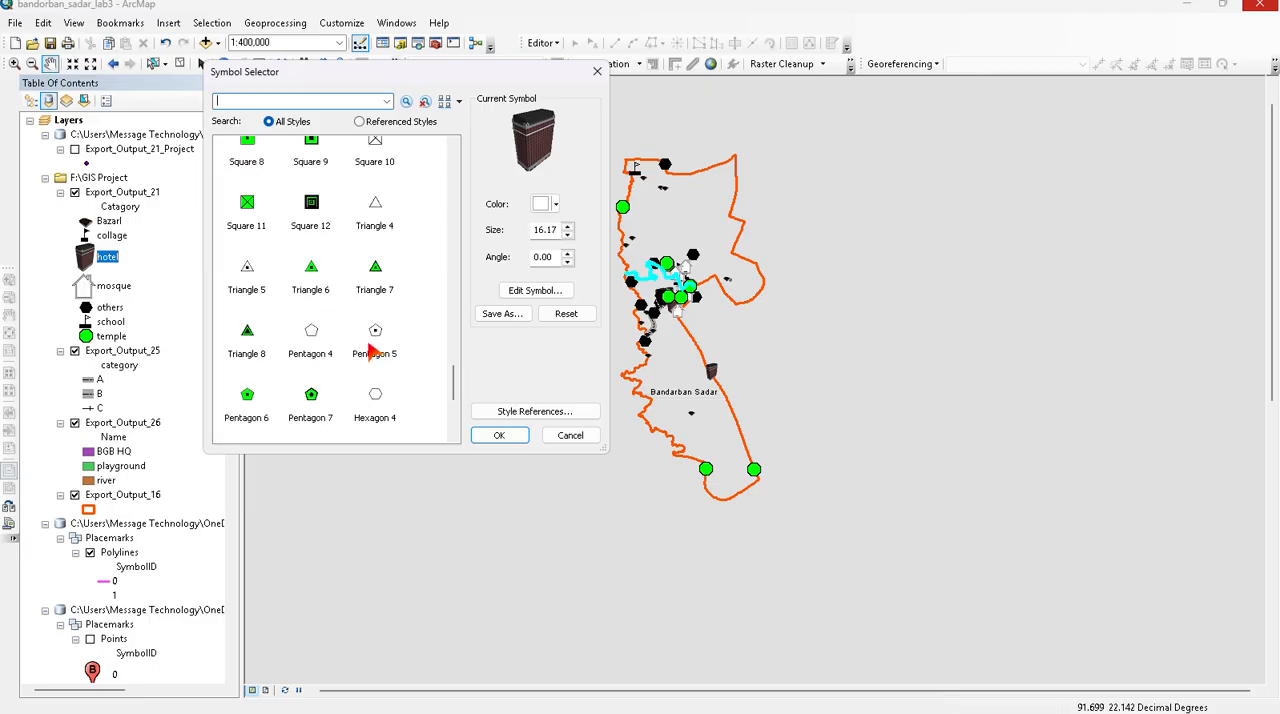
left_click(314, 340)
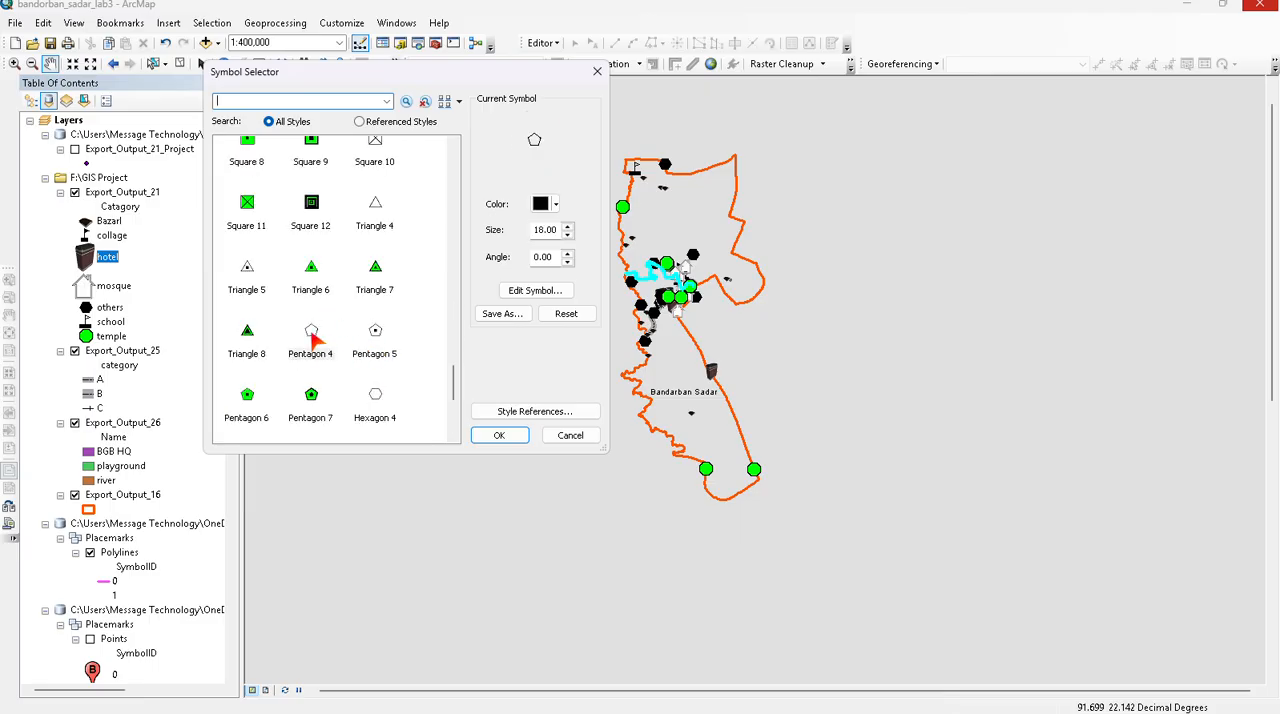
left_click(497, 435)
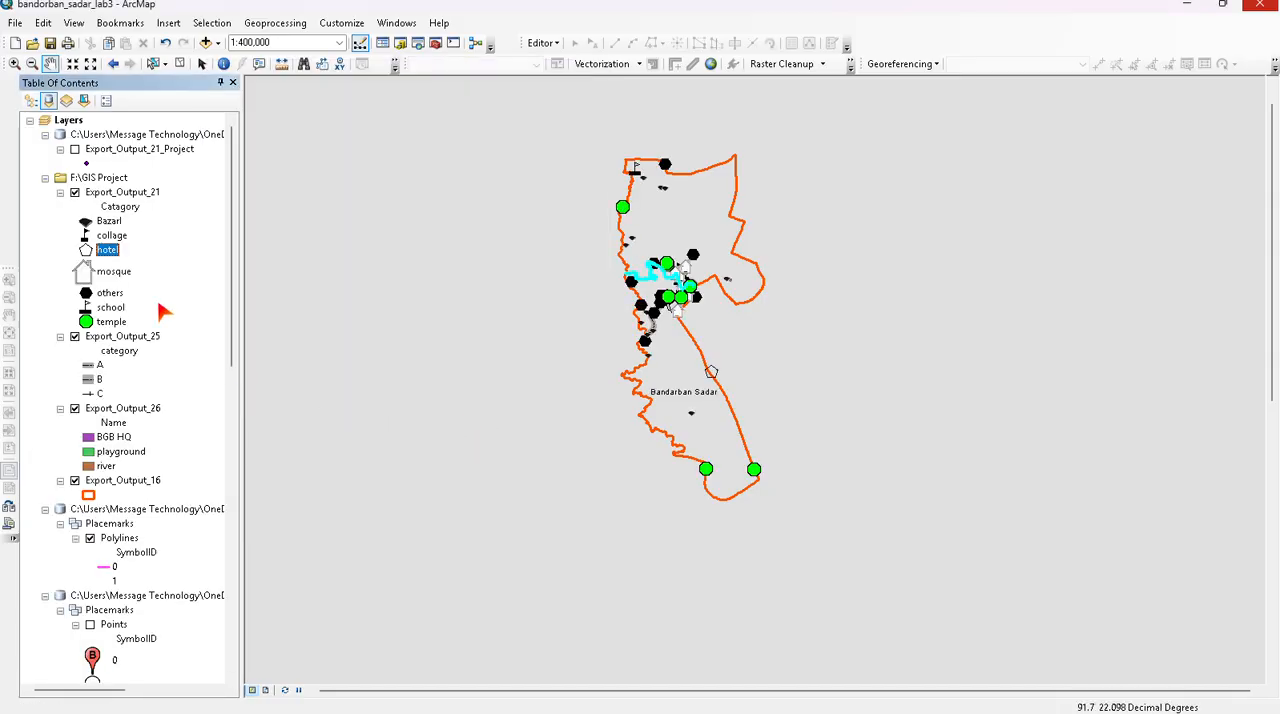
- Change the temple category's marker in Export_Output_21 to the Triangle 5 symbol
left_click(86, 321)
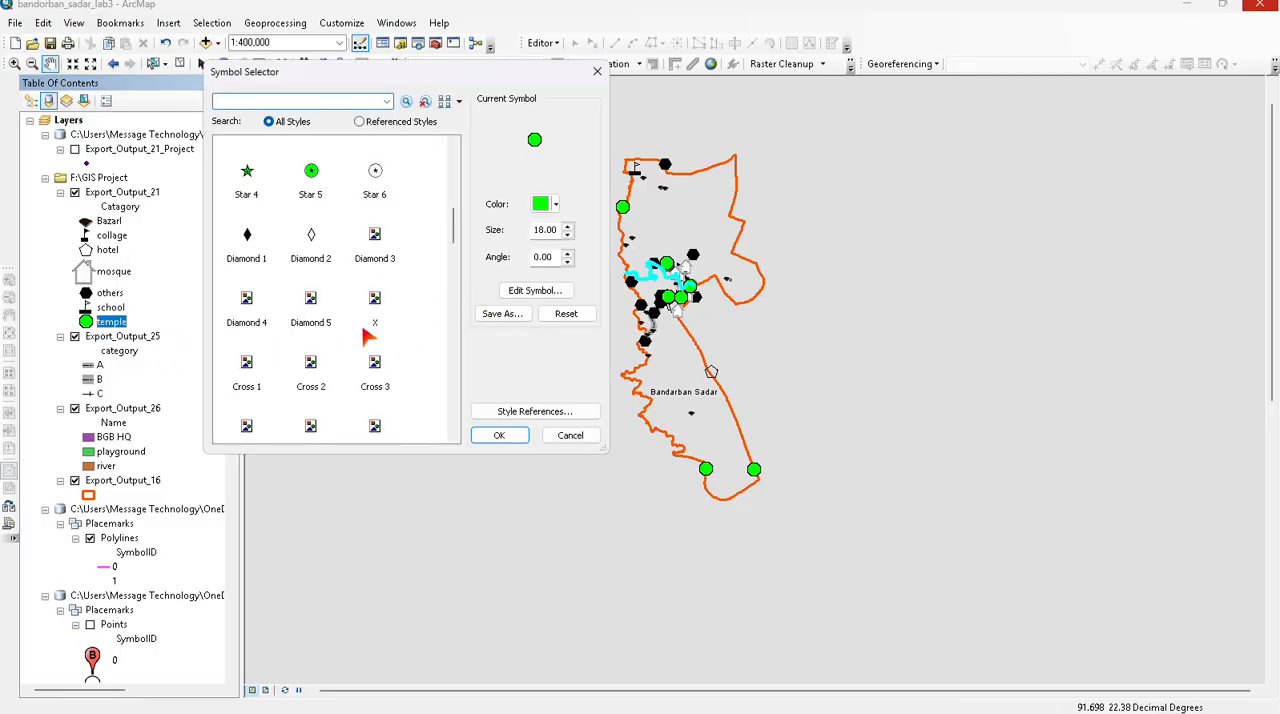
scroll(365, 345, "down", 3)
scroll(290, 345, "down", 5)
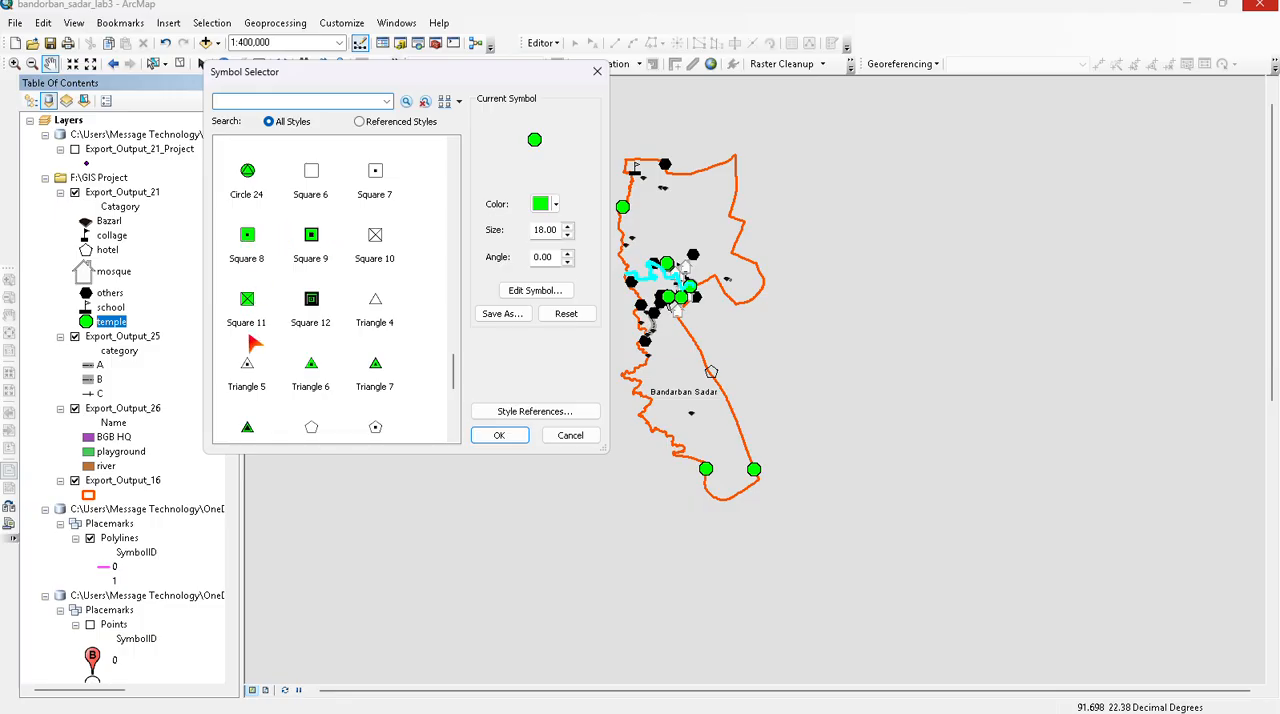
left_click(250, 375)
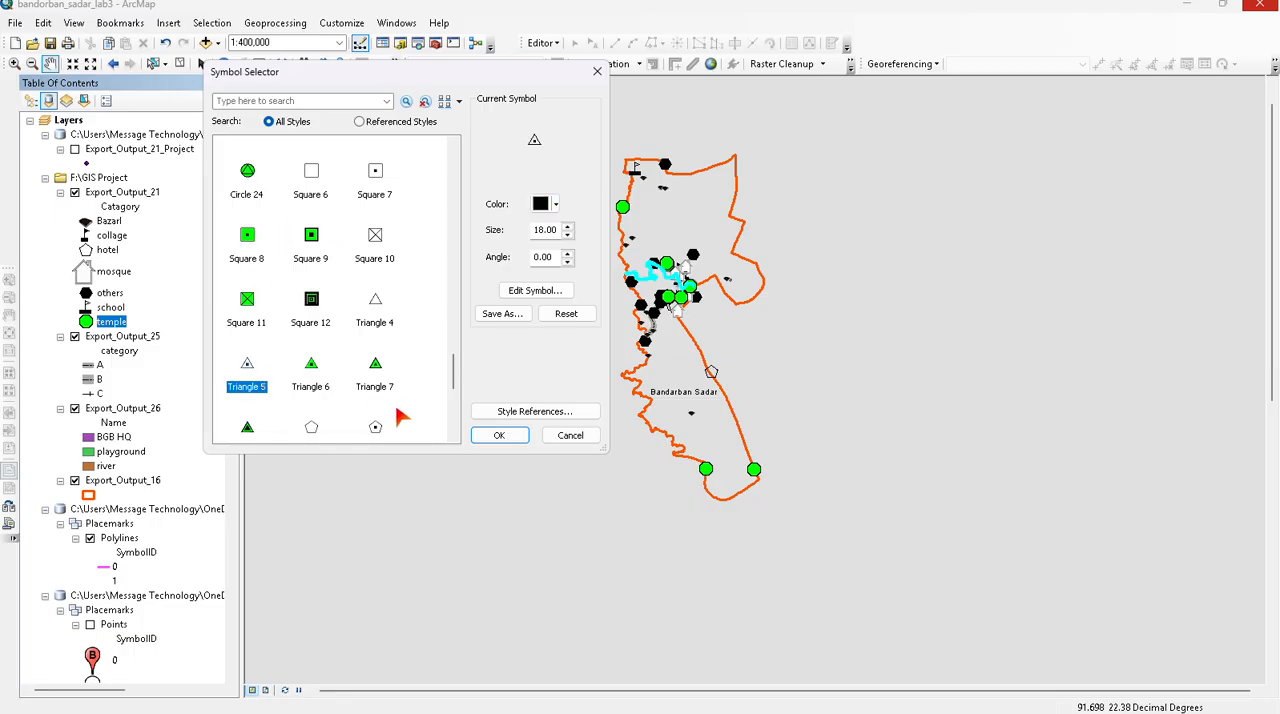
left_click(499, 436)
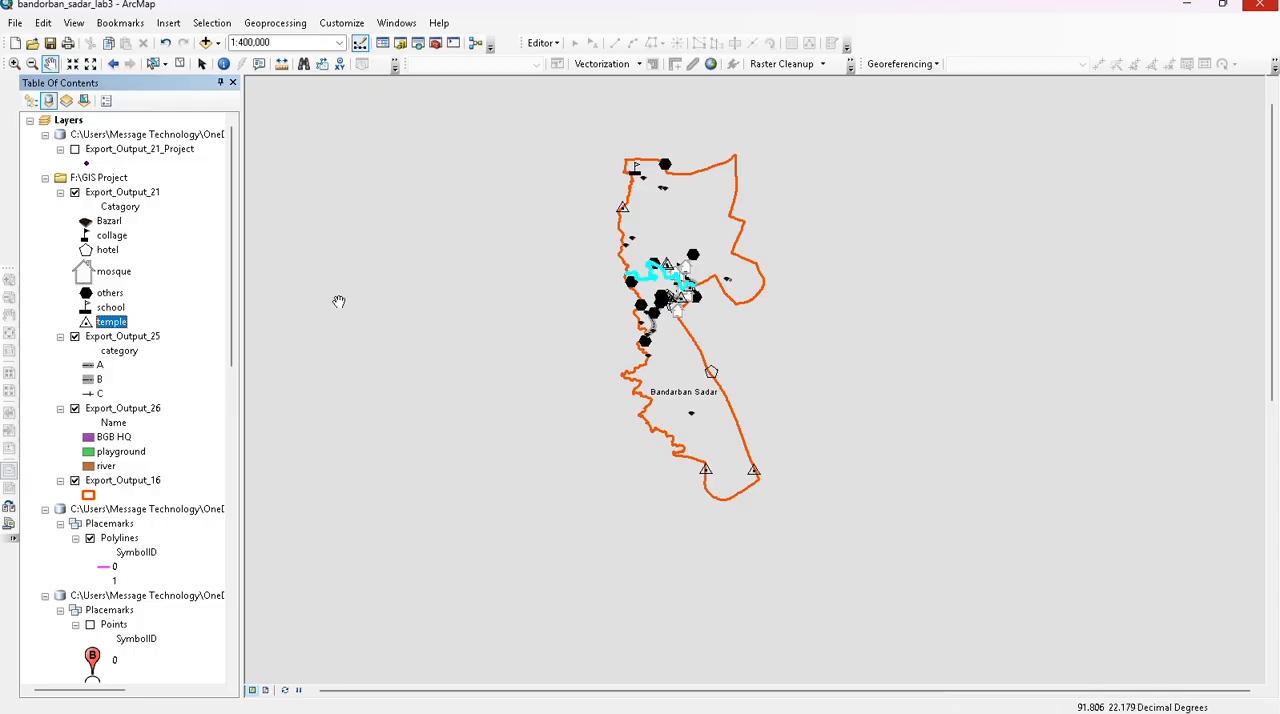
- Change the Bazarl category's marker in Export_Output_21 to the Circle 22 symbol
left_click(105, 223)
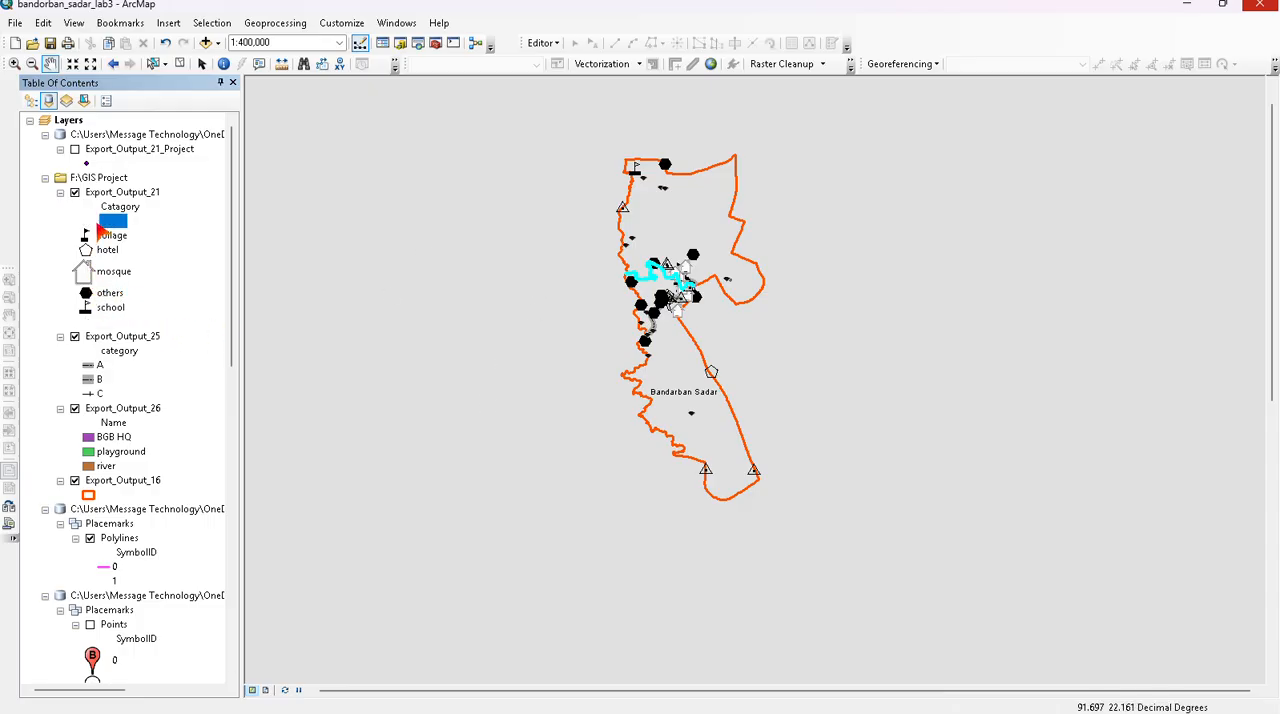
left_click(85, 222)
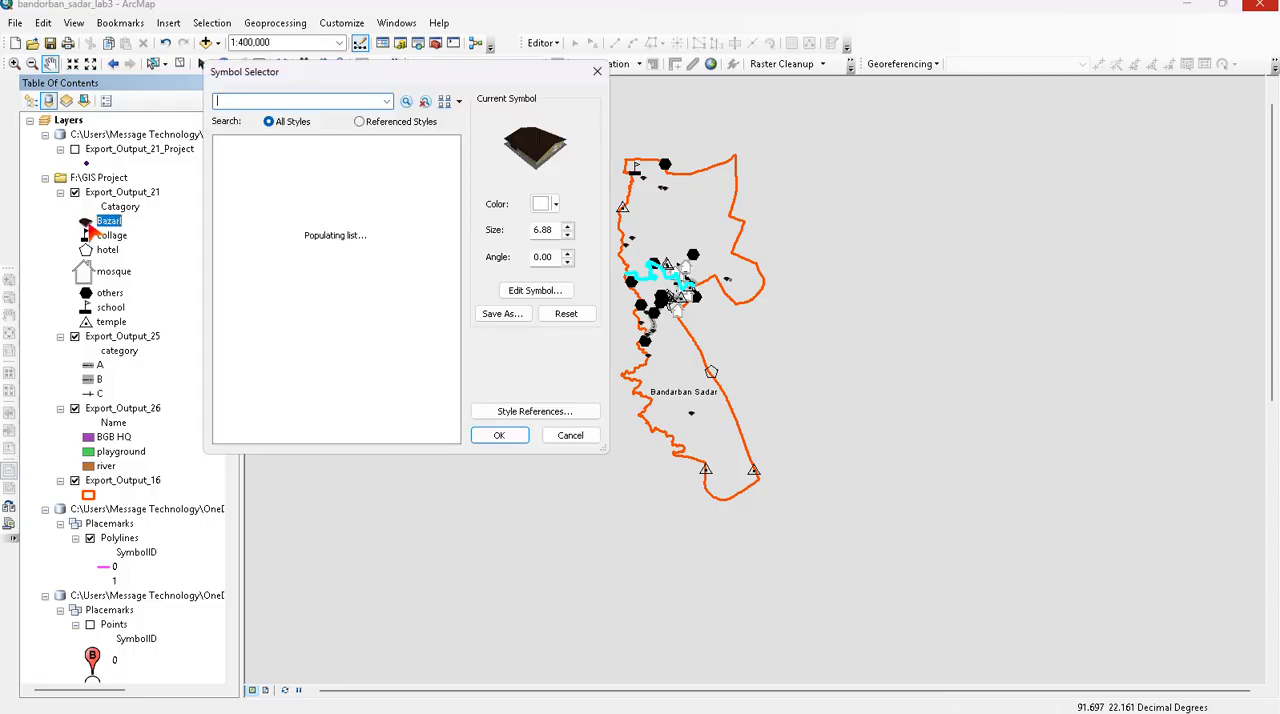
scroll(300, 216, "down", 10)
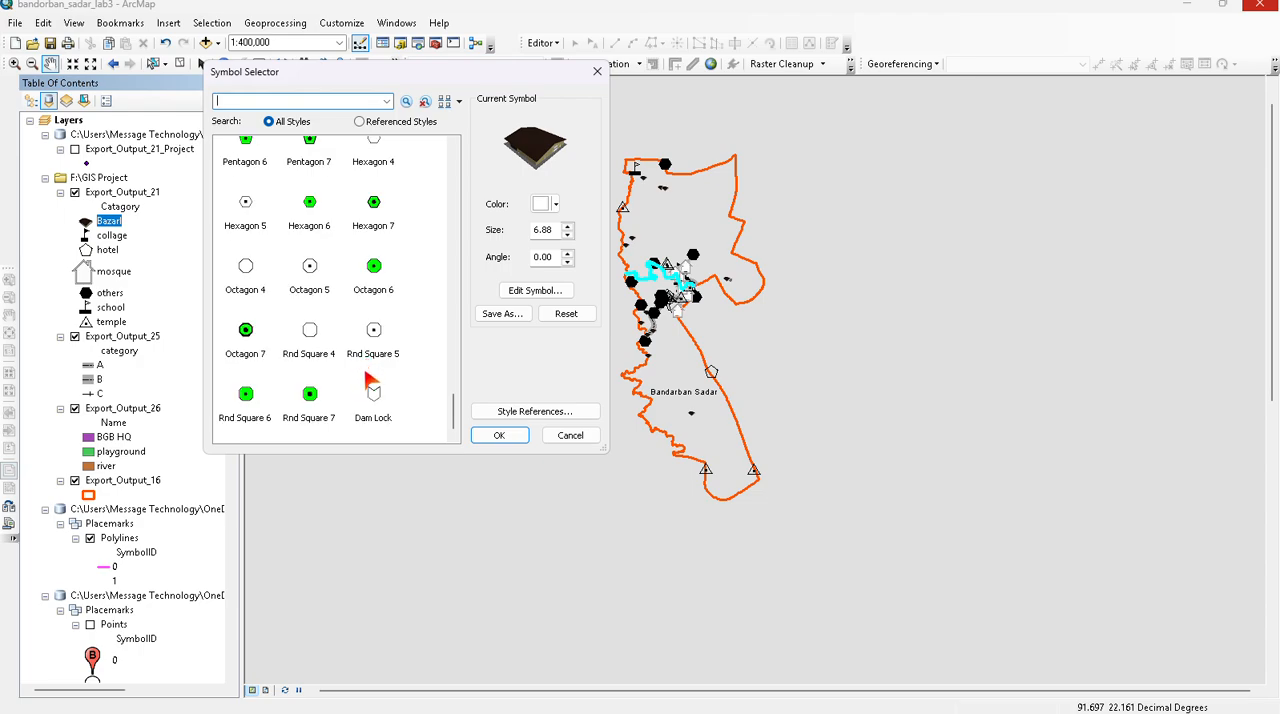
scroll(368, 383, "up", 10)
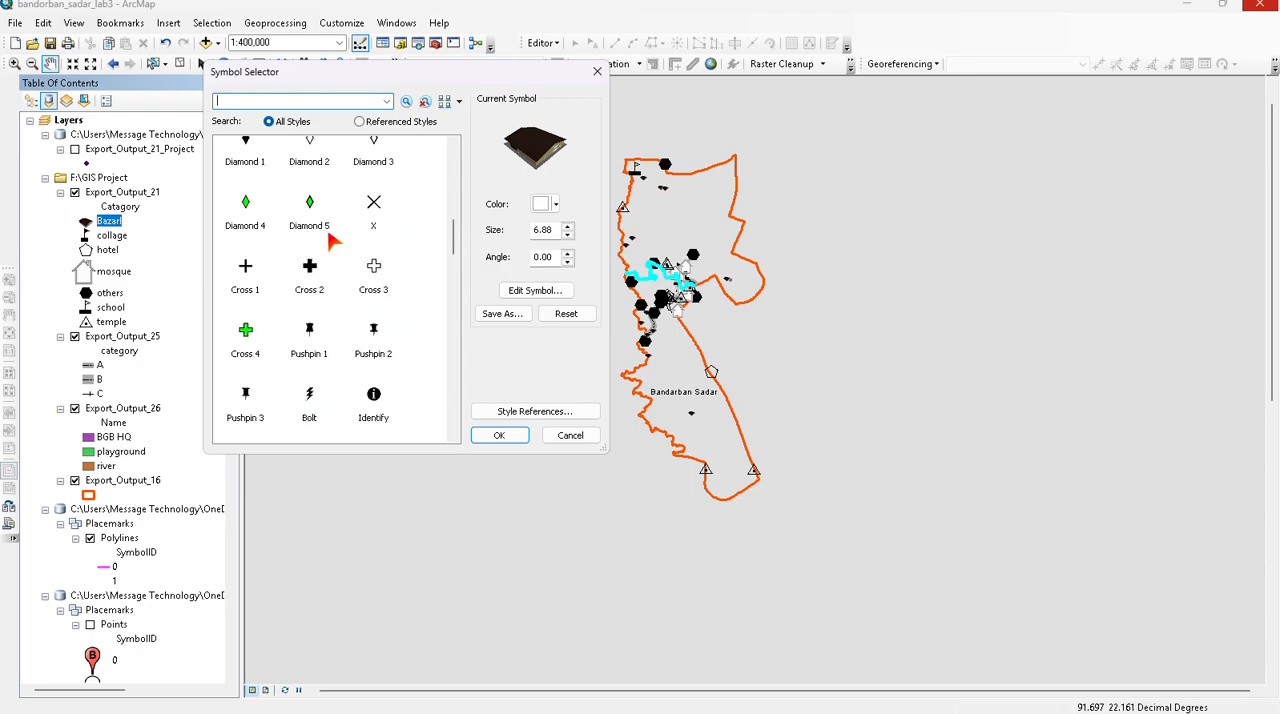
scroll(333, 240, "up", 10)
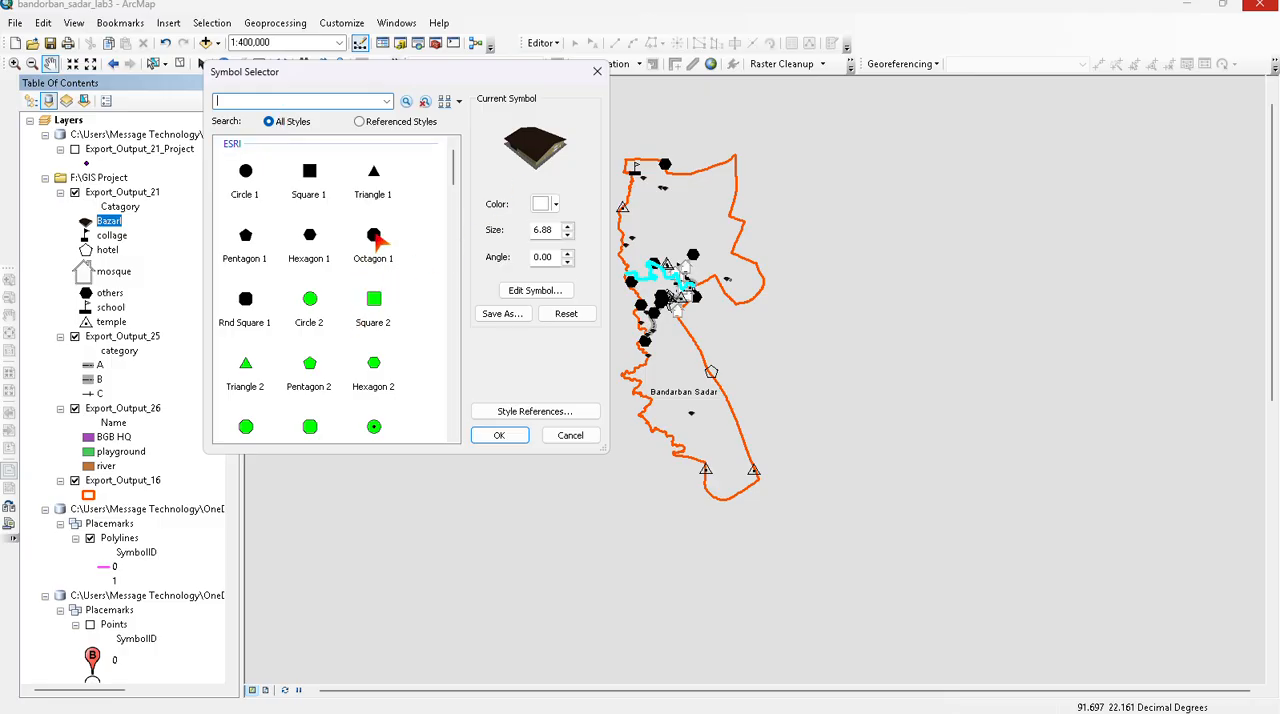
scroll(376, 236, "down", 3)
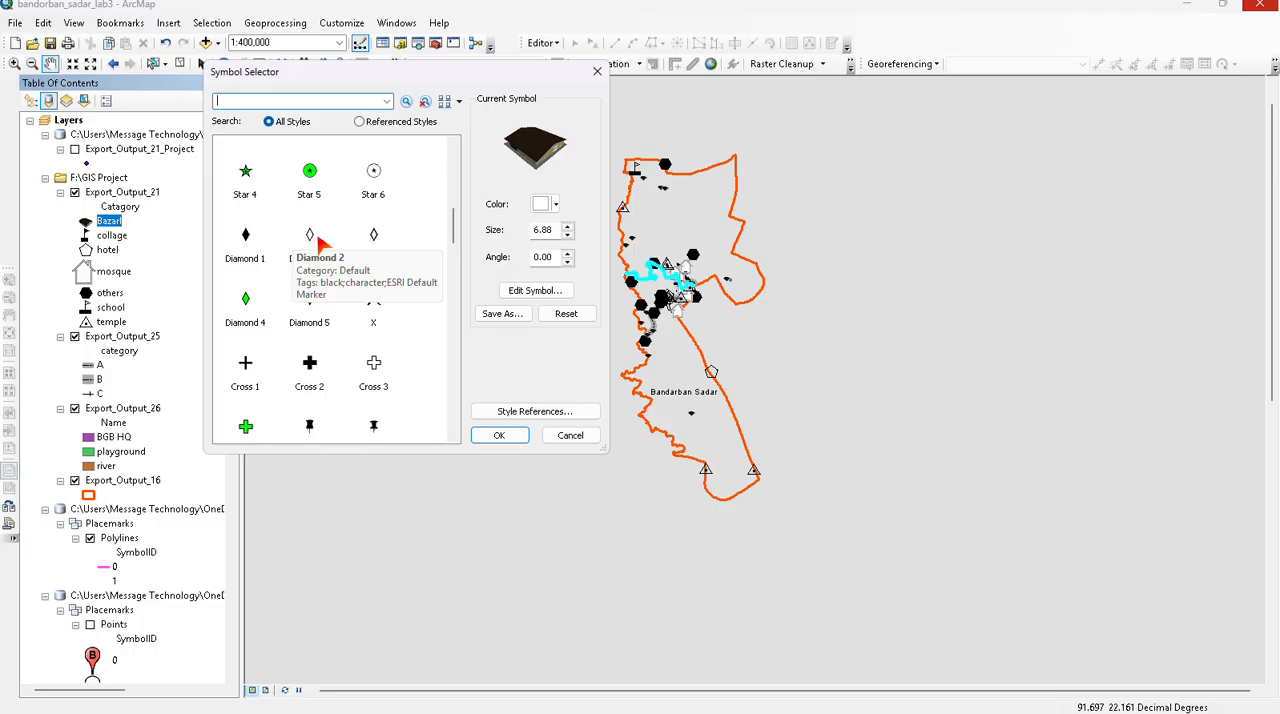
scroll(368, 380, "down", 3)
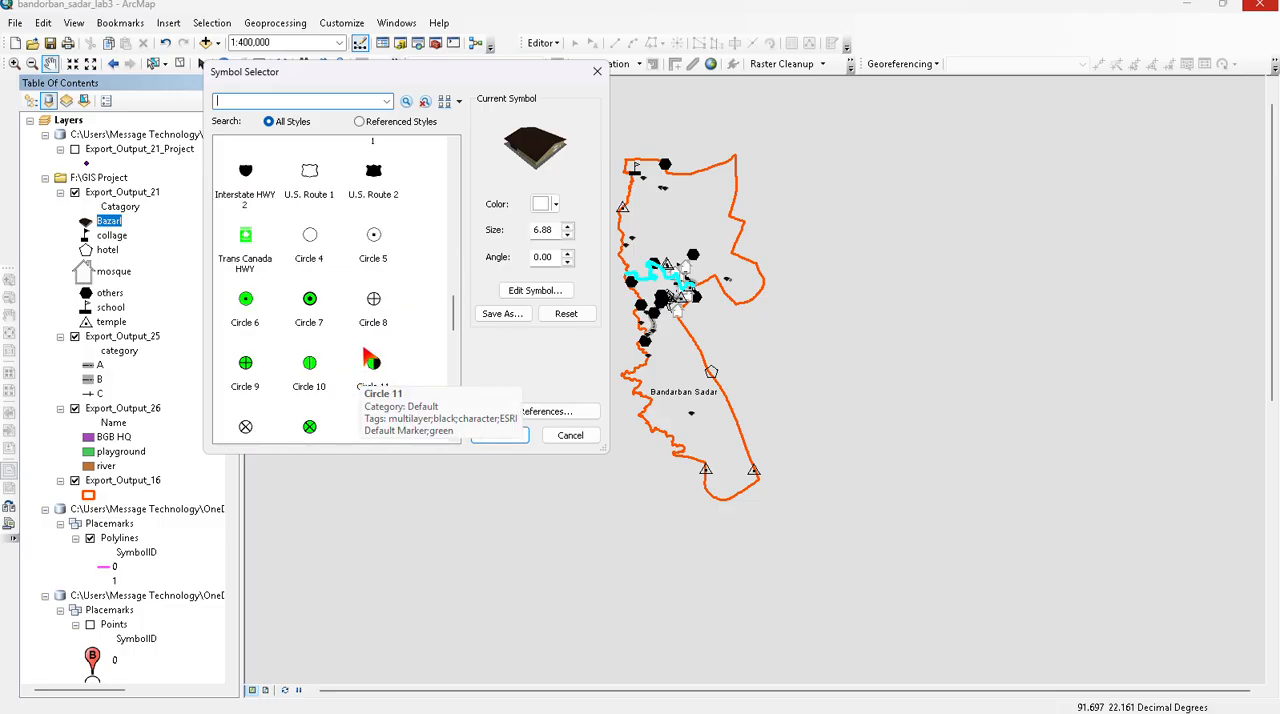
scroll(362, 345, "down", 3)
scroll(360, 350, "down", 10)
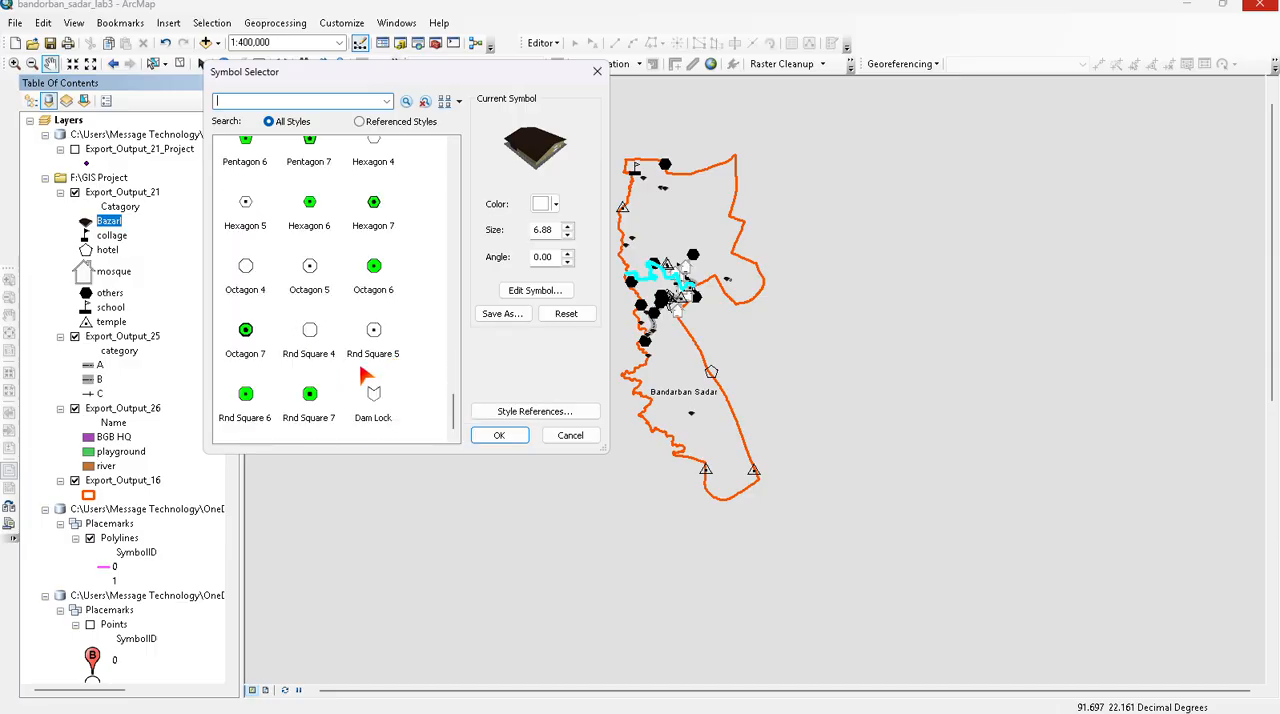
scroll(341, 237, "up", 5)
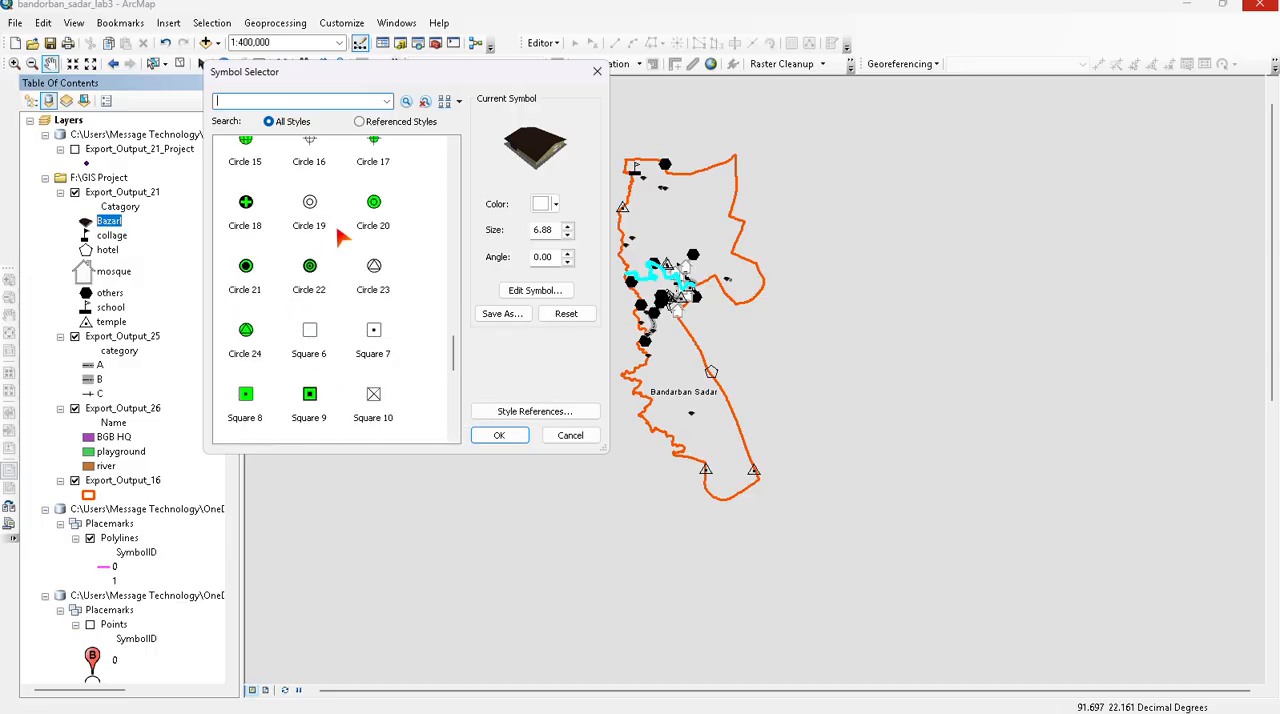
left_click(309, 278)
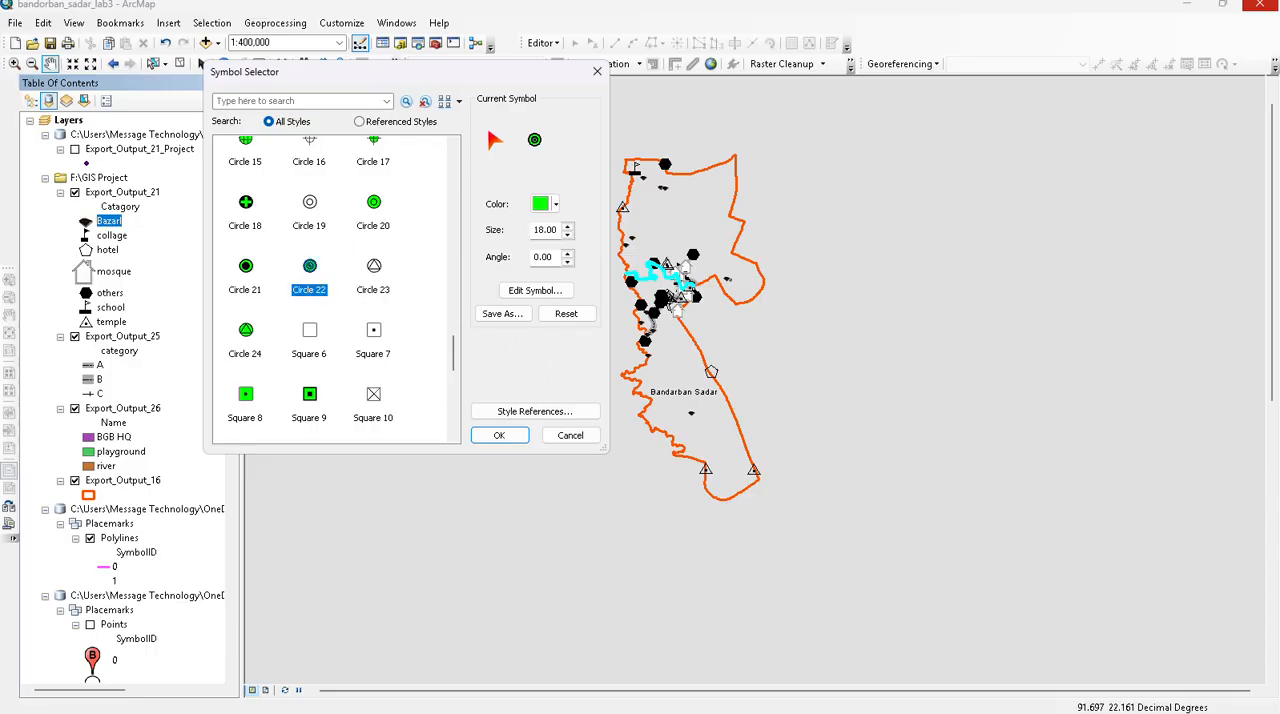
left_click(519, 437)
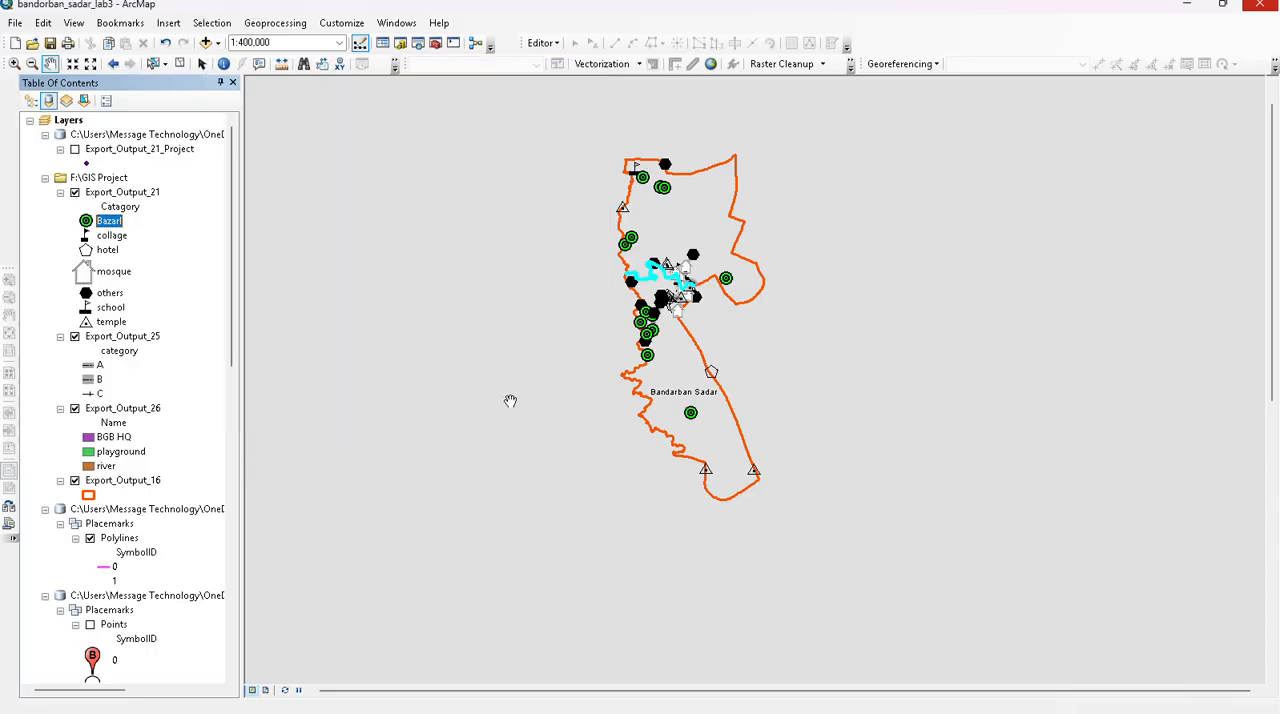
- Change the mosque category's marker in Export_Output_21 to the Square 12 symbol
left_click(99, 271)
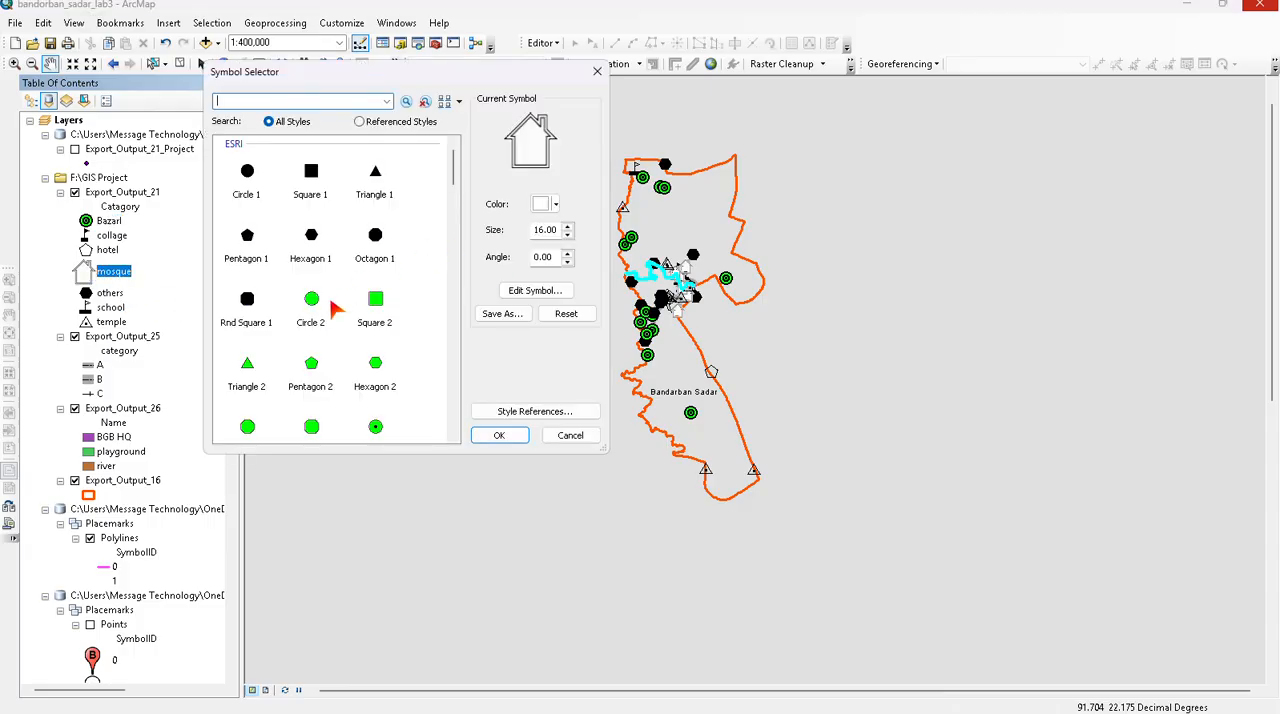
scroll(331, 306, "down", 5)
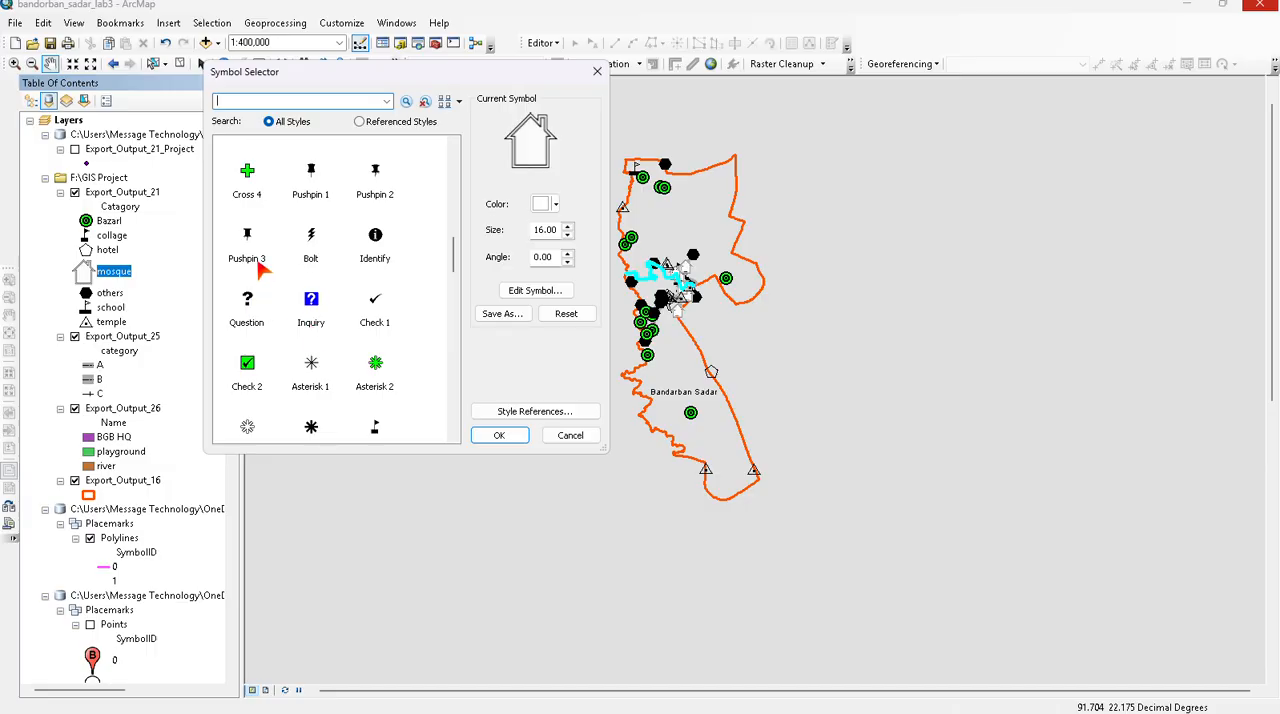
scroll(278, 249, "down", 6)
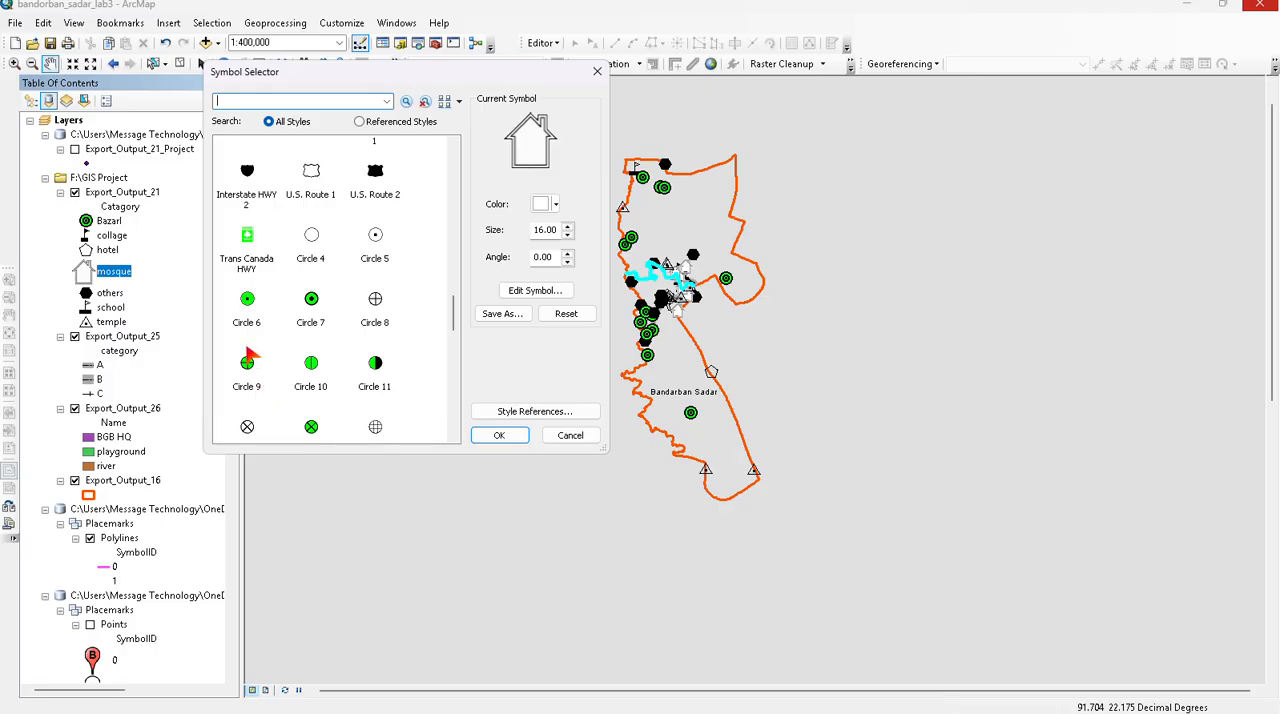
scroll(250, 358, "down", 3)
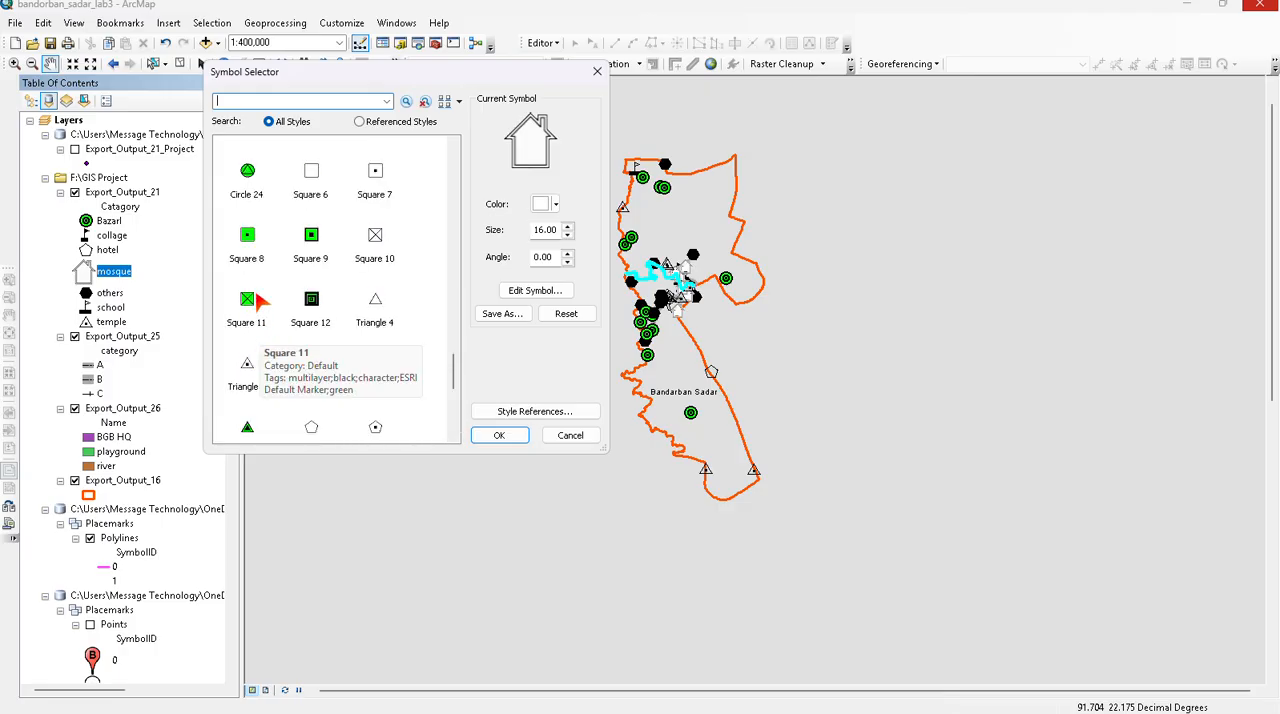
left_click(308, 313)
left_click(498, 435)
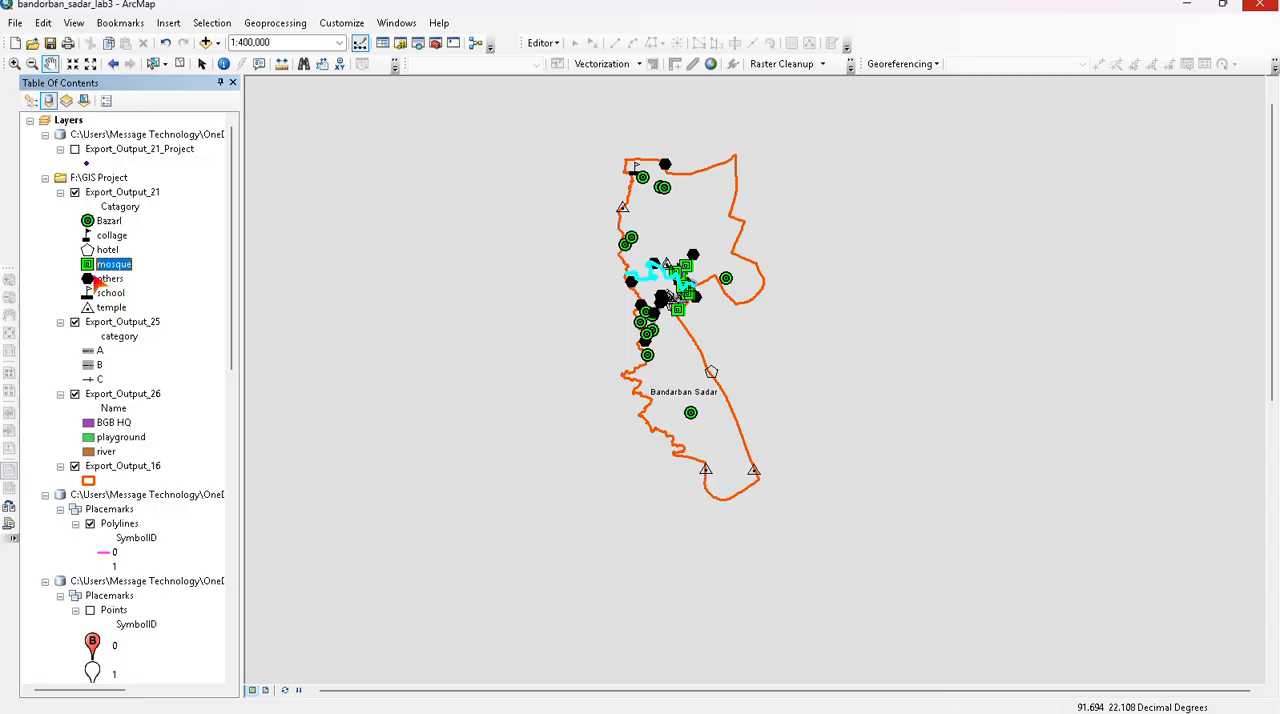
- Set the data frame's background to Cretean Blue and apply it to the map
scroll(651, 259, "down", 2)
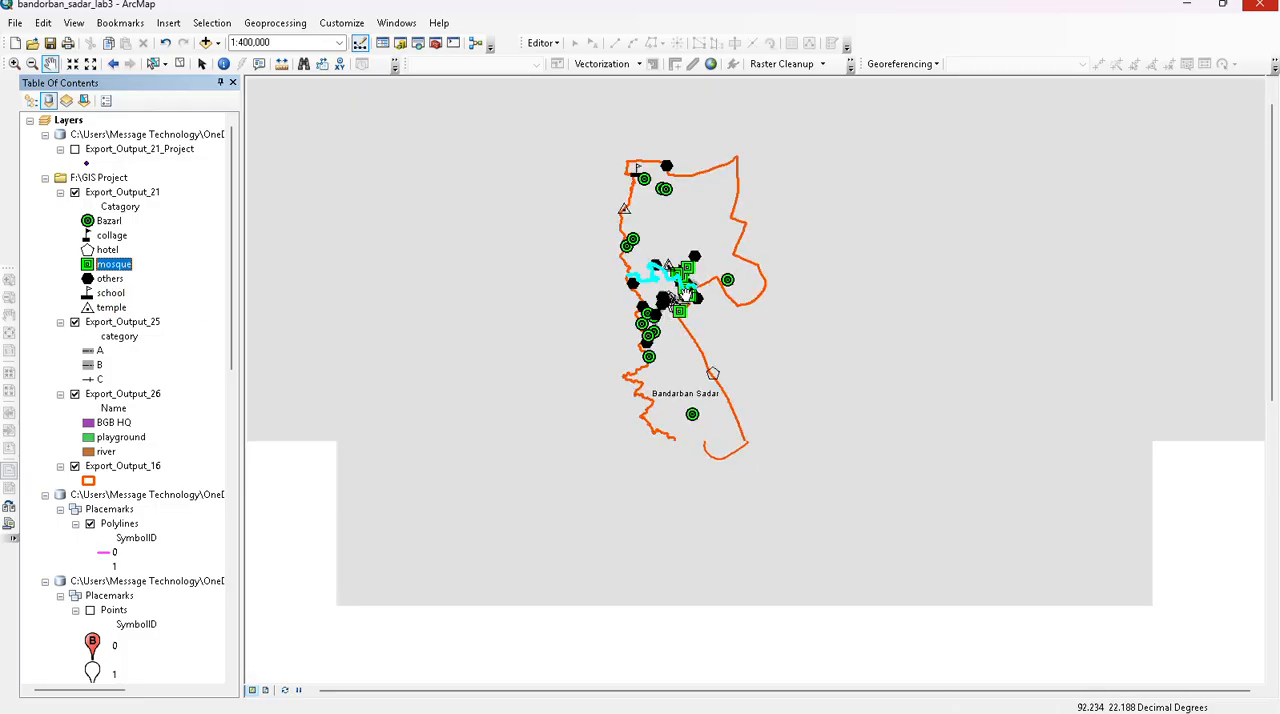
scroll(651, 259, "up", 2)
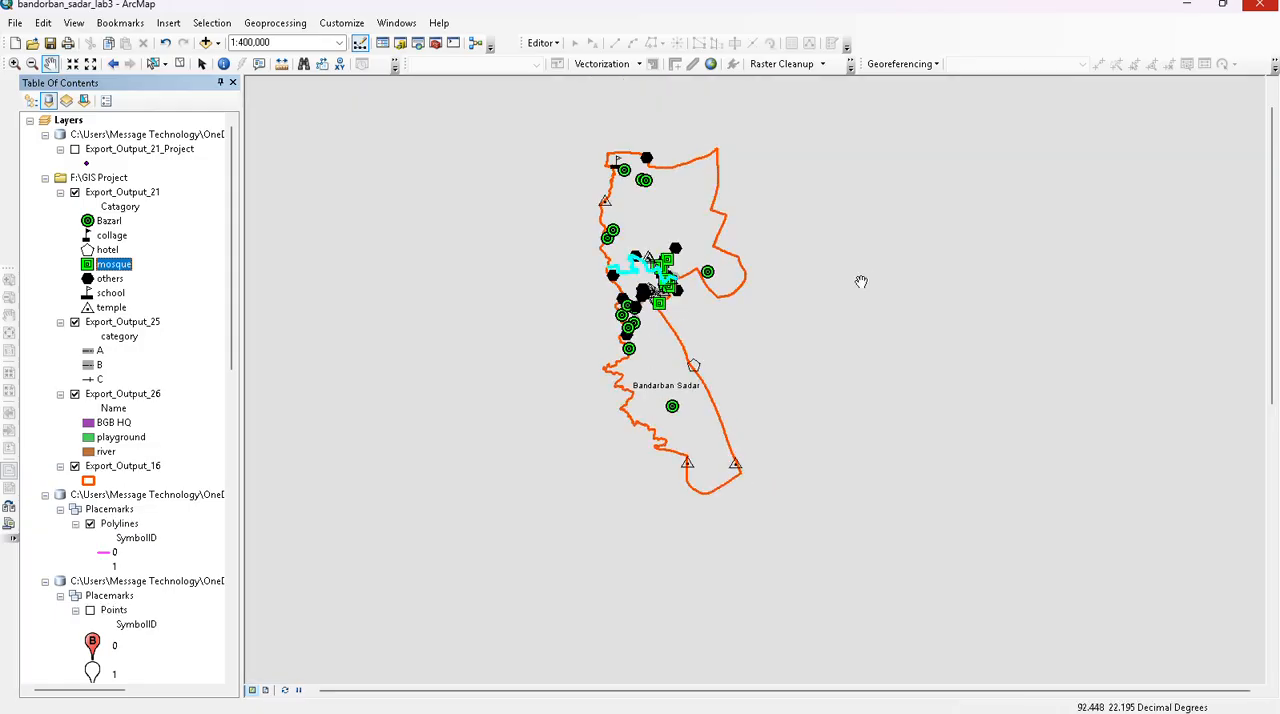
right_click(861, 280)
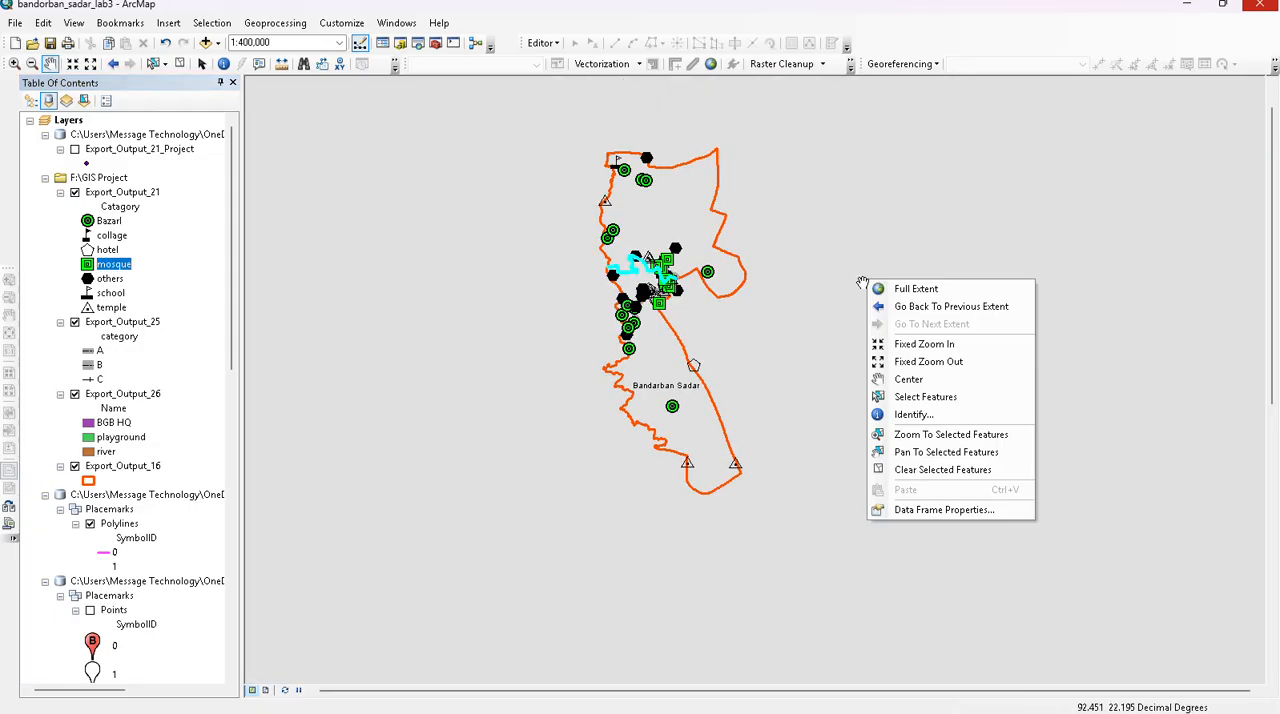
left_click(920, 509)
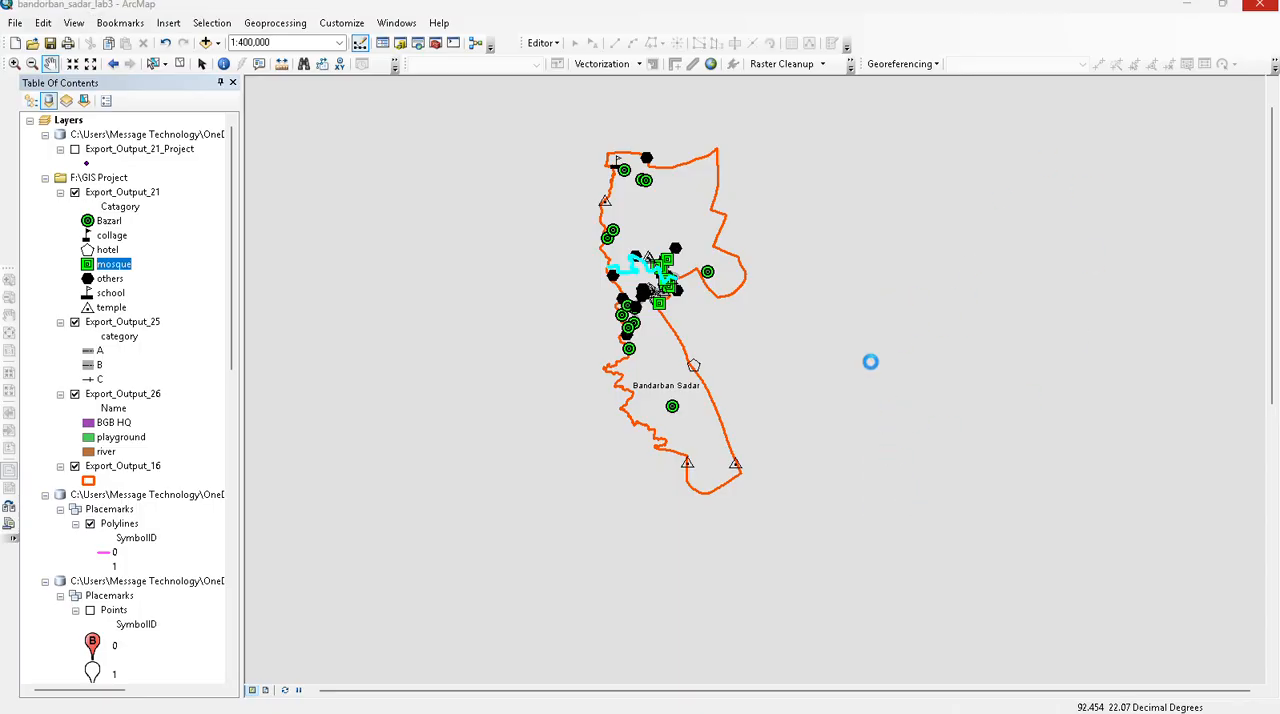
left_click(605, 285)
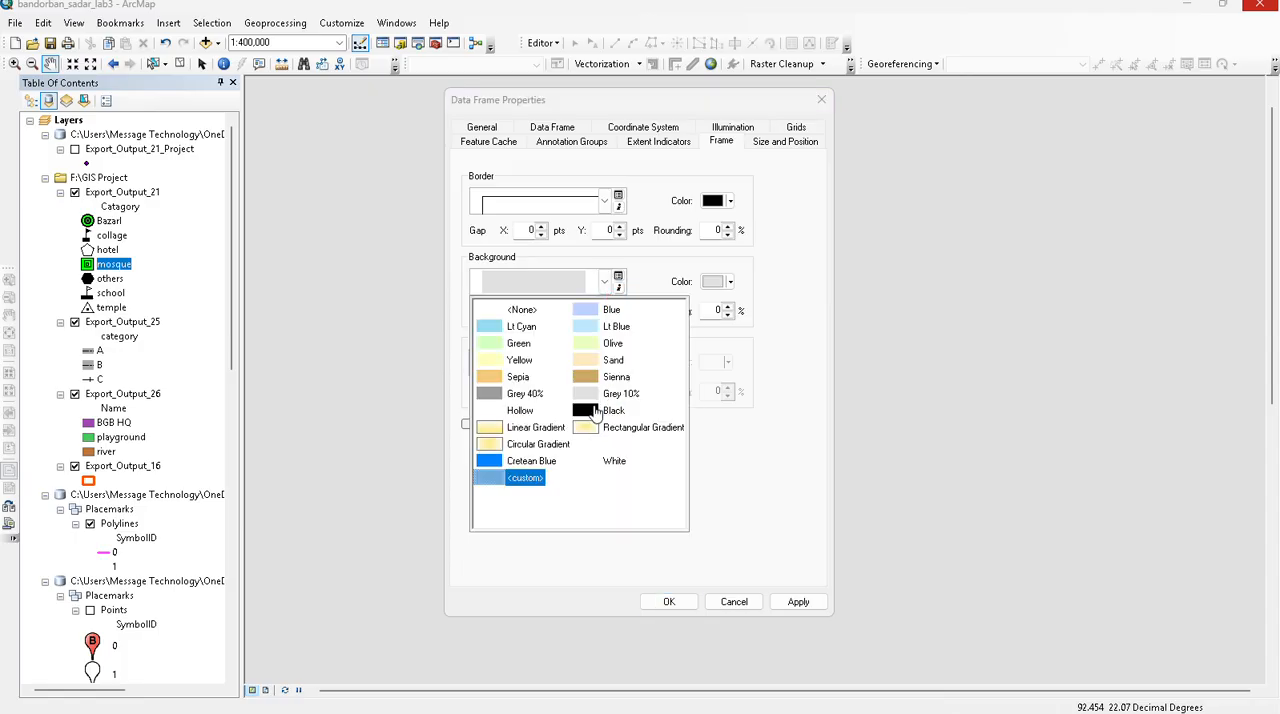
left_click(525, 461)
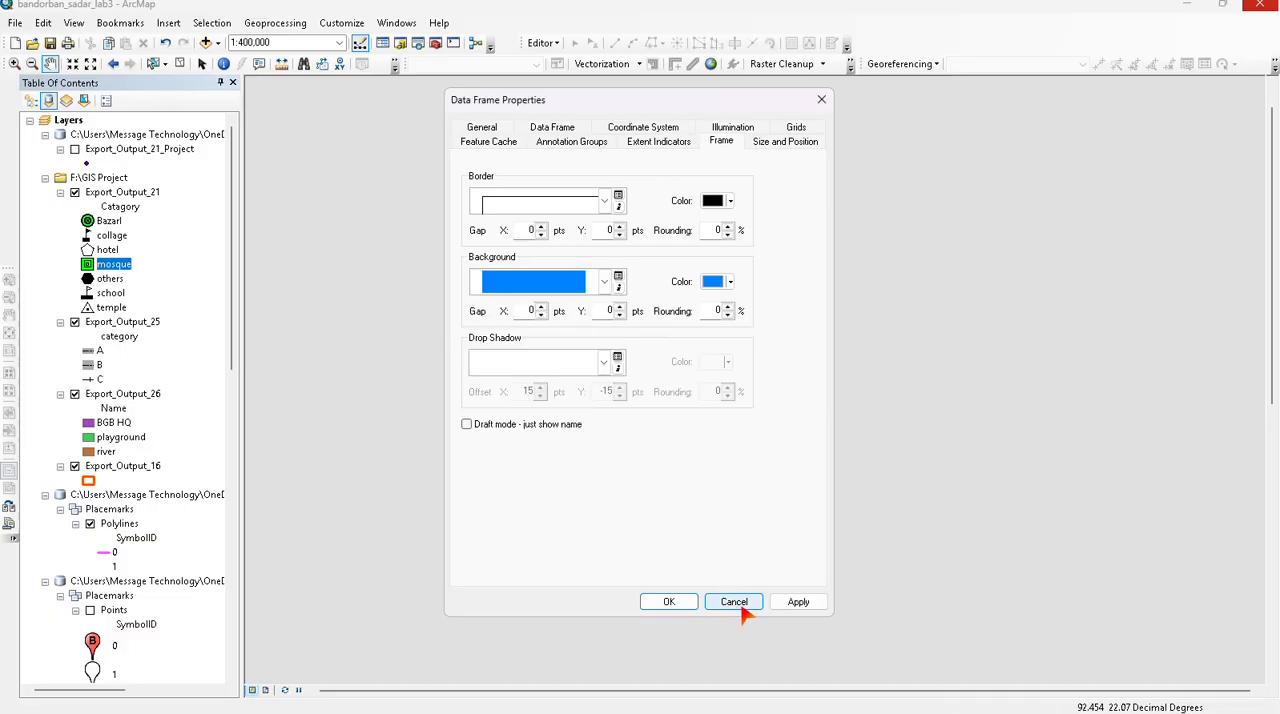
left_click(779, 605)
left_click(655, 603)
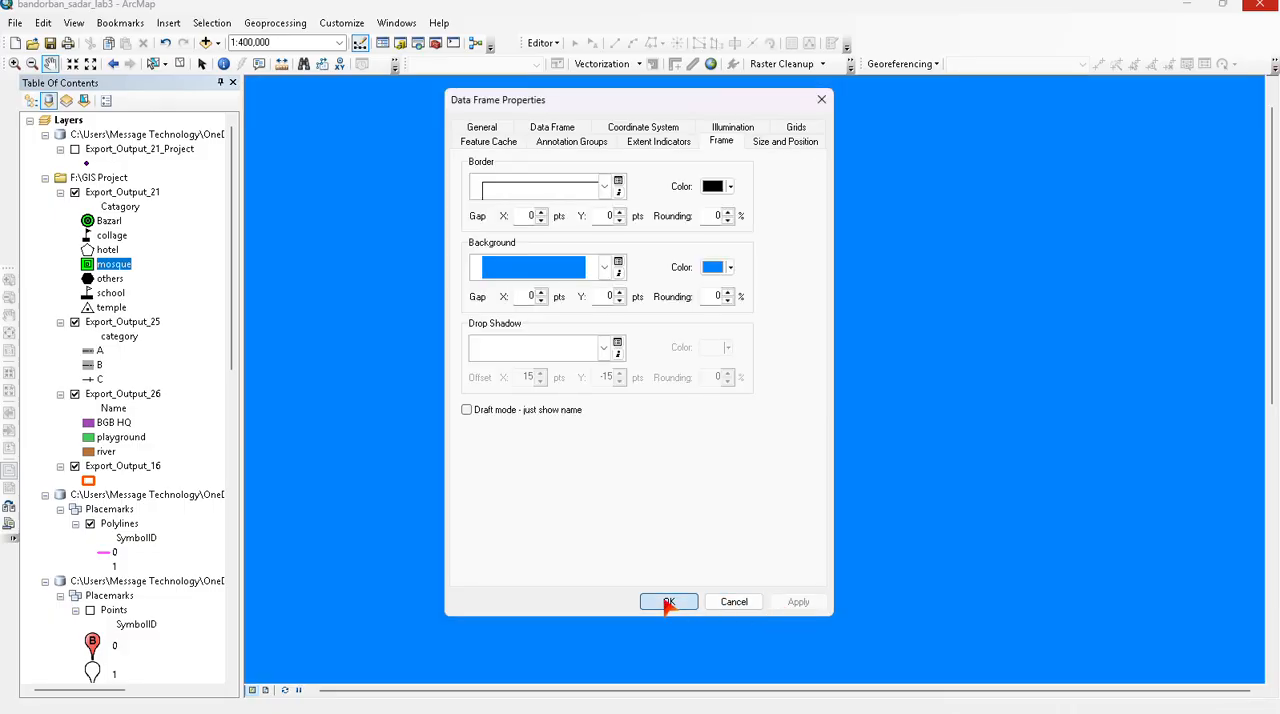
- Set the data frame's background to Black
right_click(950, 266)
left_click(989, 496)
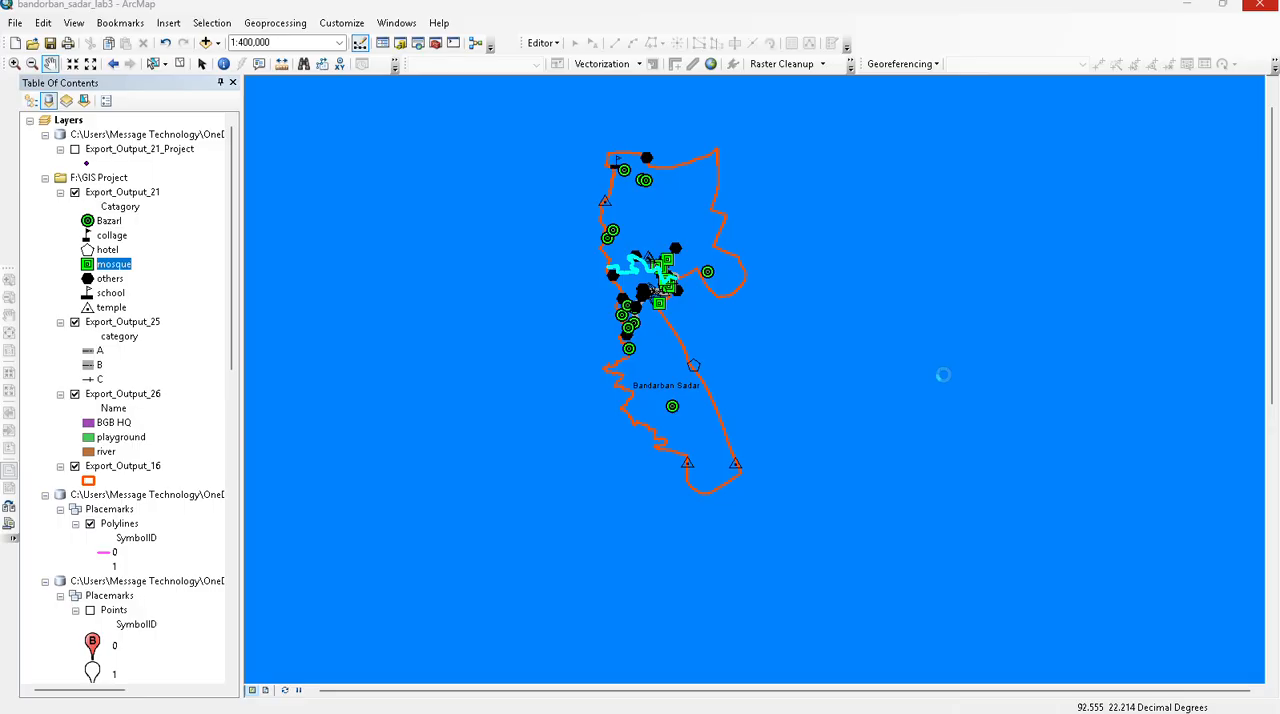
left_click(603, 284)
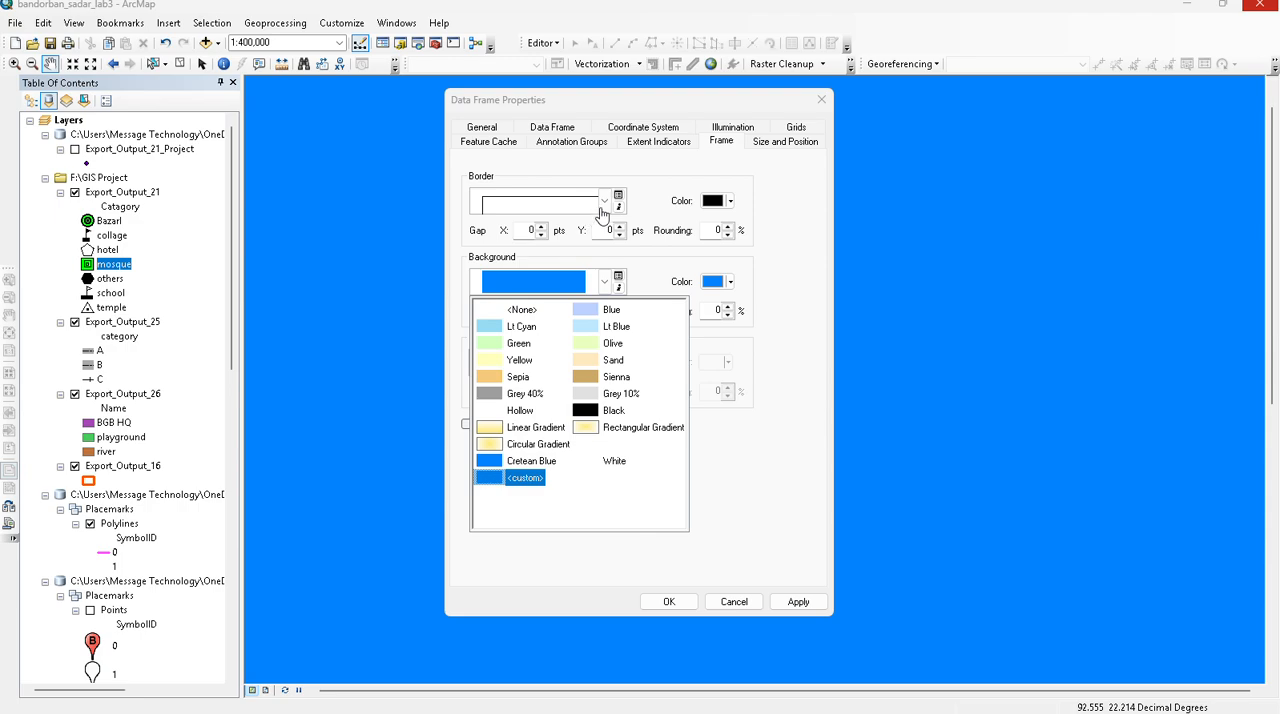
left_click(612, 411)
left_click(668, 602)
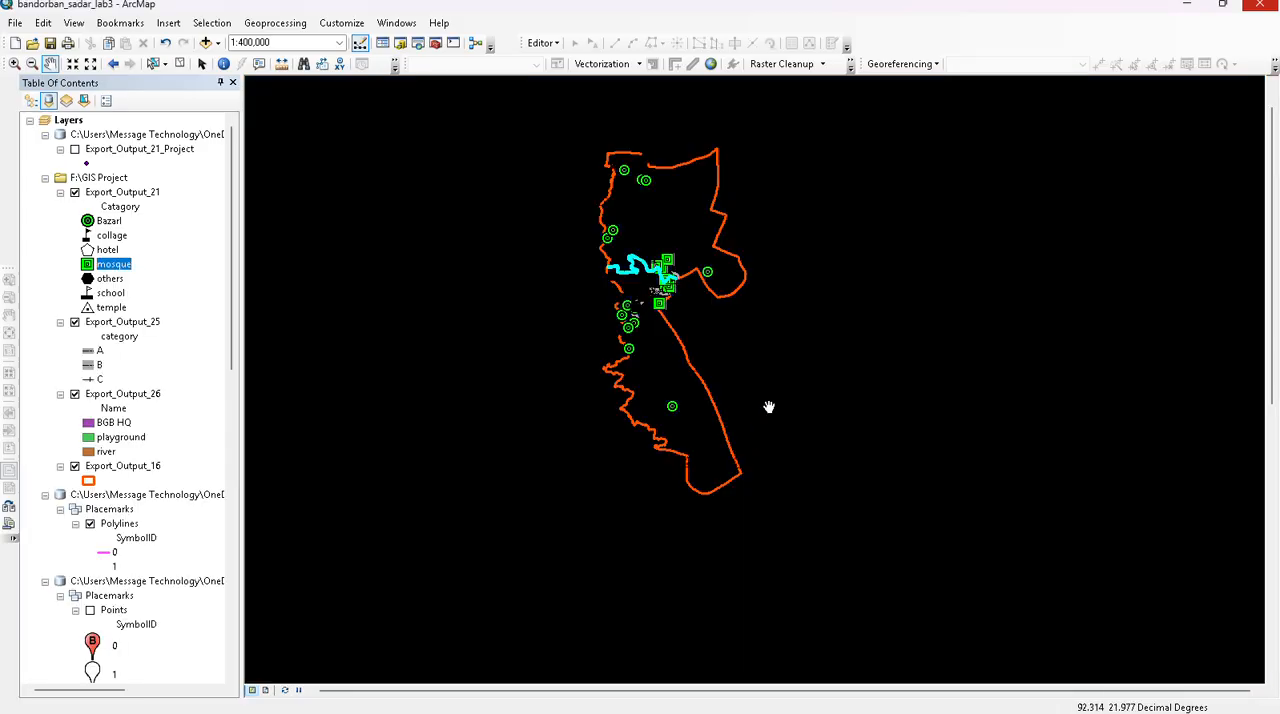
- Remove the black background from the data frame, leaving it with no background fill
left_click_drag(768, 405, 750, 469)
right_click(838, 423)
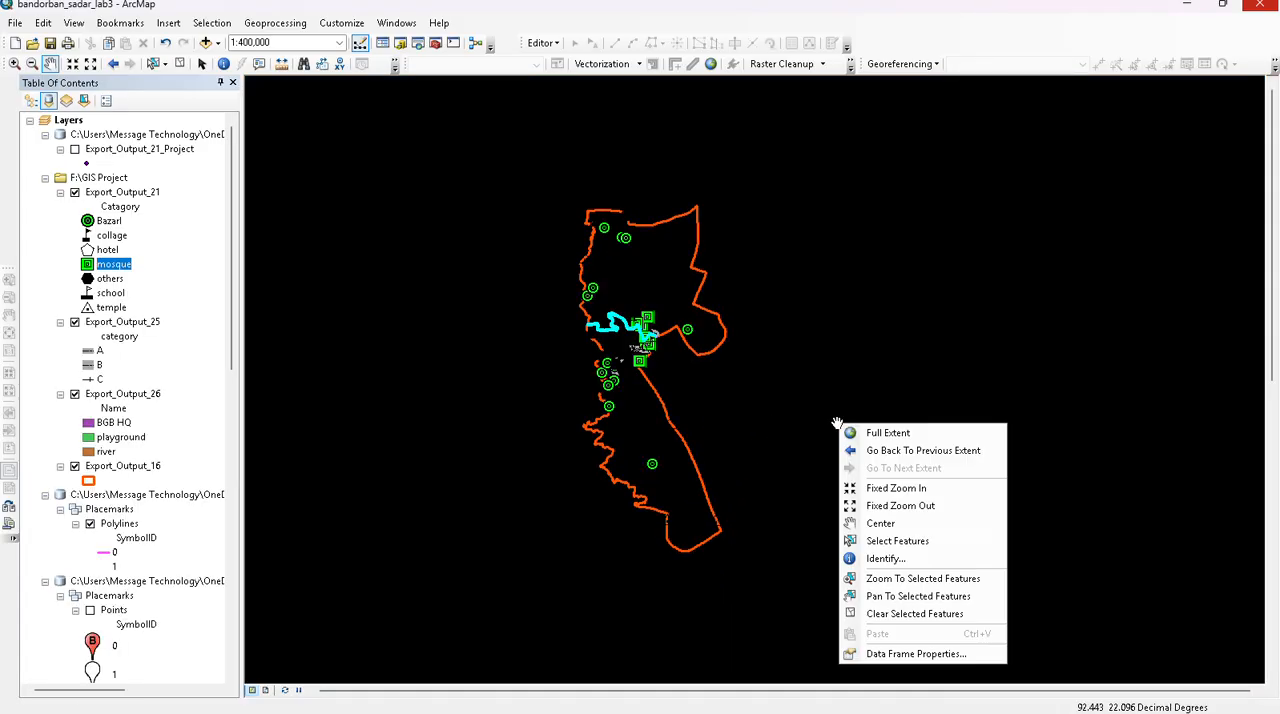
left_click(912, 655)
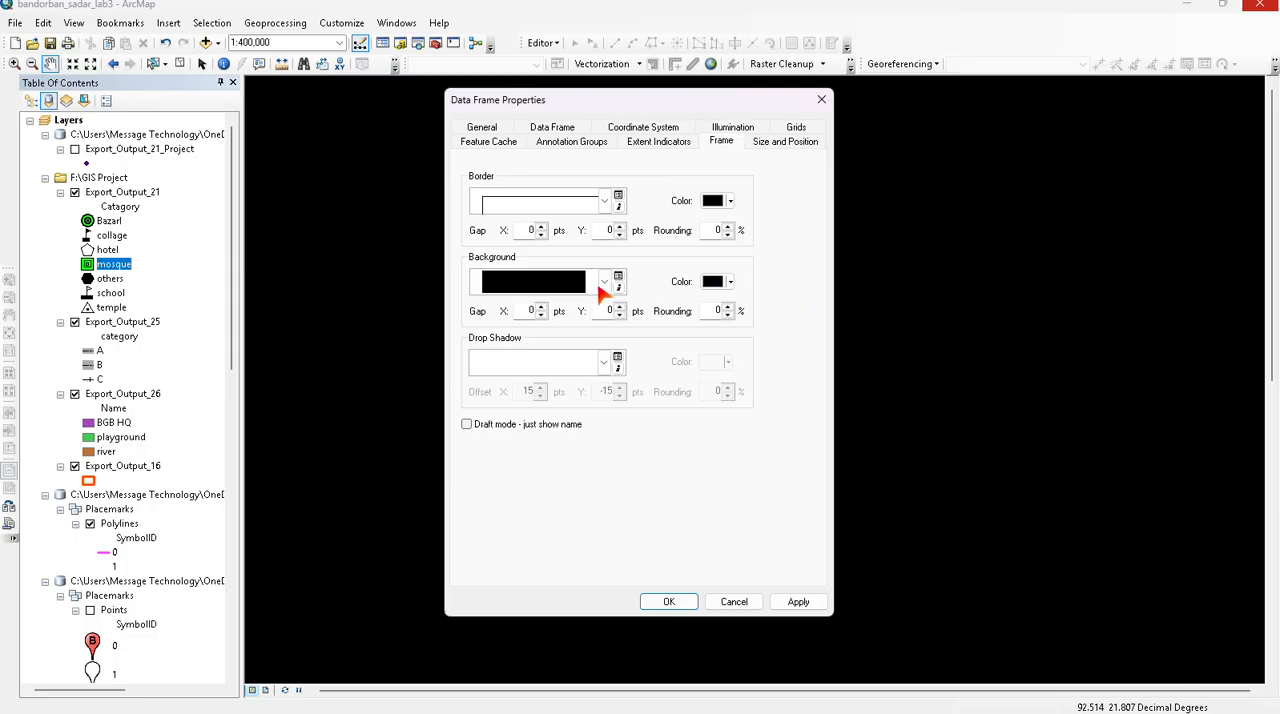
left_click(603, 284)
left_click(516, 422)
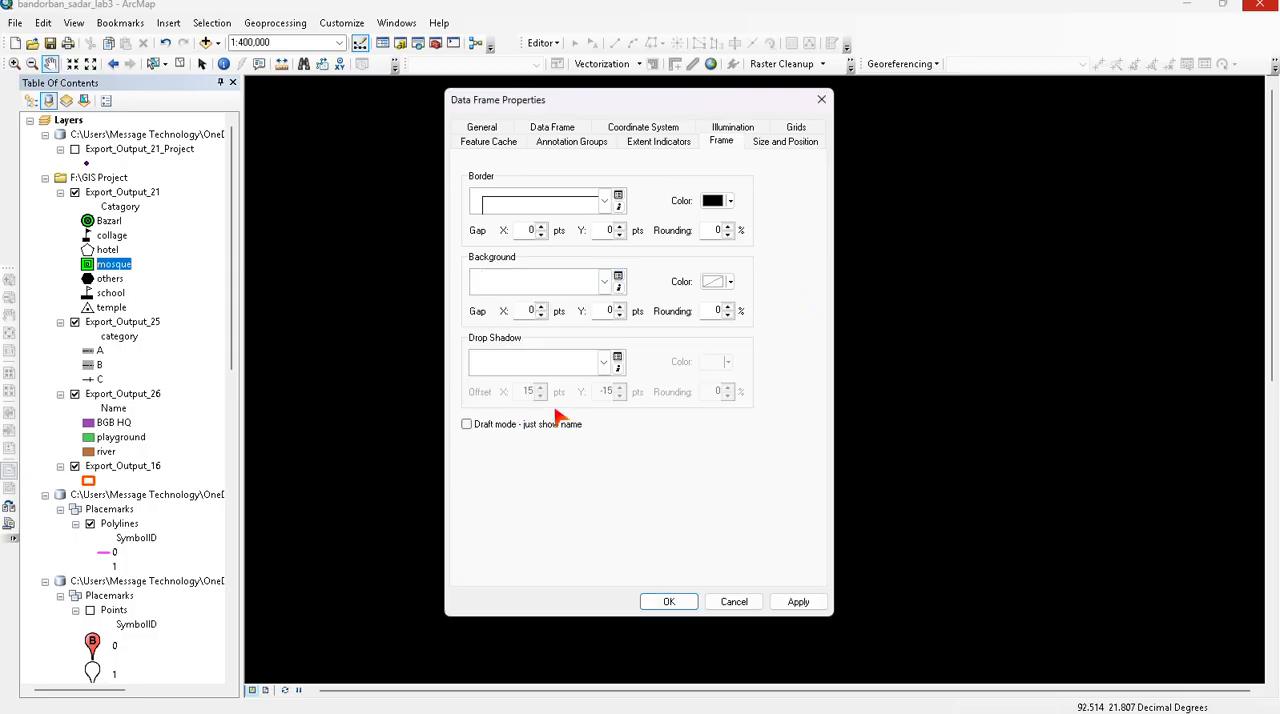
left_click(668, 601)
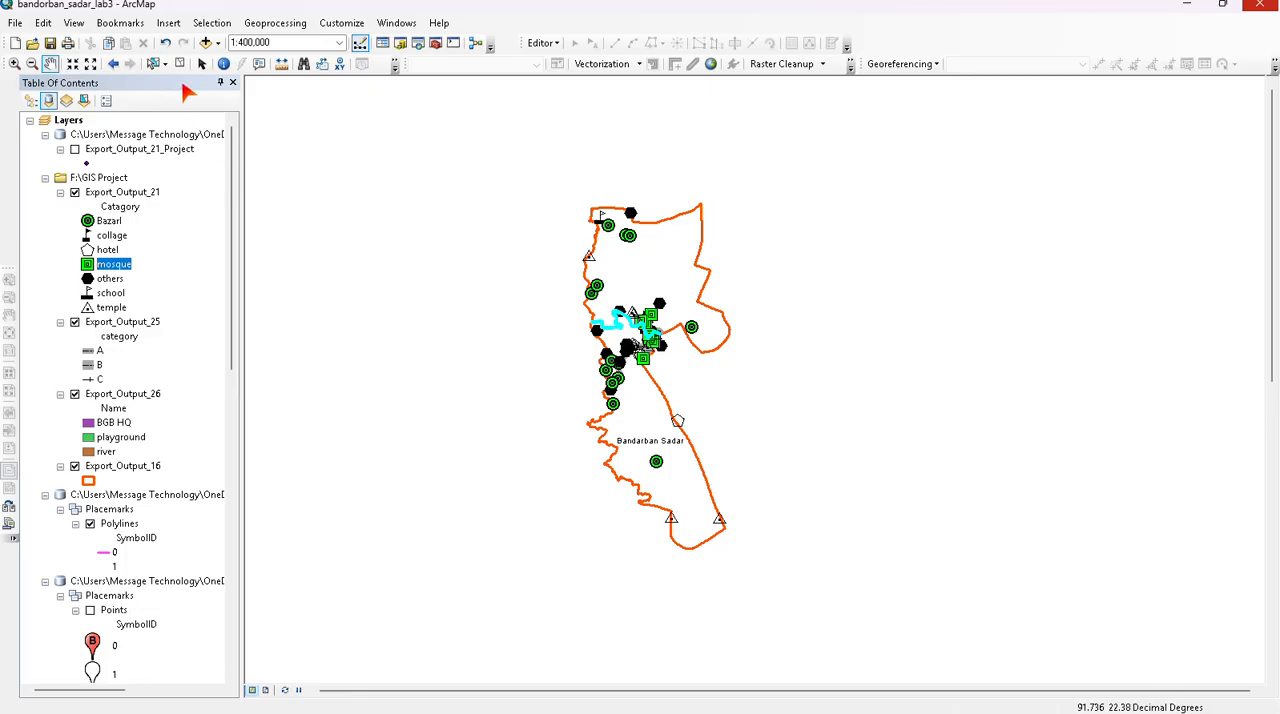
left_click(168, 23)
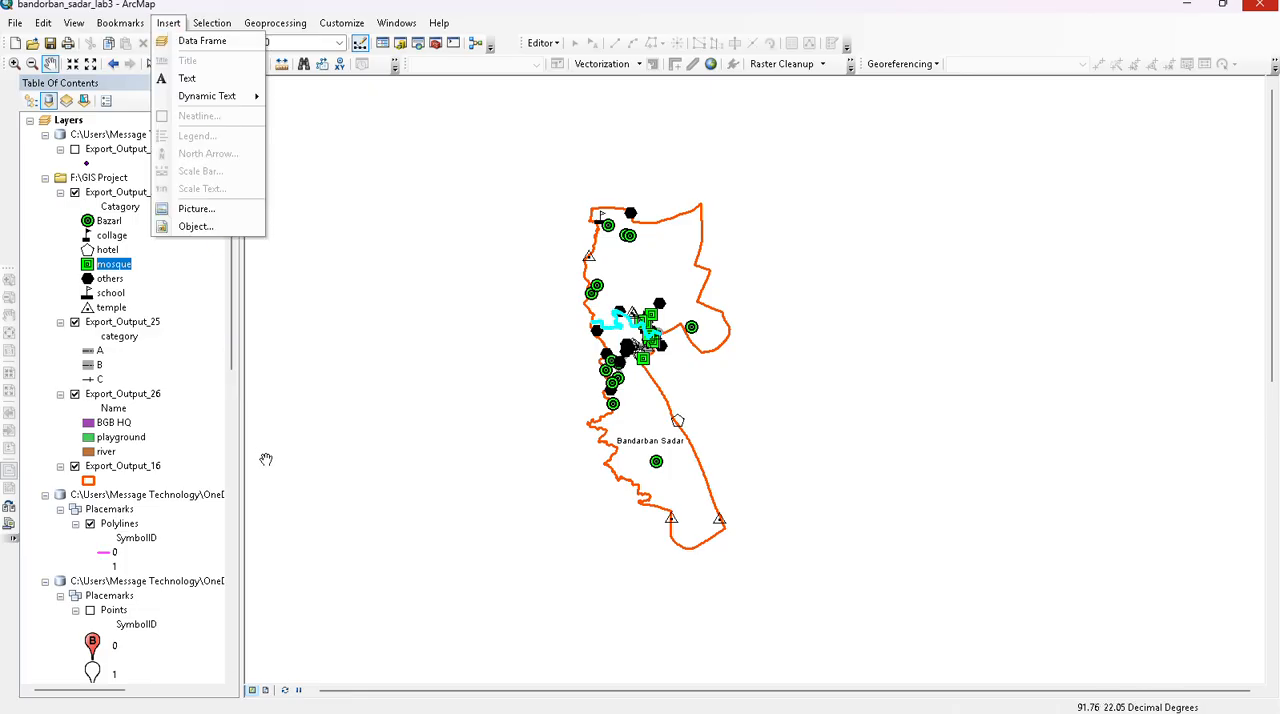
left_click(212, 23)
mouse_move(168, 23)
left_click(343, 306)
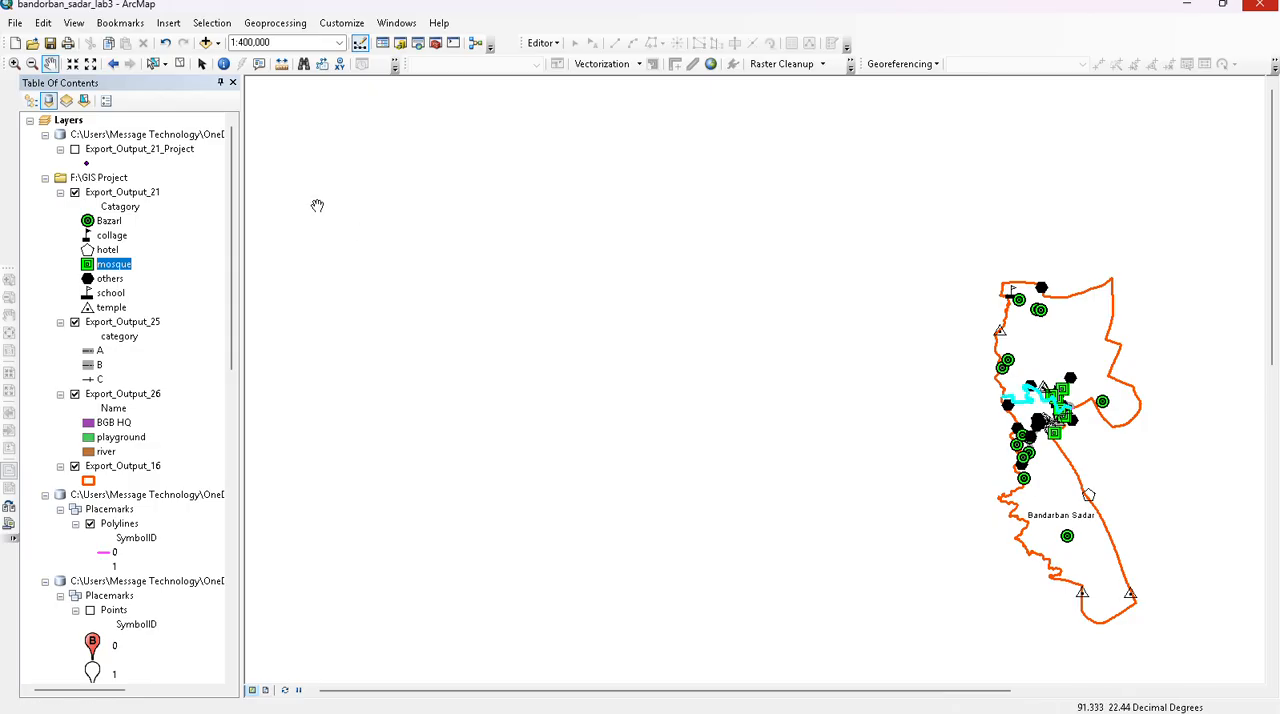
- Close the table of contents and switch the map from data view to layout view
left_click(233, 83)
left_click_drag(691, 418, 303, 323)
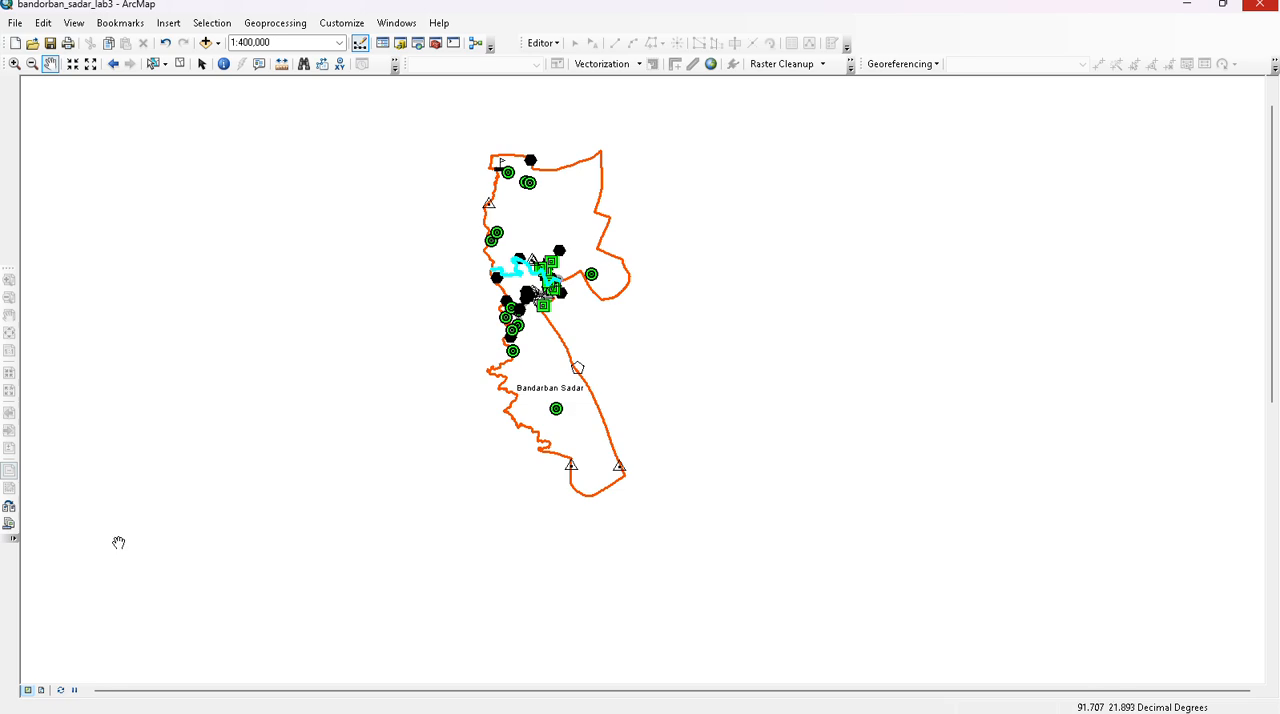
left_click(40, 694)
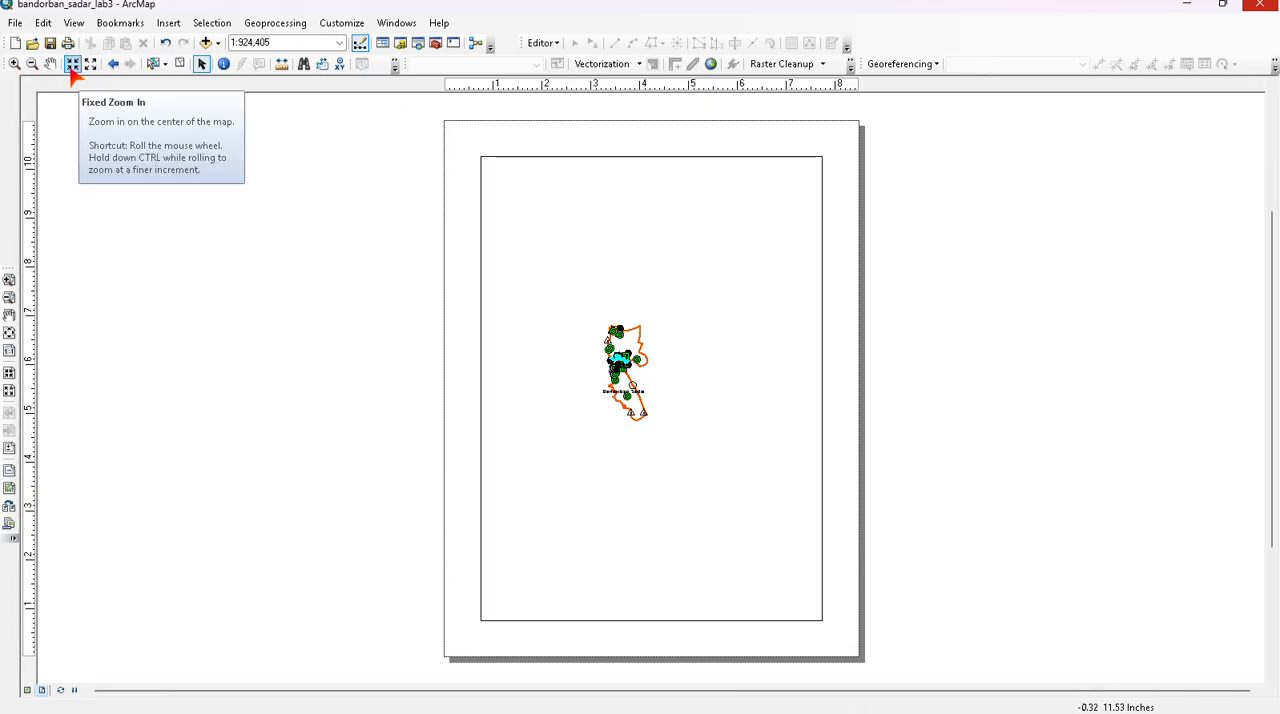
- Enlarge the map to a scale of 1:250,000 and centre the Bandarban Sadar boundary within the layout's data frame
left_click(72, 64)
left_click(72, 64)
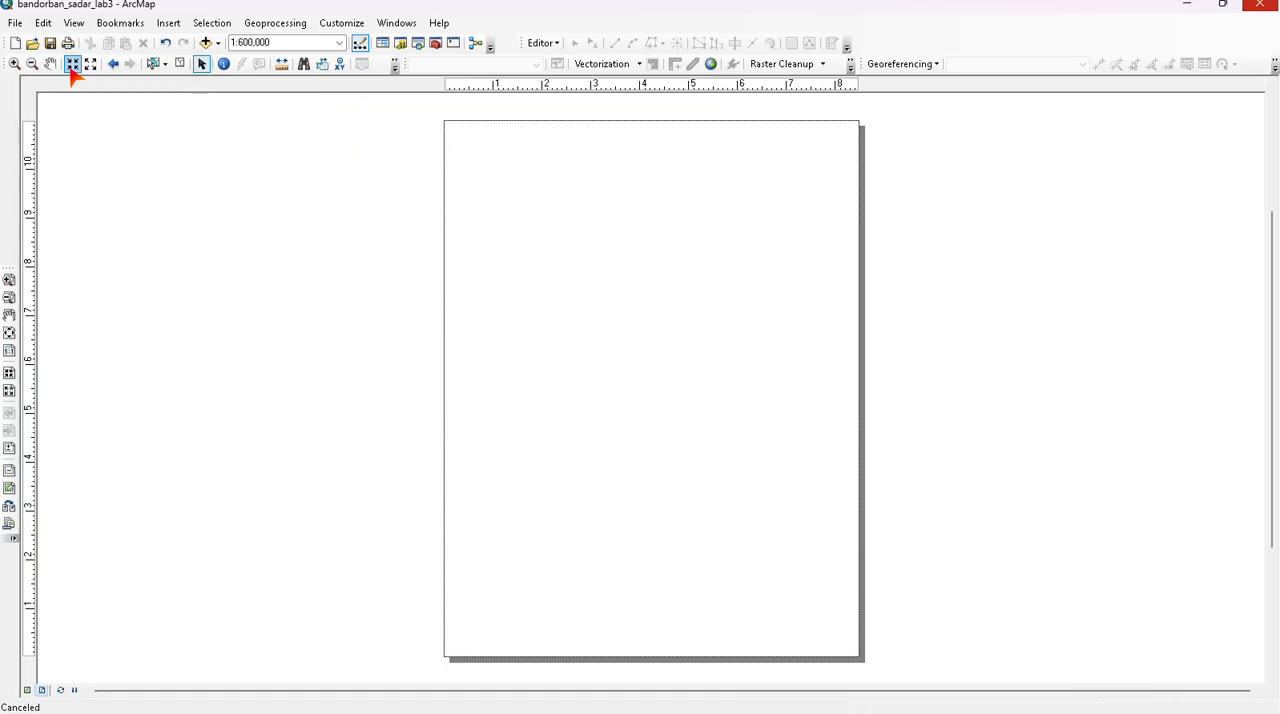
left_click(72, 65)
left_click(72, 65)
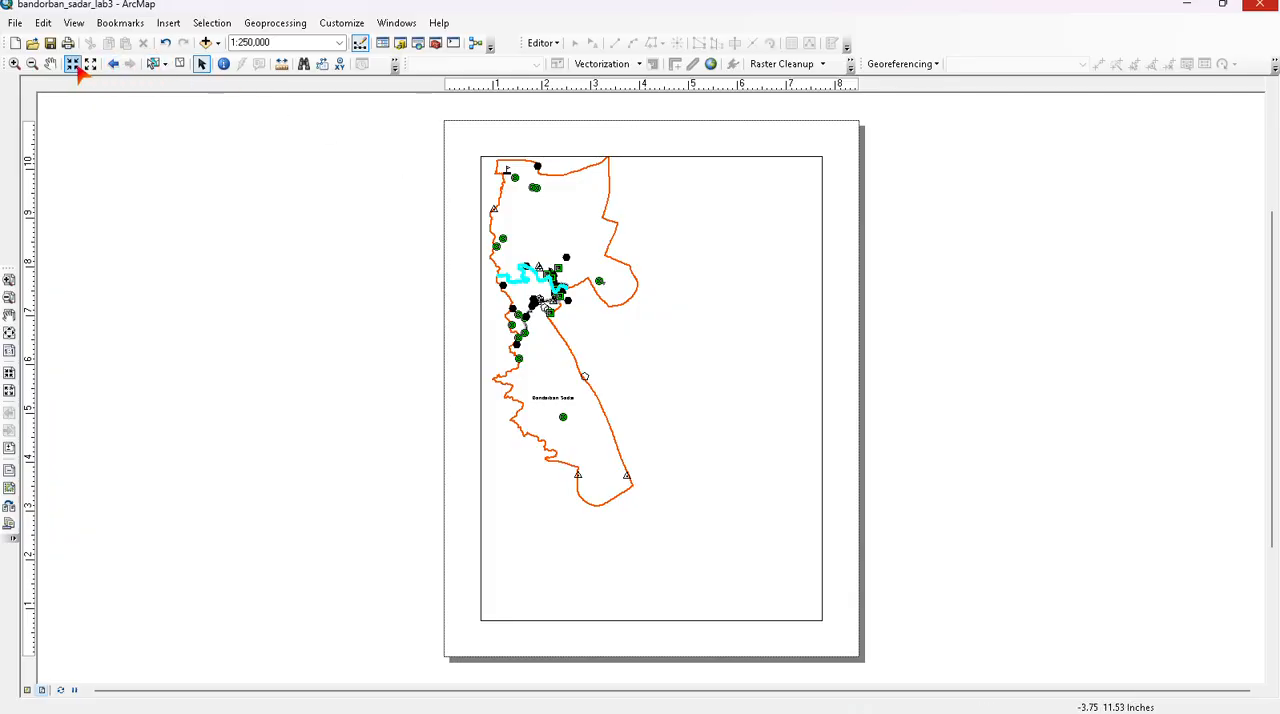
left_click(50, 64)
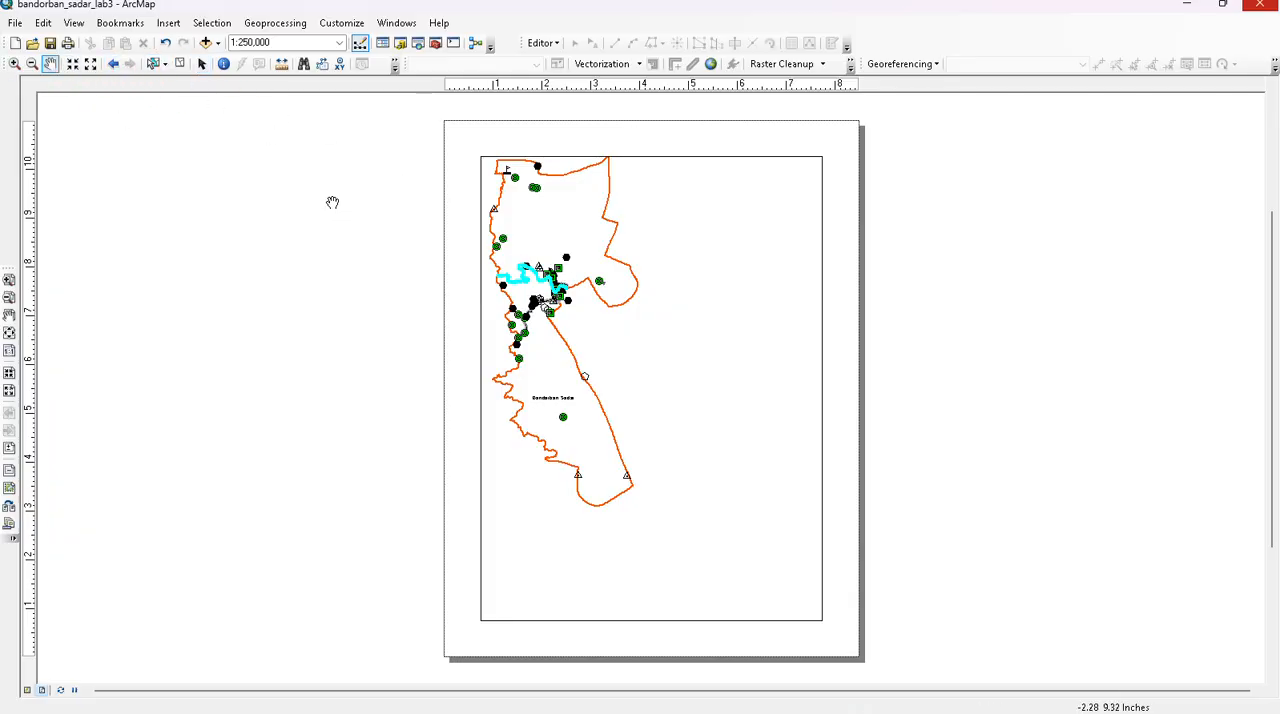
left_click_drag(604, 319, 638, 381)
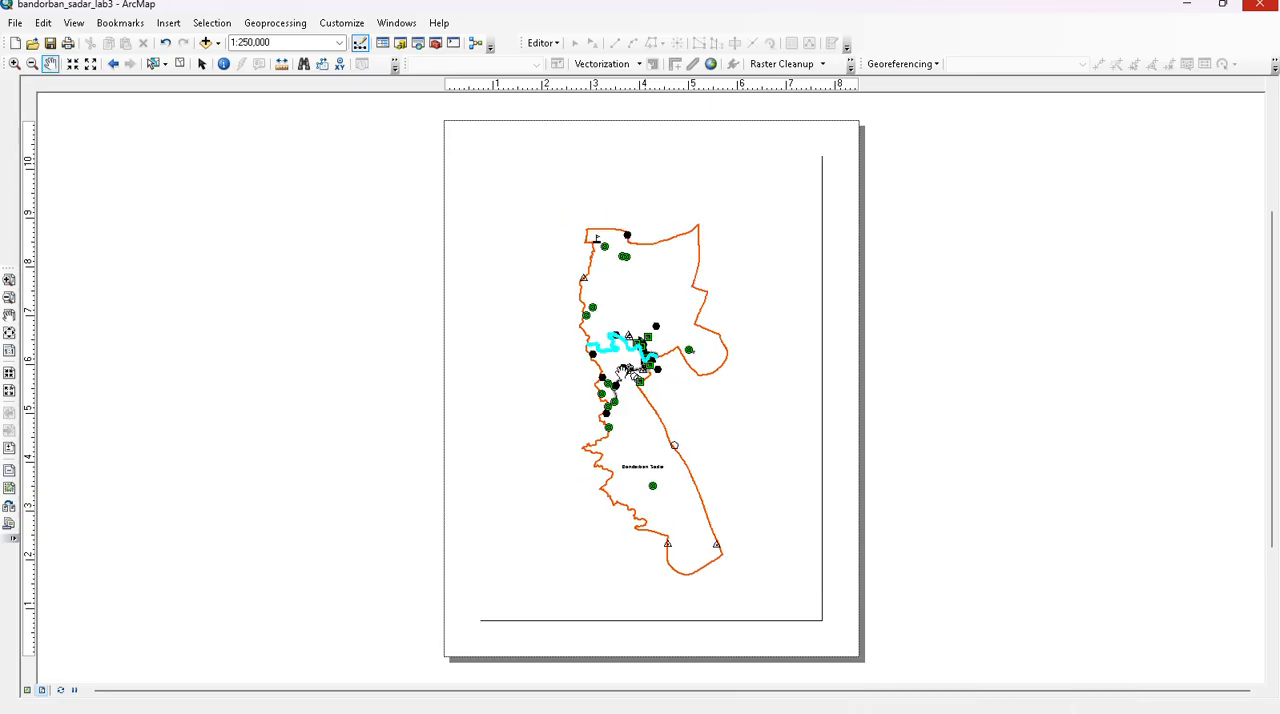
scroll(638, 381, "down", 1)
scroll(638, 381, "down", 1)
scroll(682, 363, "up", 3)
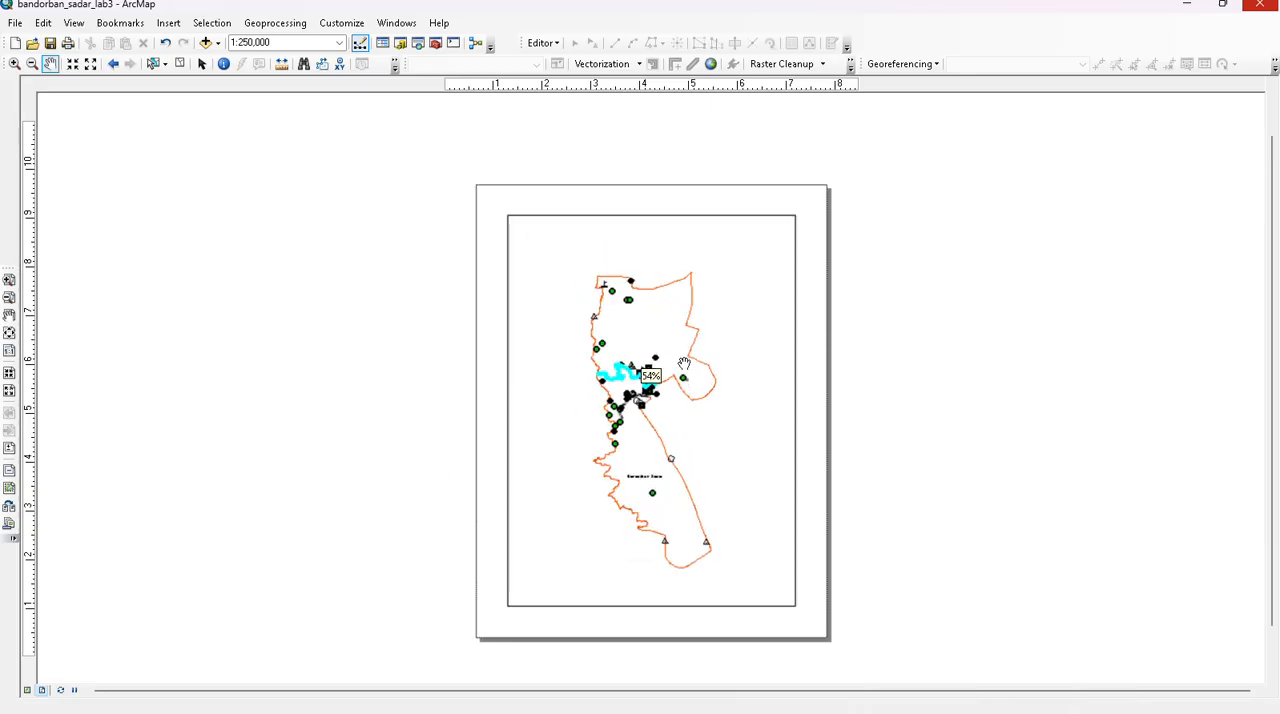
scroll(656, 438, "down", 2)
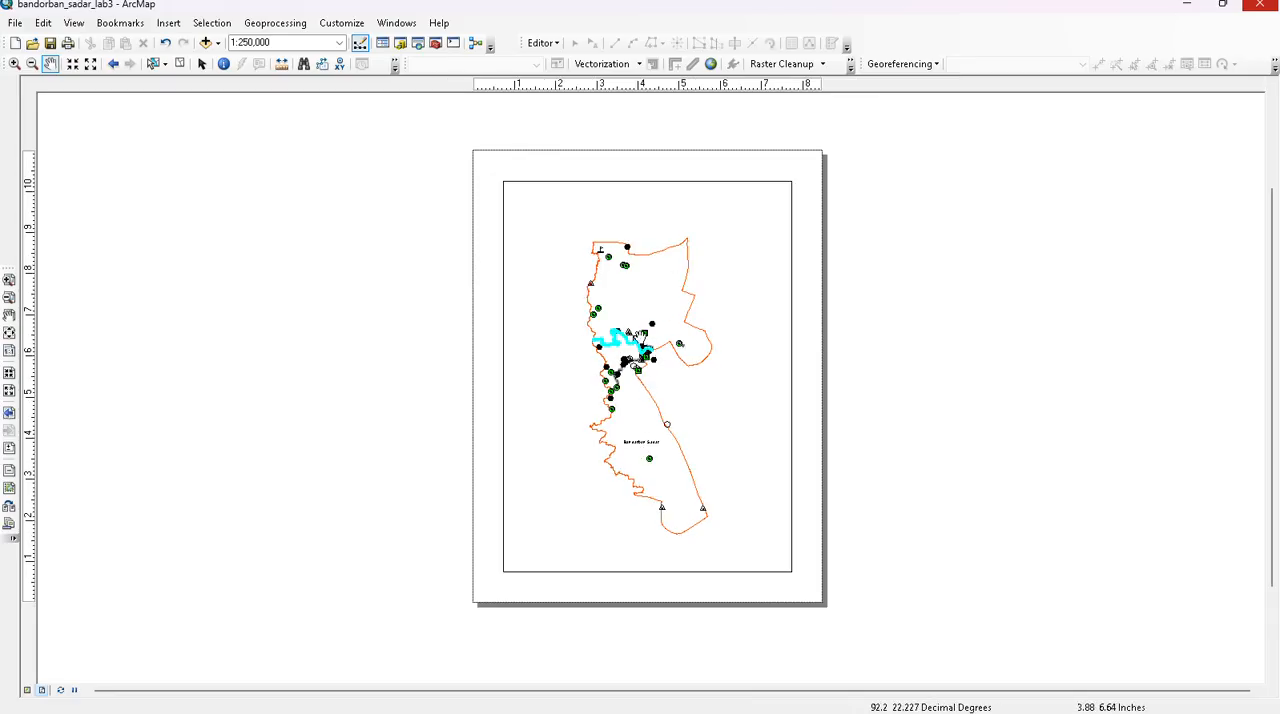
- Clear the selected features, then enlarge the map to 1:200,000 and shift it slightly upward to fit the data frame
left_click(344, 280)
left_click(152, 66)
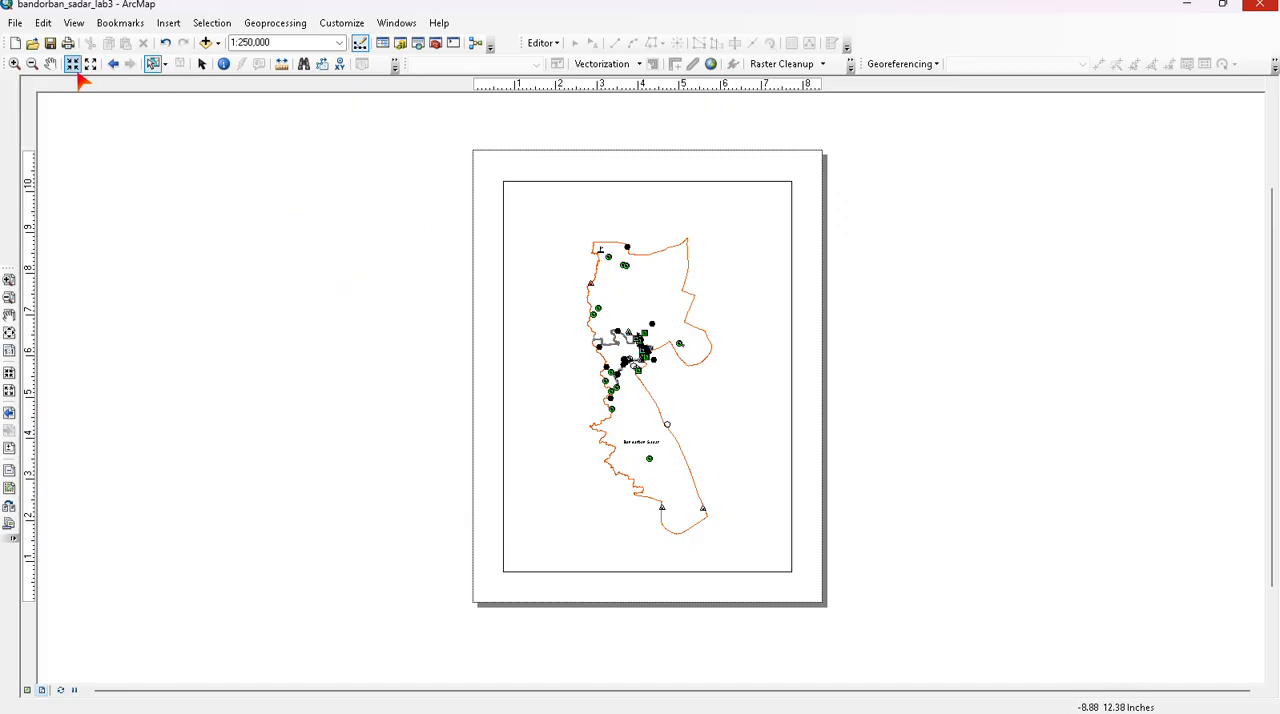
left_click(72, 66)
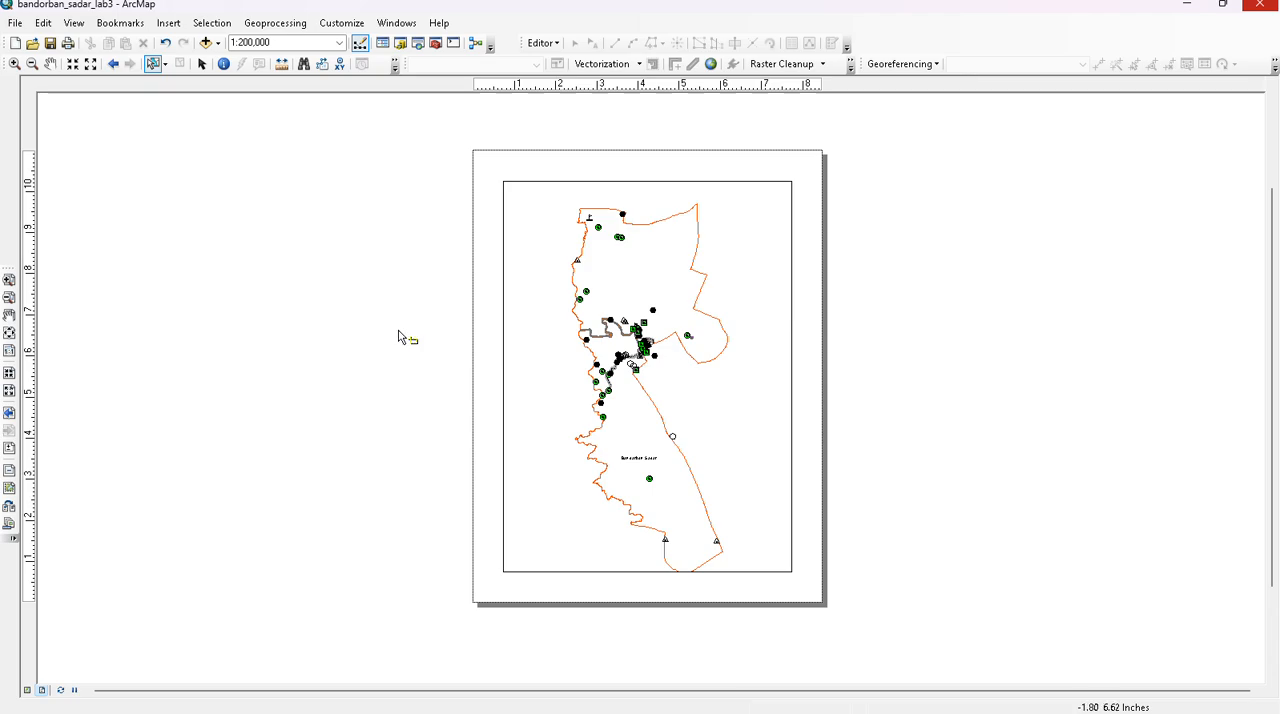
left_click(50, 63)
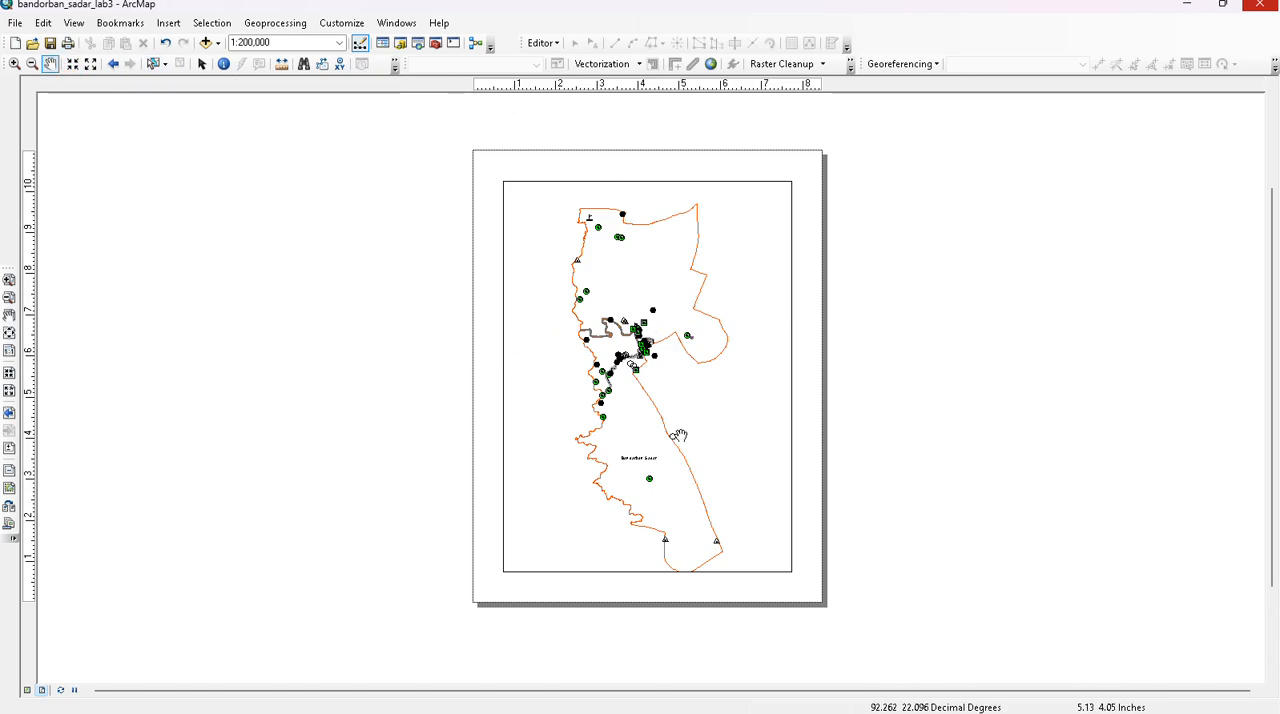
left_click_drag(645, 424, 648, 412)
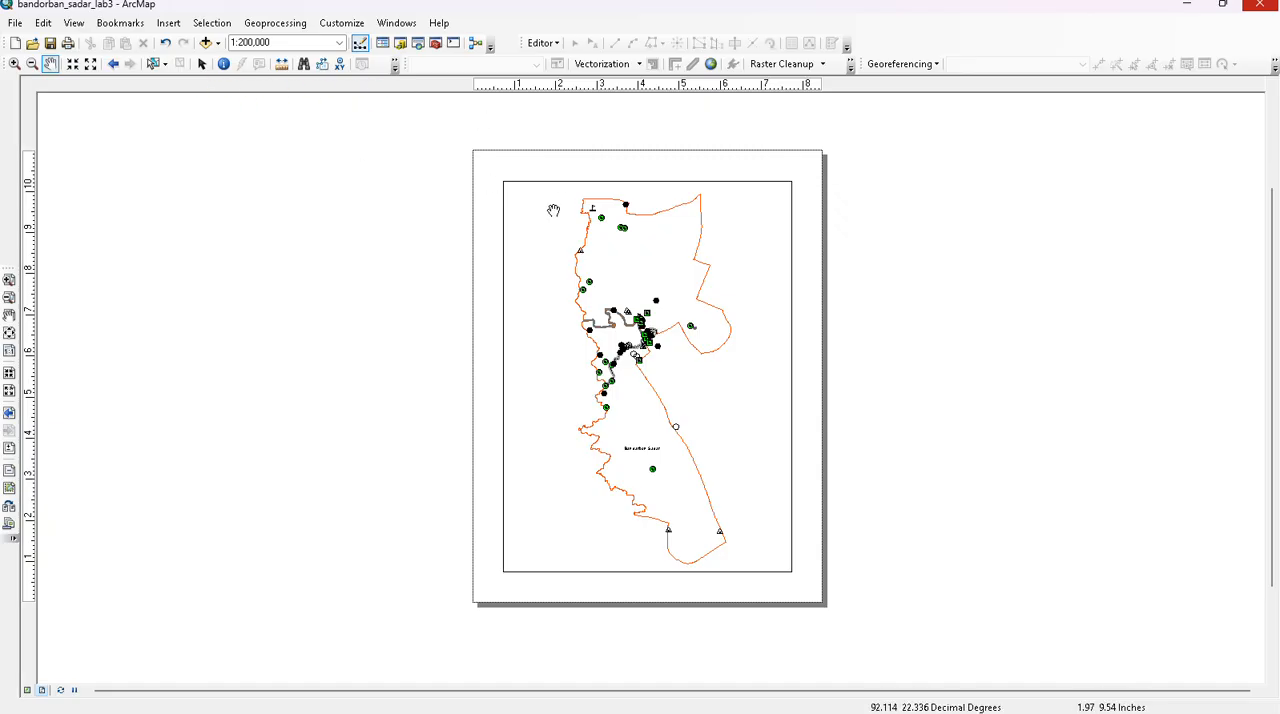
- Extend all four sides of the data frame outward so it sits closer to the page edges
left_click(201, 64)
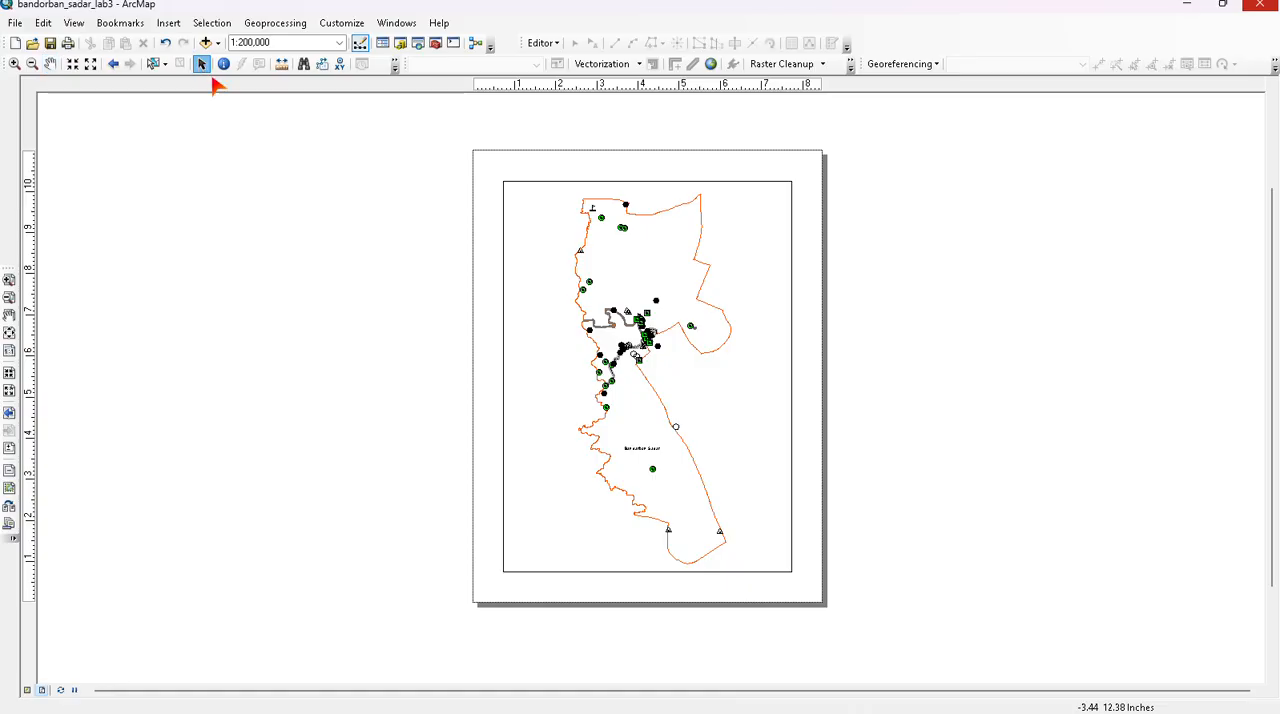
left_click(626, 183)
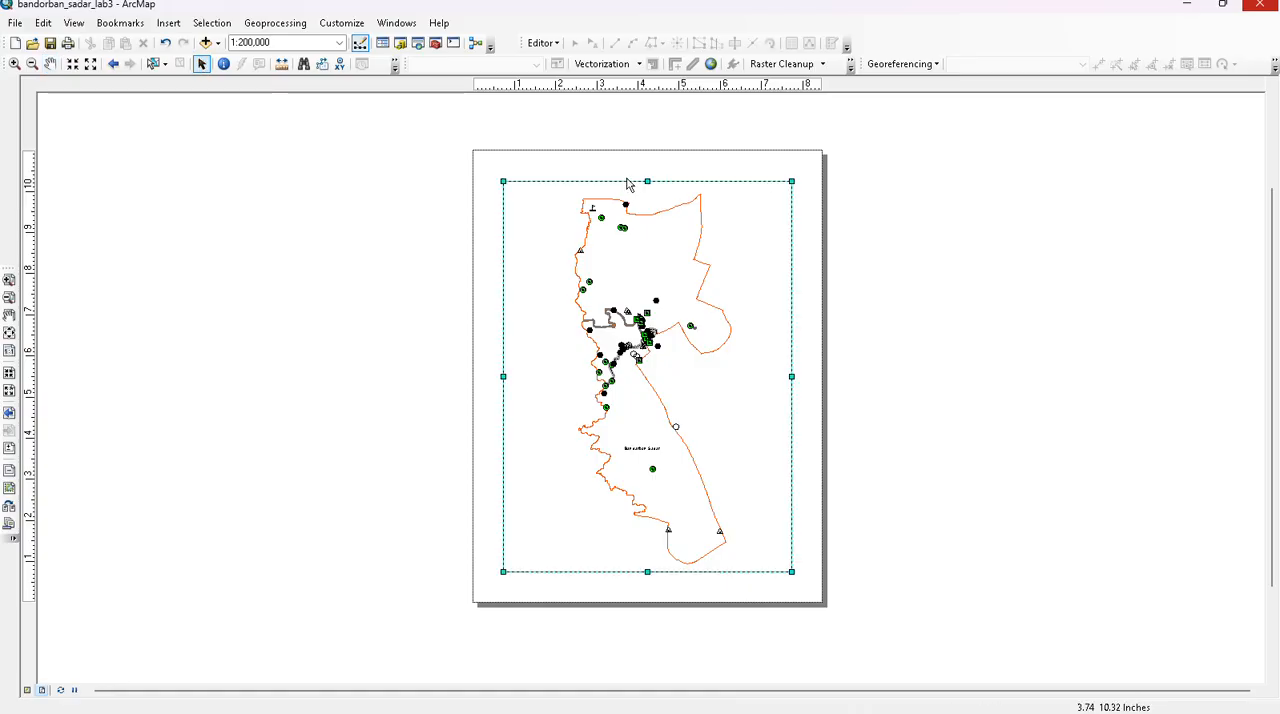
left_click_drag(646, 178, 647, 165)
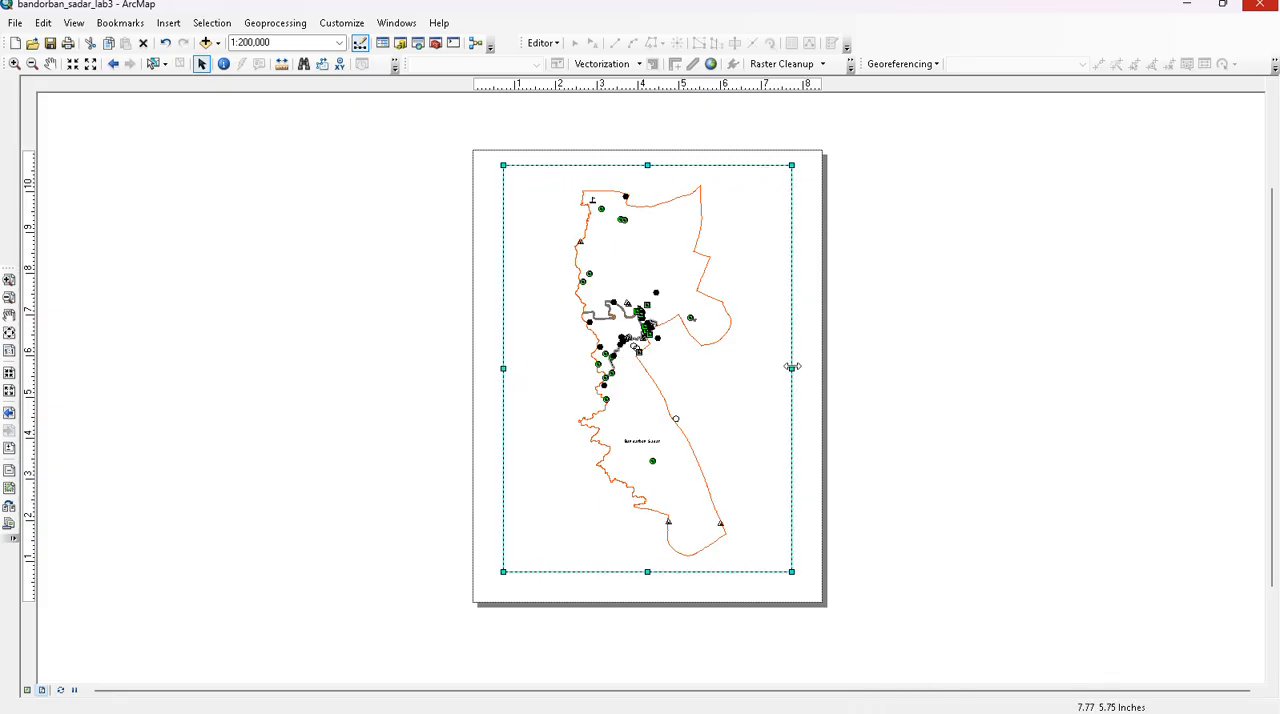
left_click_drag(791, 368, 804, 374)
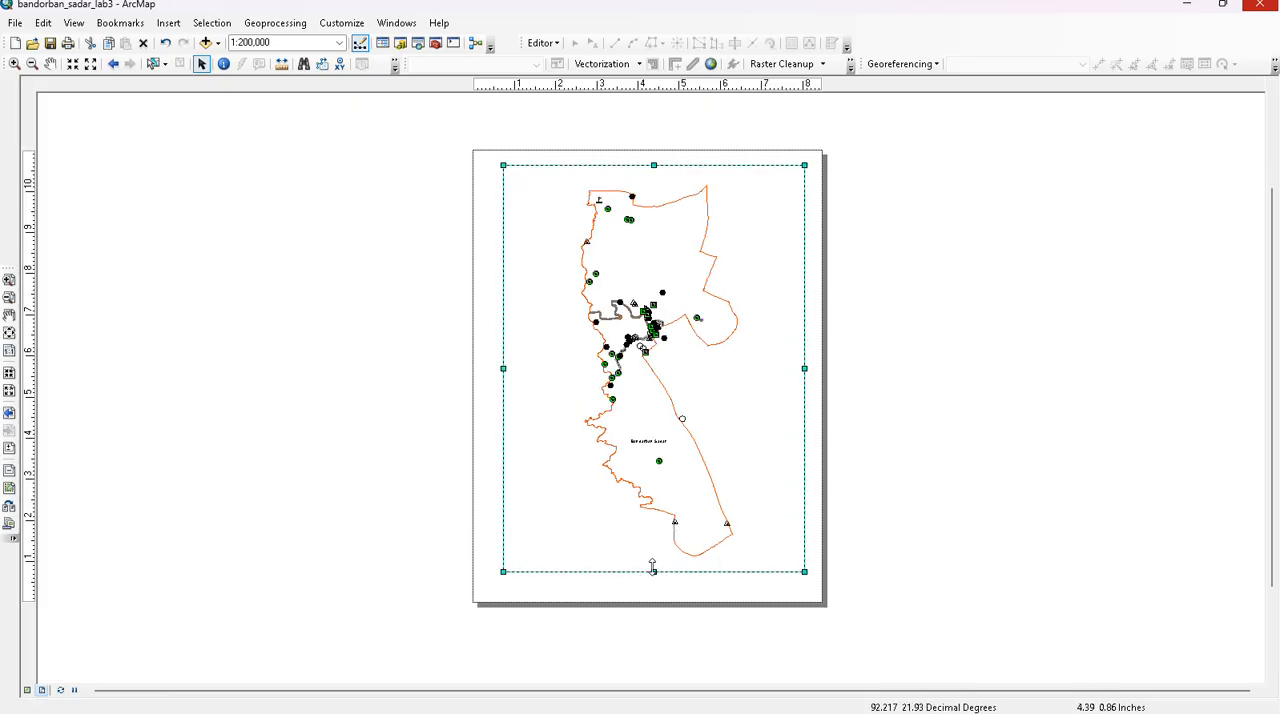
left_click_drag(653, 571, 649, 585)
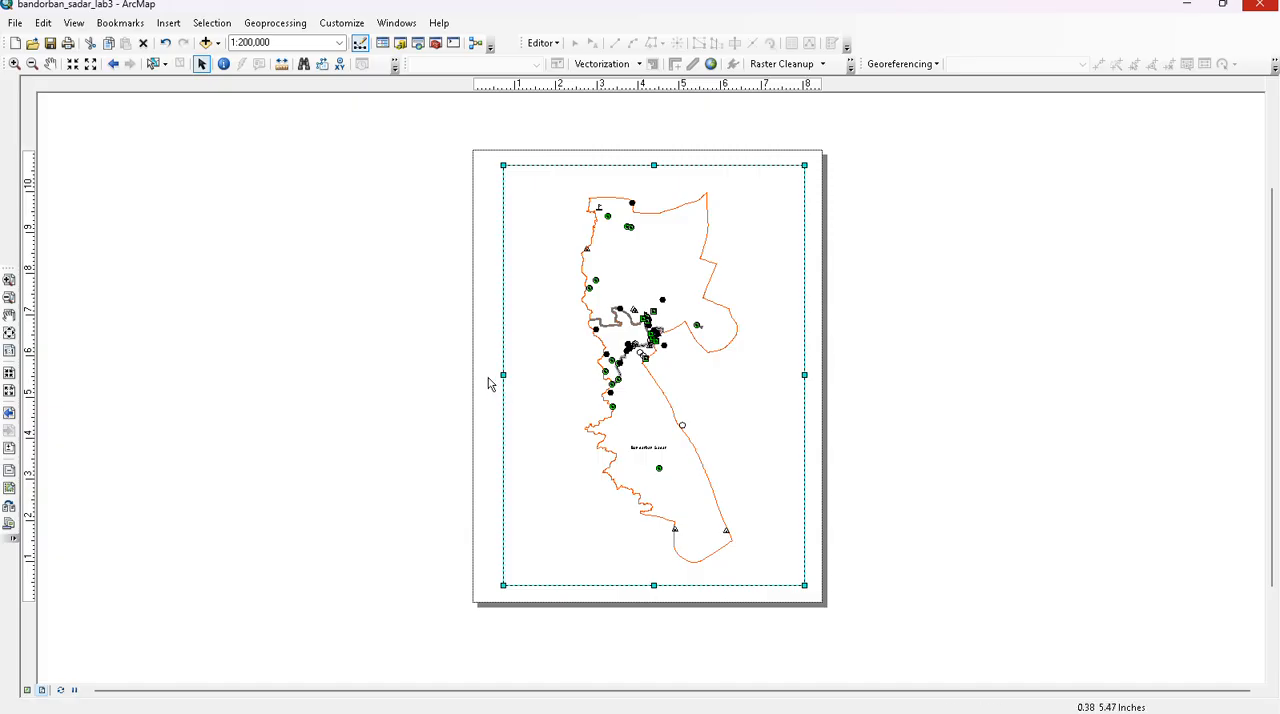
left_click_drag(502, 374, 501, 374)
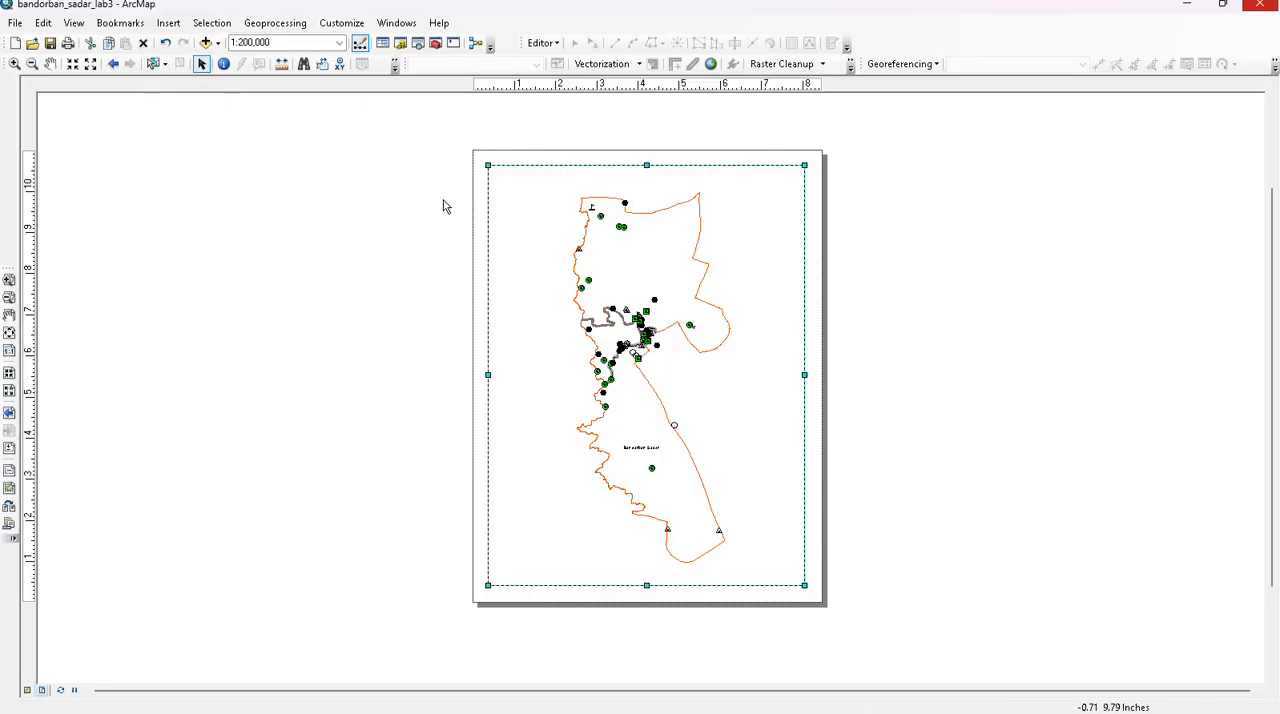
- Insert the title "Bandarban Sadar" on the map layout and dismiss the message notification
left_click(168, 27)
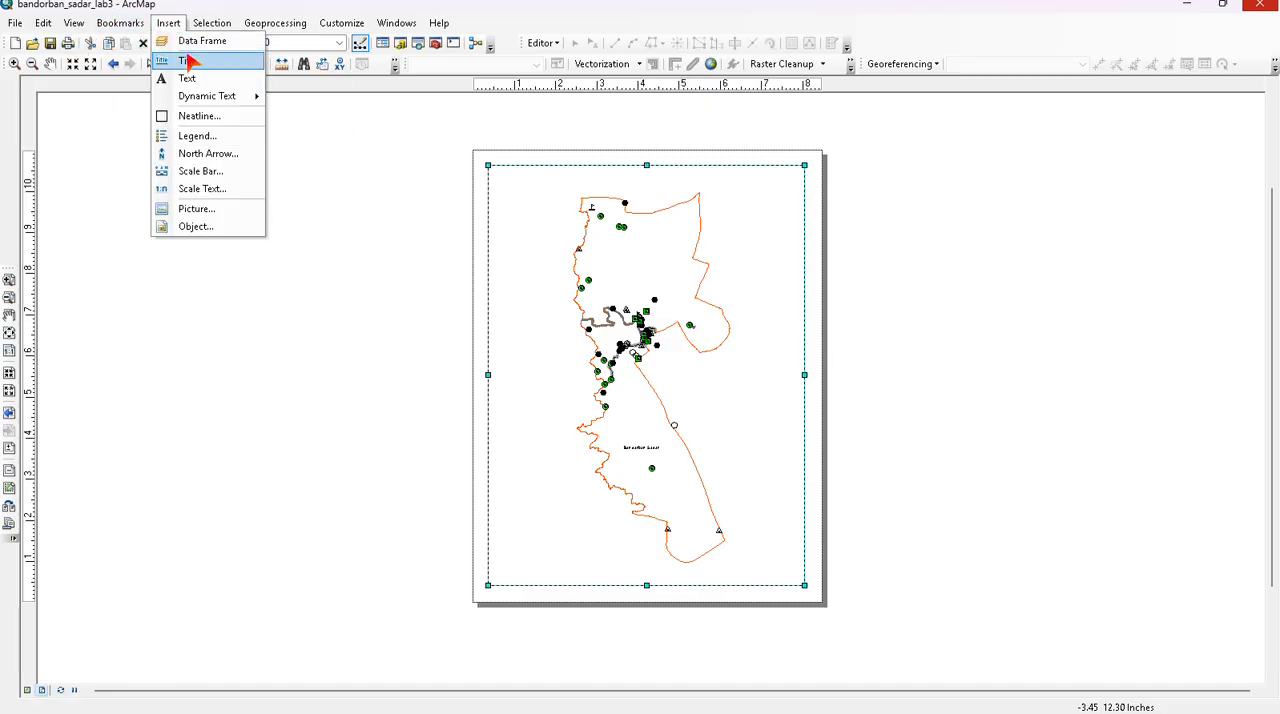
left_click(189, 61)
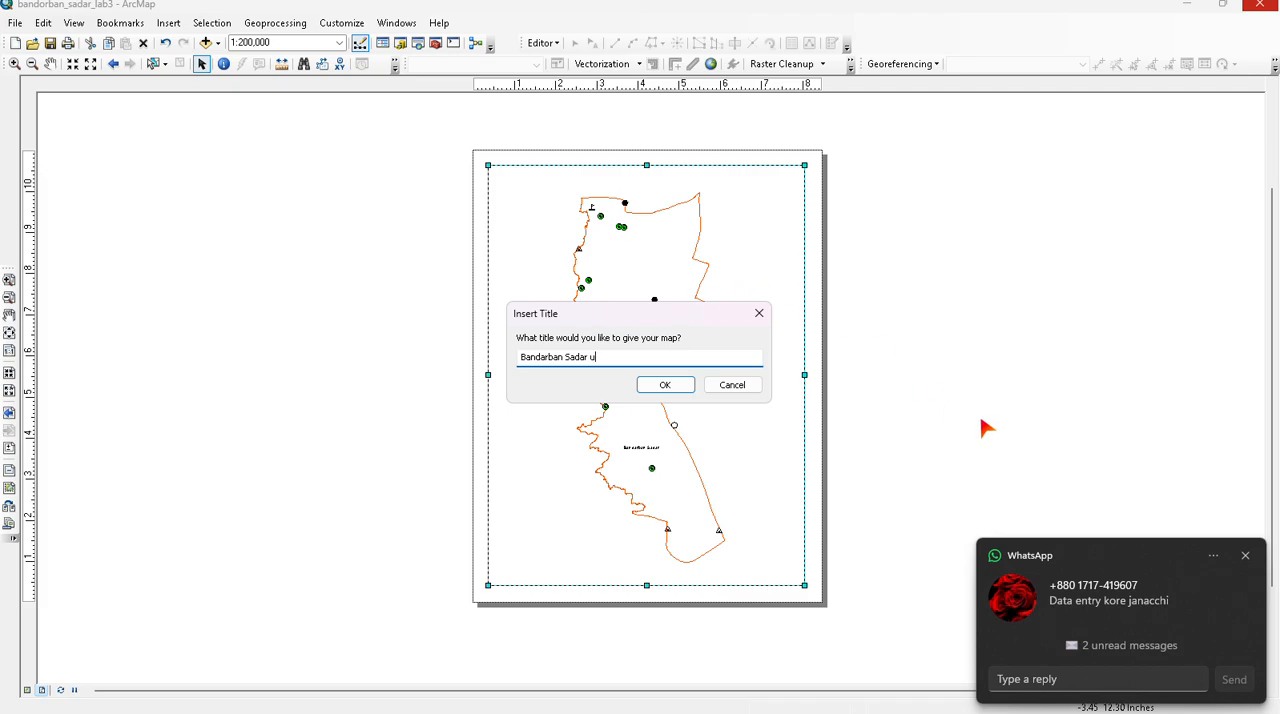
left_click(1245, 555)
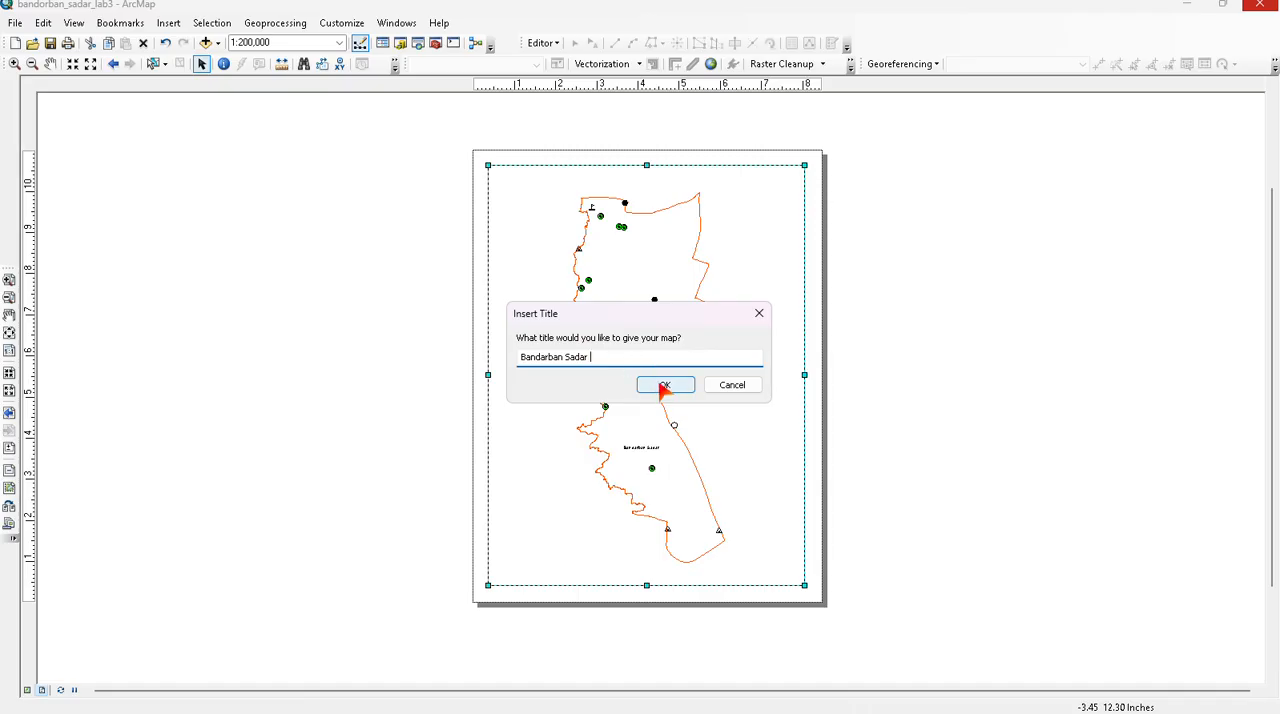
left_click(664, 386)
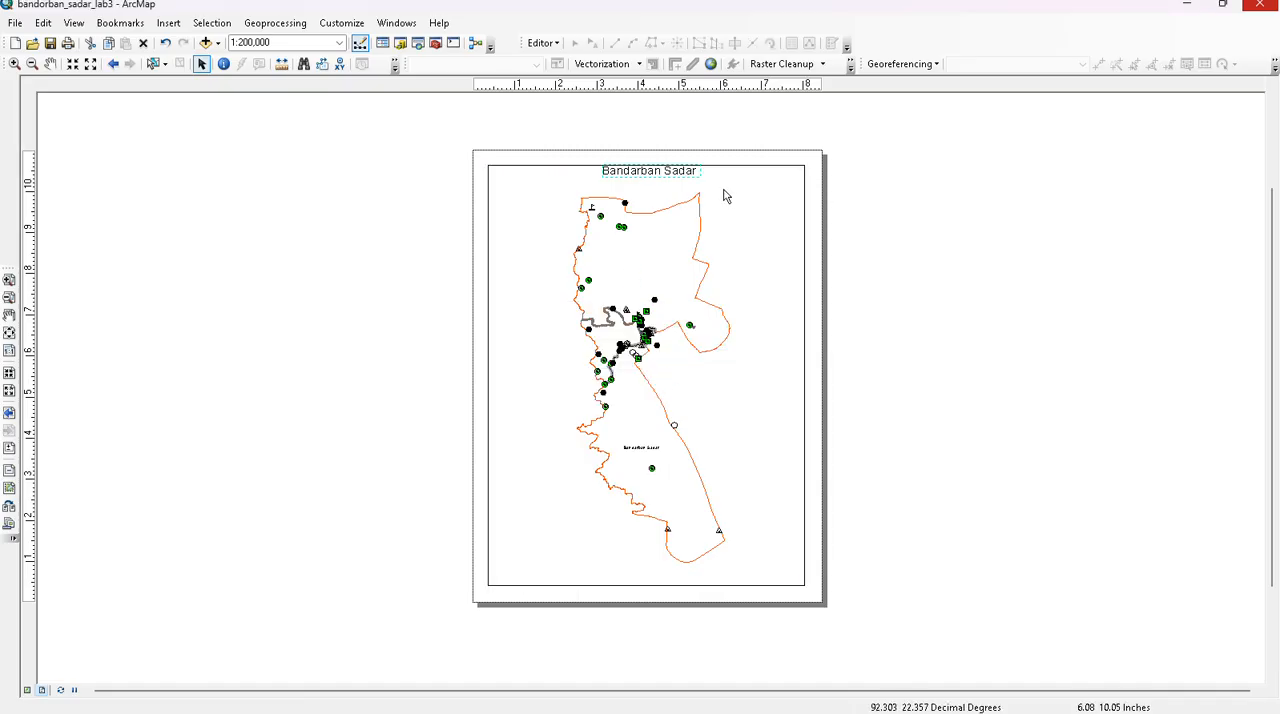
- Insert the ESRI North 9 north arrow, place it in the upper-right corner of the data frame and enlarge it
left_click(168, 22)
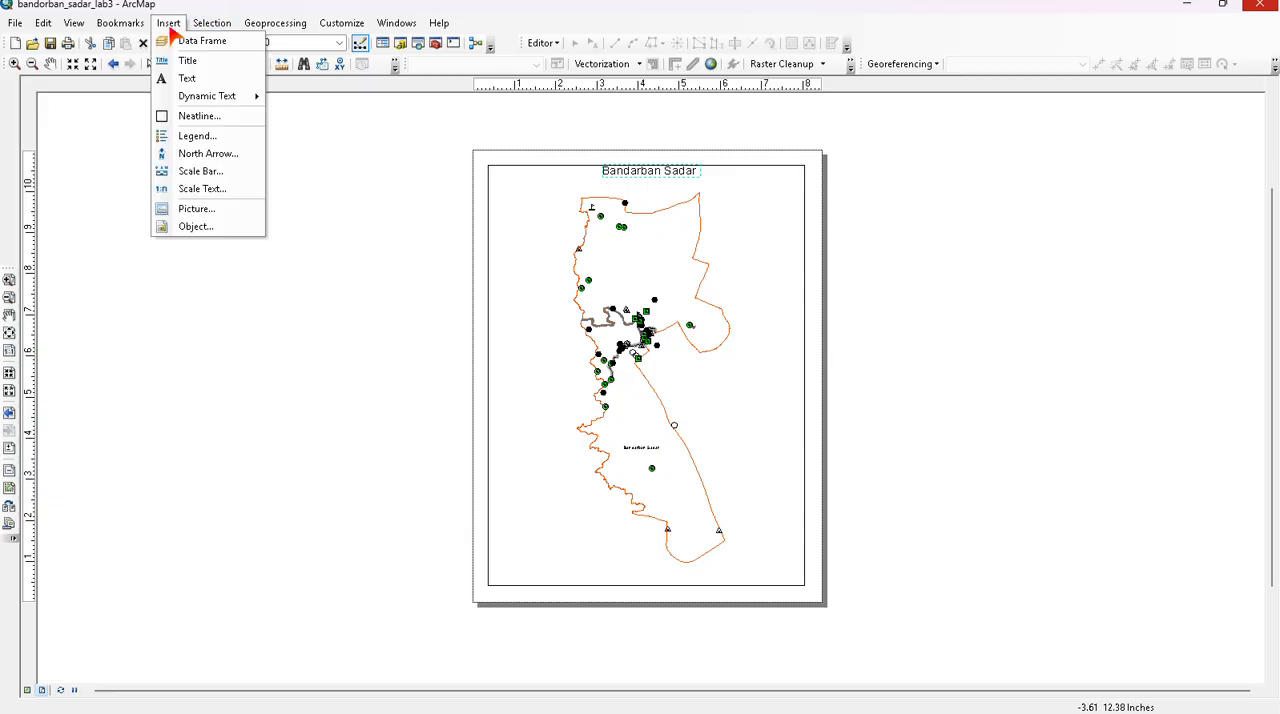
left_click(203, 156)
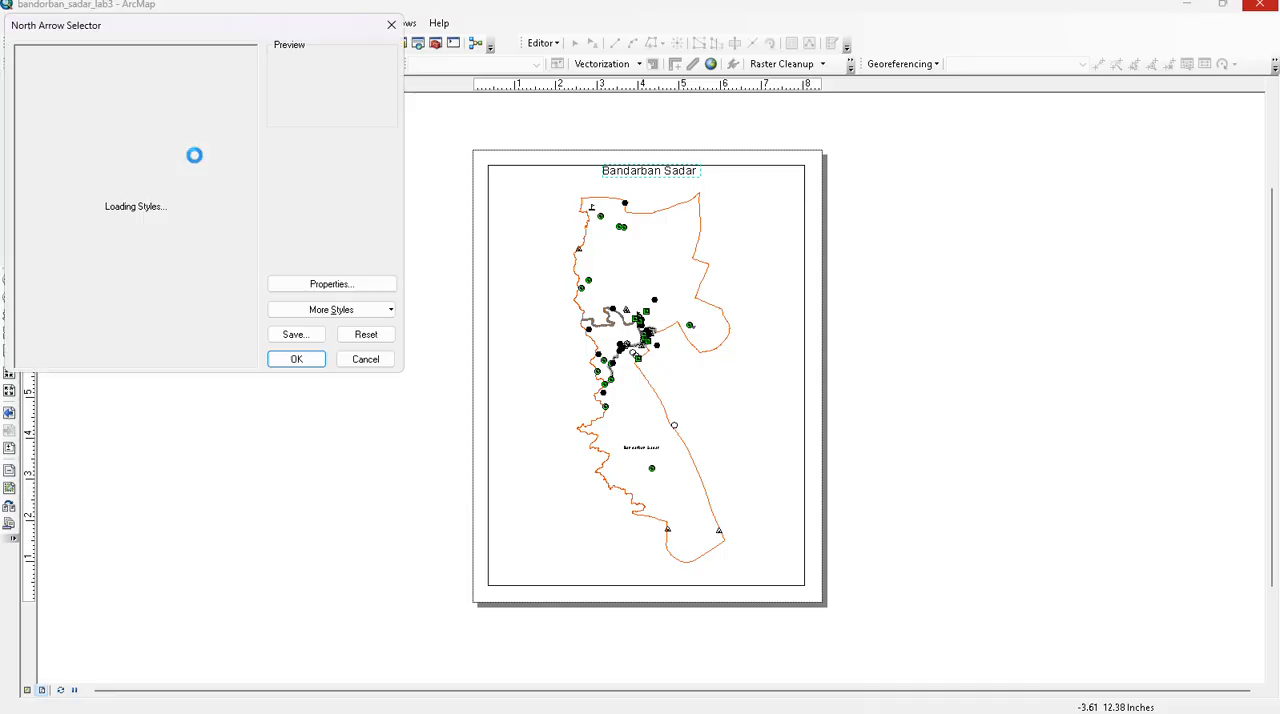
left_click(127, 115)
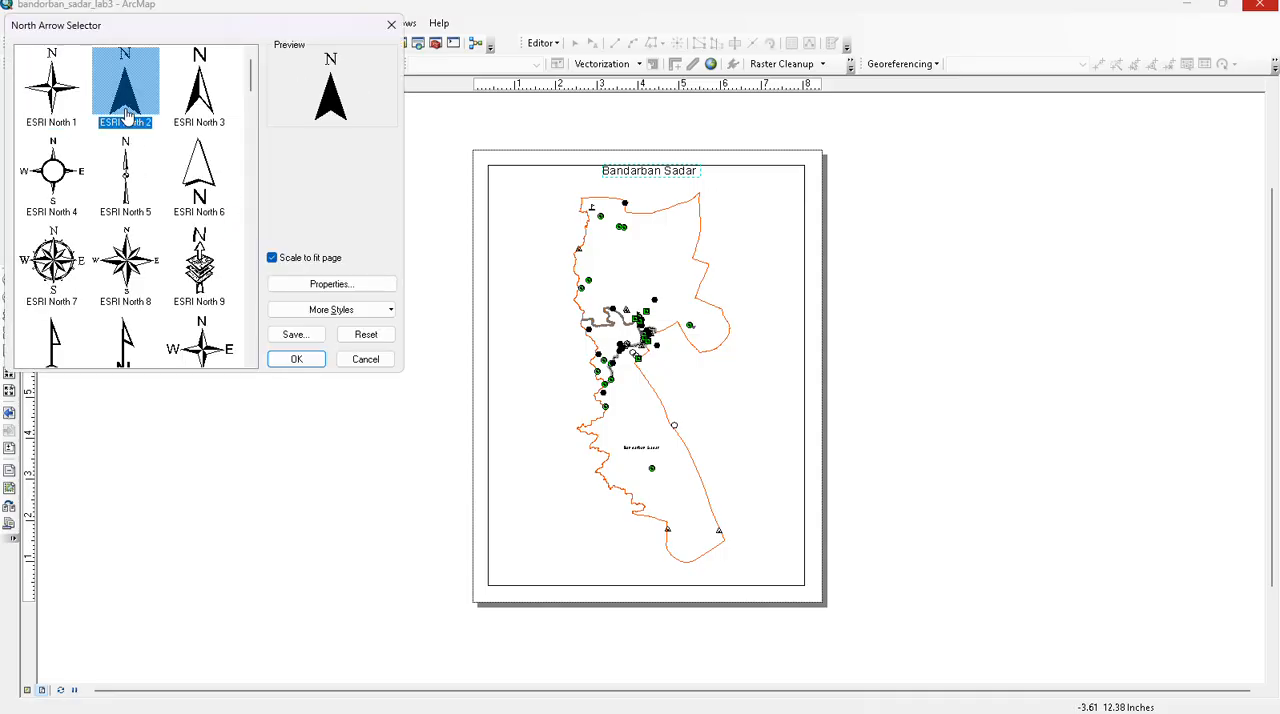
left_click(205, 118)
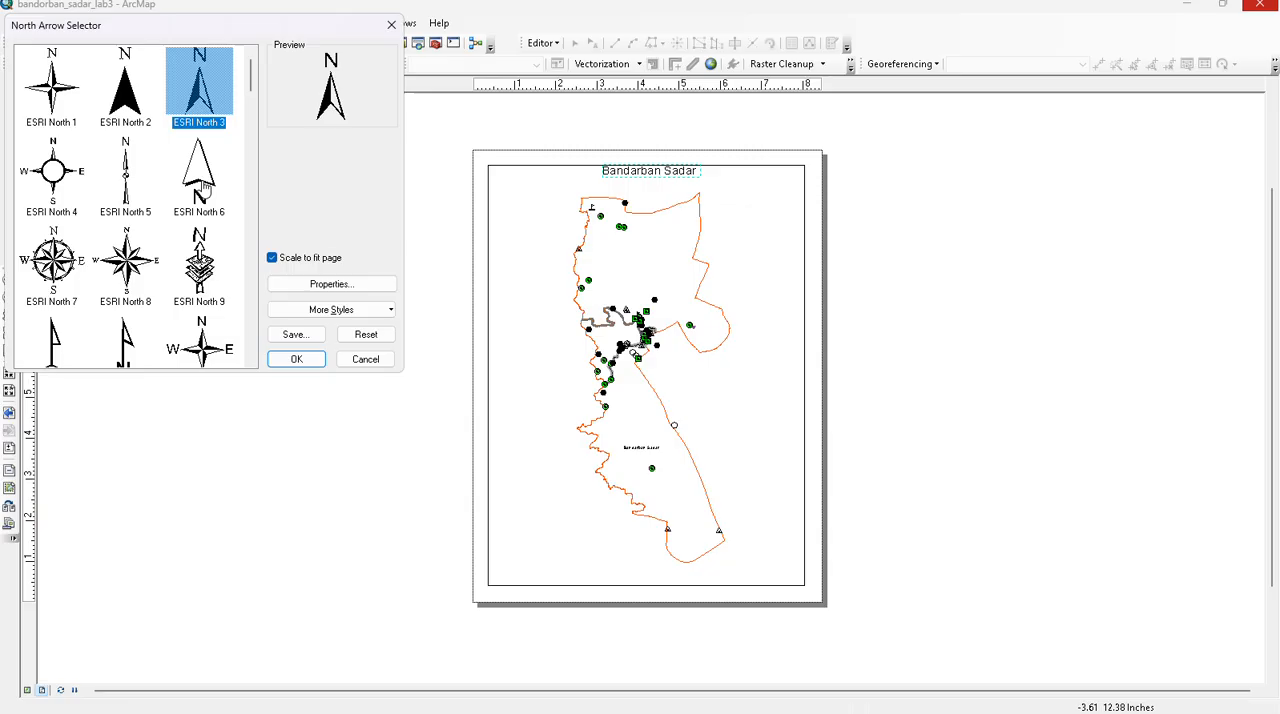
left_click(203, 298)
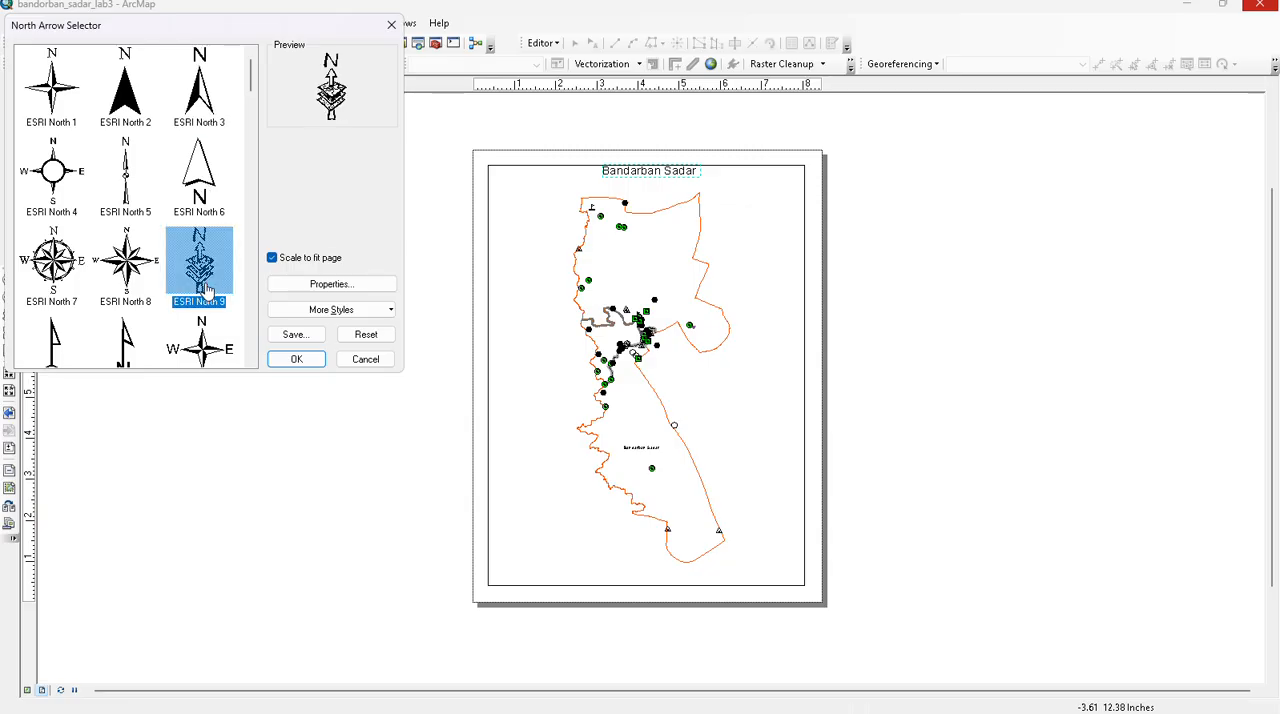
left_click(303, 359)
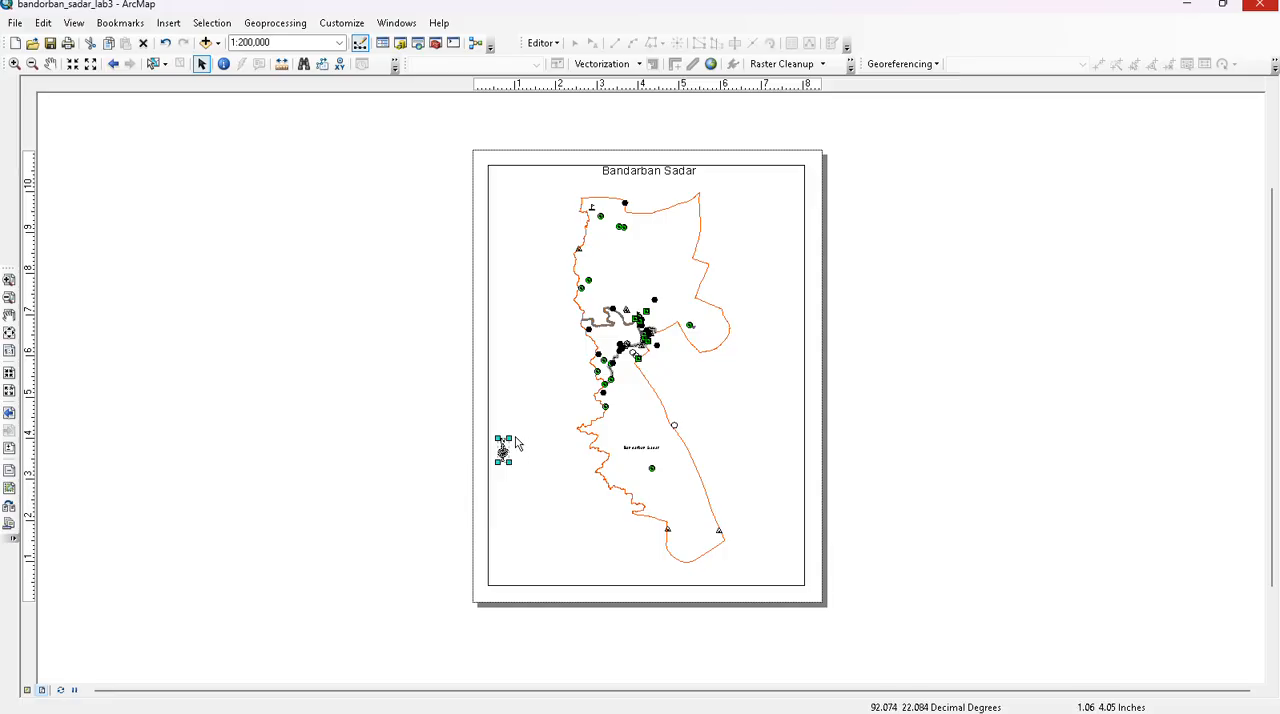
left_click_drag(509, 438, 767, 251)
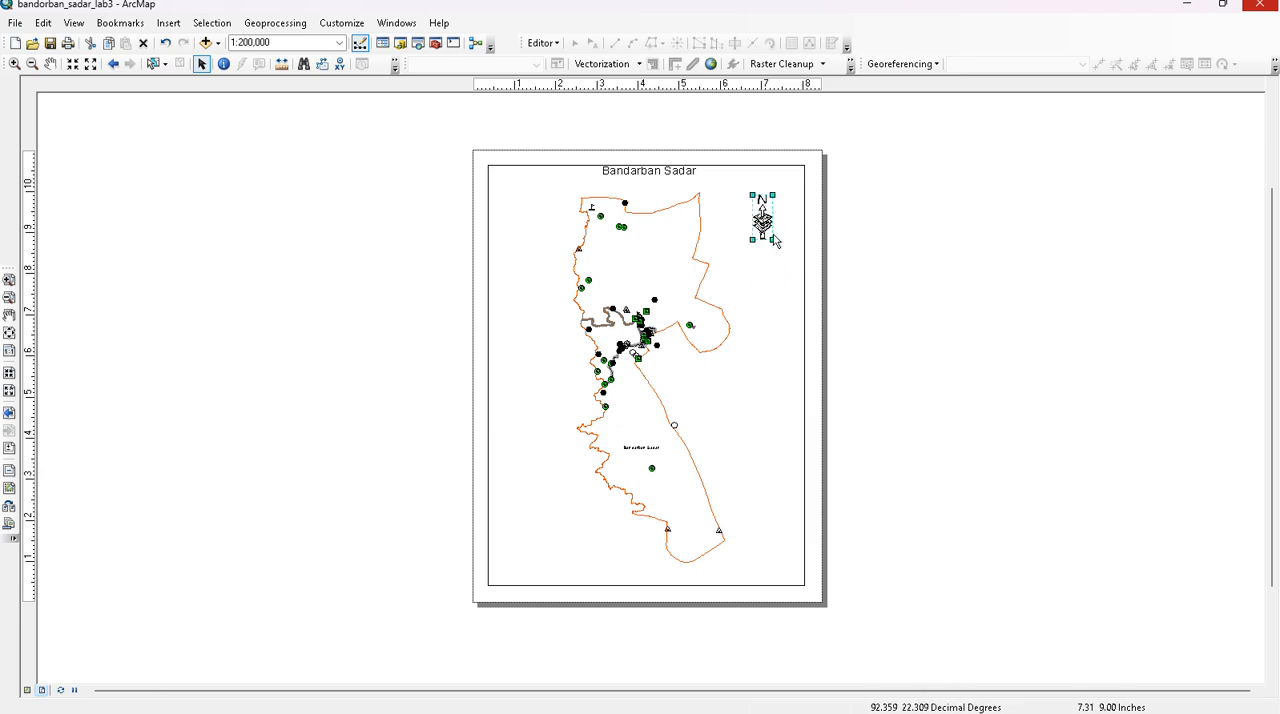
left_click(172, 24)
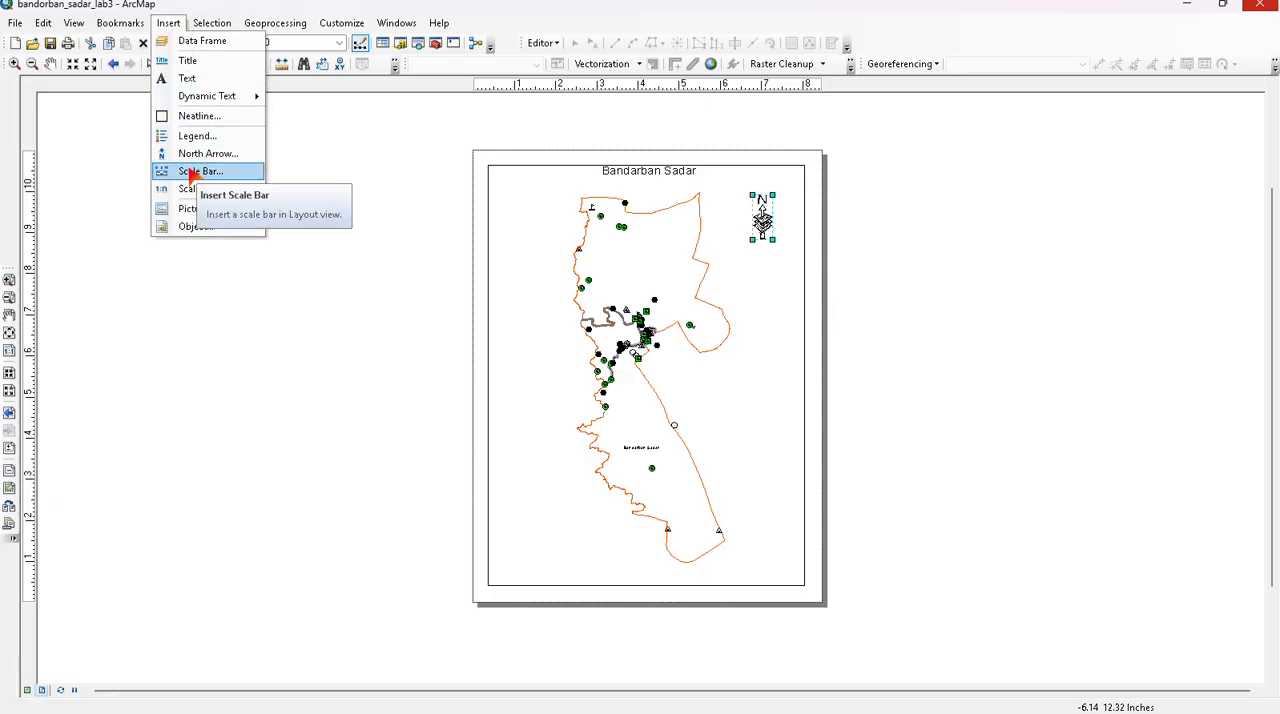
left_click(192, 135)
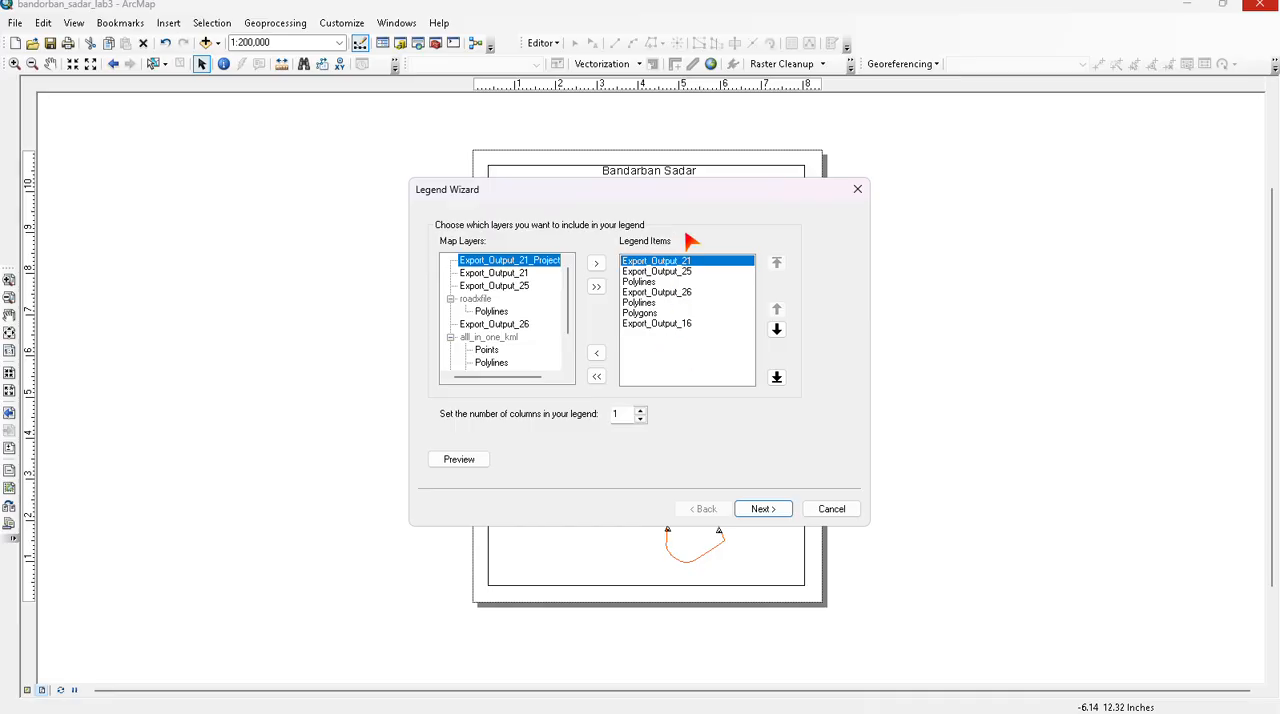
left_click_drag(697, 191, 466, 361)
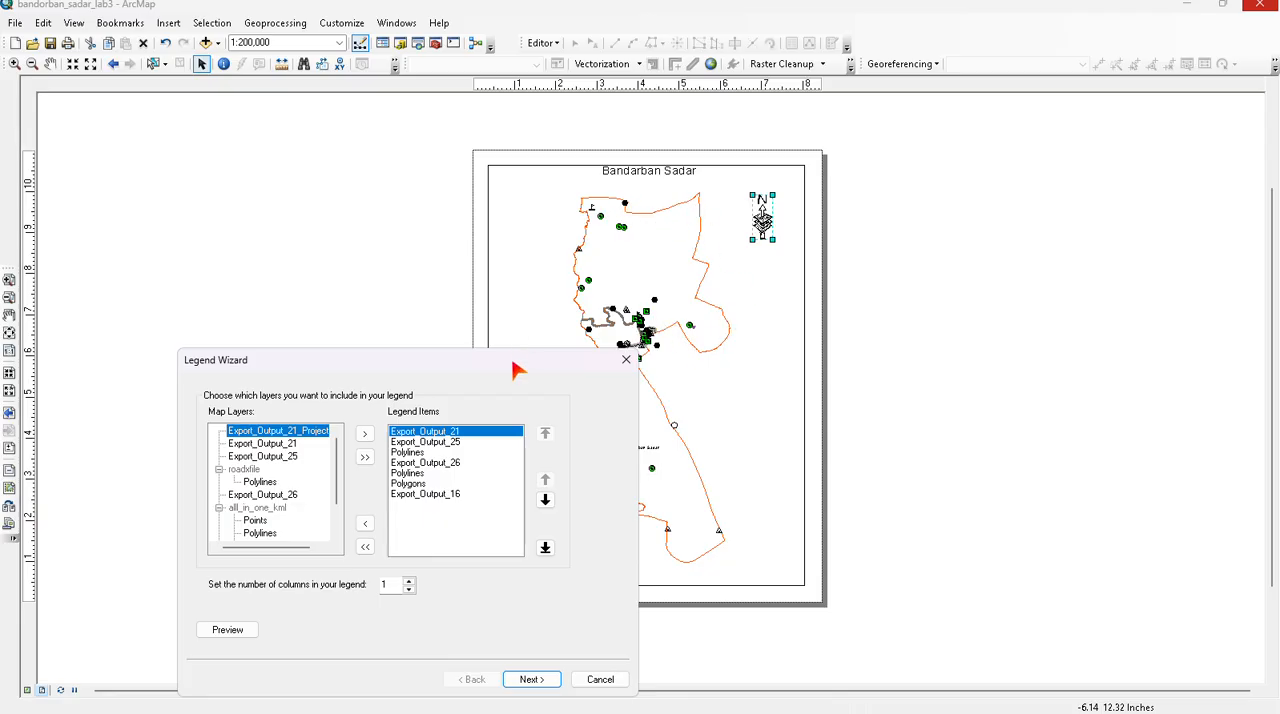
left_click_drag(517, 371, 489, 360)
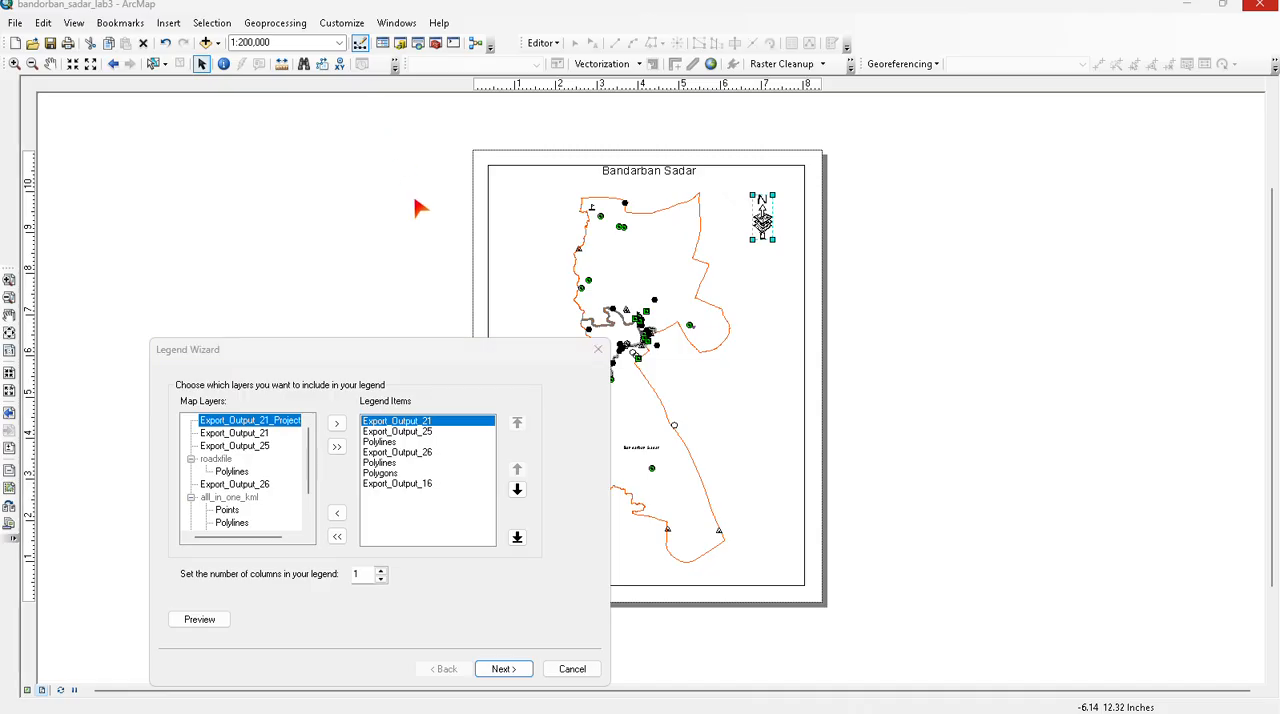
left_click(594, 350)
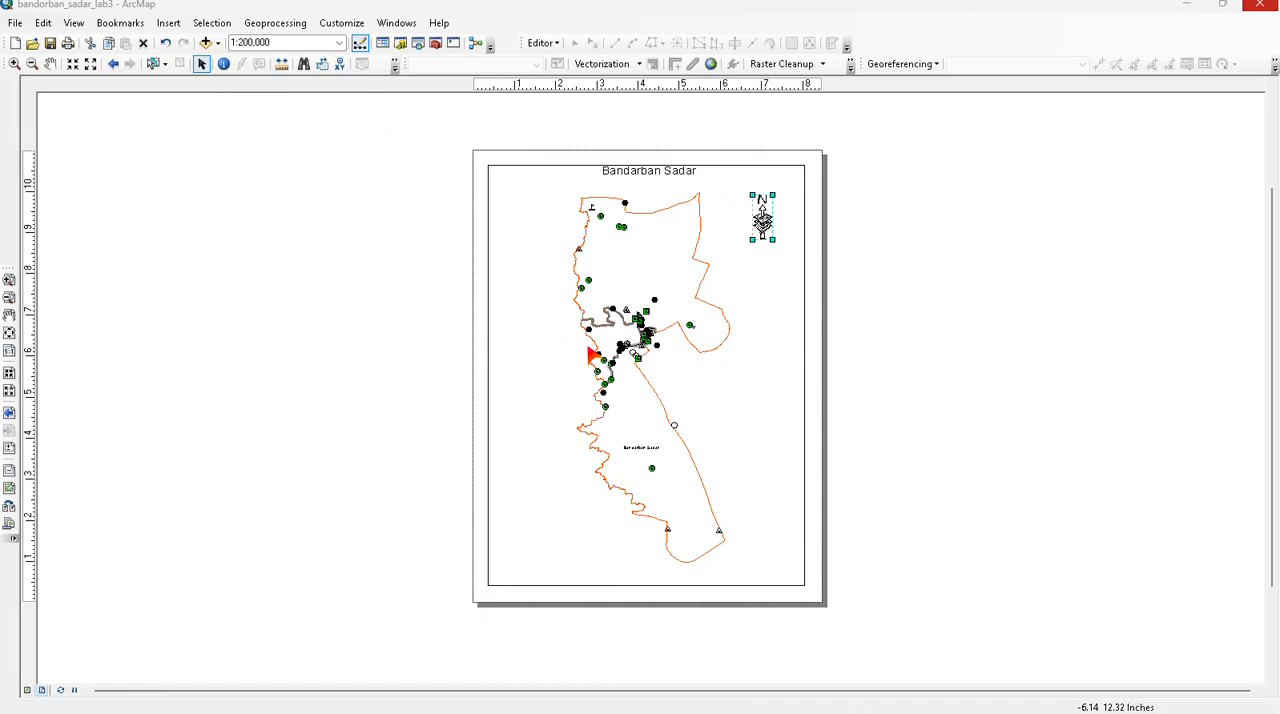
- Show the table of contents and rename the Export_Output_21 layer to "All place" in its layer properties
left_click(382, 43)
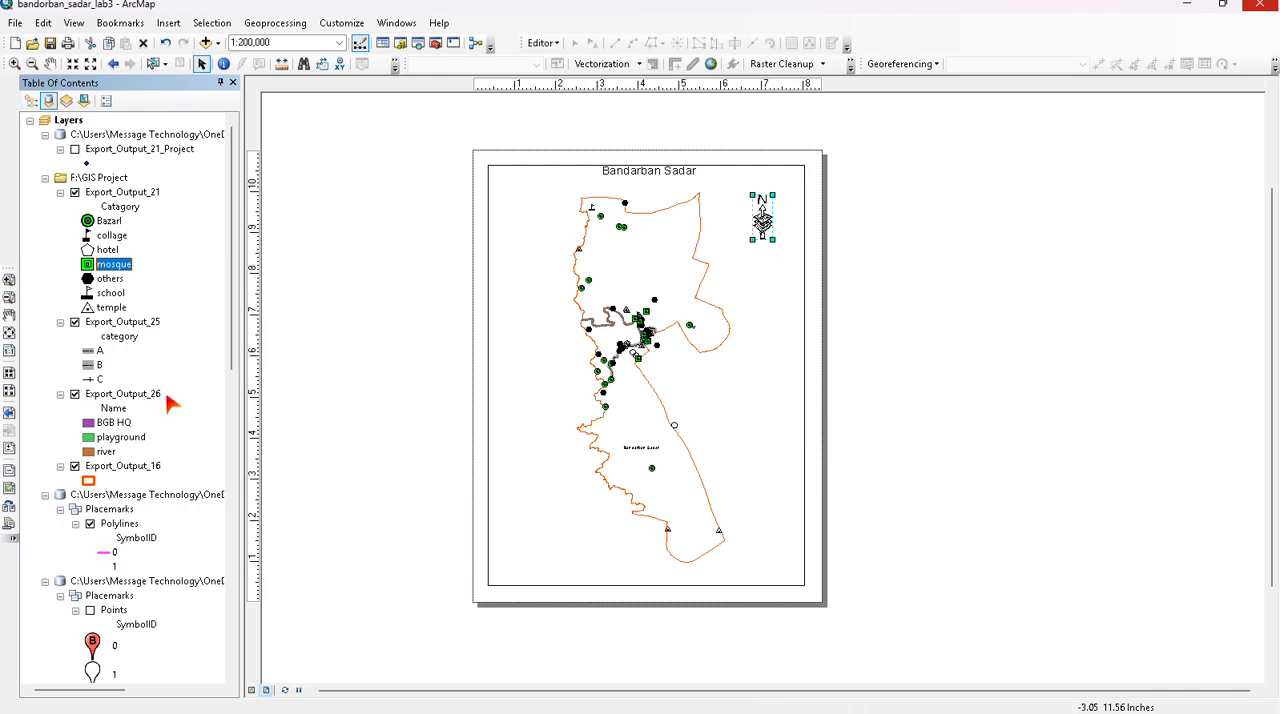
right_click(128, 198)
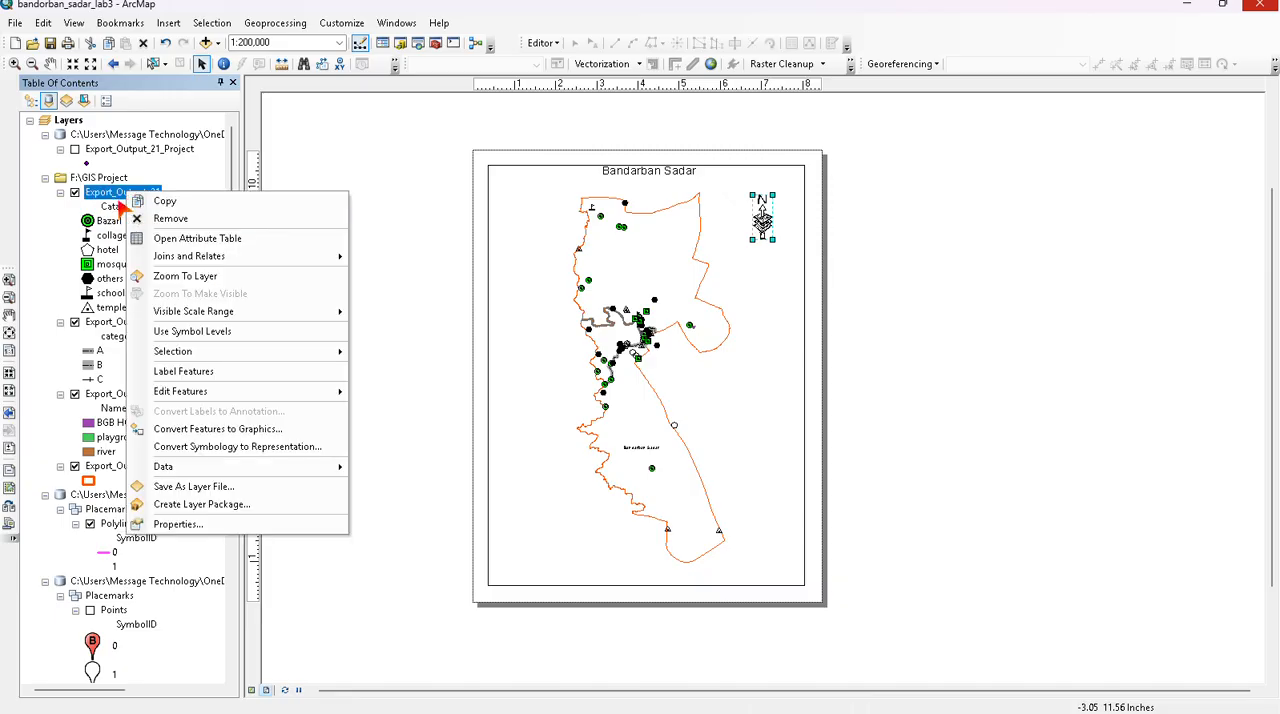
left_click(63, 212)
right_click(133, 189)
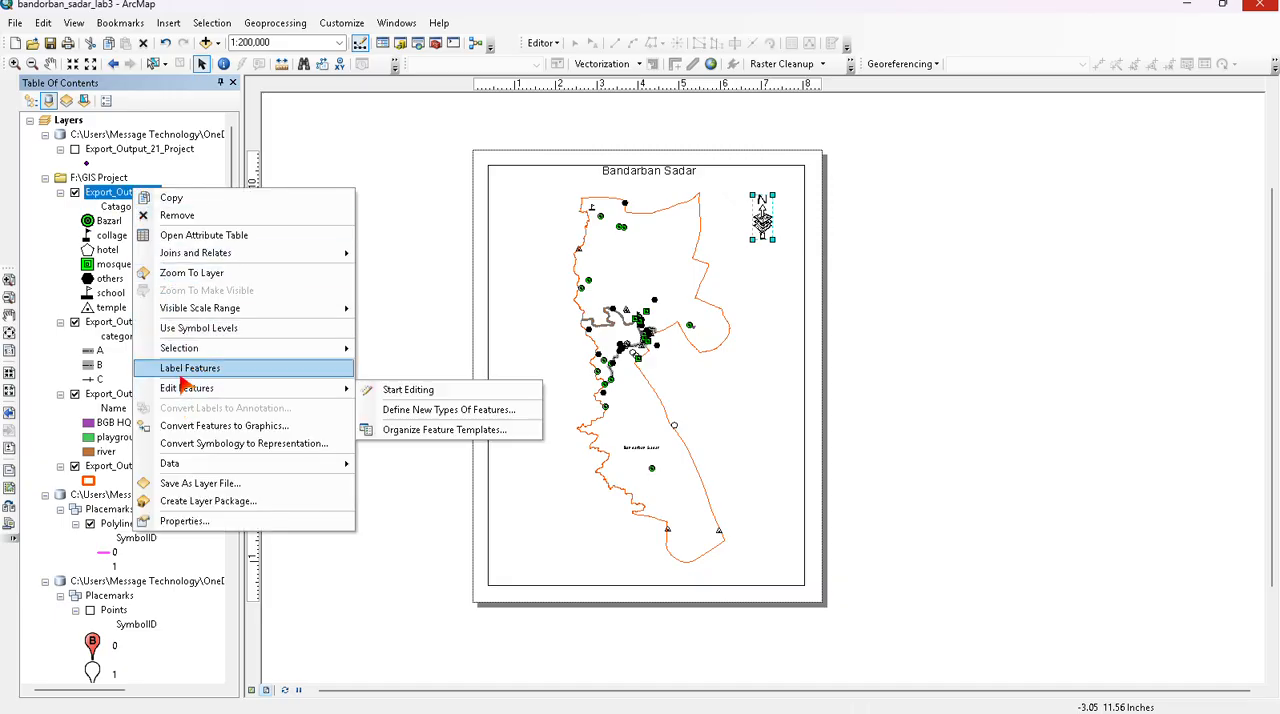
left_click(183, 521)
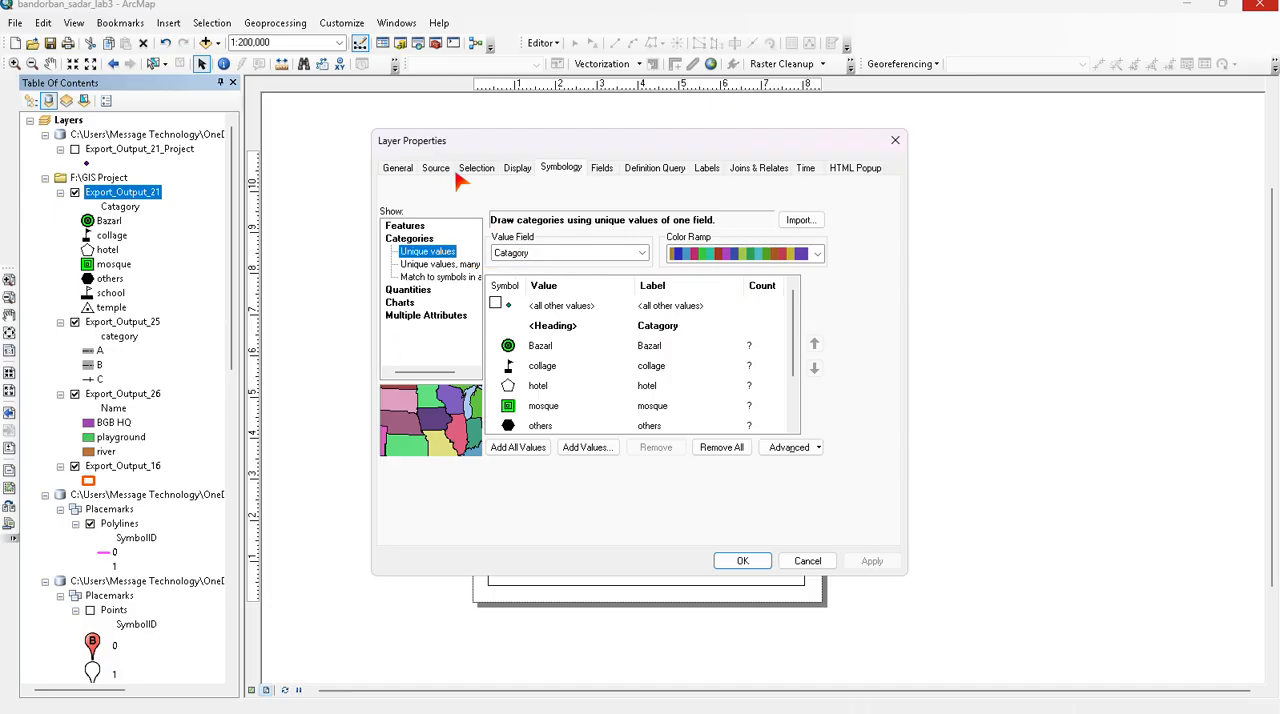
left_click(397, 169)
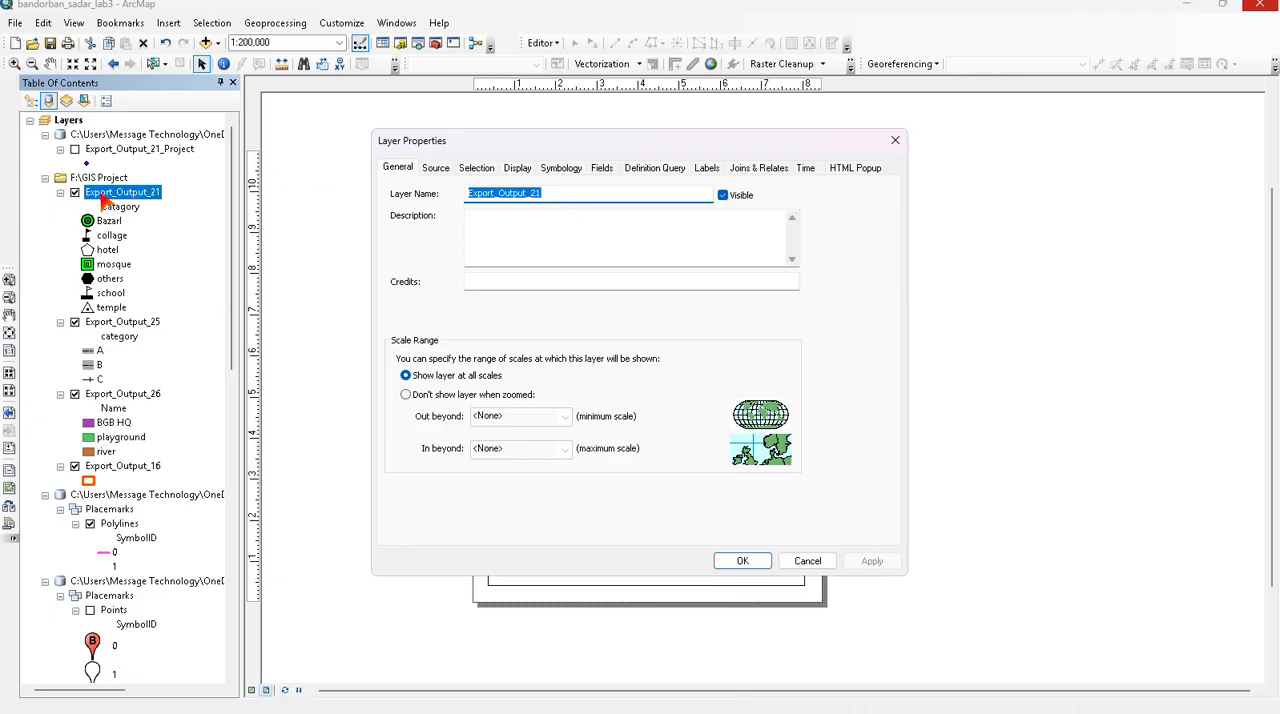
type("ace")
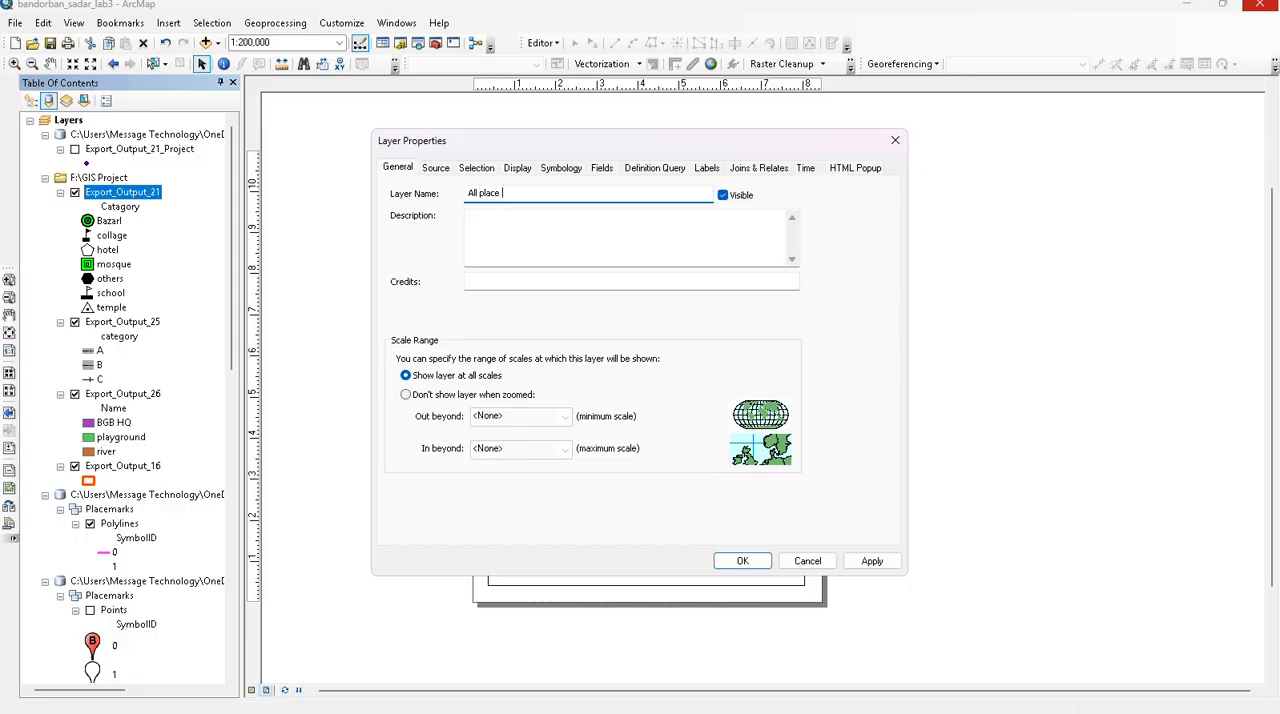
left_click(745, 561)
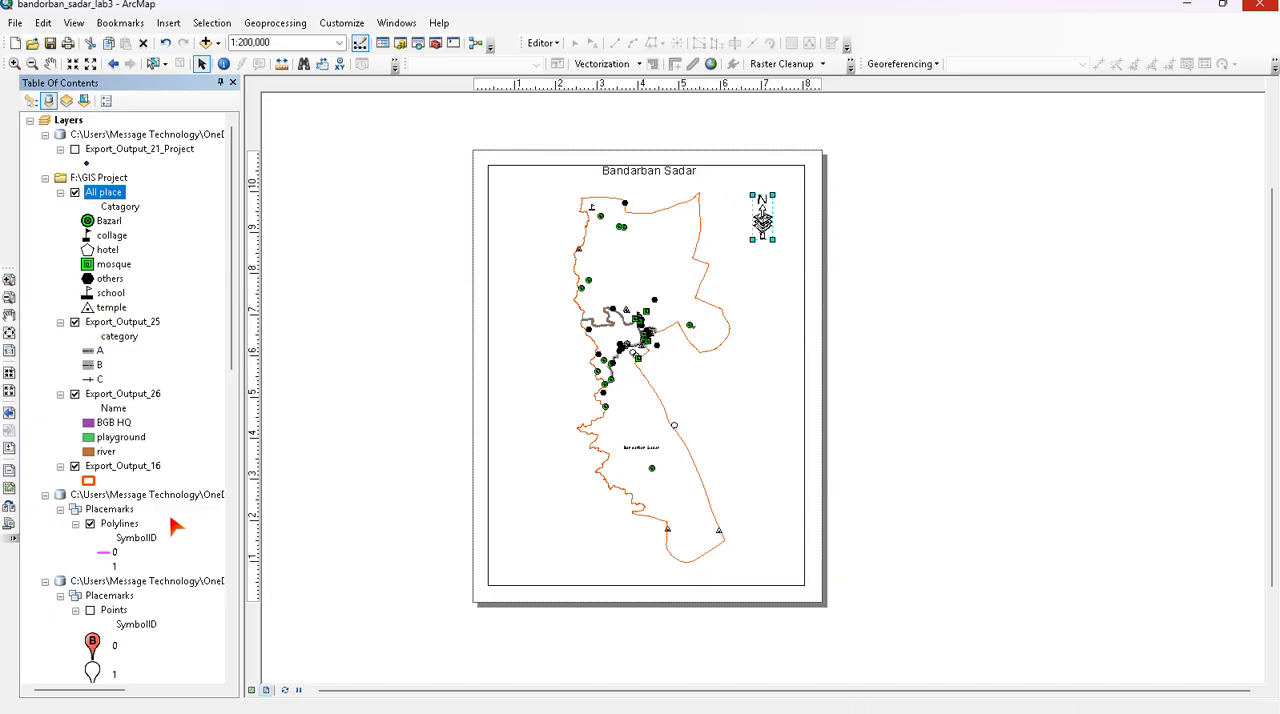
- Start a new legend and remove both Polylines items and the Polygons item from its legend items
left_click(170, 24)
left_click(186, 135)
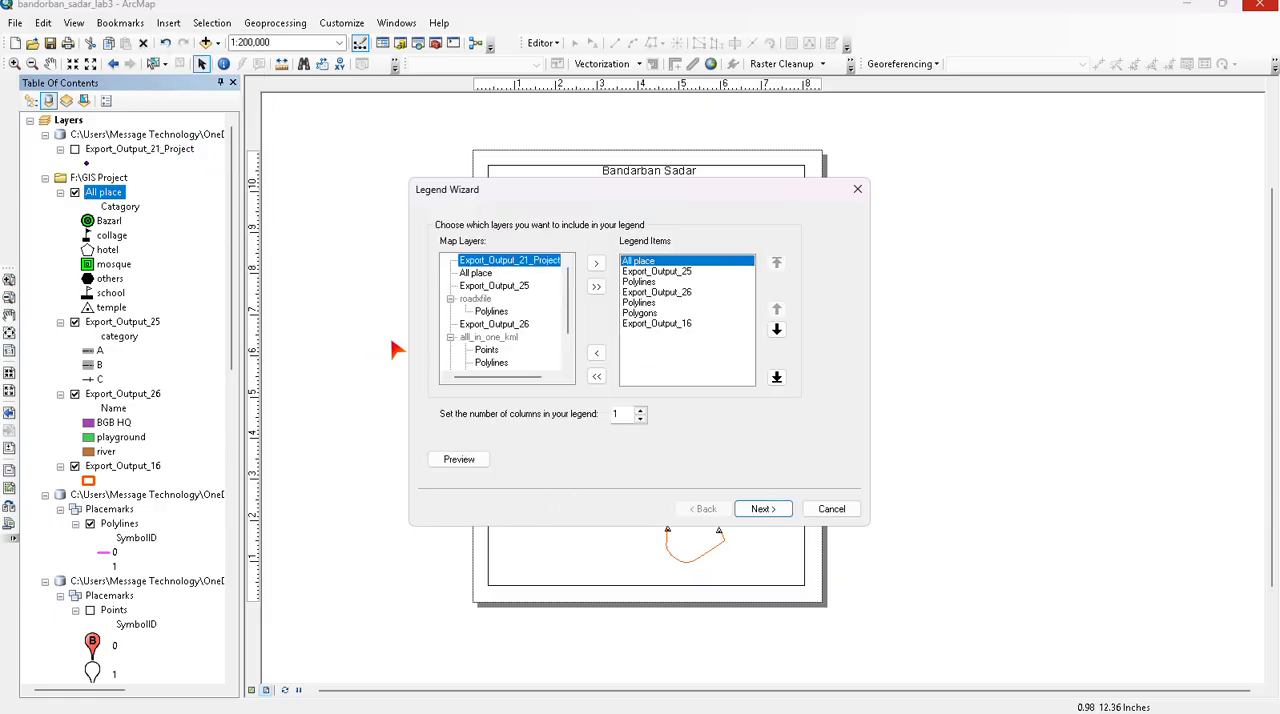
left_click(652, 272)
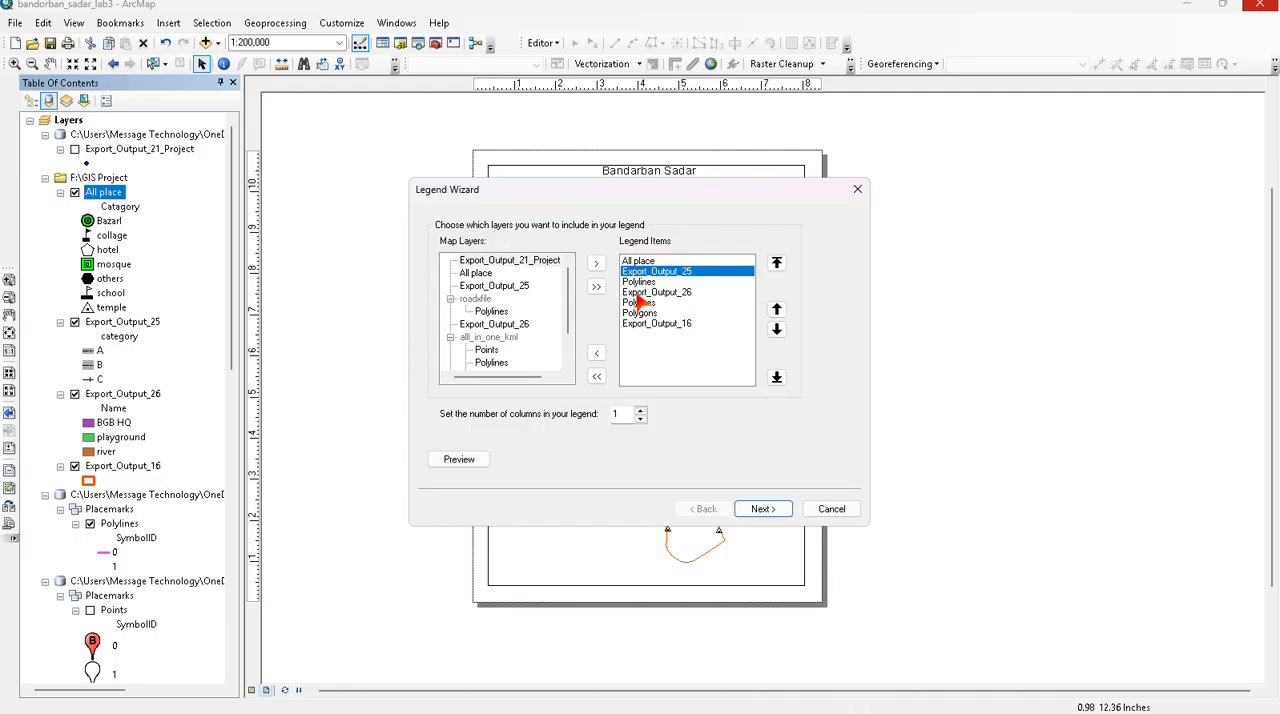
left_click(647, 294)
left_click(647, 283)
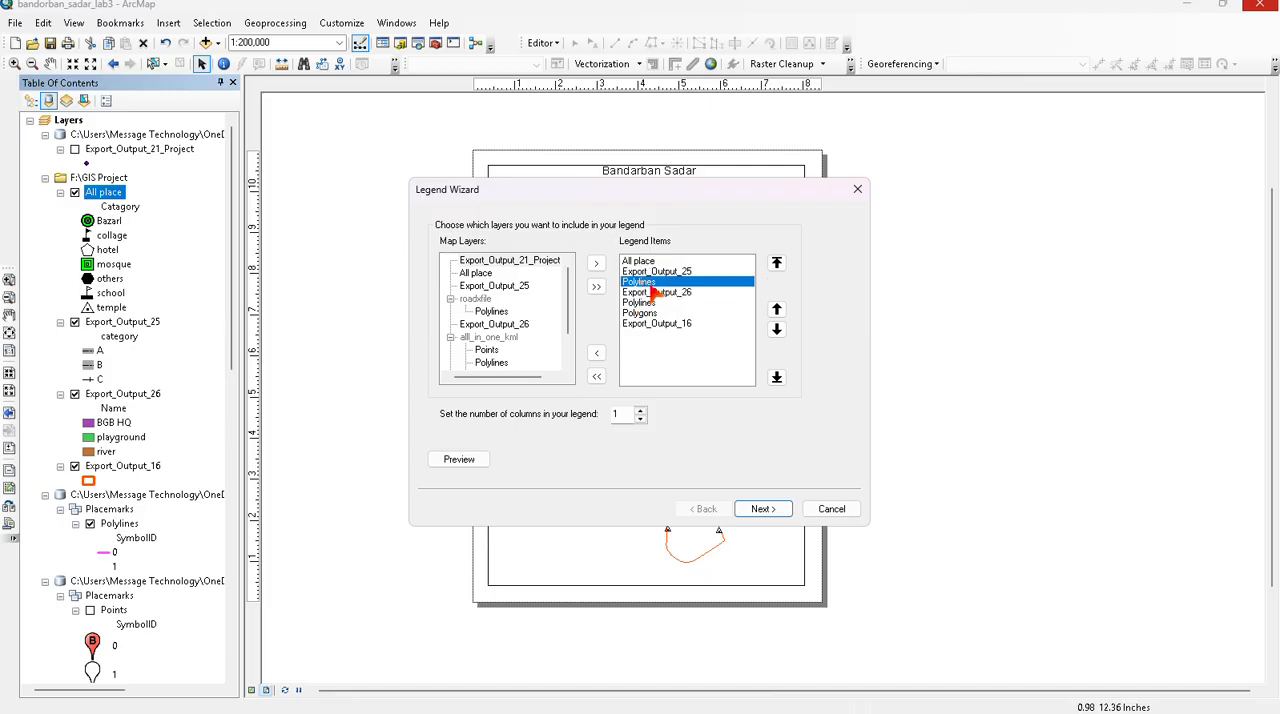
left_click(605, 355)
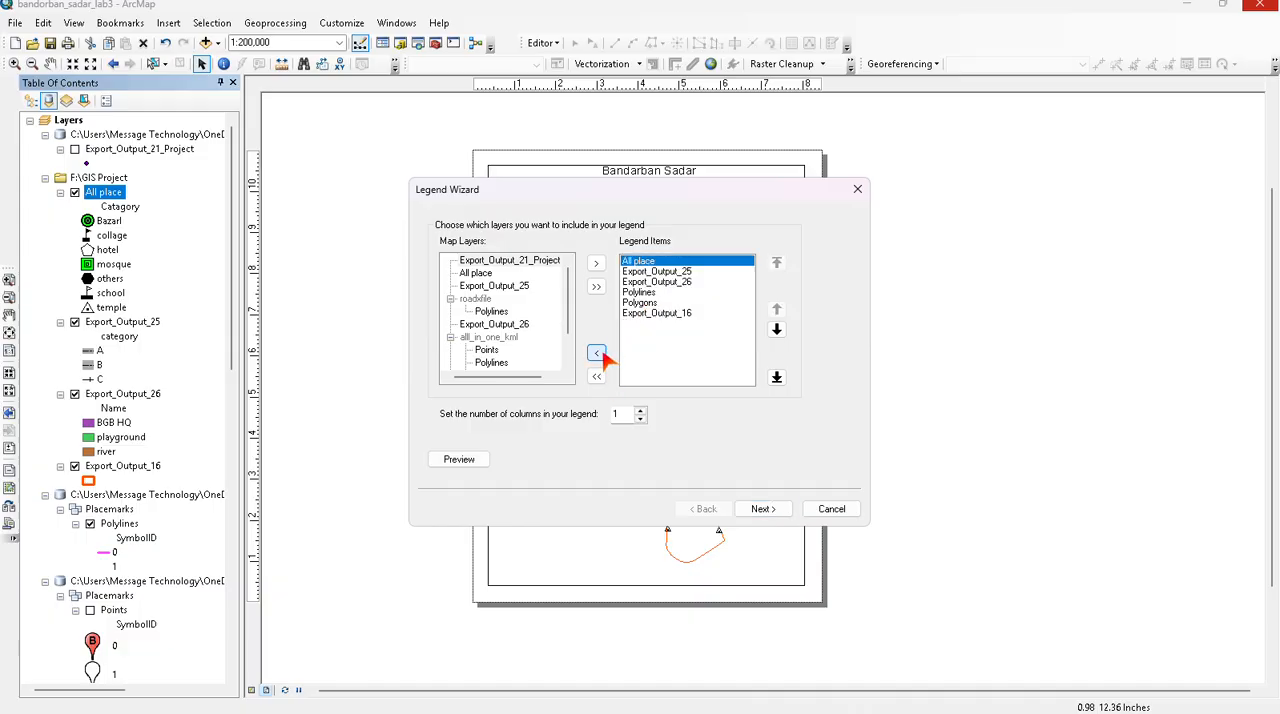
left_click(640, 290)
left_click(597, 353)
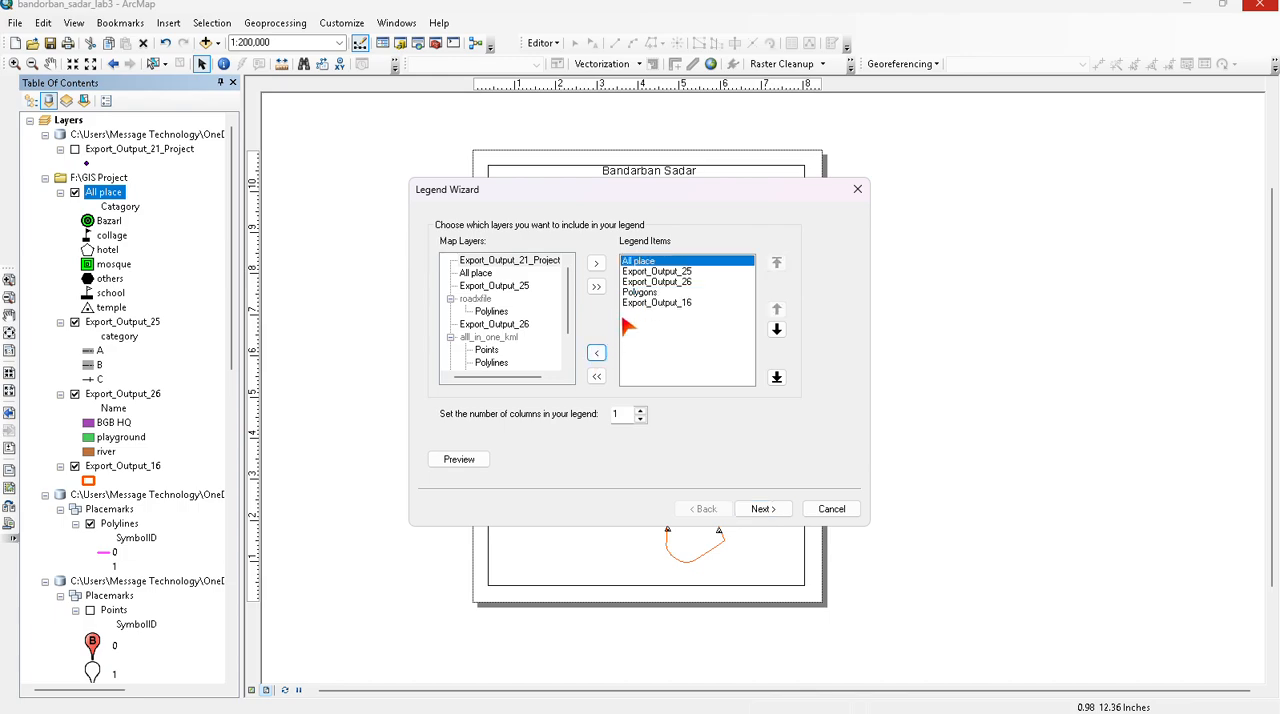
left_click(638, 292)
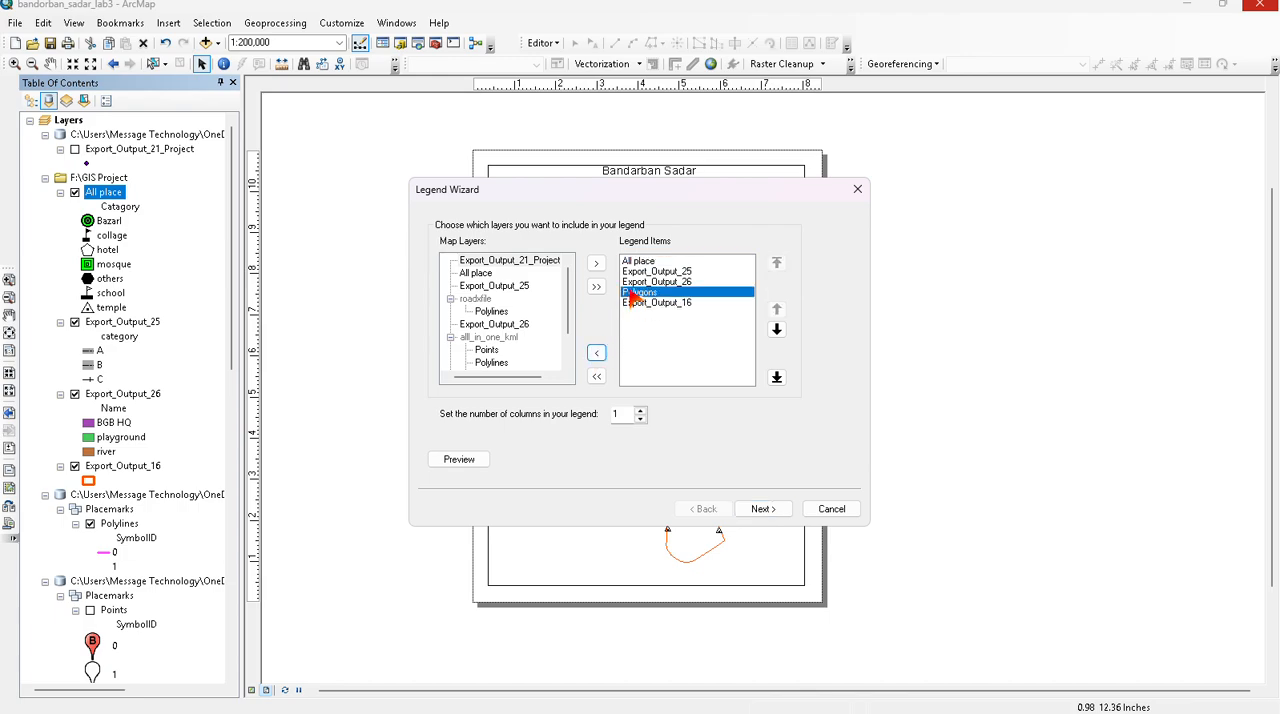
left_click(596, 355)
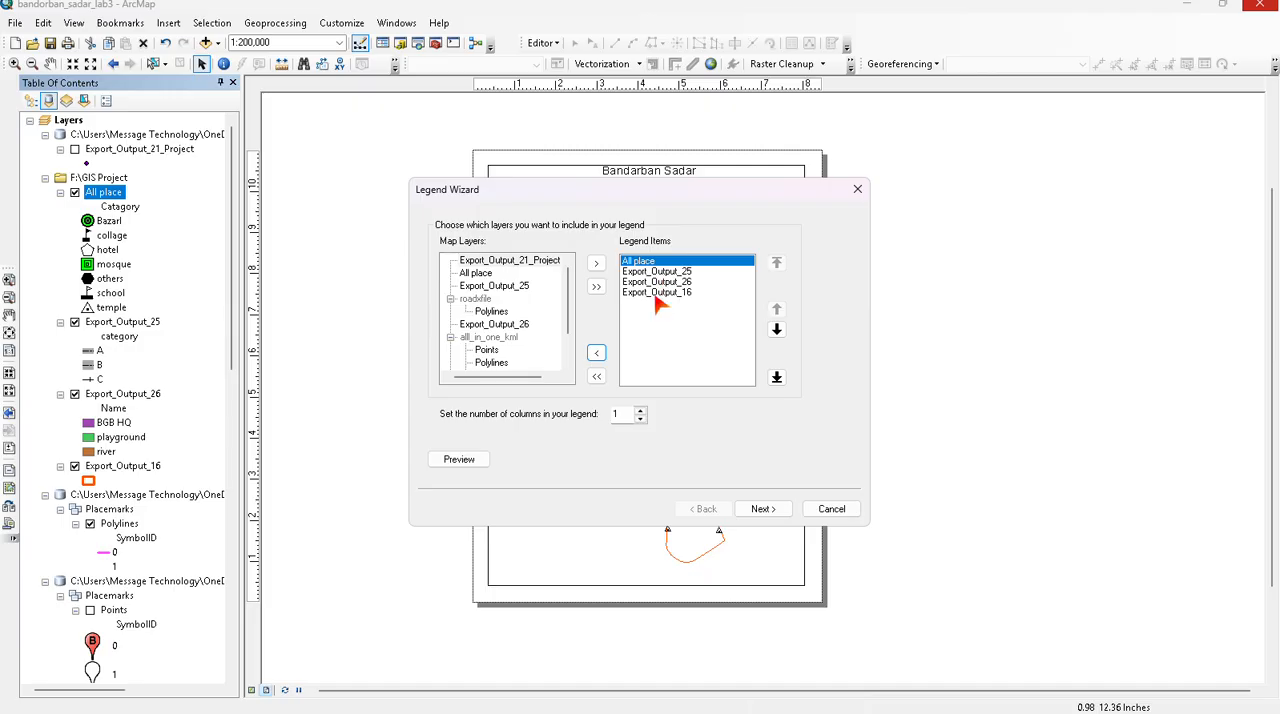
- Accept the default legend title, frame, patch and spacing settings and insert the legend on the layout
left_click(763, 510)
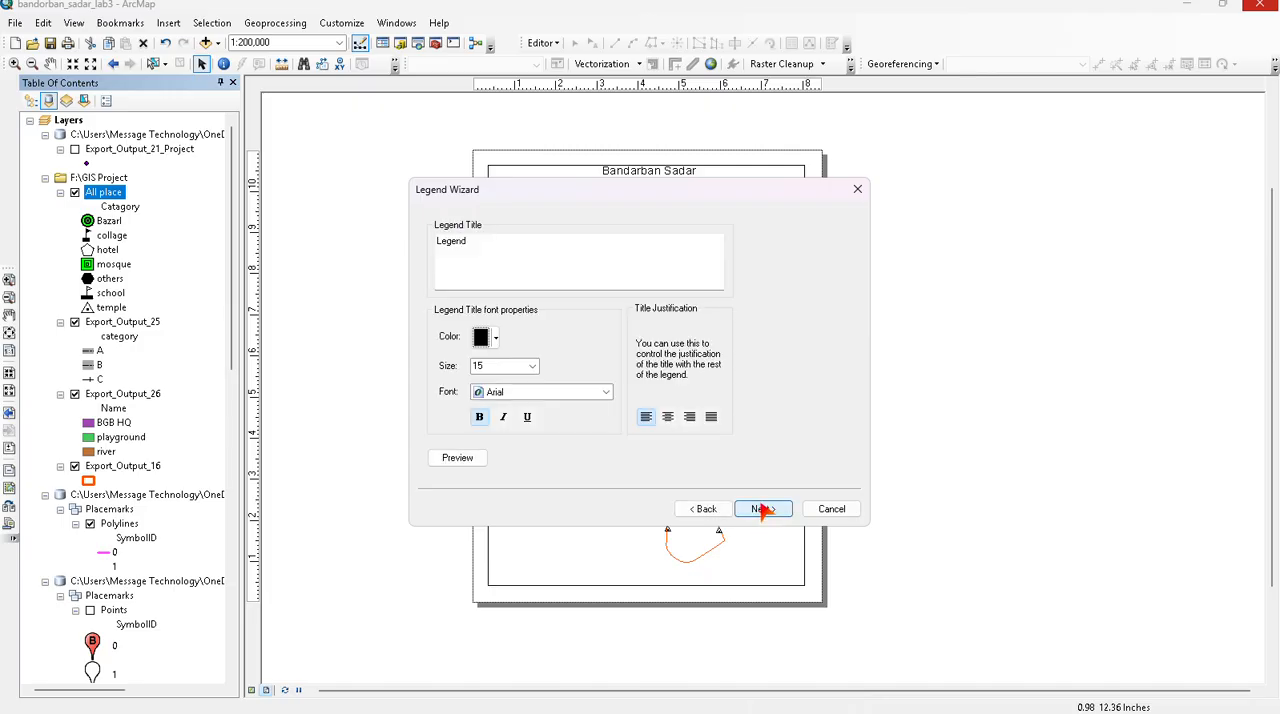
left_click(763, 510)
left_click(763, 510)
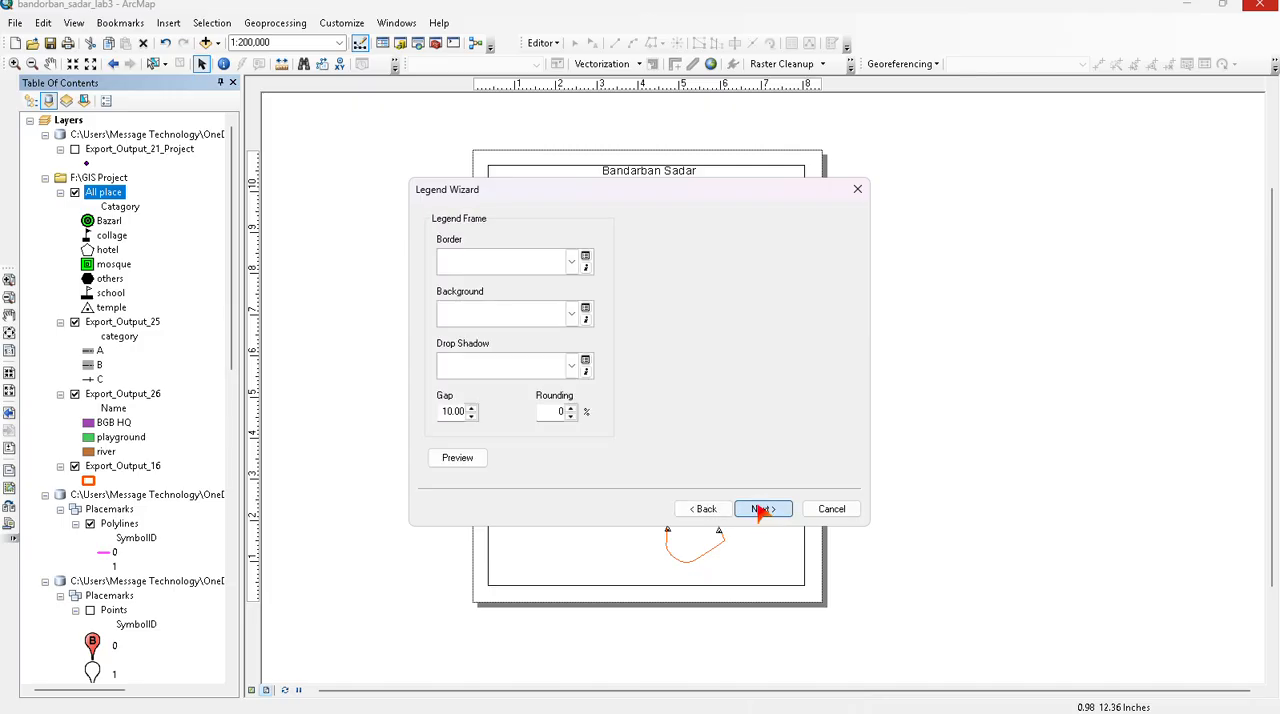
left_click(763, 510)
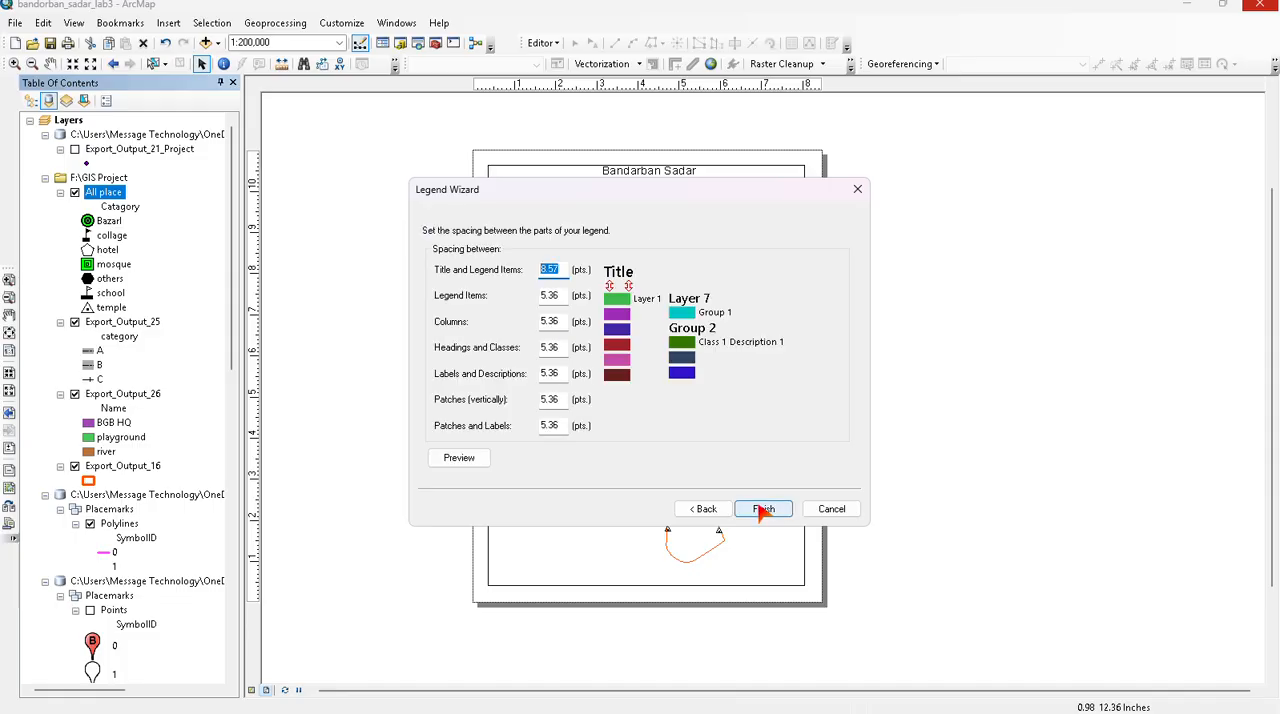
left_click(763, 510)
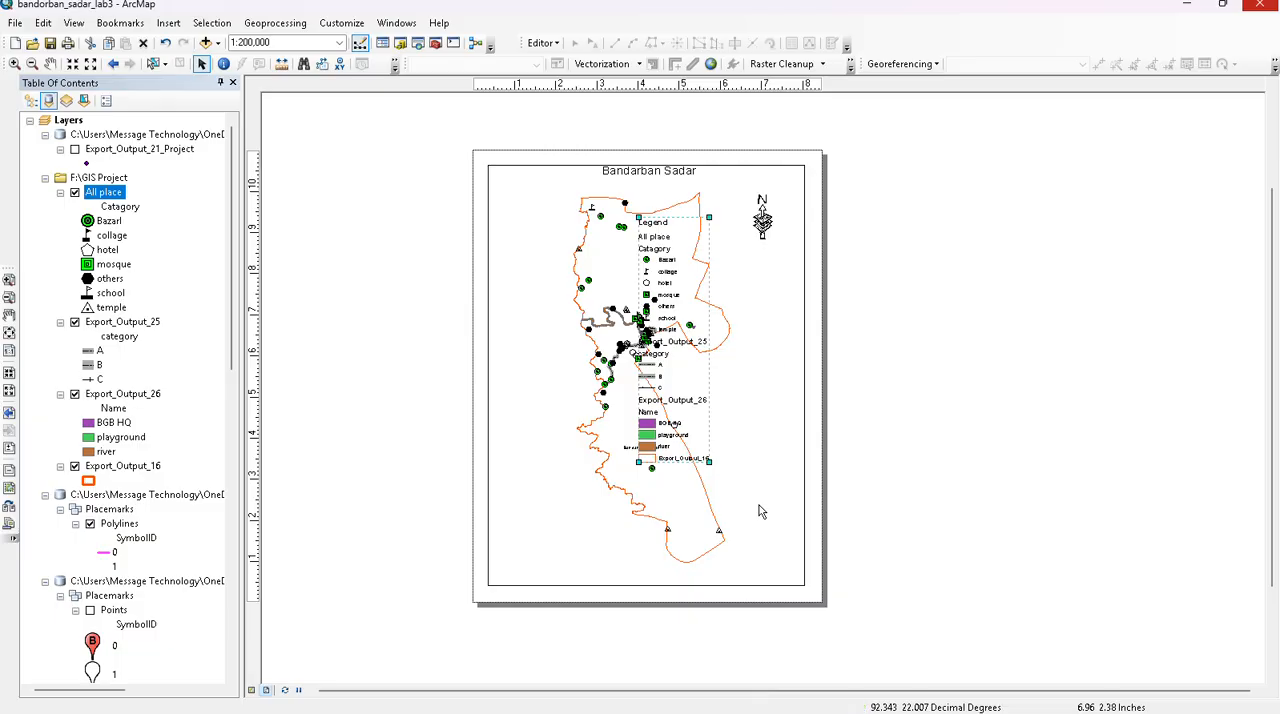
- Move the legend off the map into the lower-left corner of the data frame and check its placement
left_click_drag(683, 331, 540, 435)
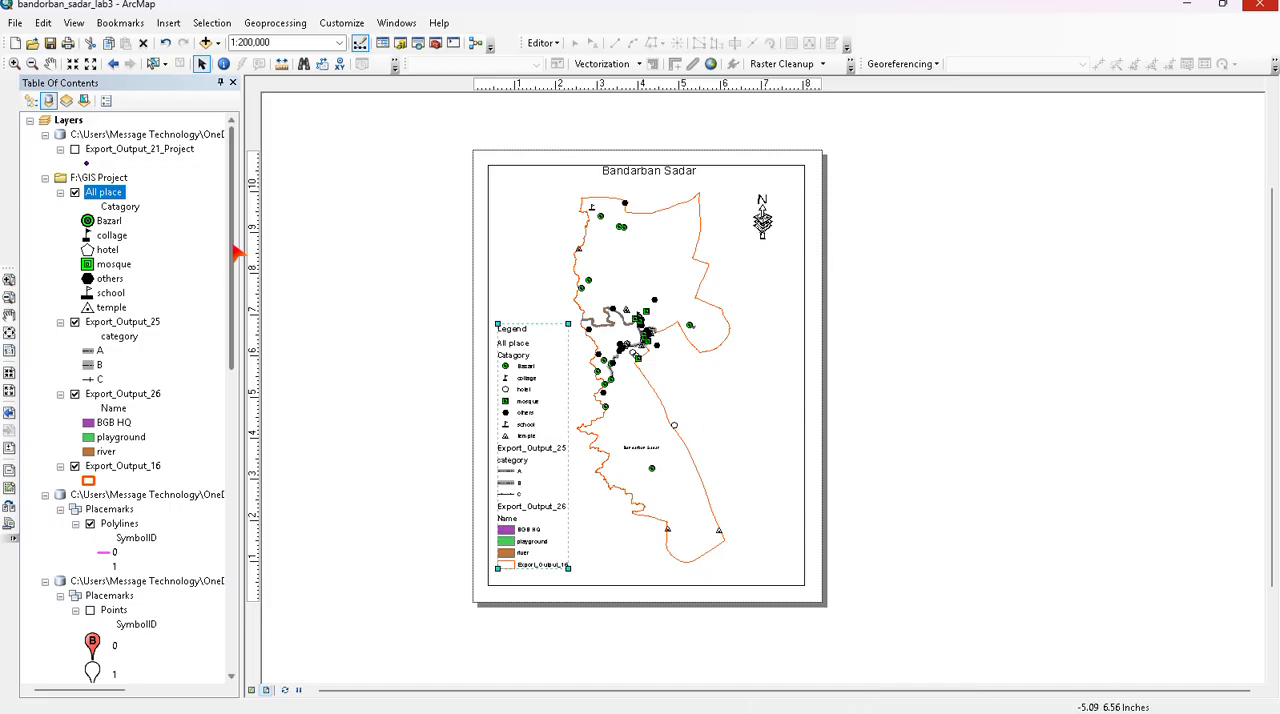
scroll(371, 320, "up", 3)
scroll(497, 395, "down", 5)
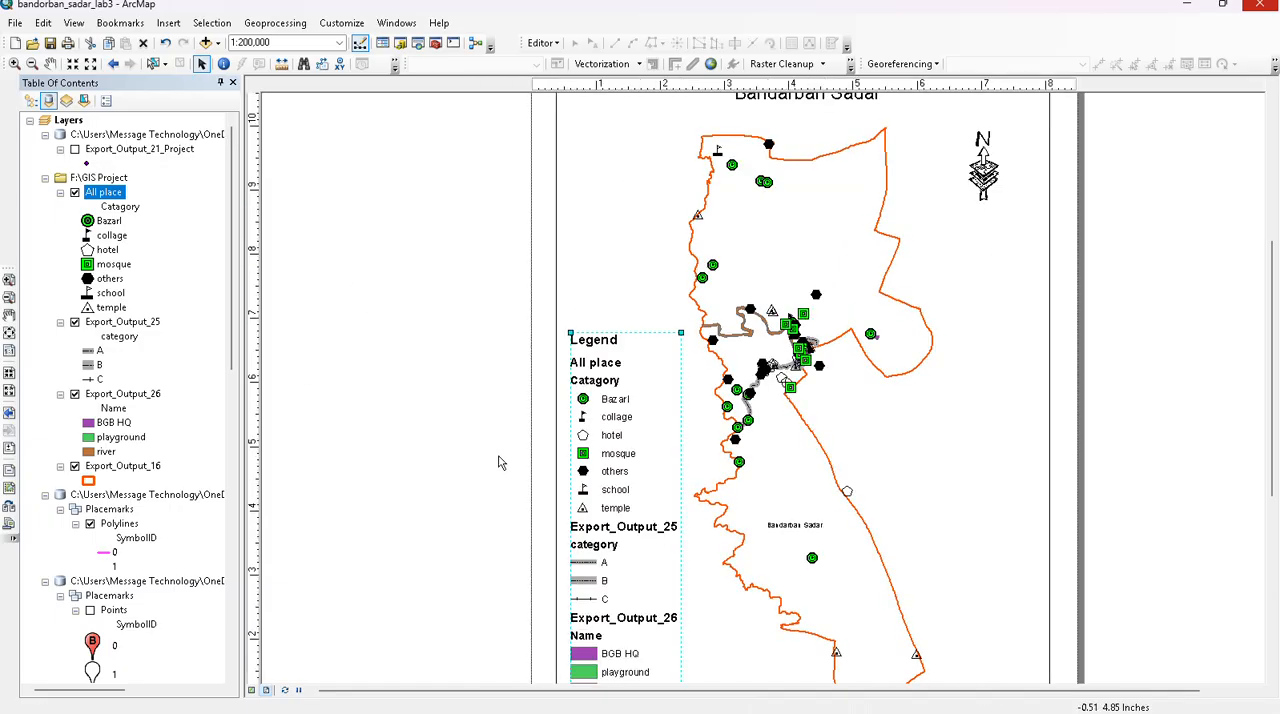
scroll(480, 612, "up", 3)
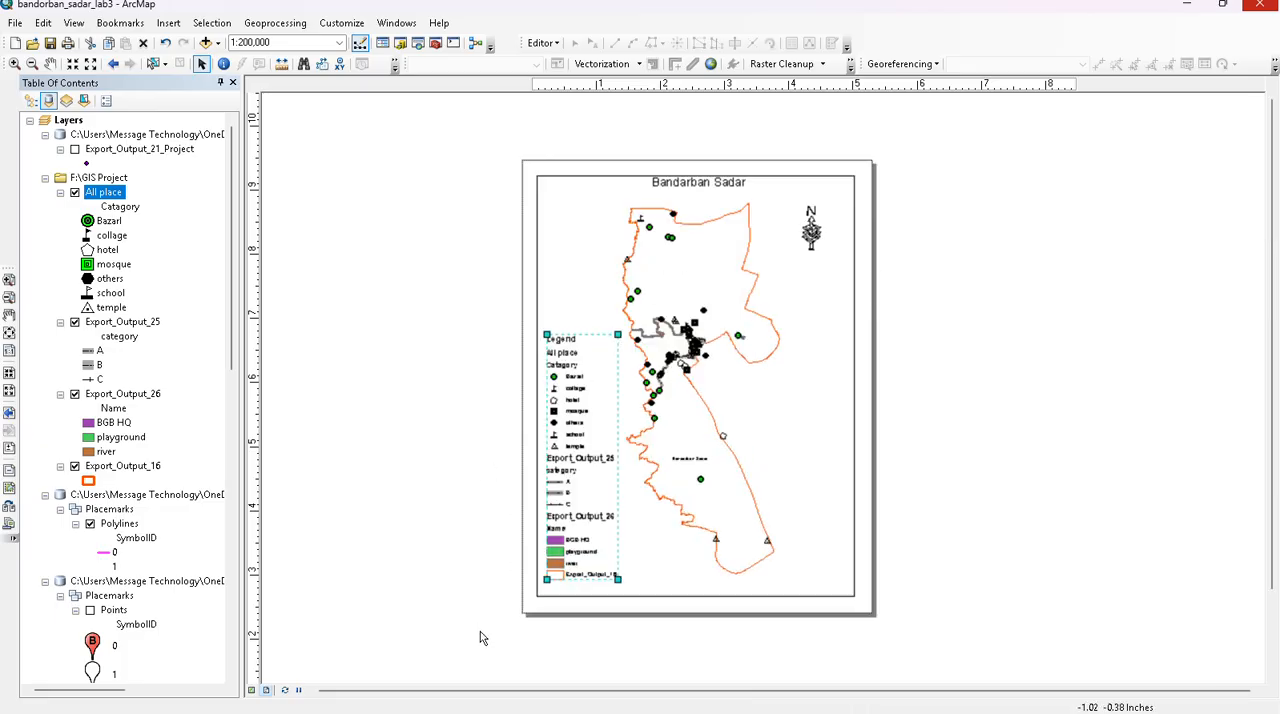
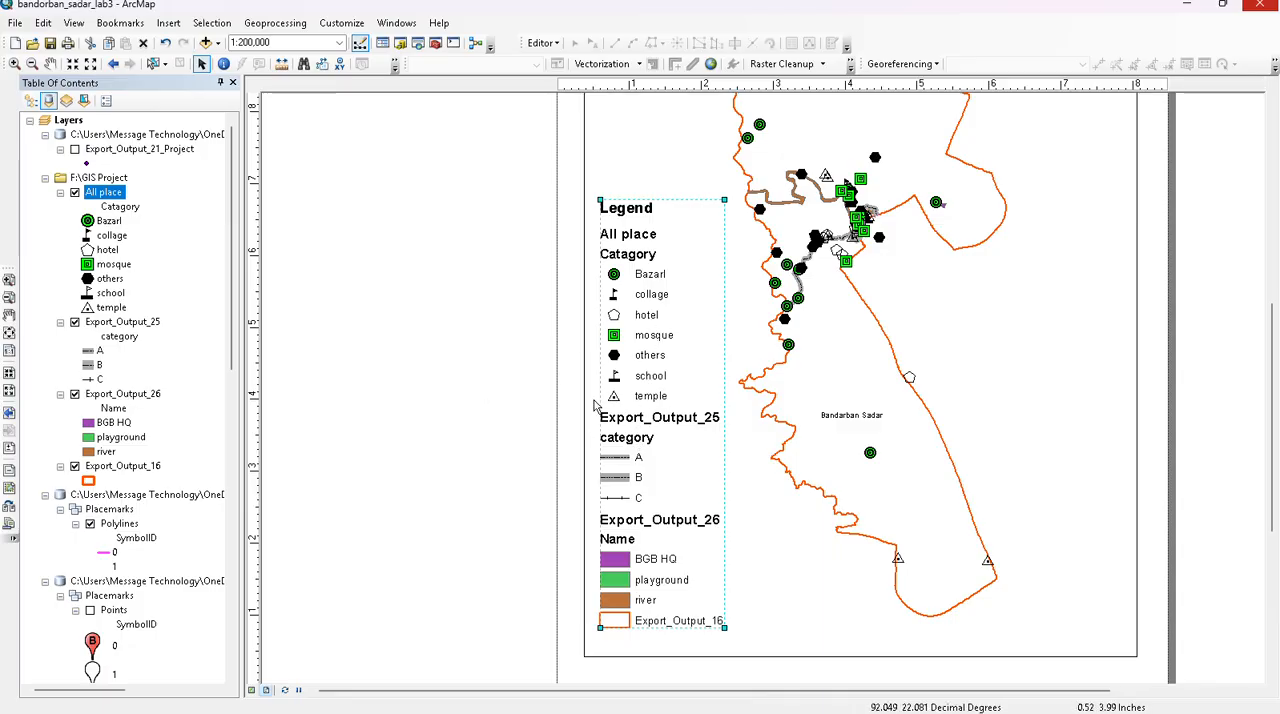
- Examine the legend's properties, including the Export_Output_25 item's layer name symbol and the layout, frame, size and general settings
left_click(638, 417)
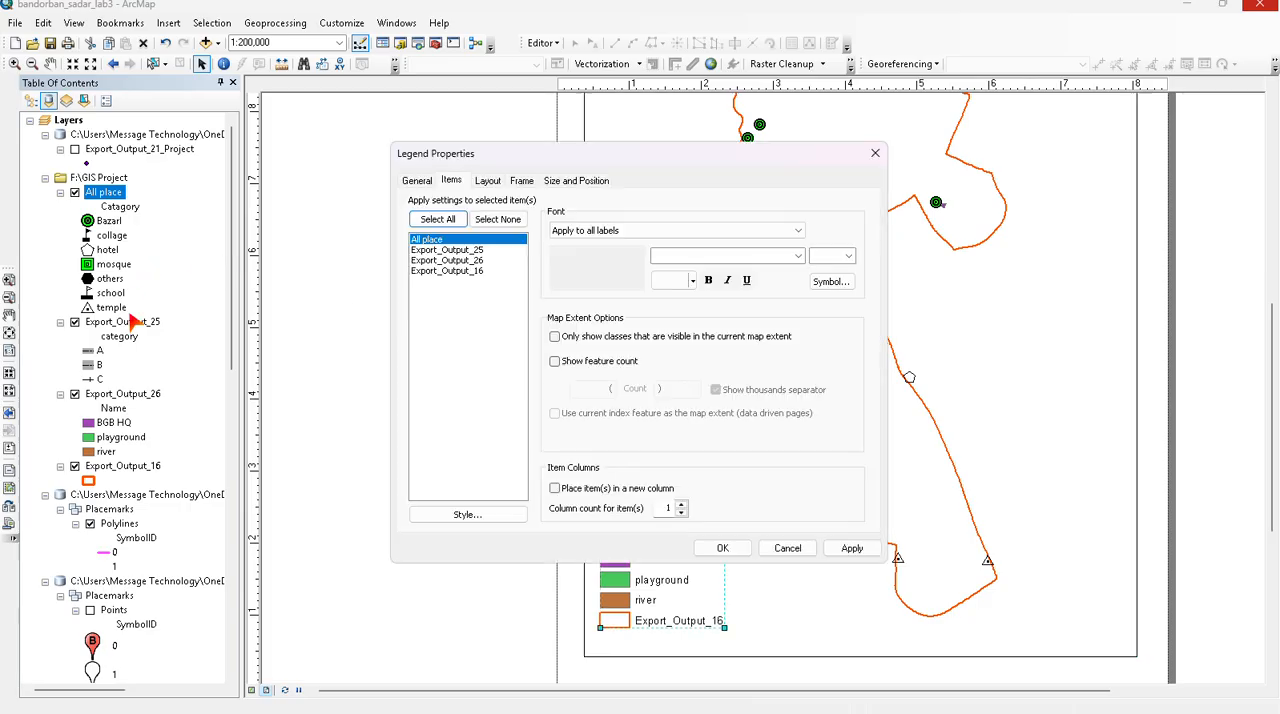
double_click(435, 252)
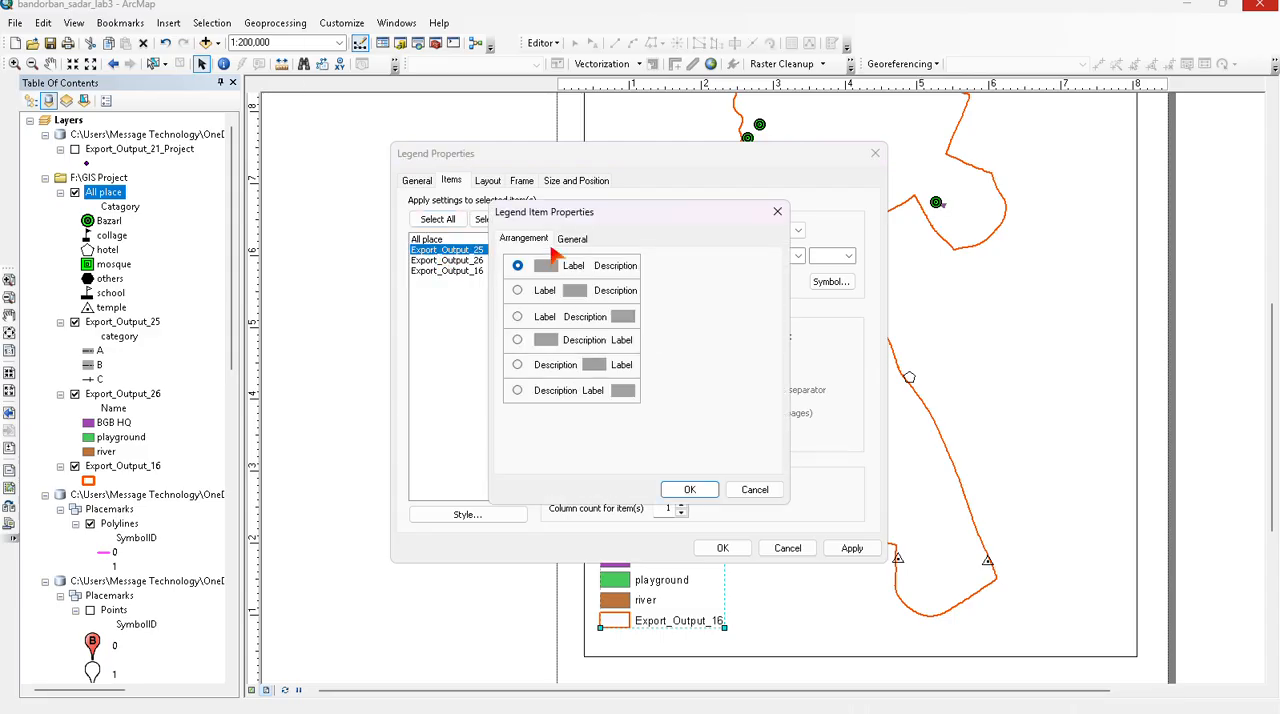
left_click(574, 241)
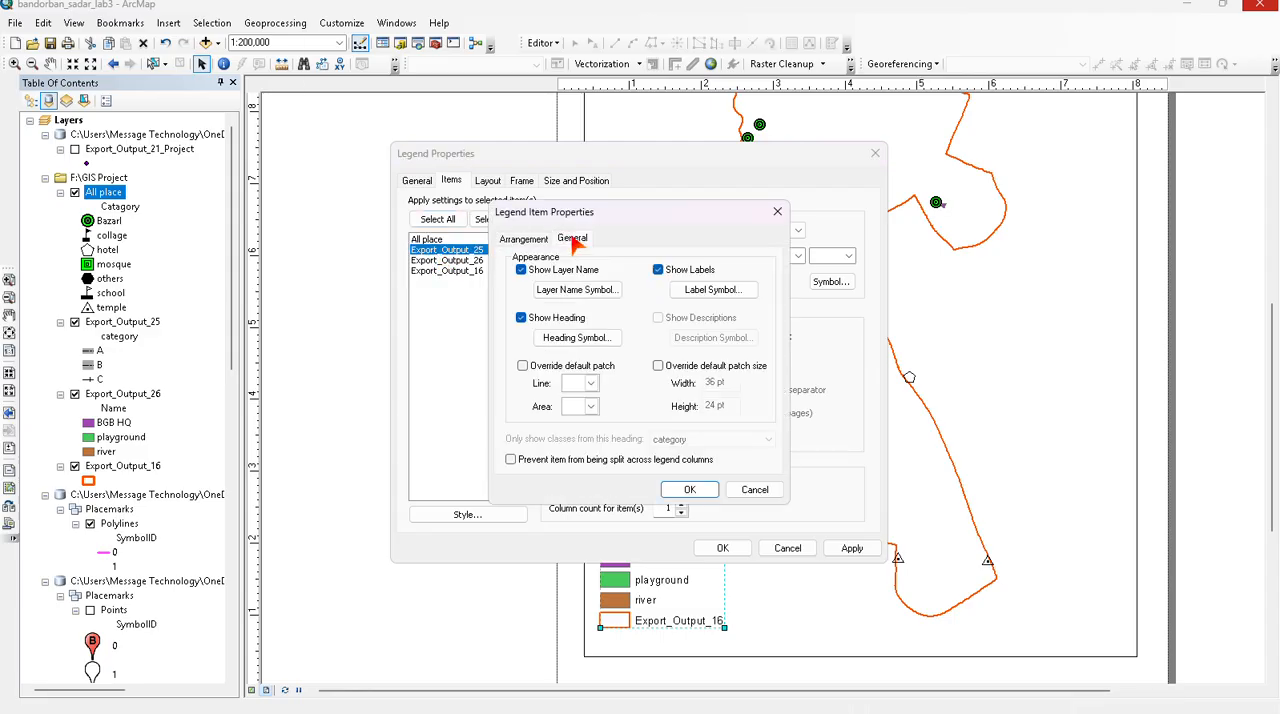
left_click(604, 293)
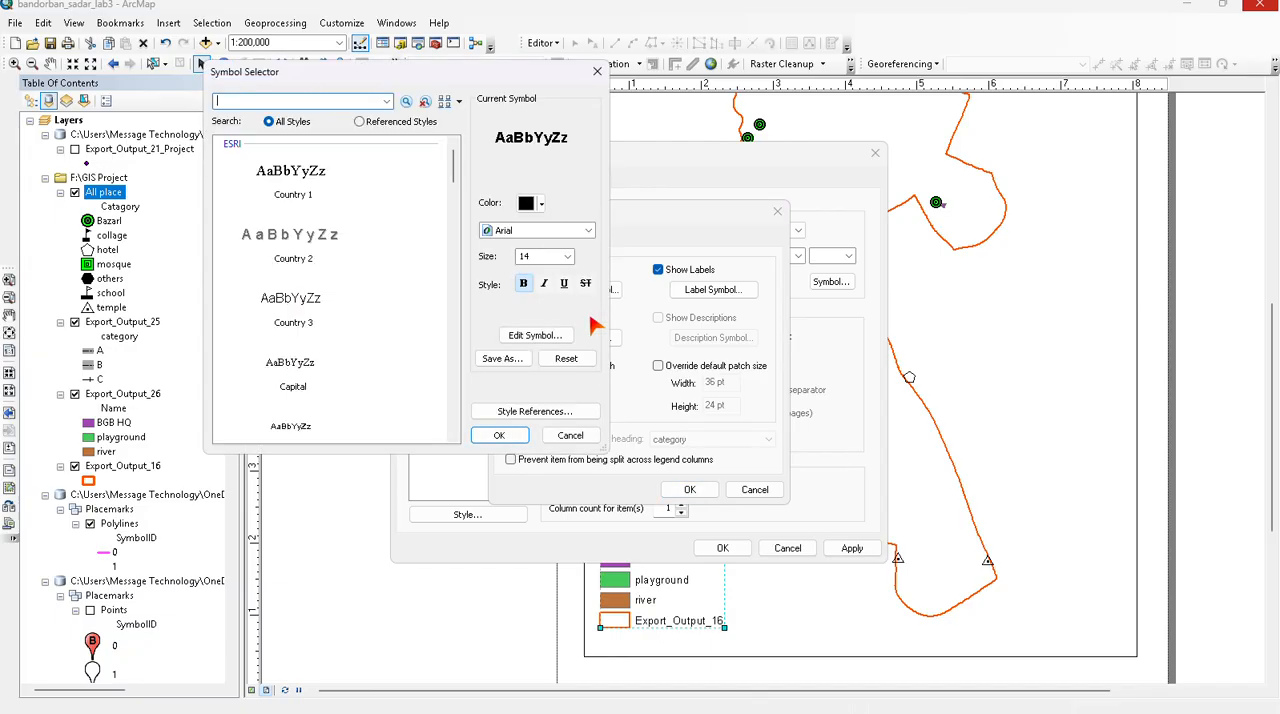
left_click(597, 71)
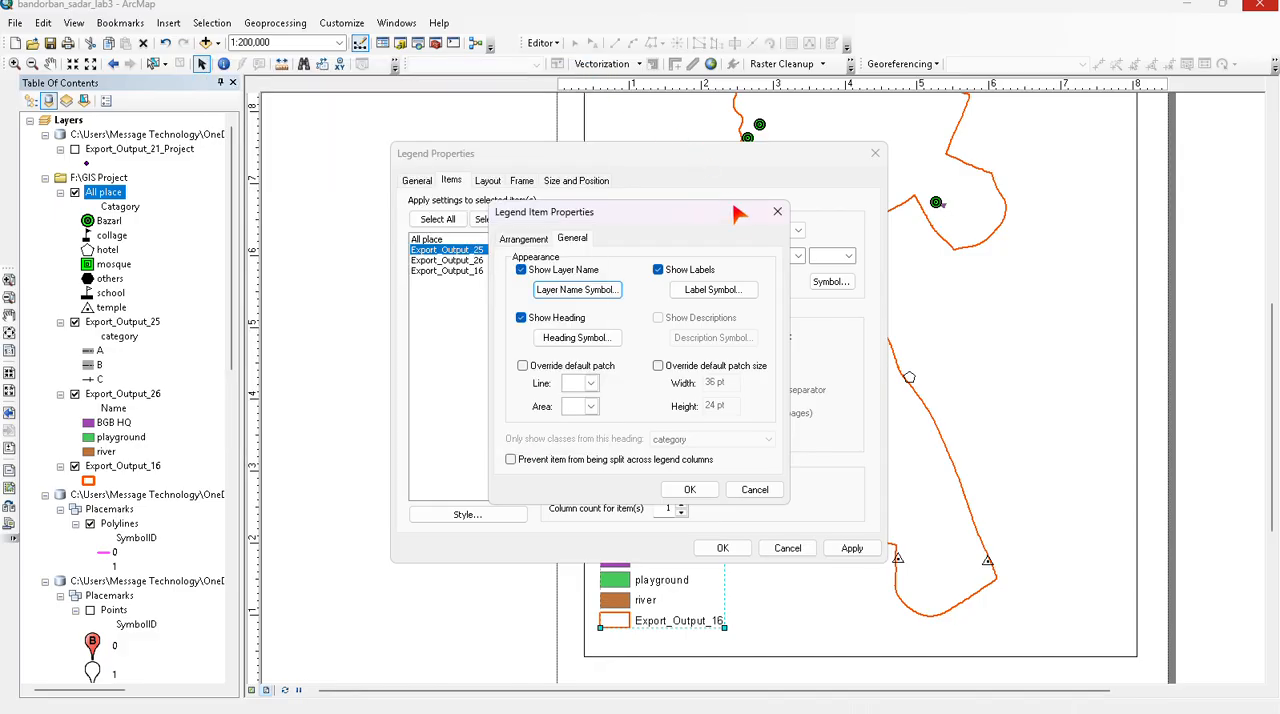
left_click(777, 211)
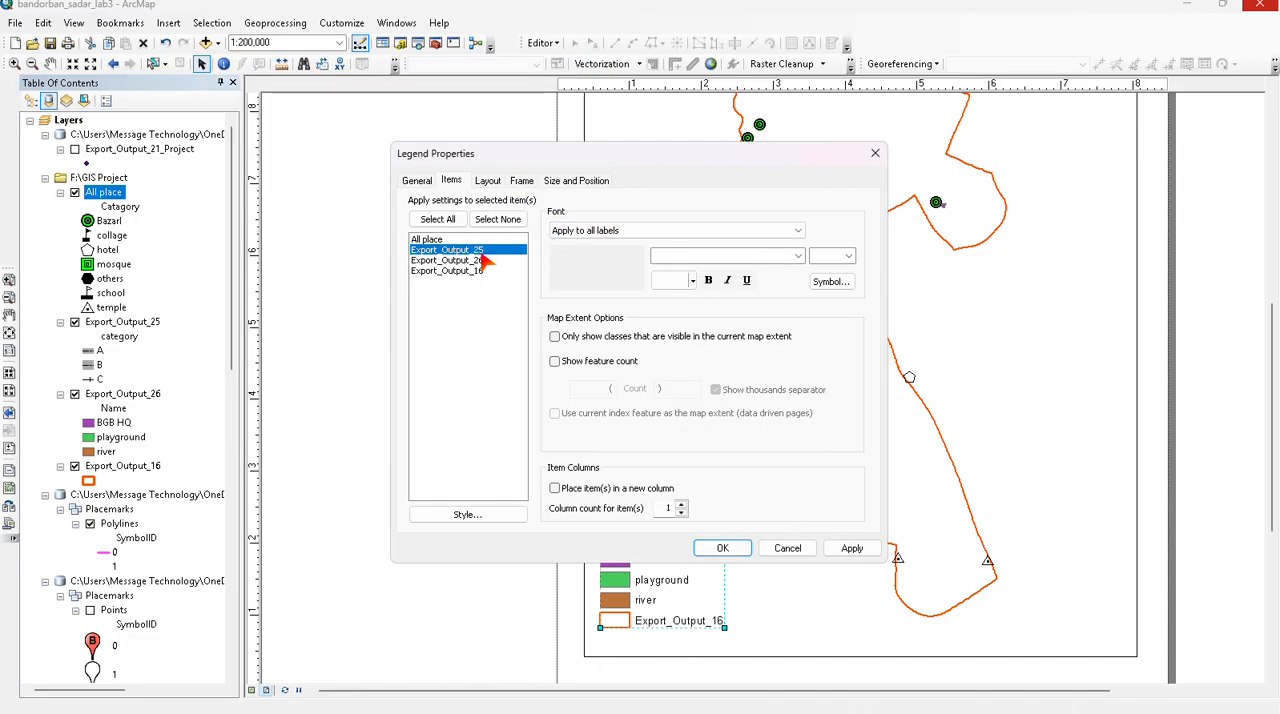
left_click(490, 182)
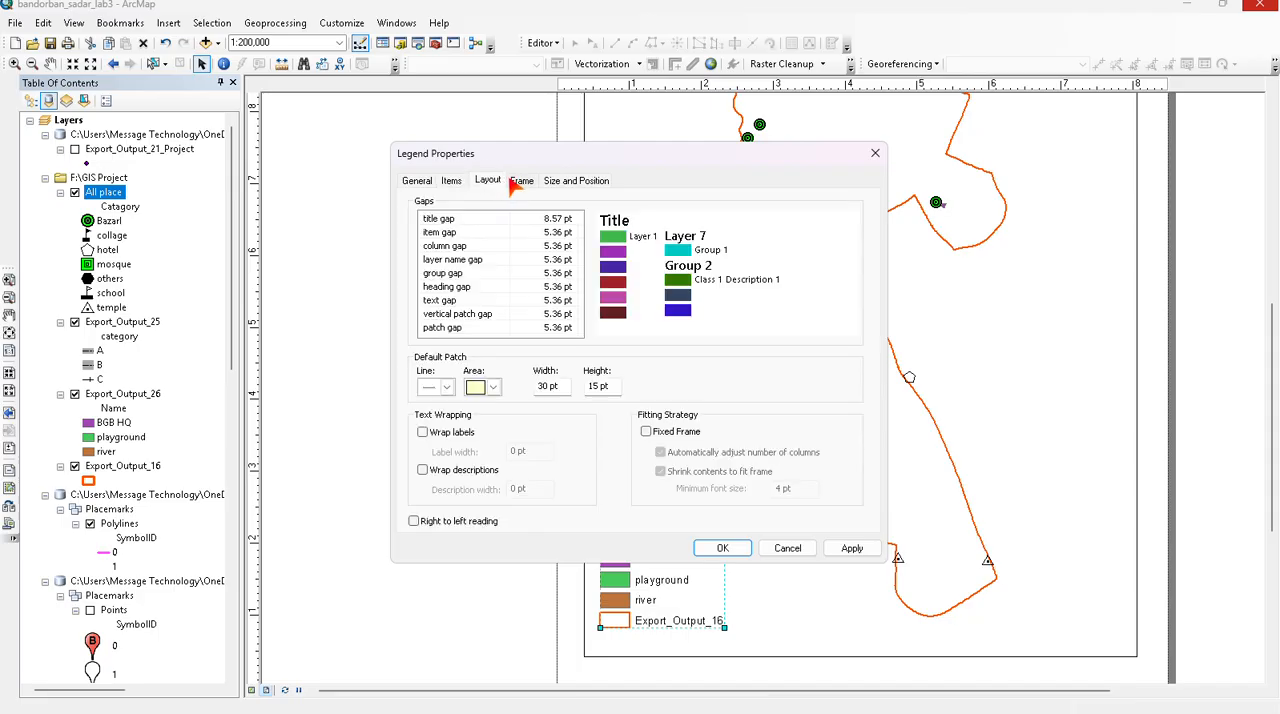
left_click(518, 181)
left_click(555, 180)
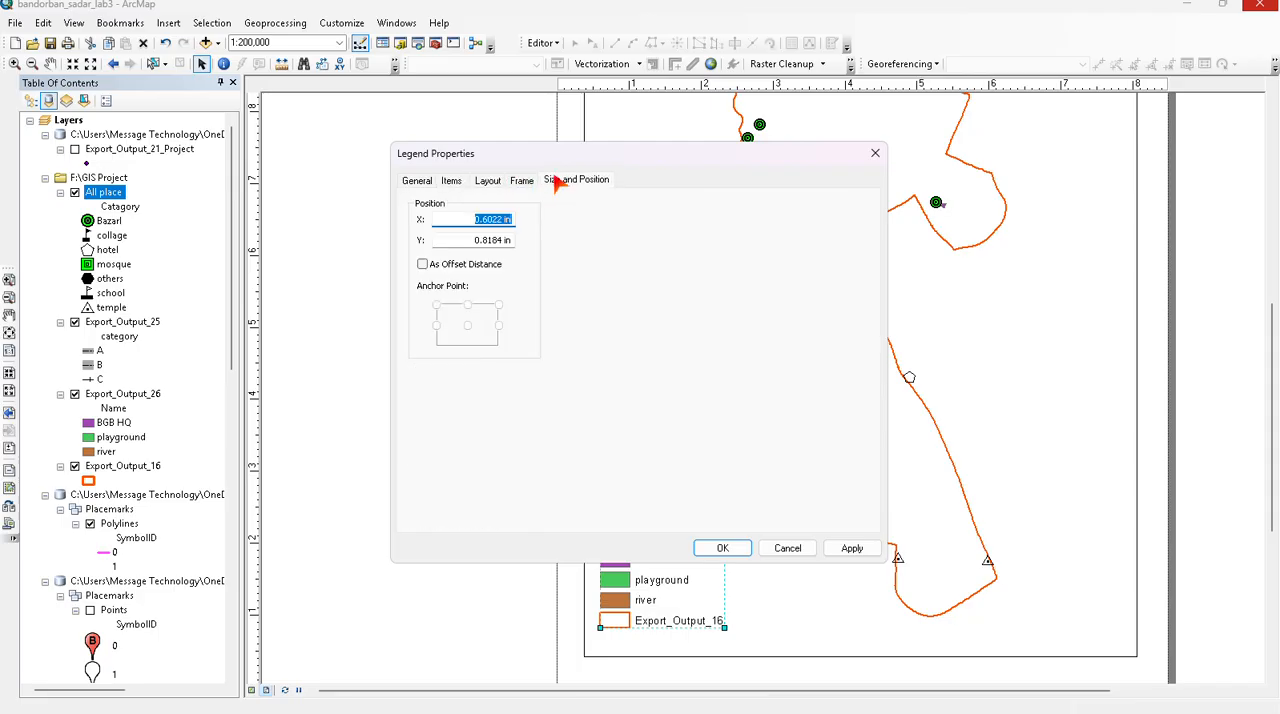
left_click(416, 181)
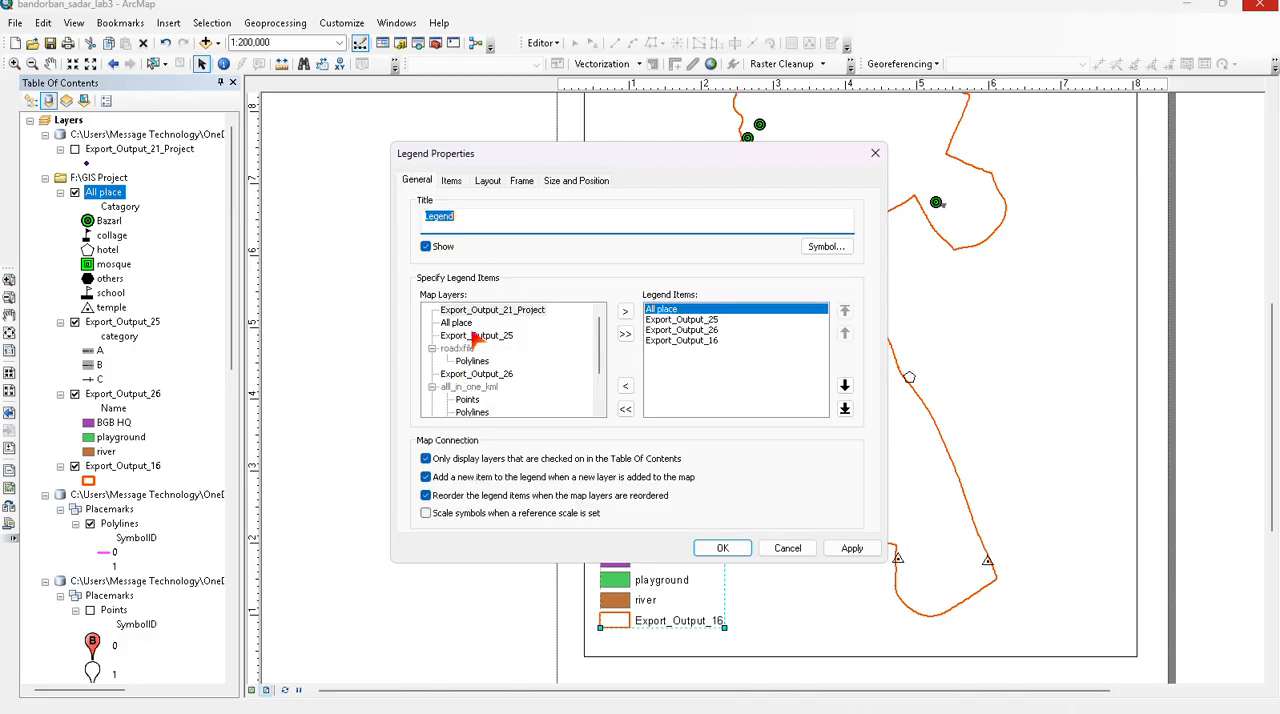
left_click(874, 156)
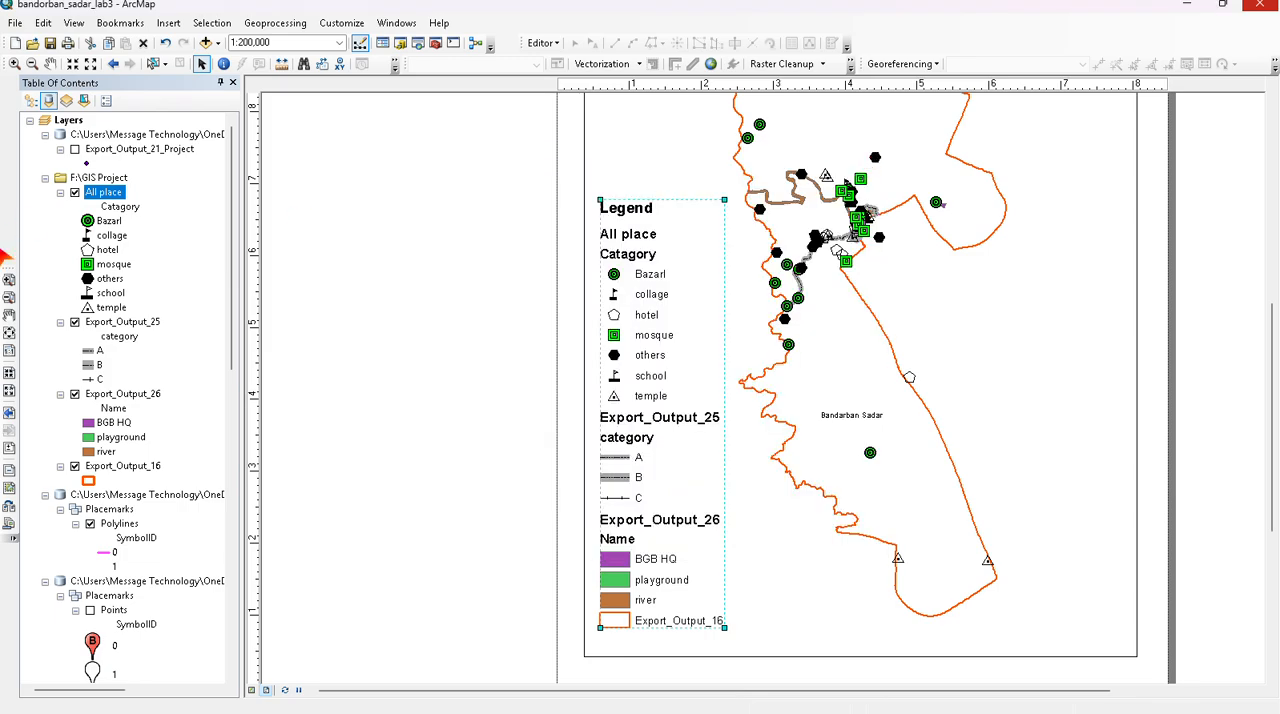
- Rename the Export_Output_25 layer to "Road network" in its layer properties
right_click(130, 322)
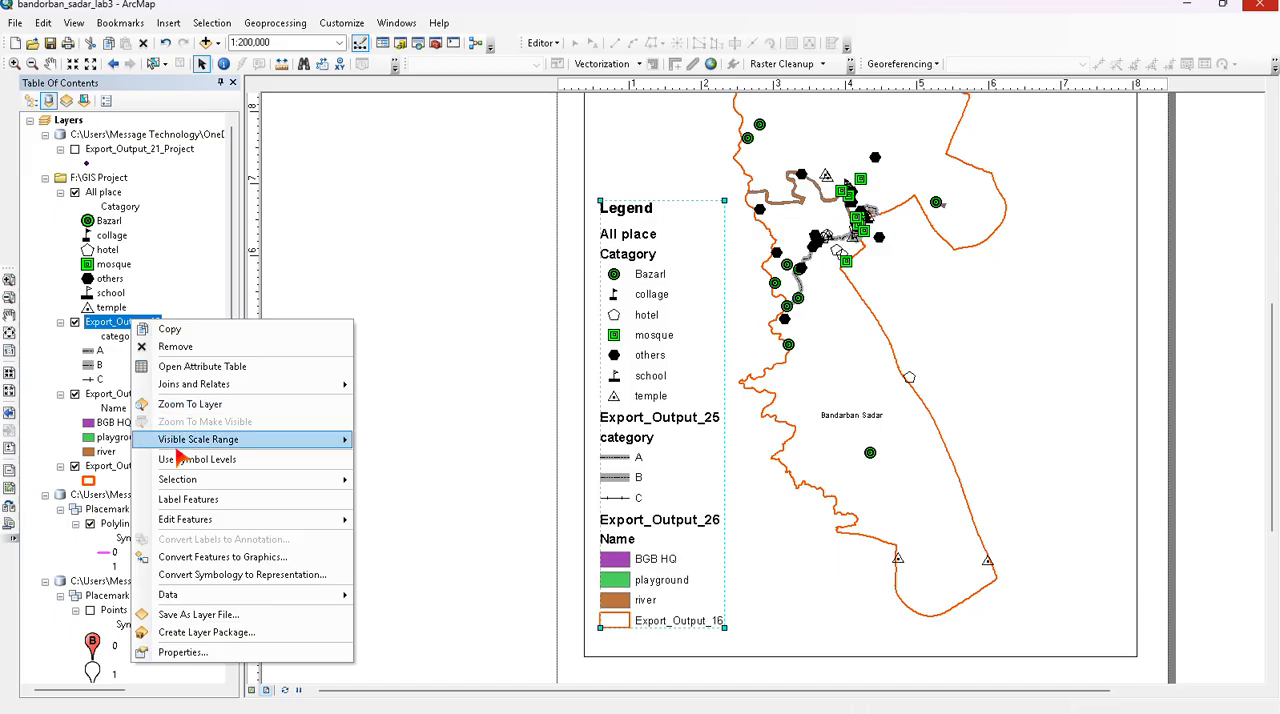
left_click(193, 650)
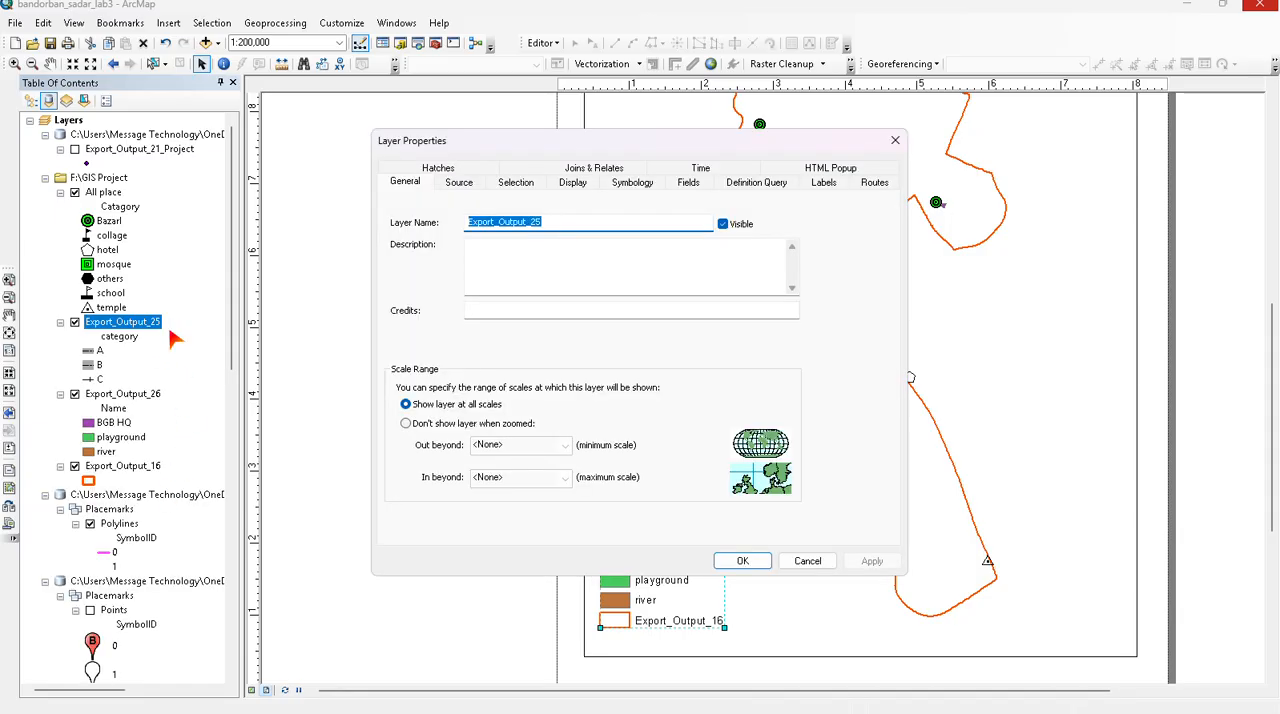
type("rk")
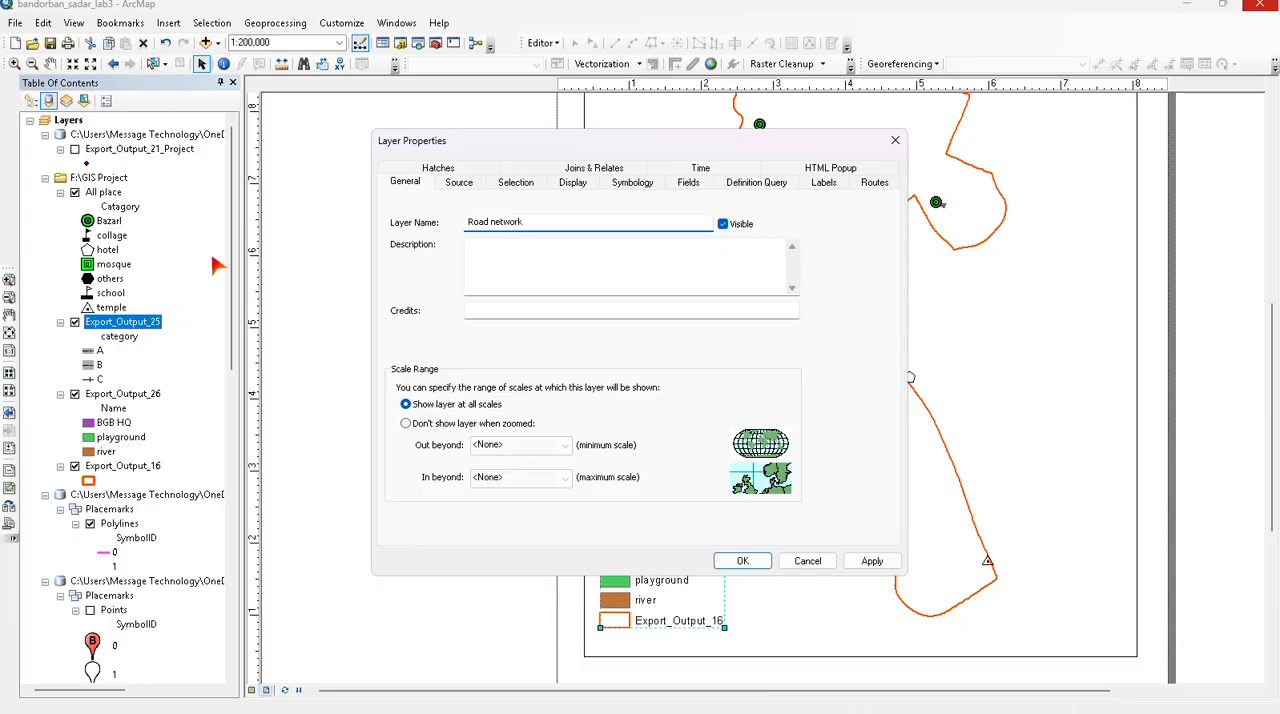
left_click(872, 561)
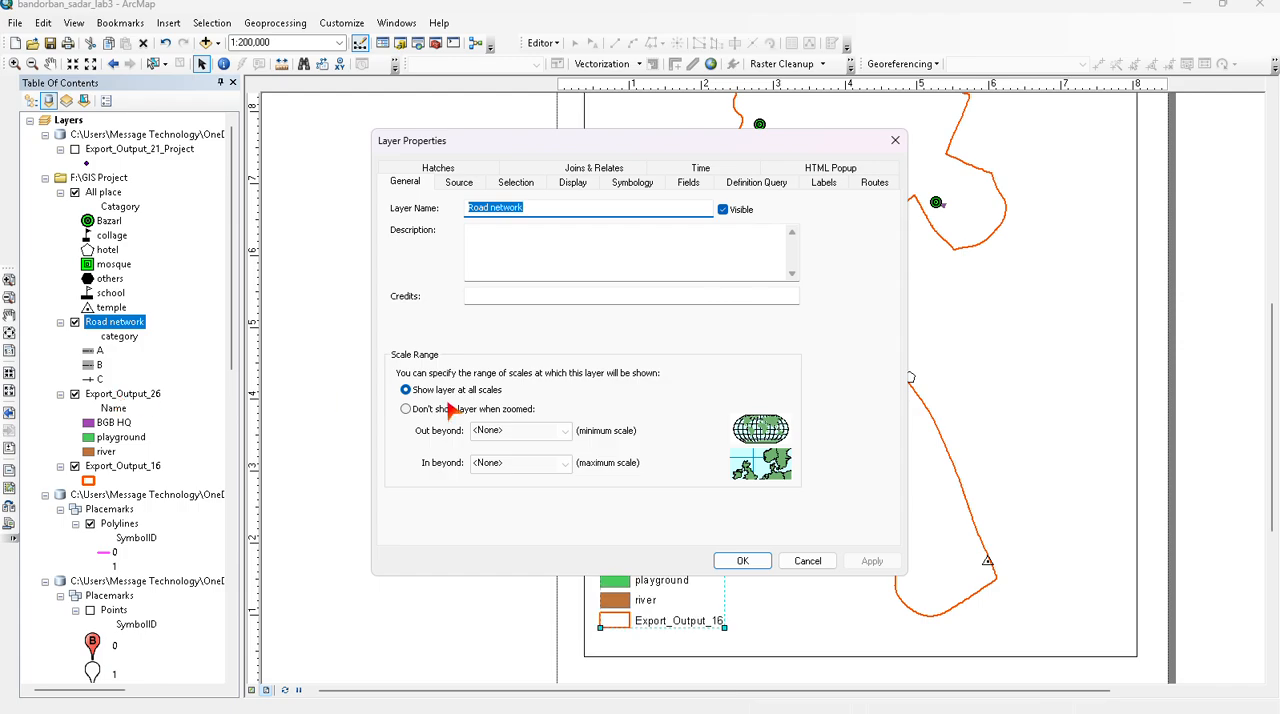
left_click(742, 561)
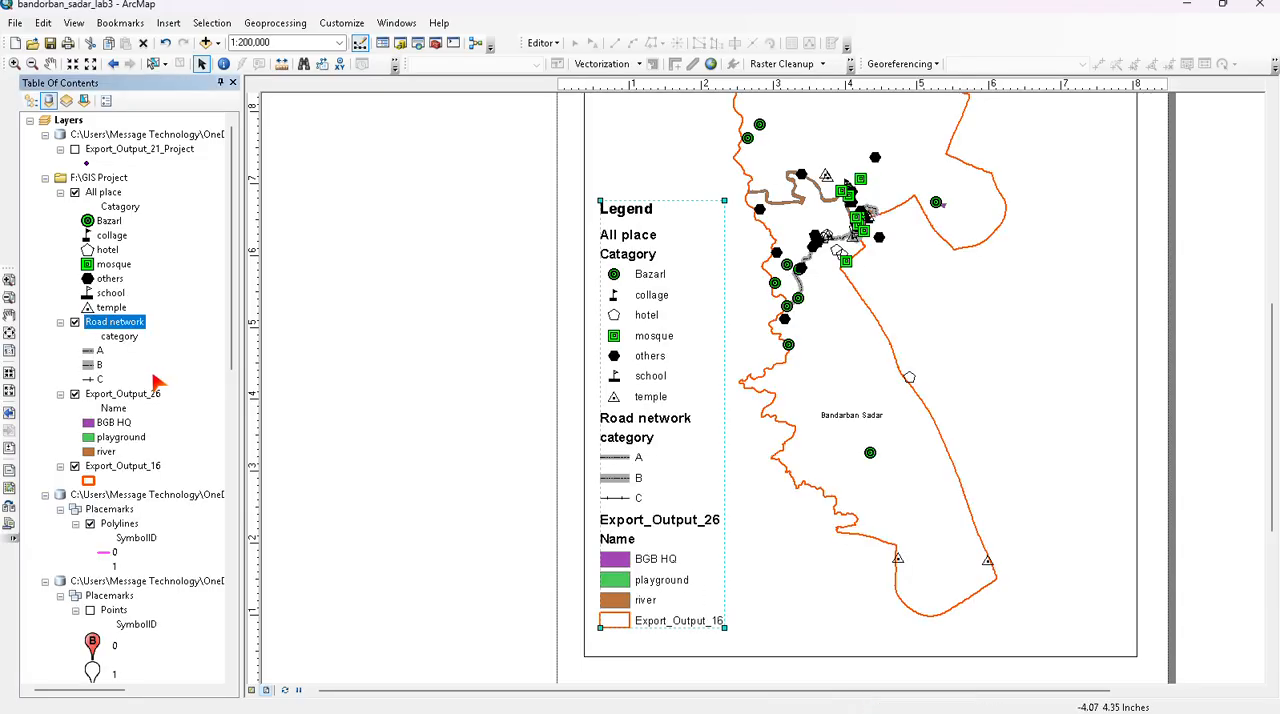
- Rename the Export_Output_26 layer to "Water Body" in its layer properties
right_click(117, 394)
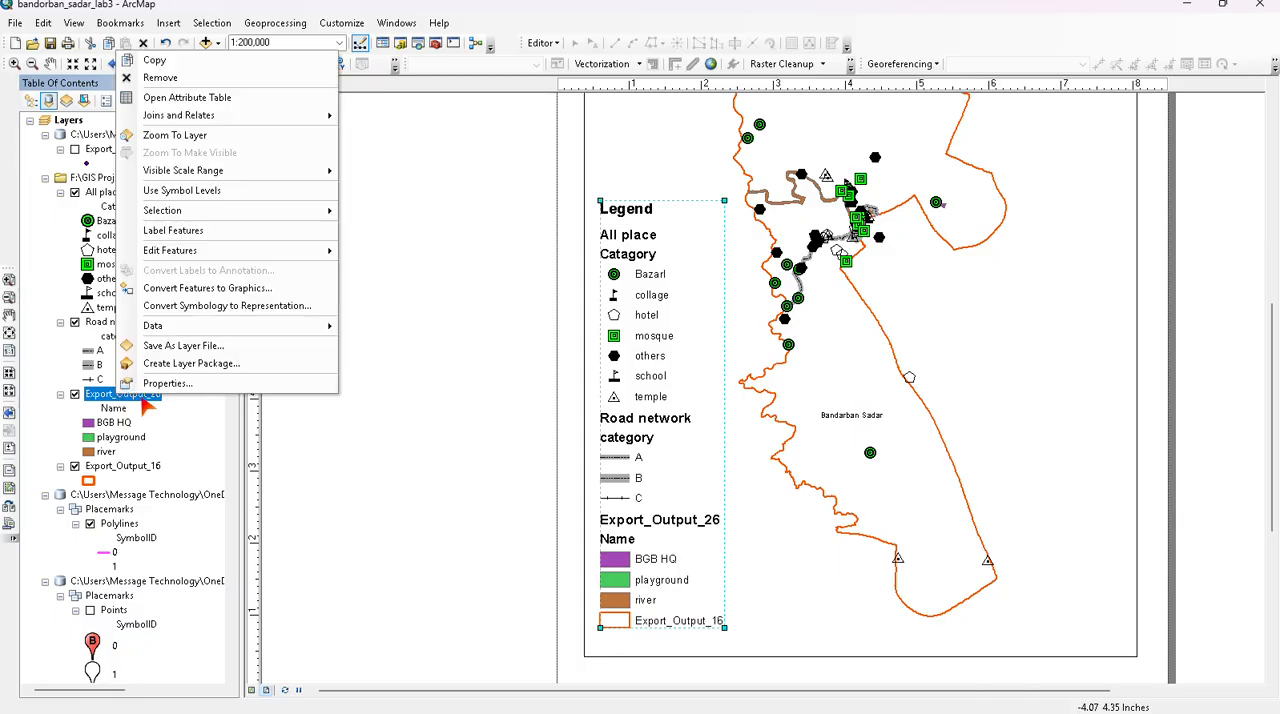
left_click_drag(151, 396, 110, 397)
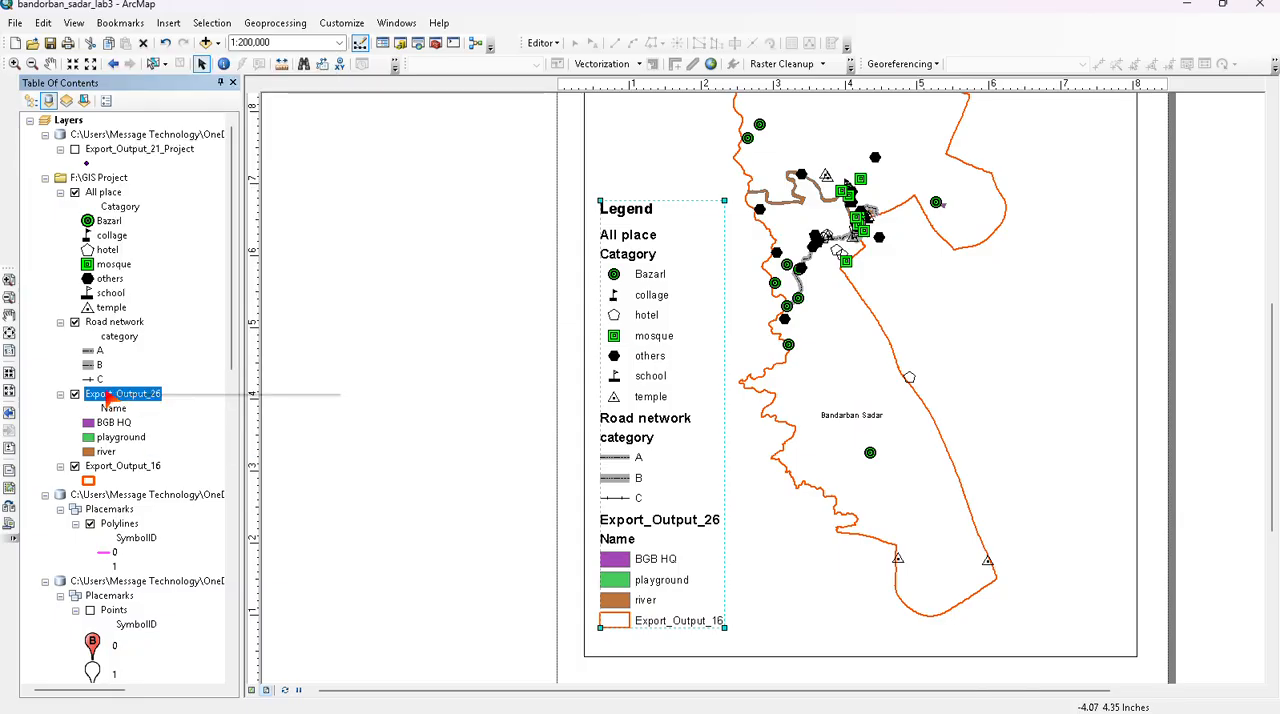
right_click(110, 395)
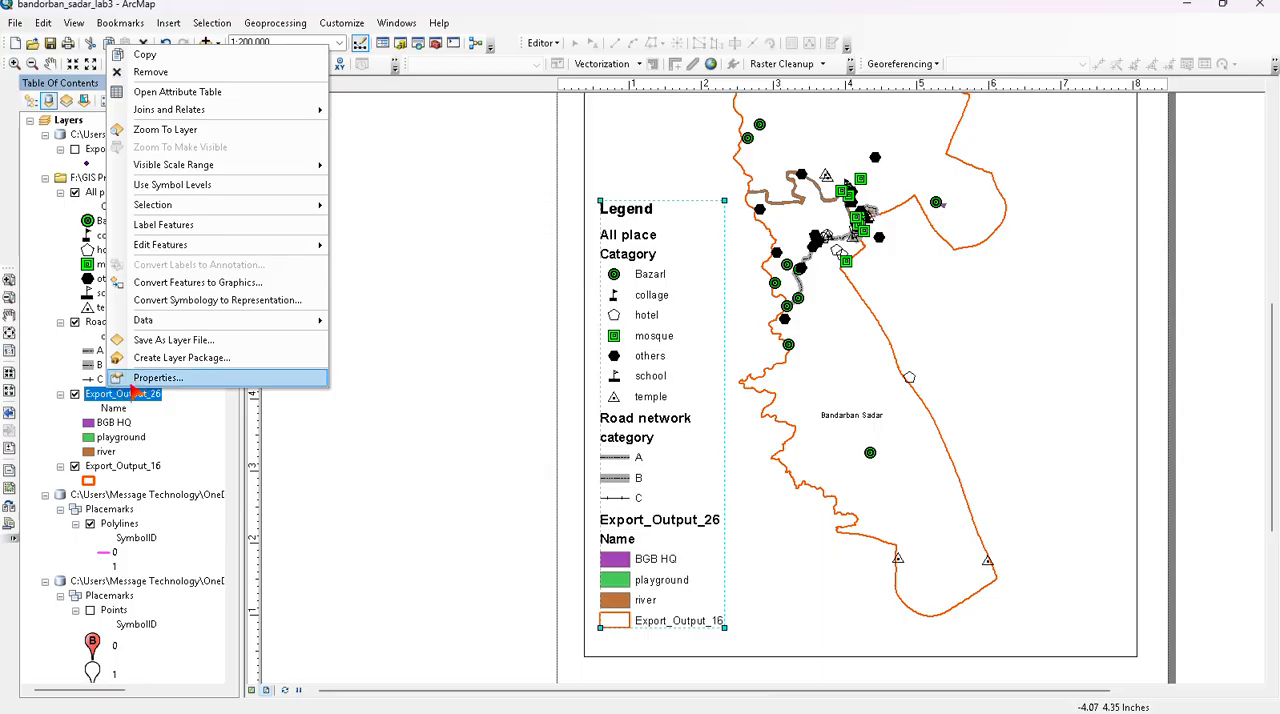
left_click(139, 381)
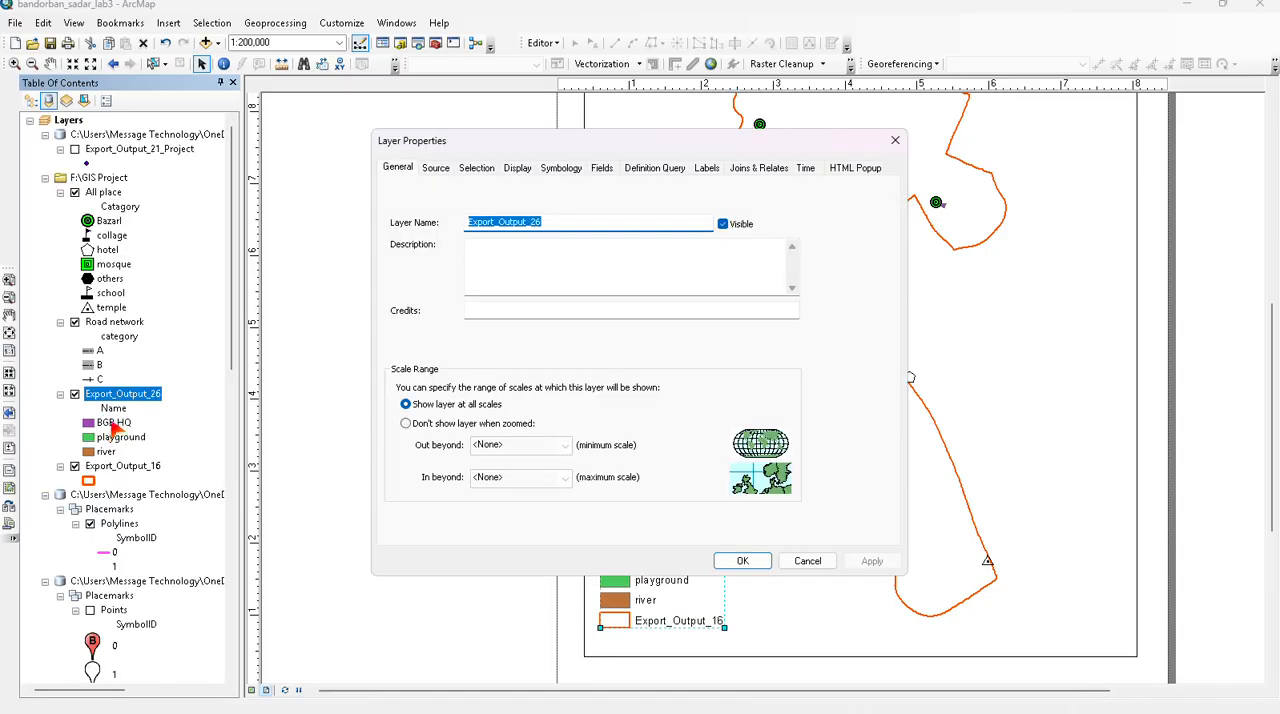
type("Water Body")
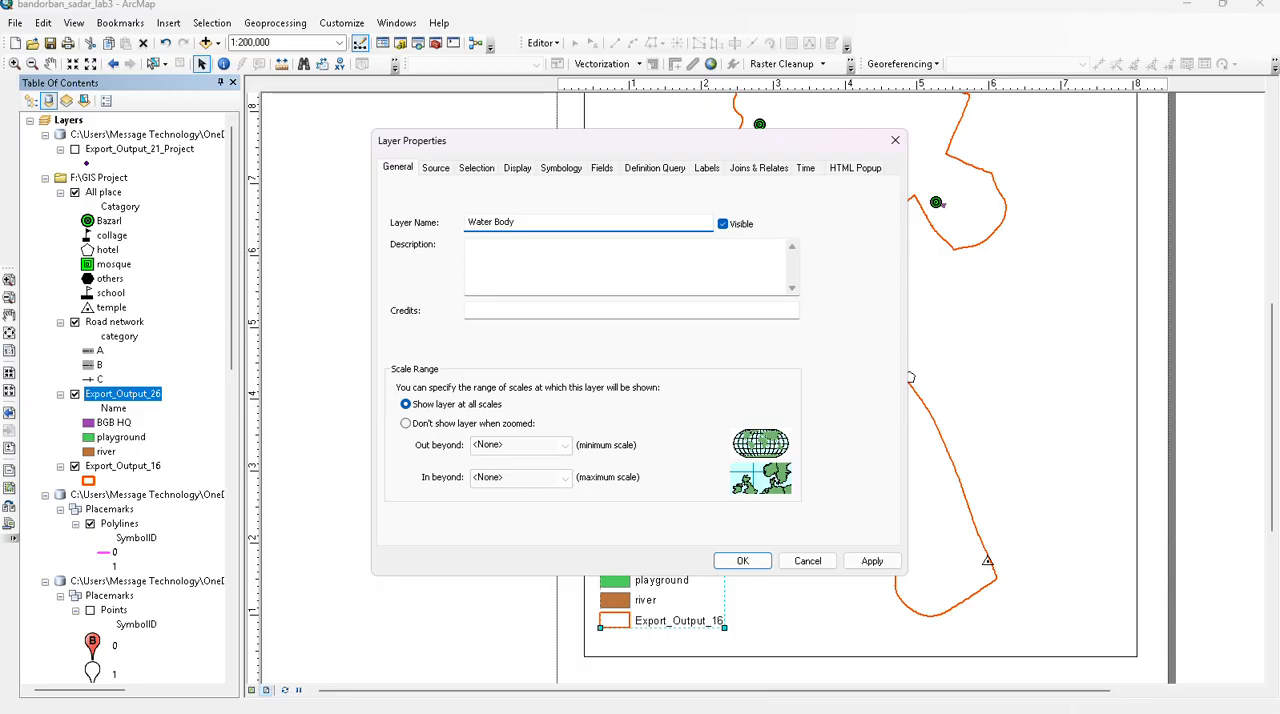
left_click(742, 560)
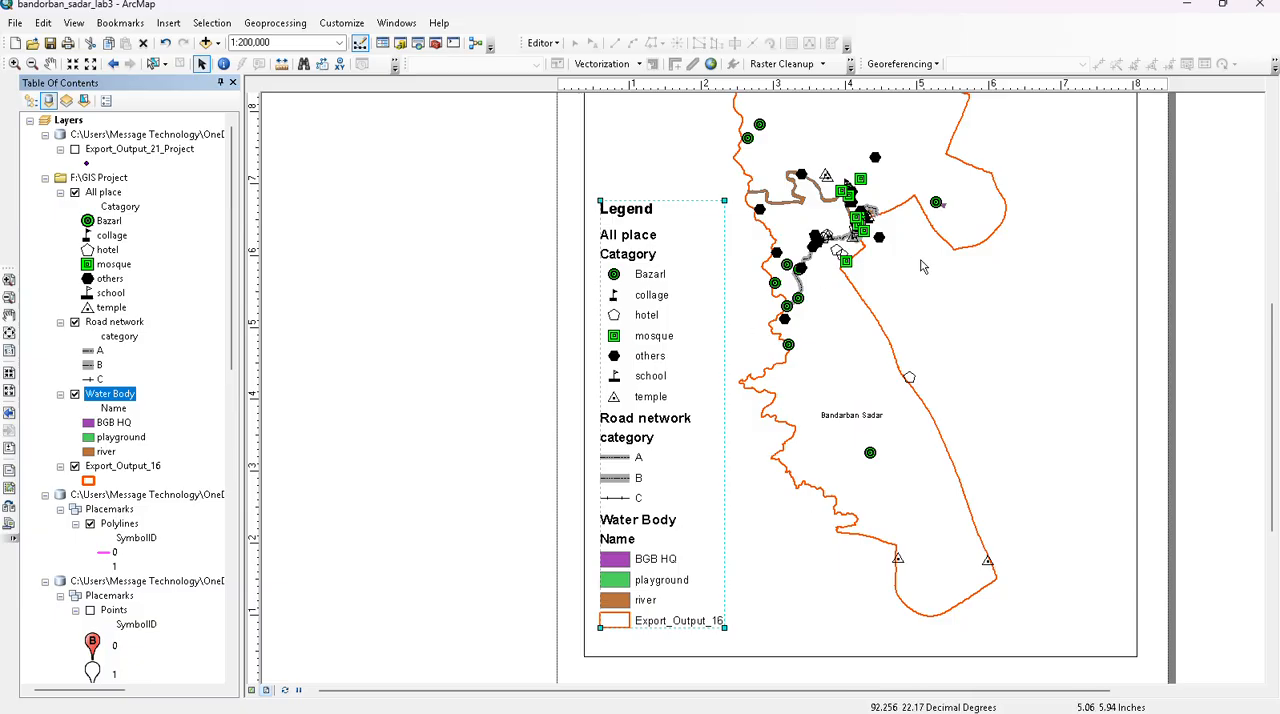
- Add Export_Output_16 to the legend items a second time, remove the duplicate entry and accept the legend properties
double_click(660, 356)
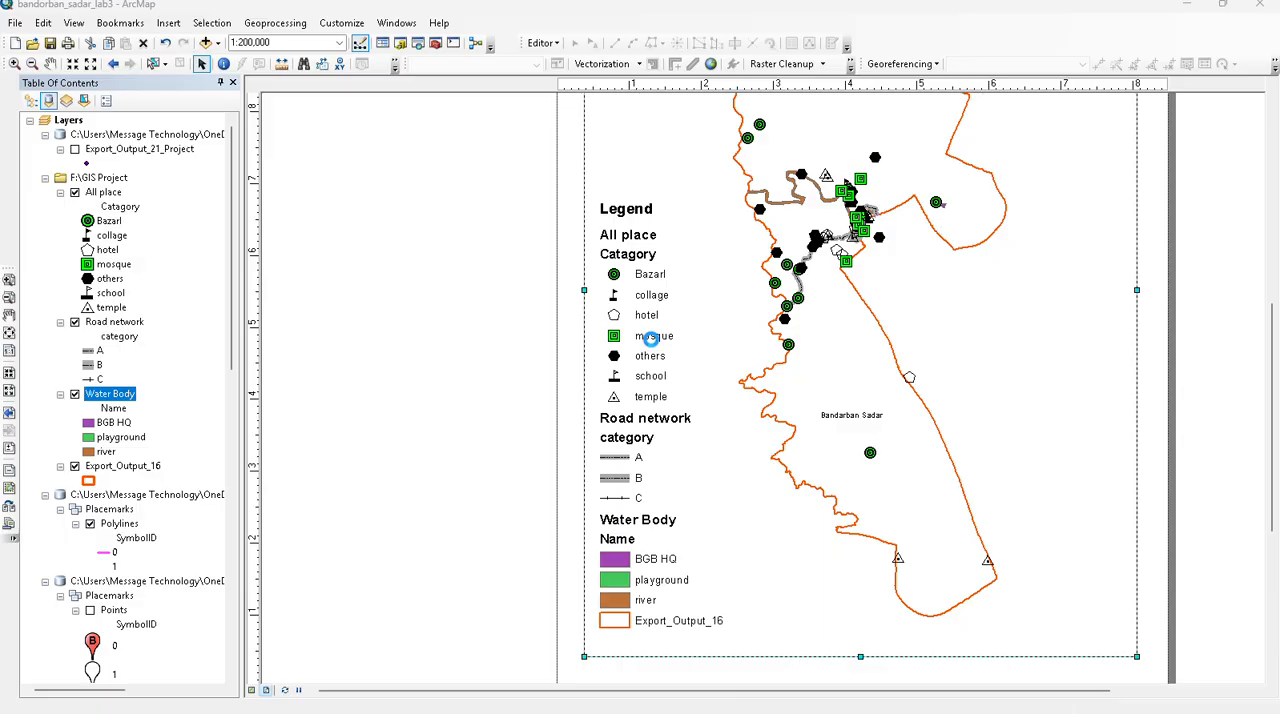
double_click(656, 336)
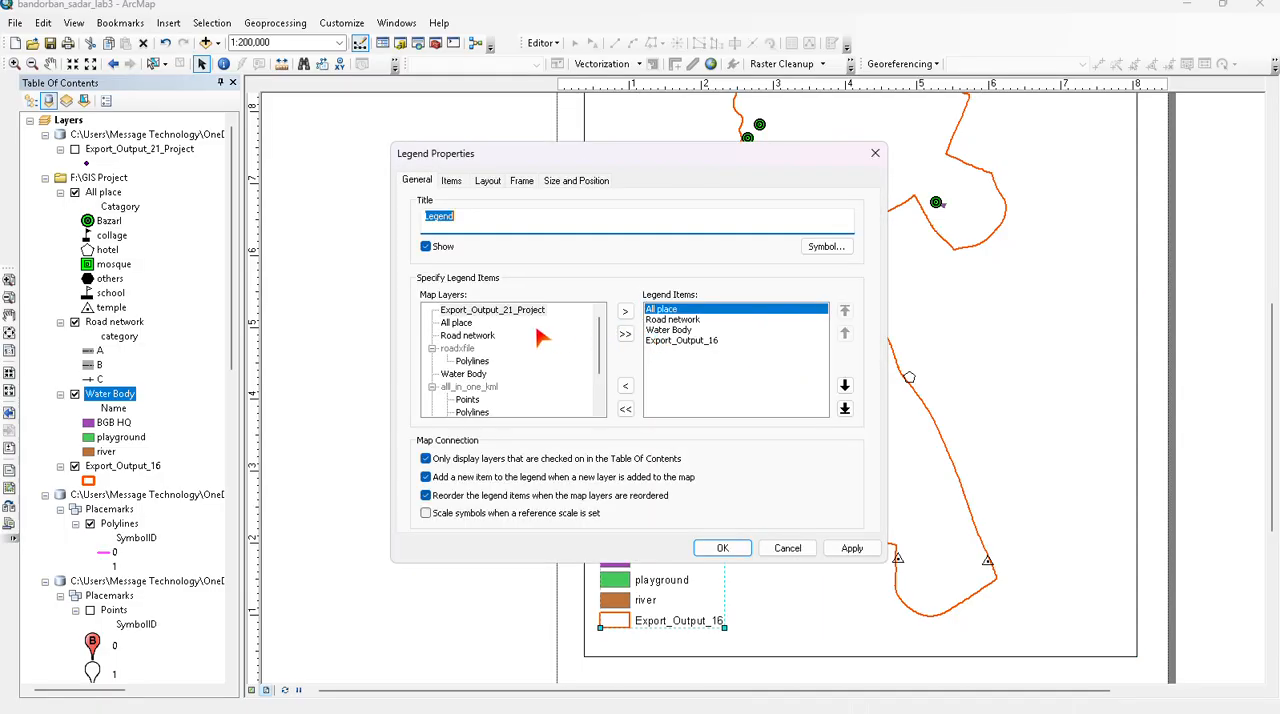
scroll(484, 392, "down", 2)
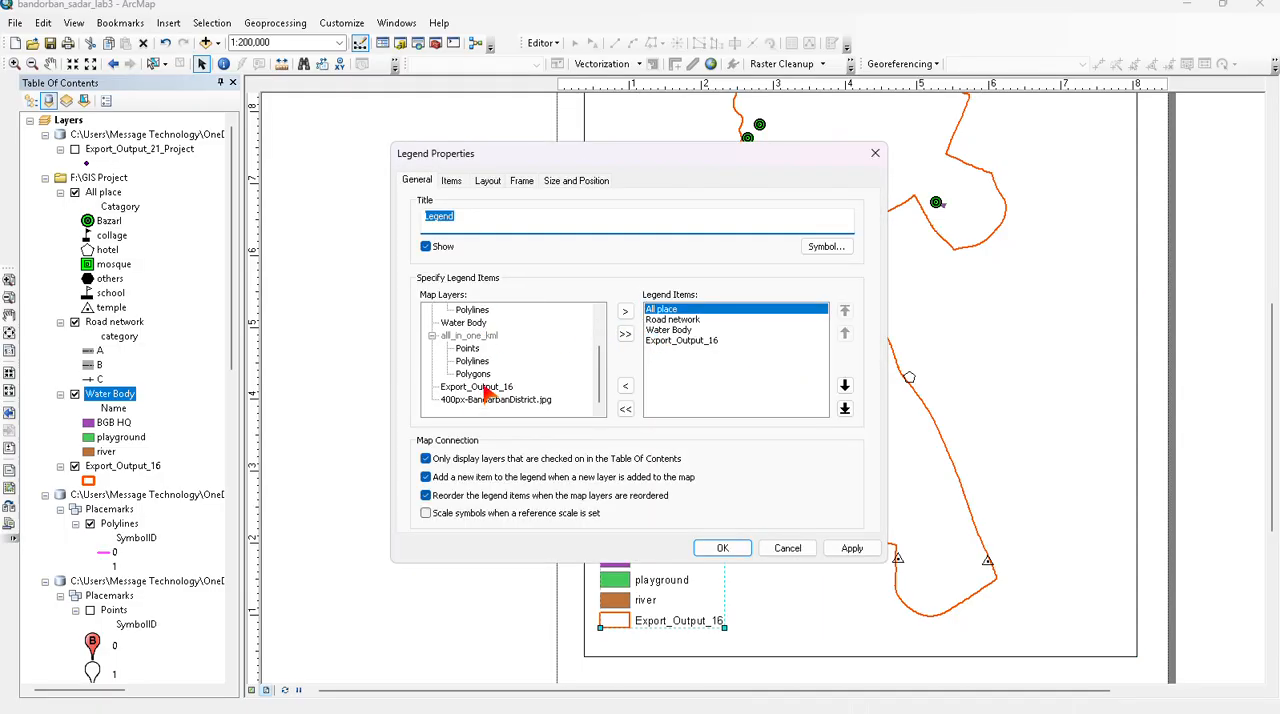
left_click(480, 387)
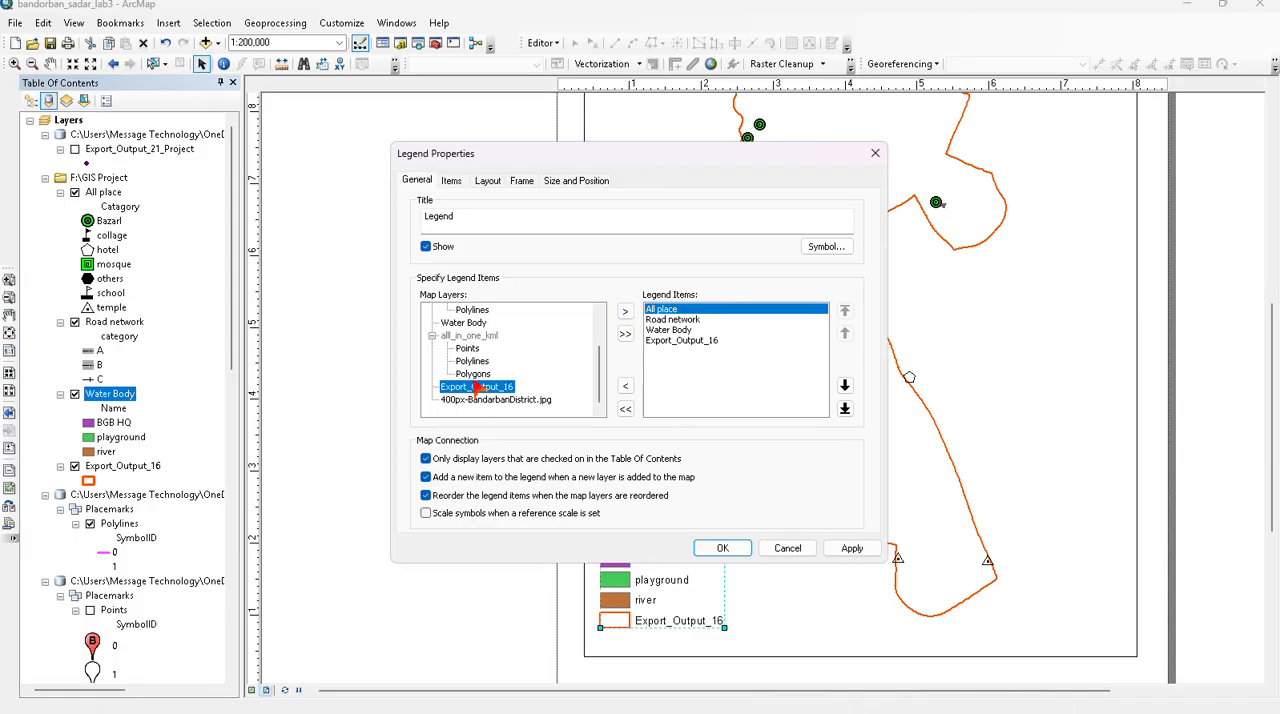
left_click(626, 313)
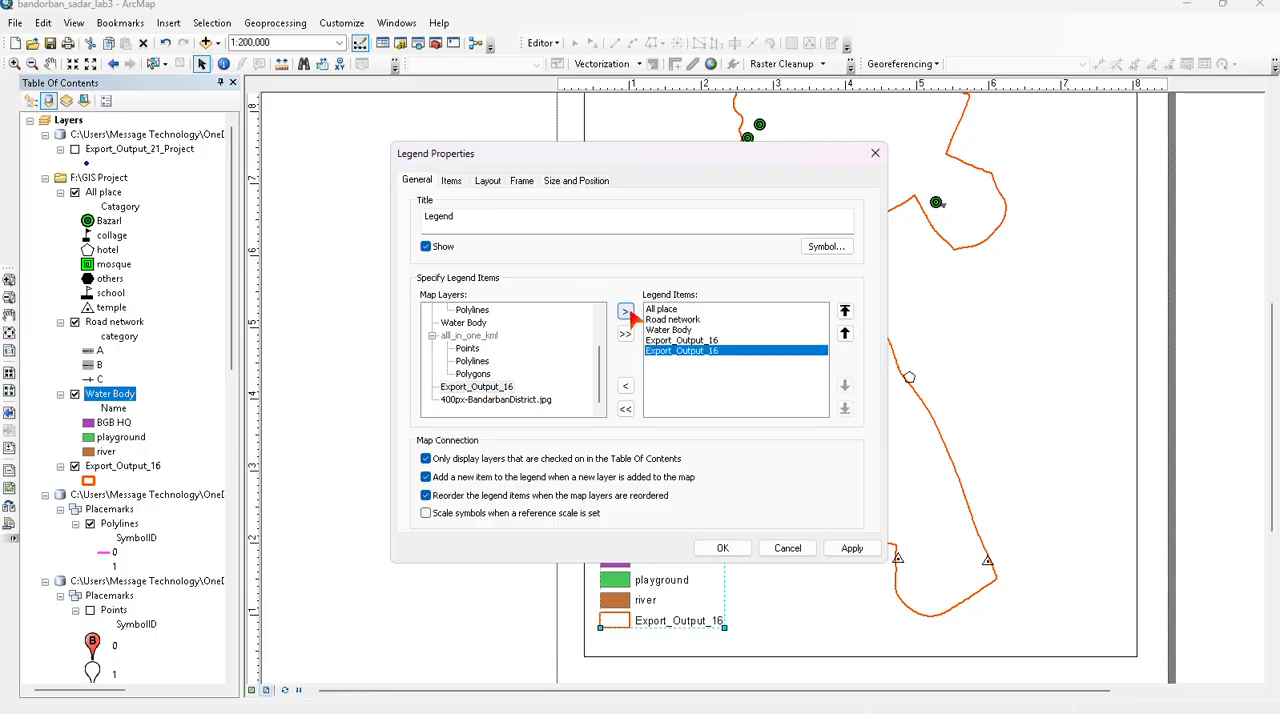
left_click(714, 341)
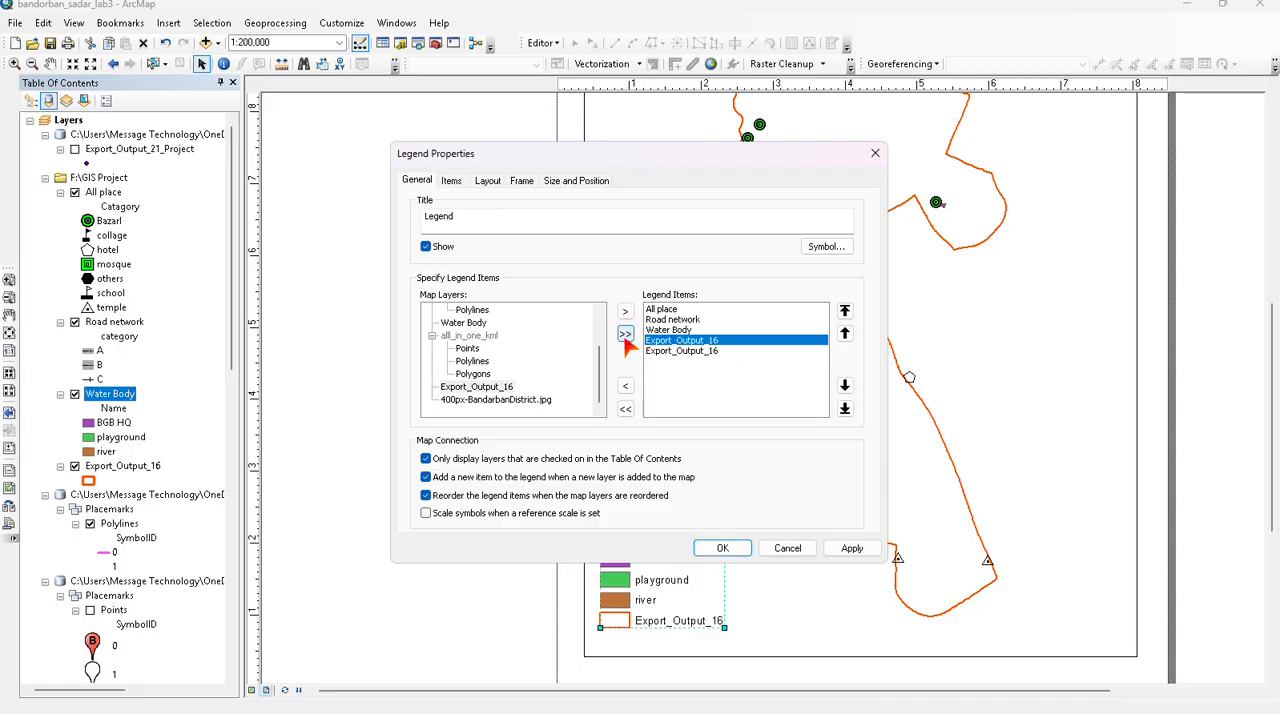
left_click(627, 388)
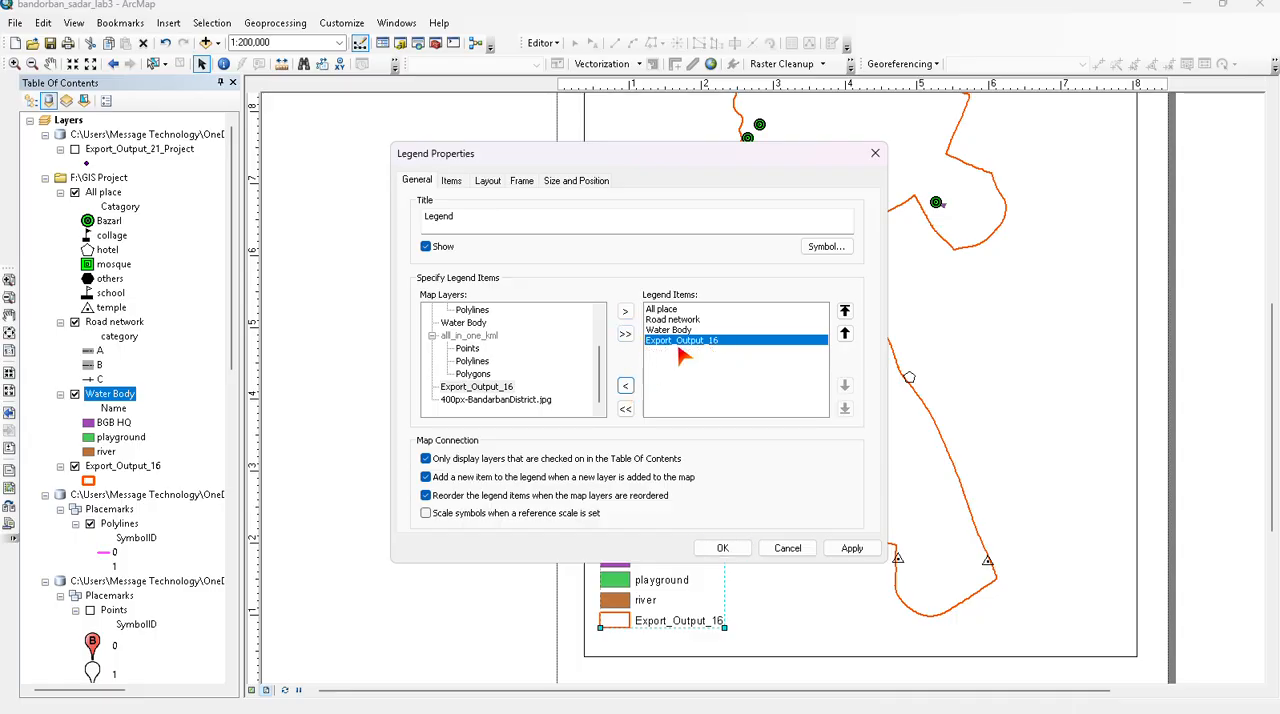
left_click(722, 549)
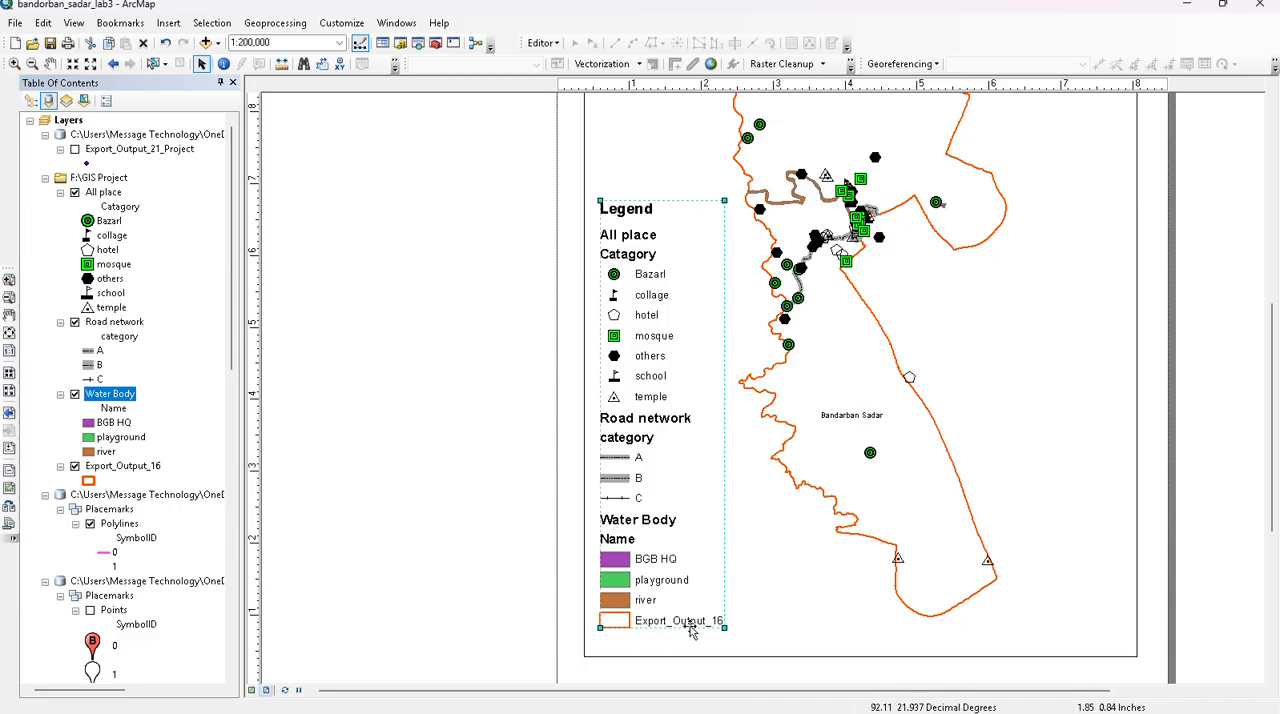
- Rename the Export_Output_16 layer to "Upozilla Boundery" in its layer properties
right_click(116, 467)
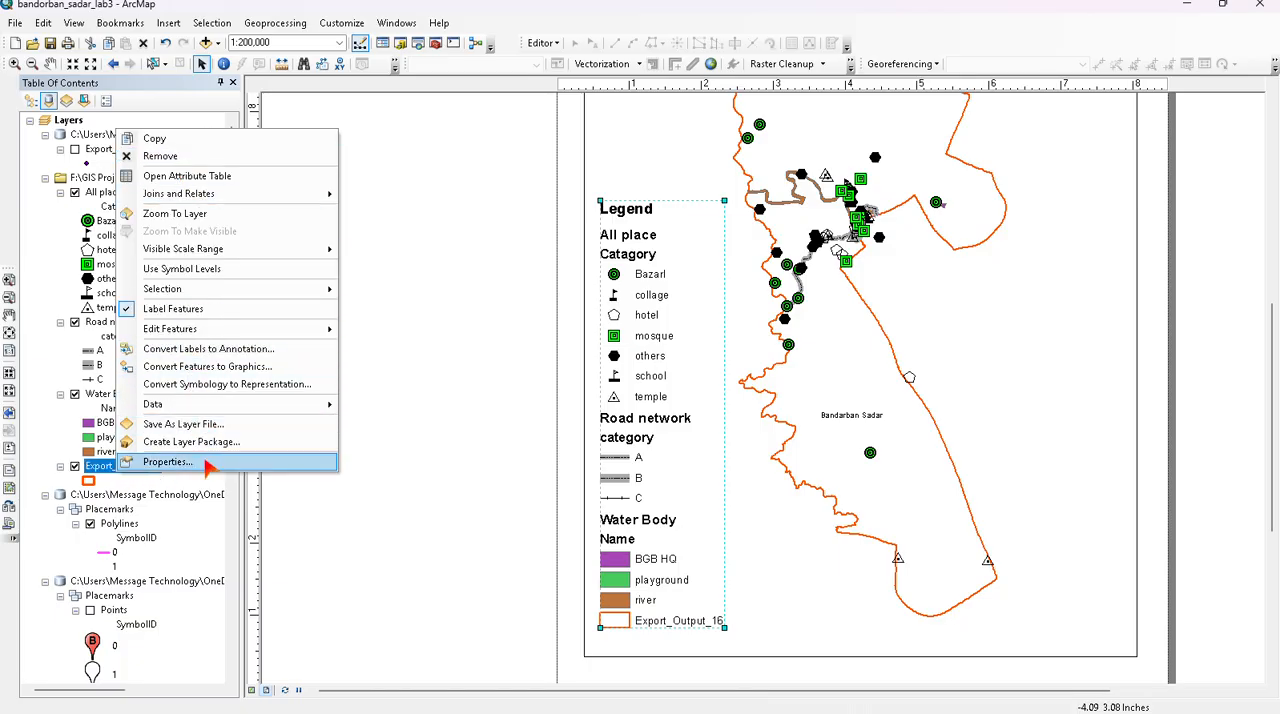
left_click(205, 462)
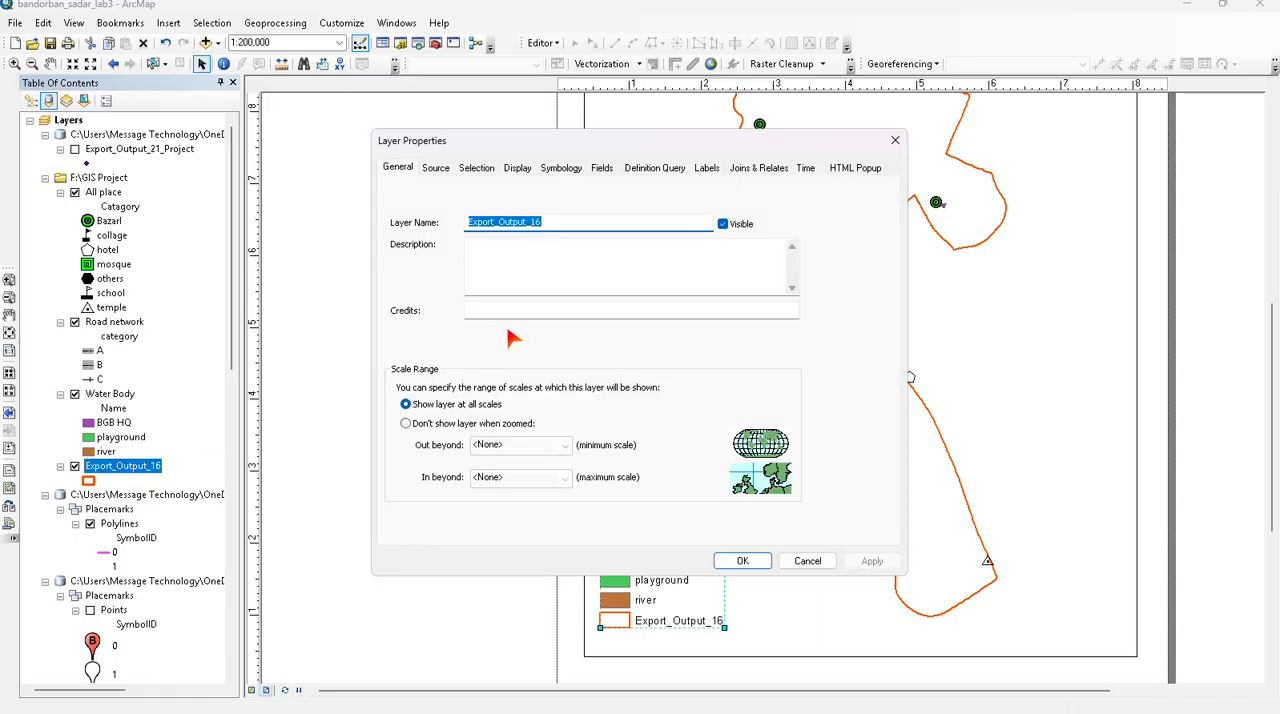
type("Boundery")
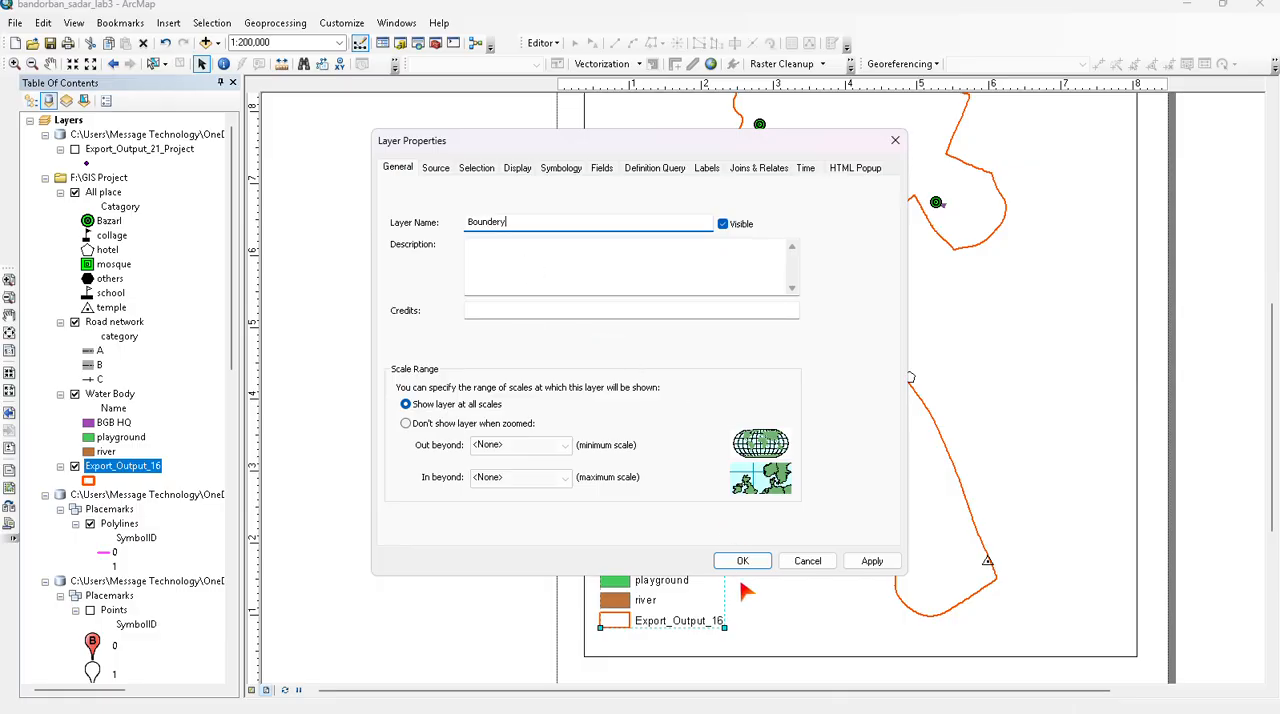
left_click(870, 562)
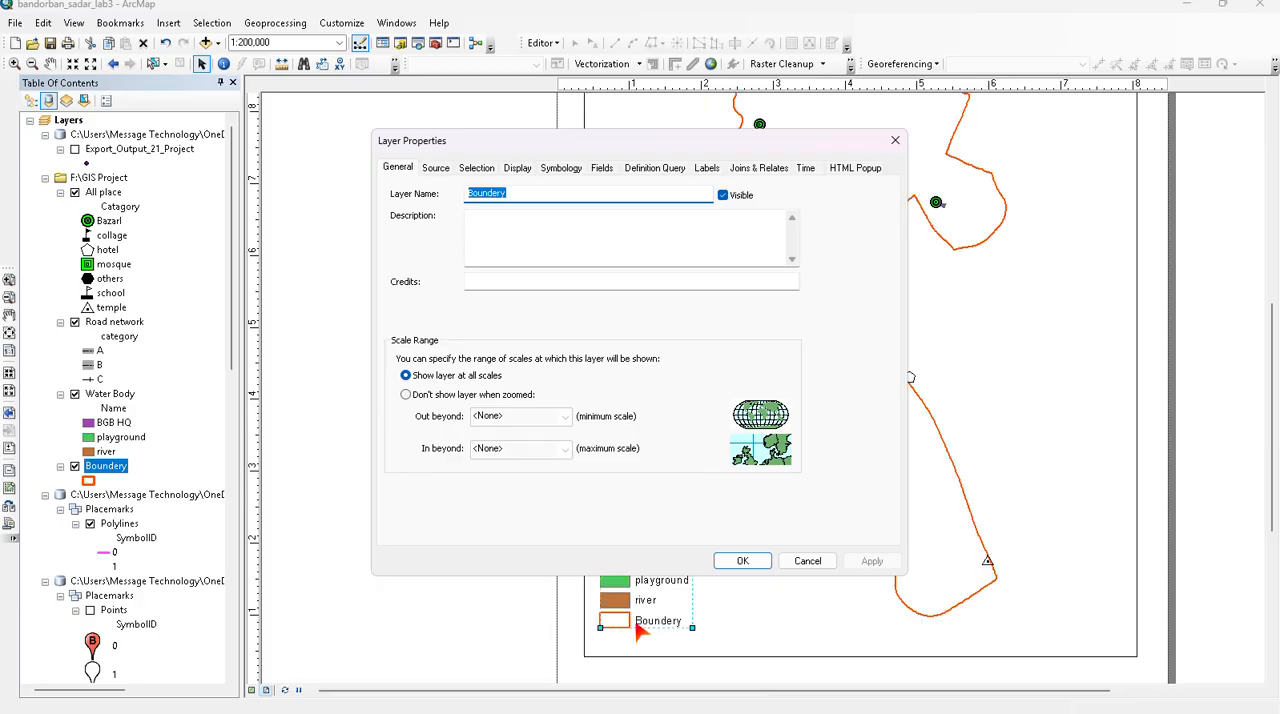
left_click(477, 196)
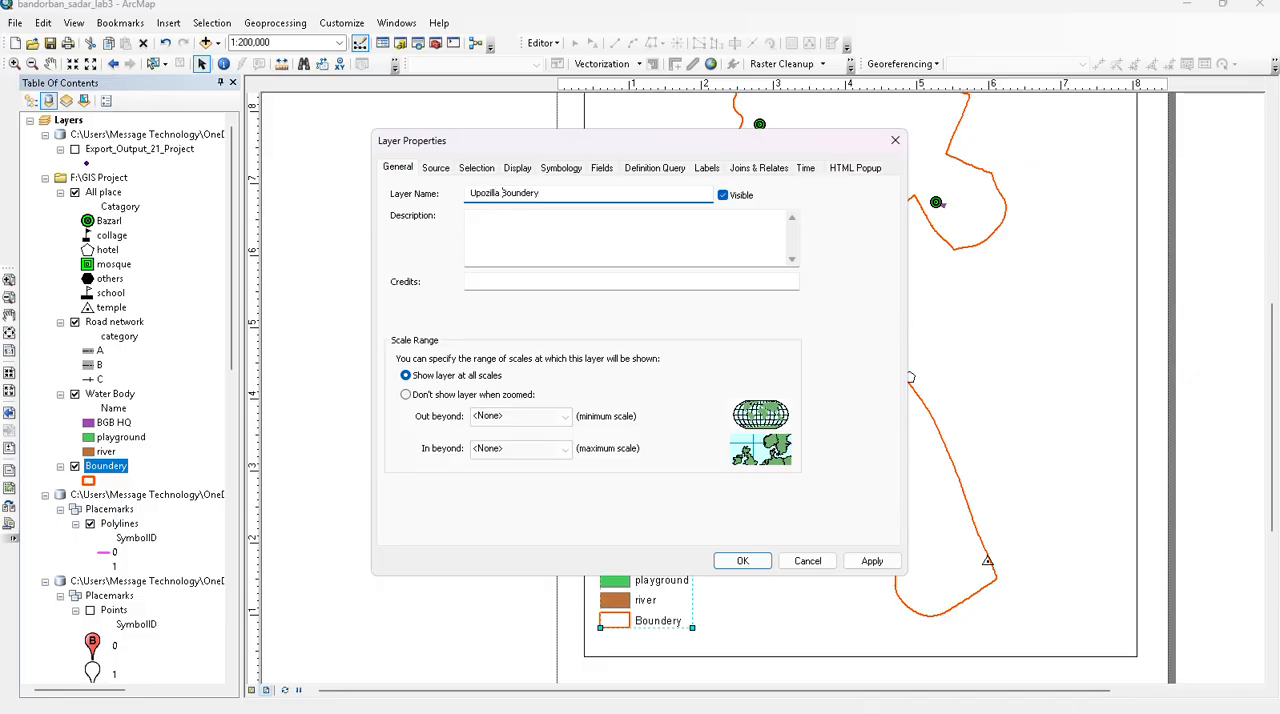
left_click(740, 560)
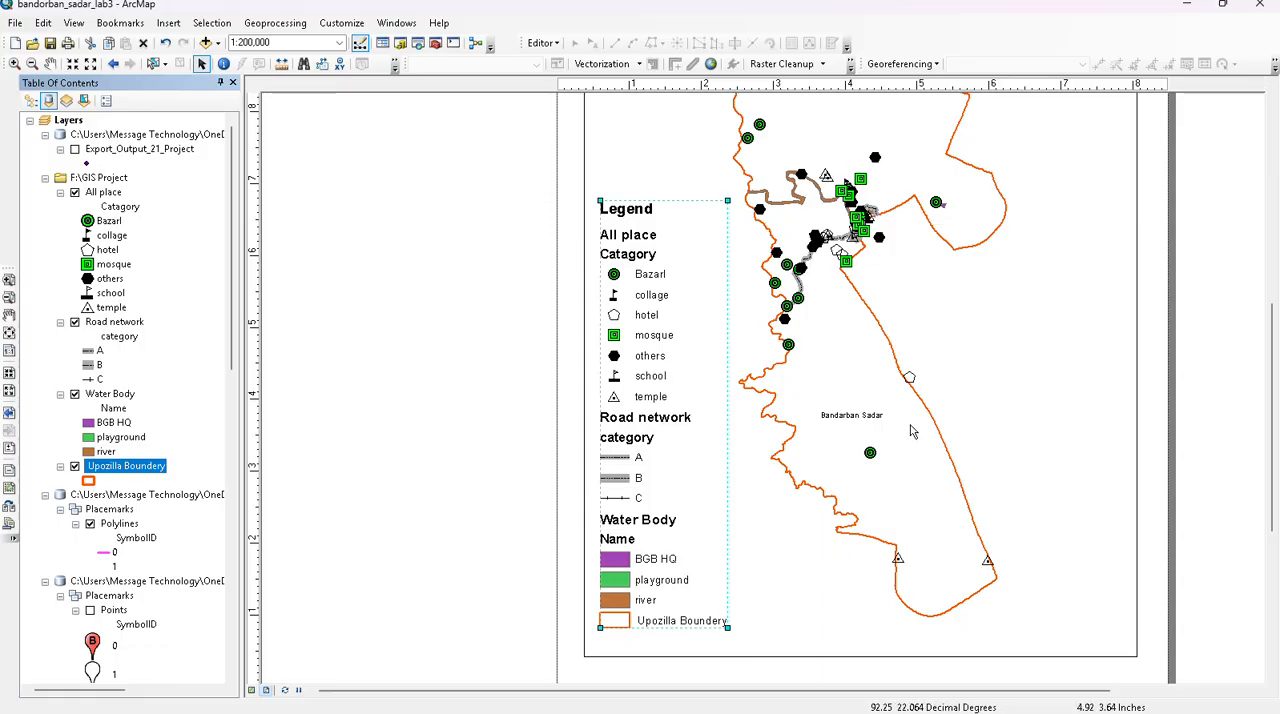
- Examine the whole page layout, including the placement of the title, north arrow and legend around the map
scroll(911, 431, "down", 1)
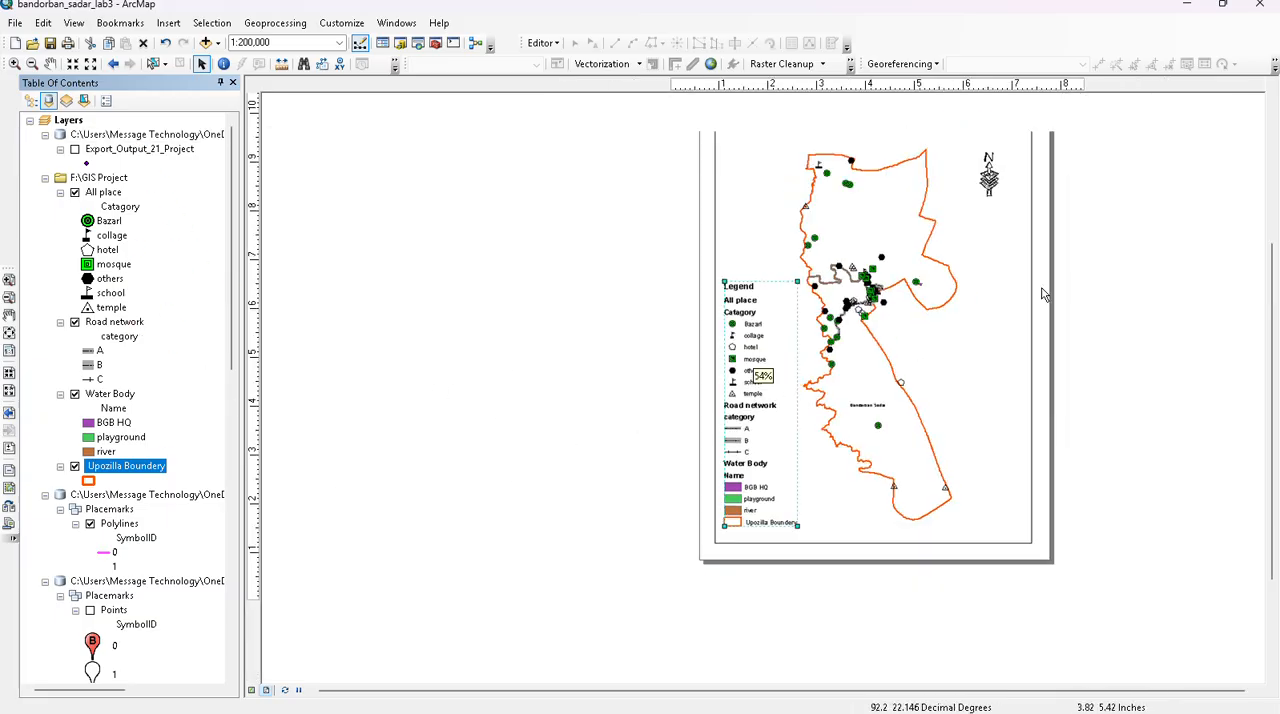
scroll(1043, 290, "down", 1)
scroll(1046, 134, "down", 1)
scroll(1046, 134, "up", 1)
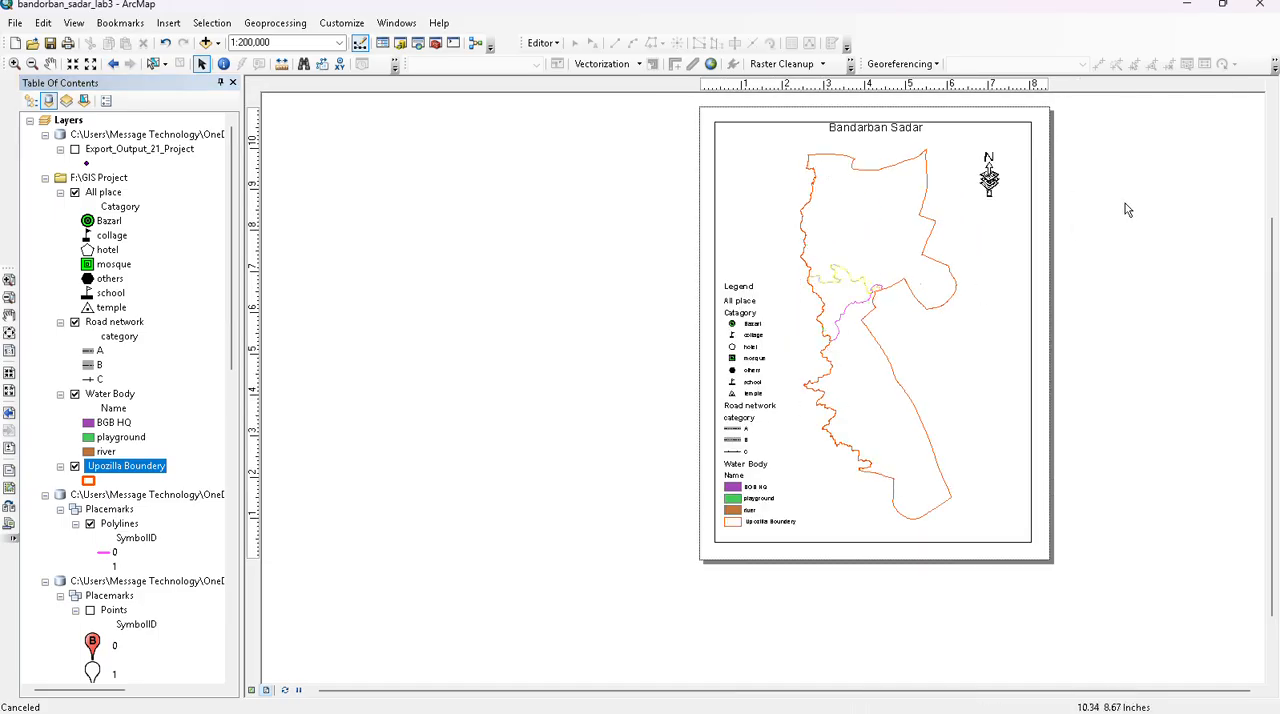
scroll(1118, 141, "up", 1)
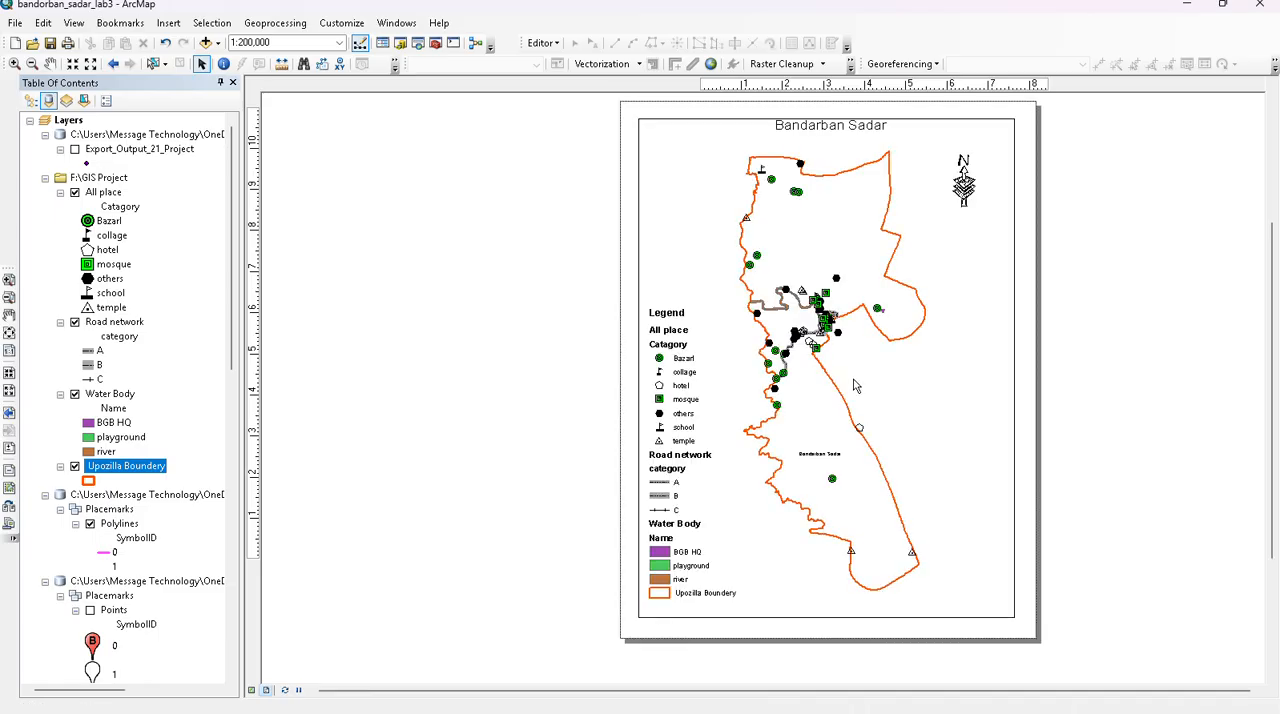
scroll(856, 385, "down", 1)
scroll(710, 368, "up", 2)
scroll(711, 367, "up", 1)
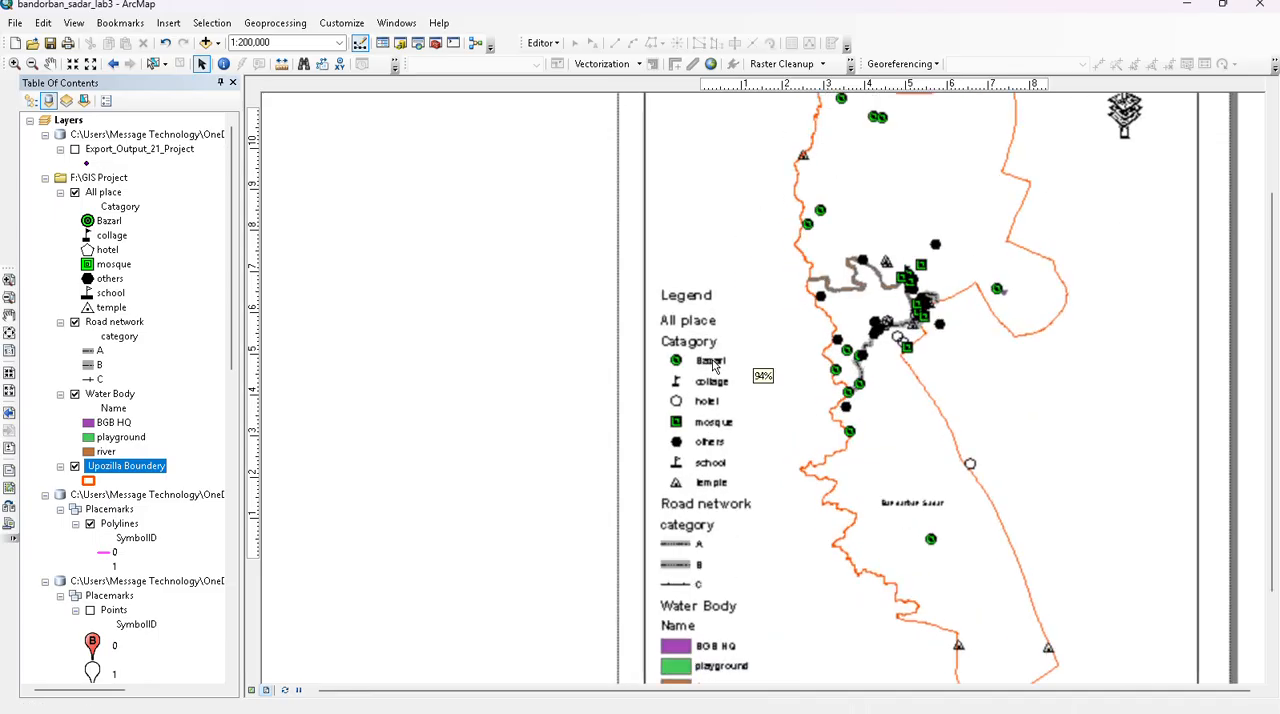
- Apply a Double, Graded frame border to the legend and move its properties dialog clear of the legend
left_click(712, 437)
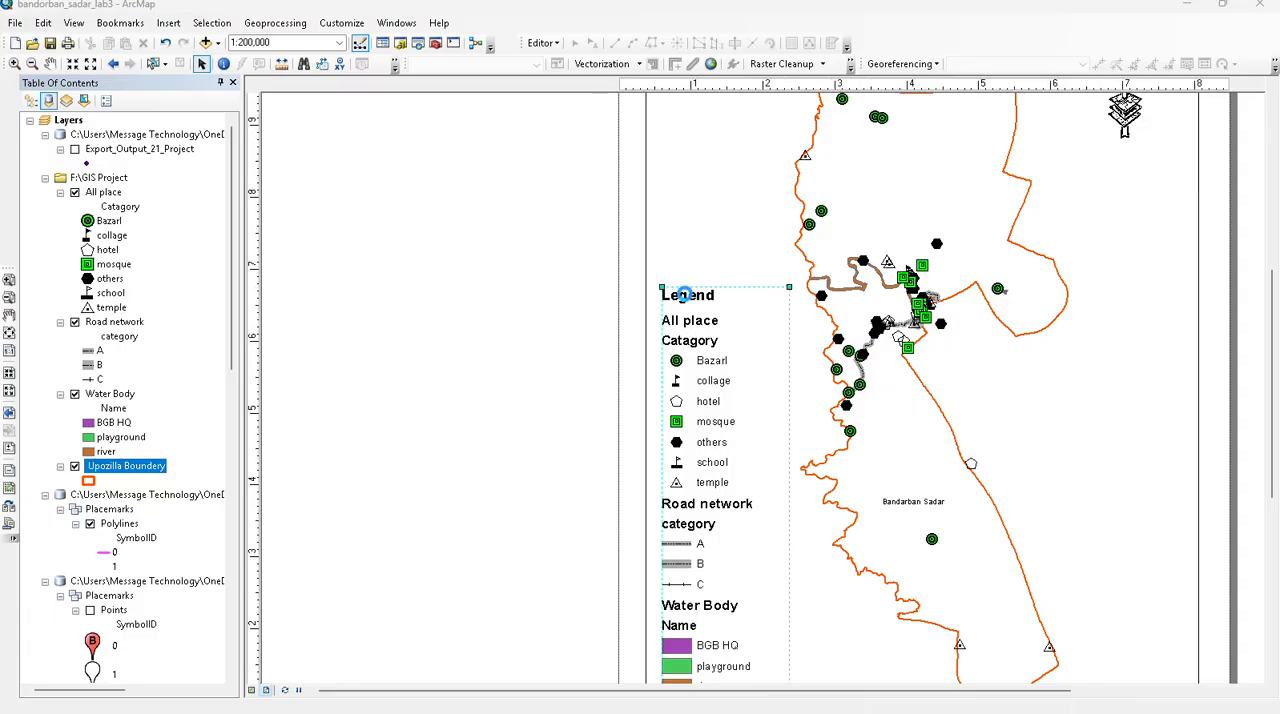
double_click(748, 457)
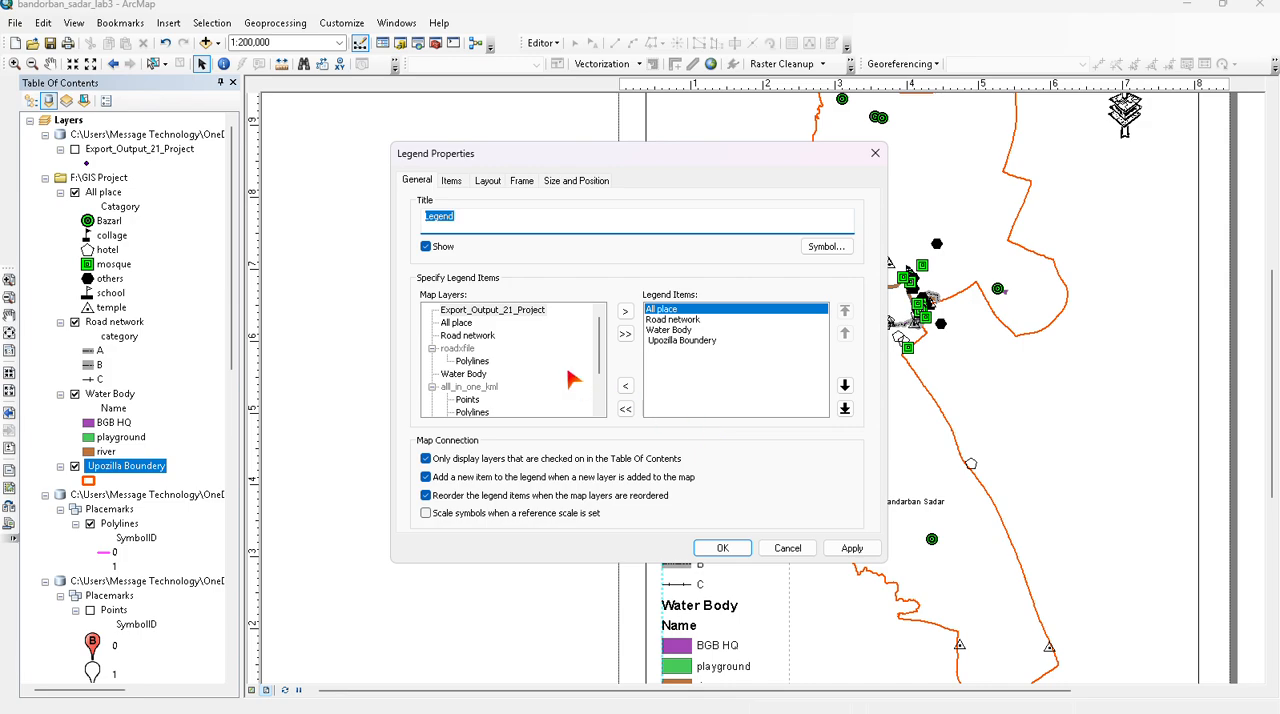
left_click(487, 181)
left_click(521, 181)
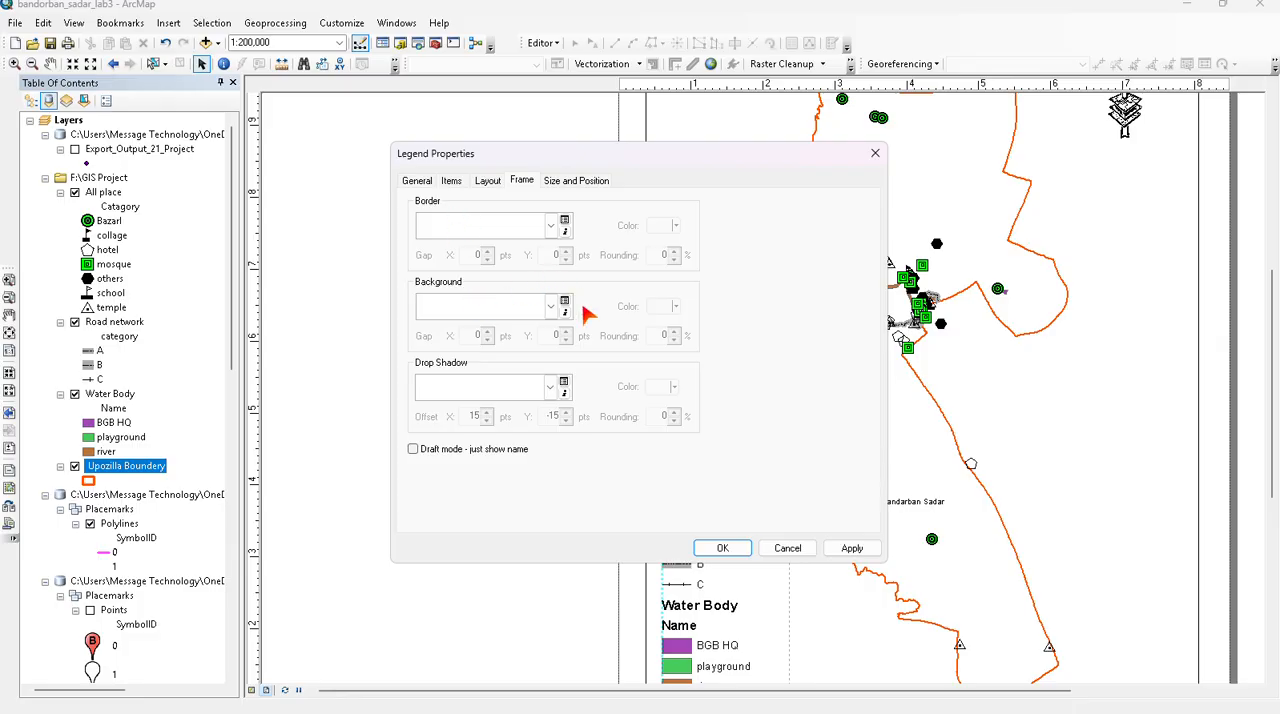
left_click(550, 226)
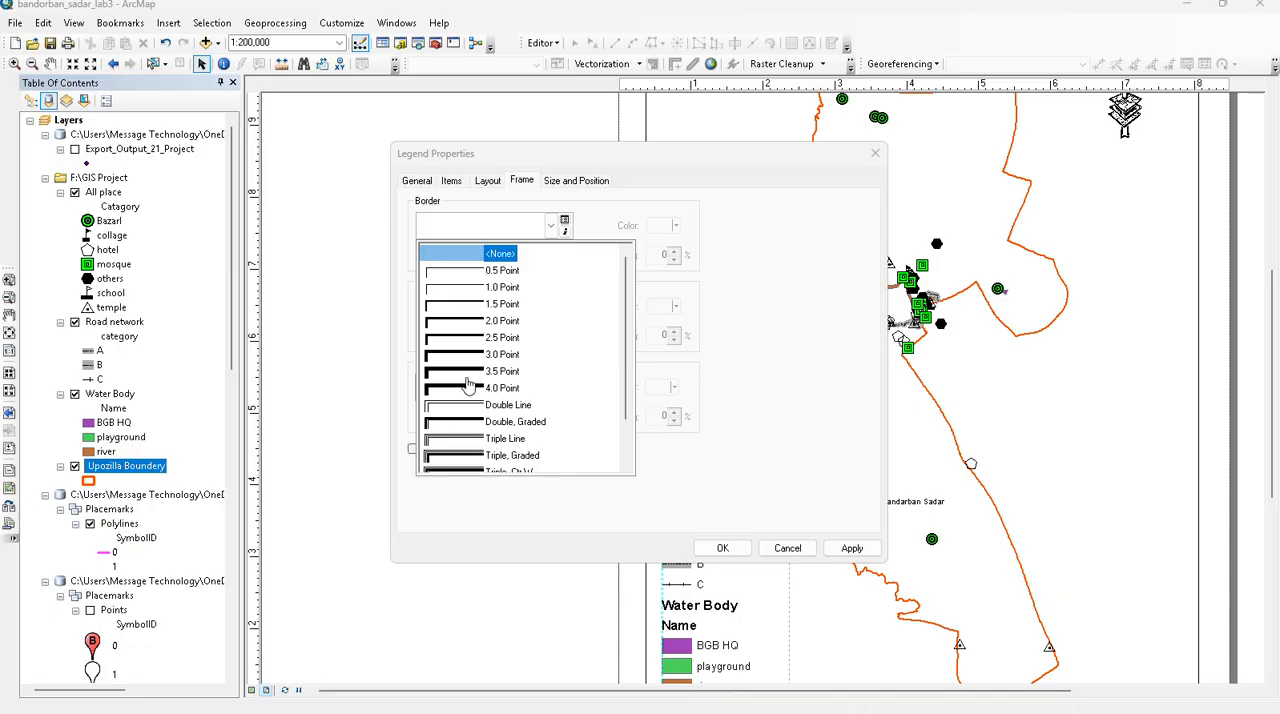
left_click(466, 422)
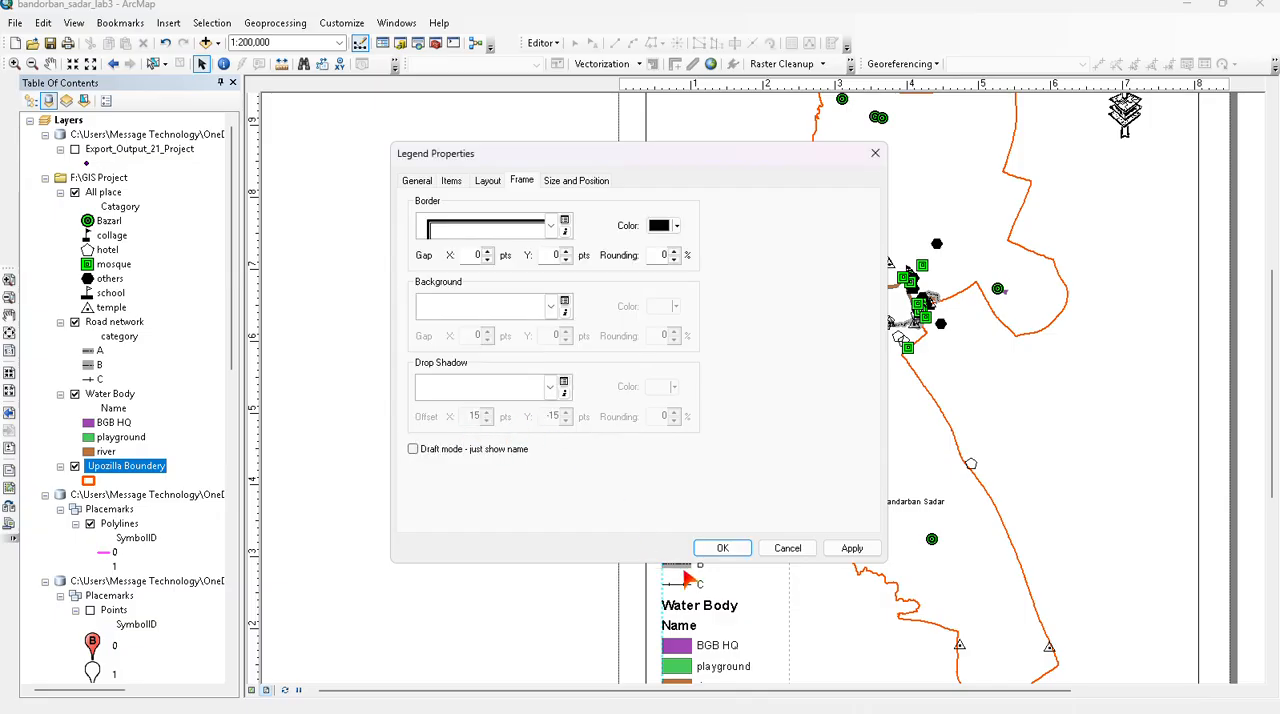
left_click(848, 548)
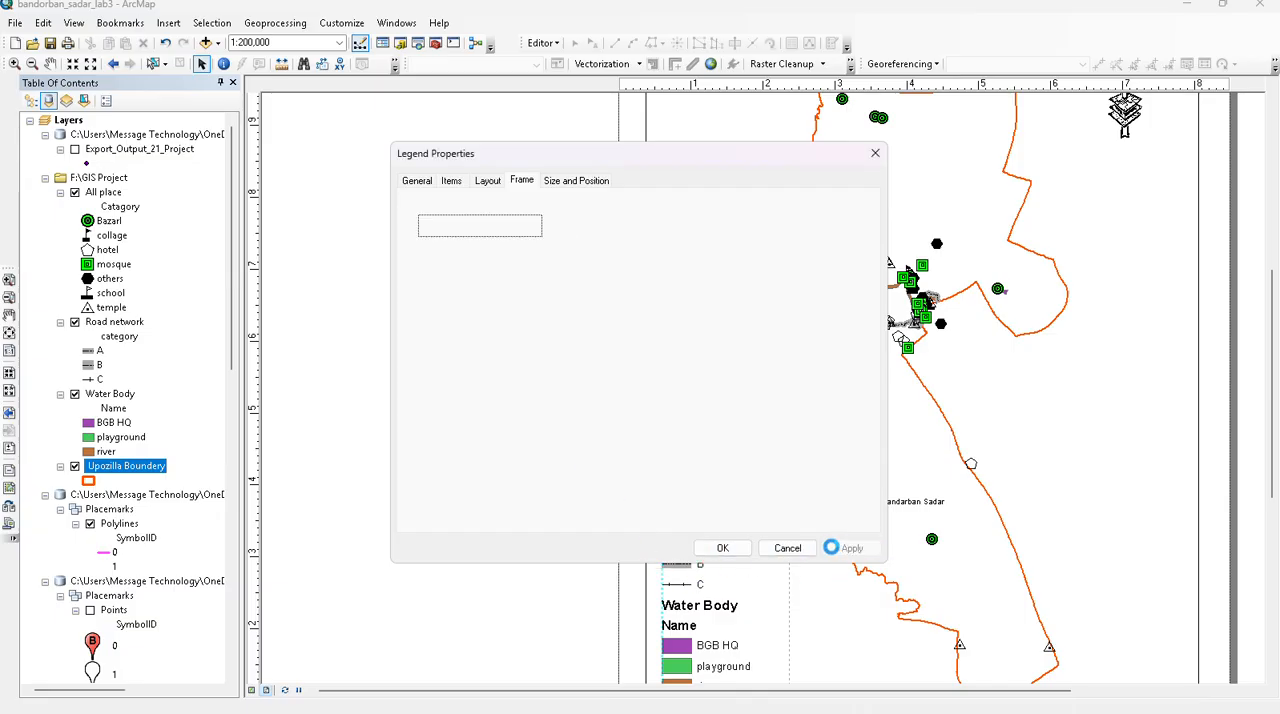
left_click_drag(728, 170, 355, 278)
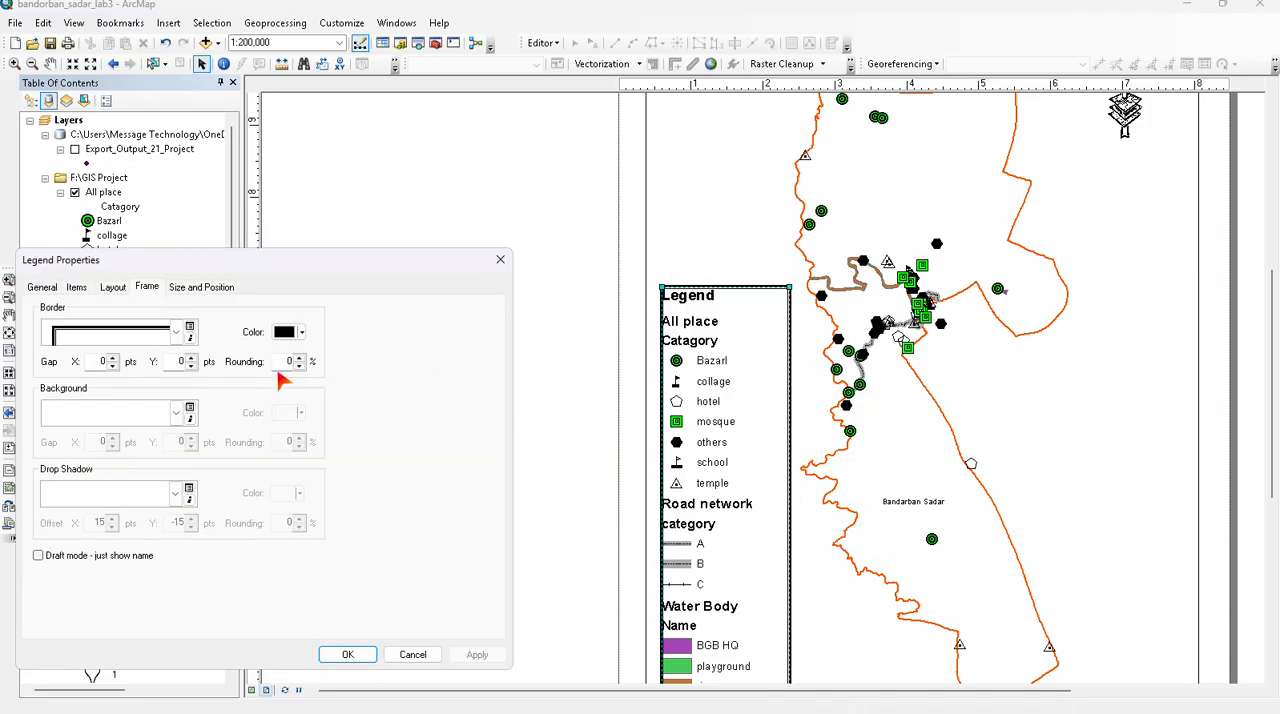
- Replace the legend's frame border with another multi-line style and accept the legend properties
left_click(178, 332)
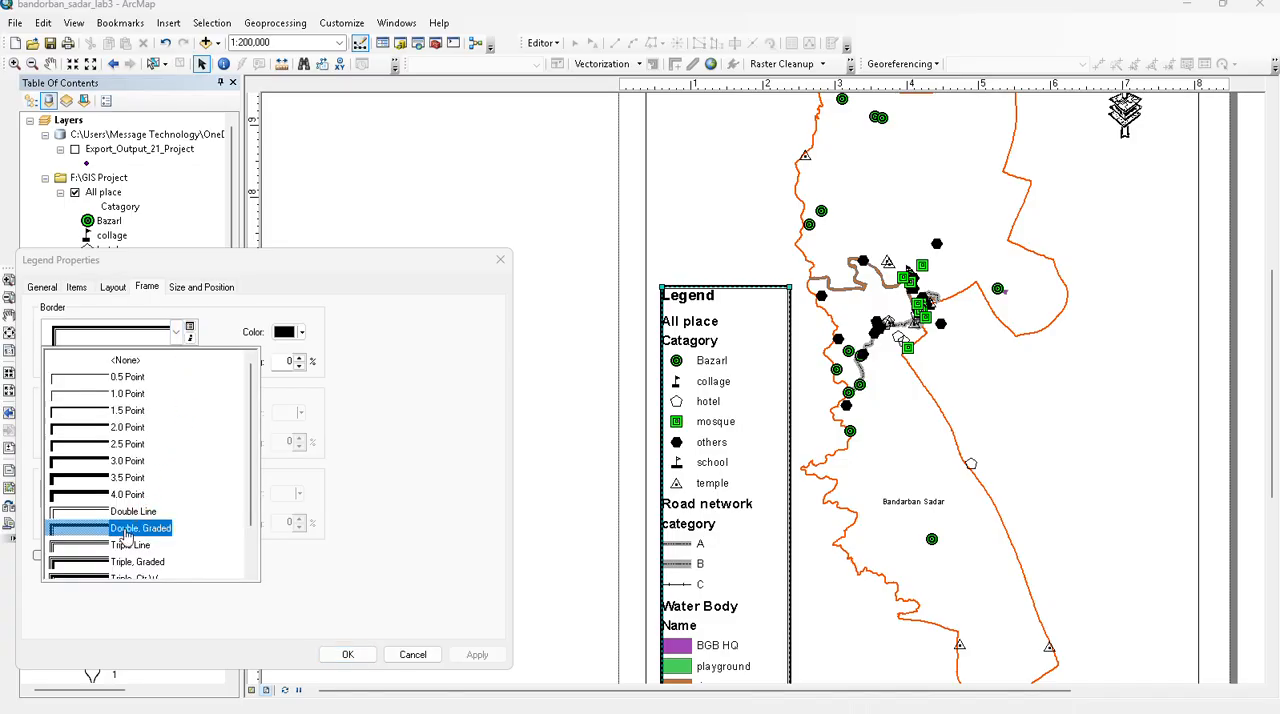
scroll(123, 538, "down", 1)
left_click(93, 505)
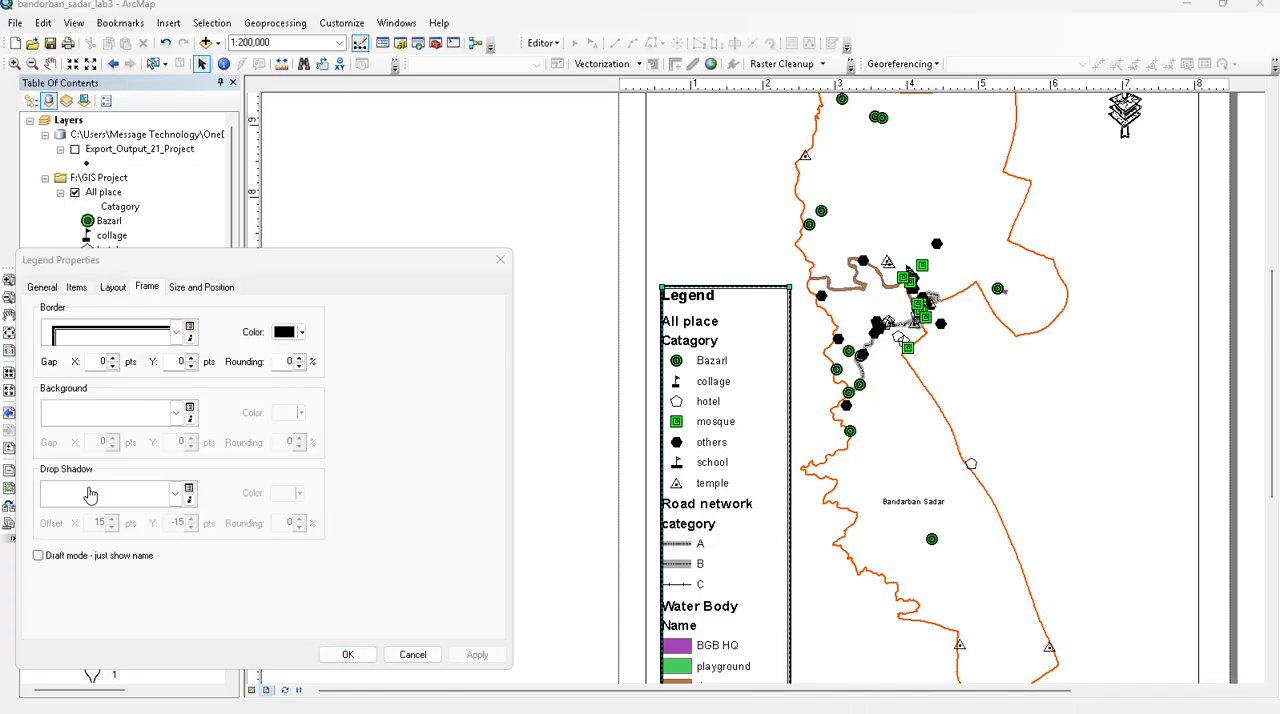
left_click(477, 654)
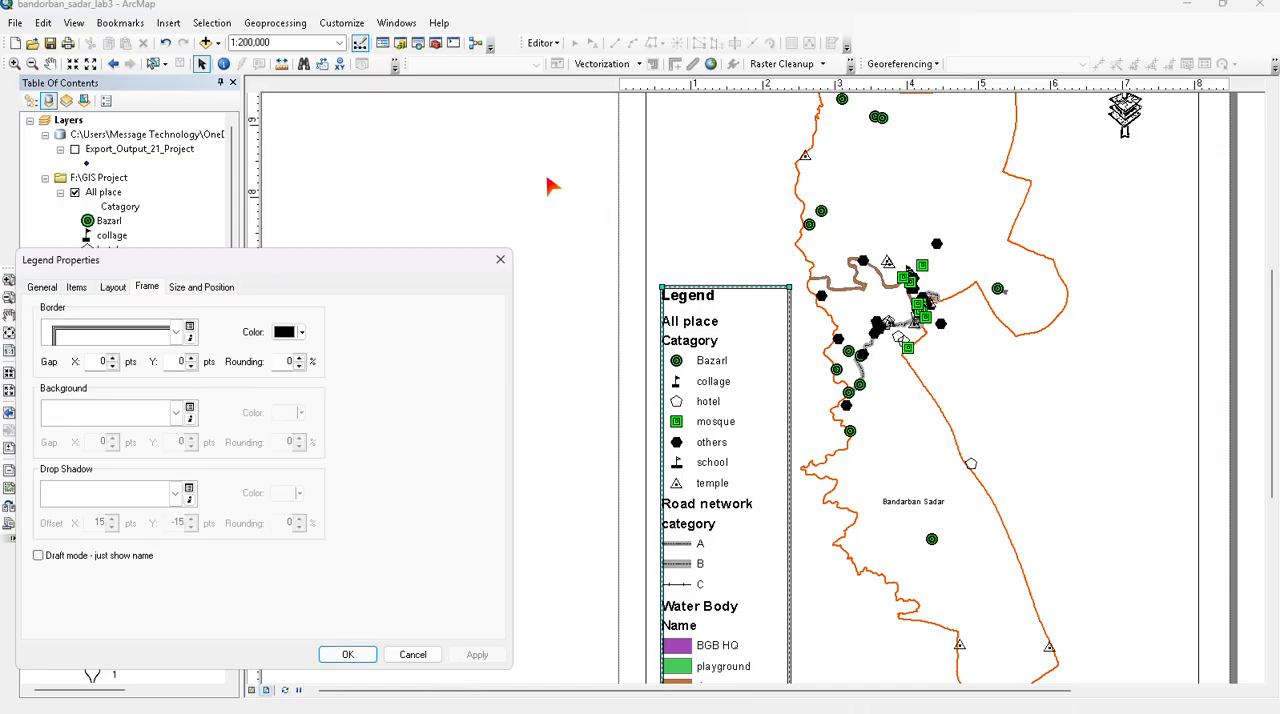
left_click(347, 654)
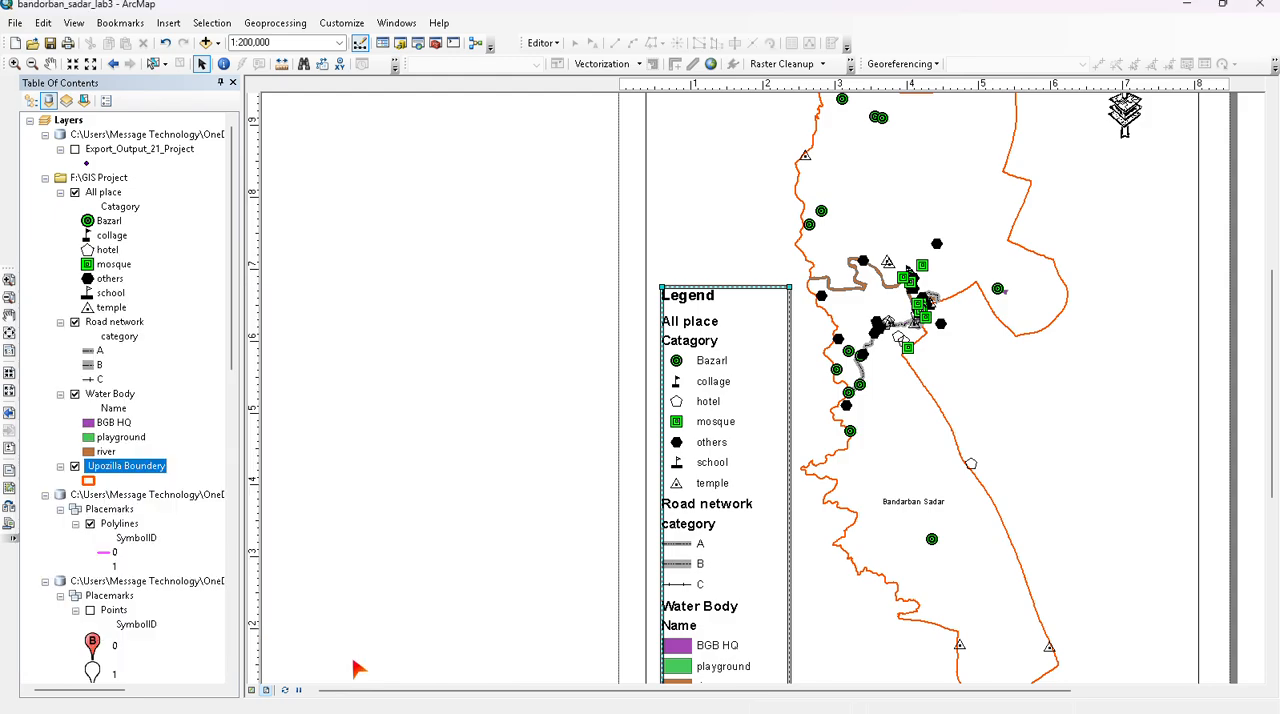
left_click(734, 212)
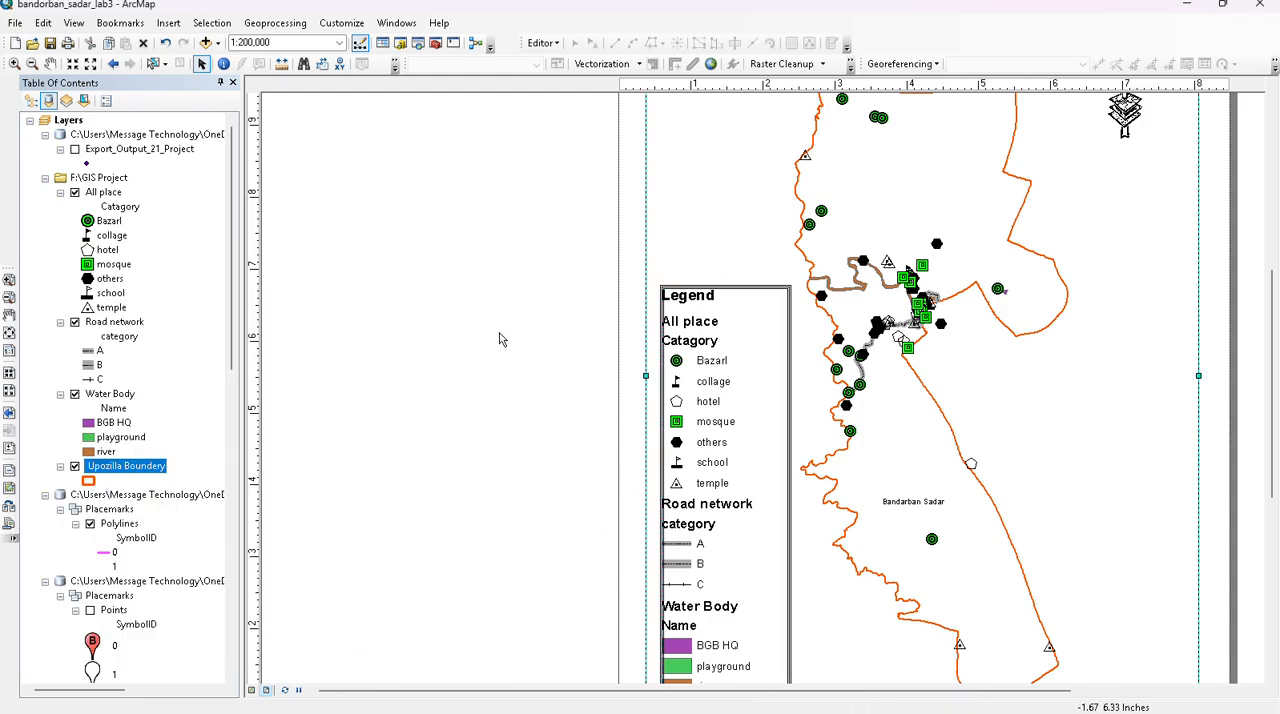
- Insert a Stepped Scale Line scale bar and place it east of the lower upazila boundary, level with the middle of the page
scroll(908, 363, "up", 2)
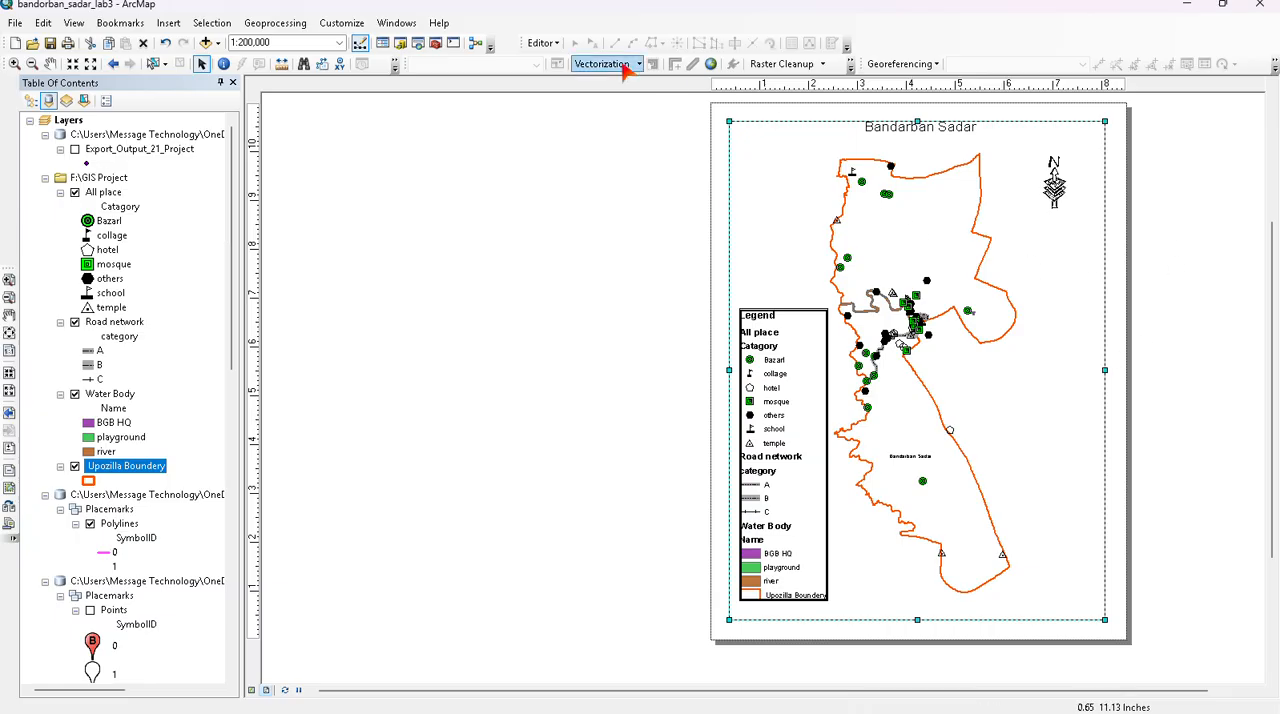
left_click(168, 24)
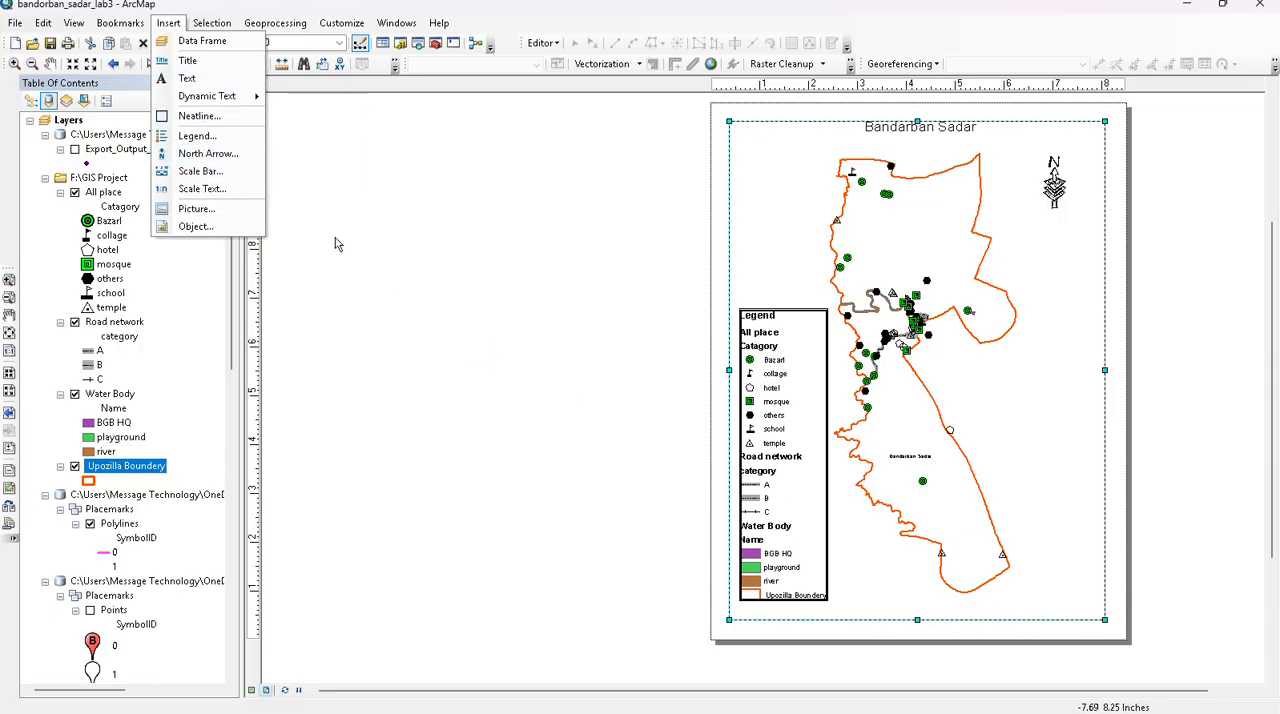
left_click(200, 171)
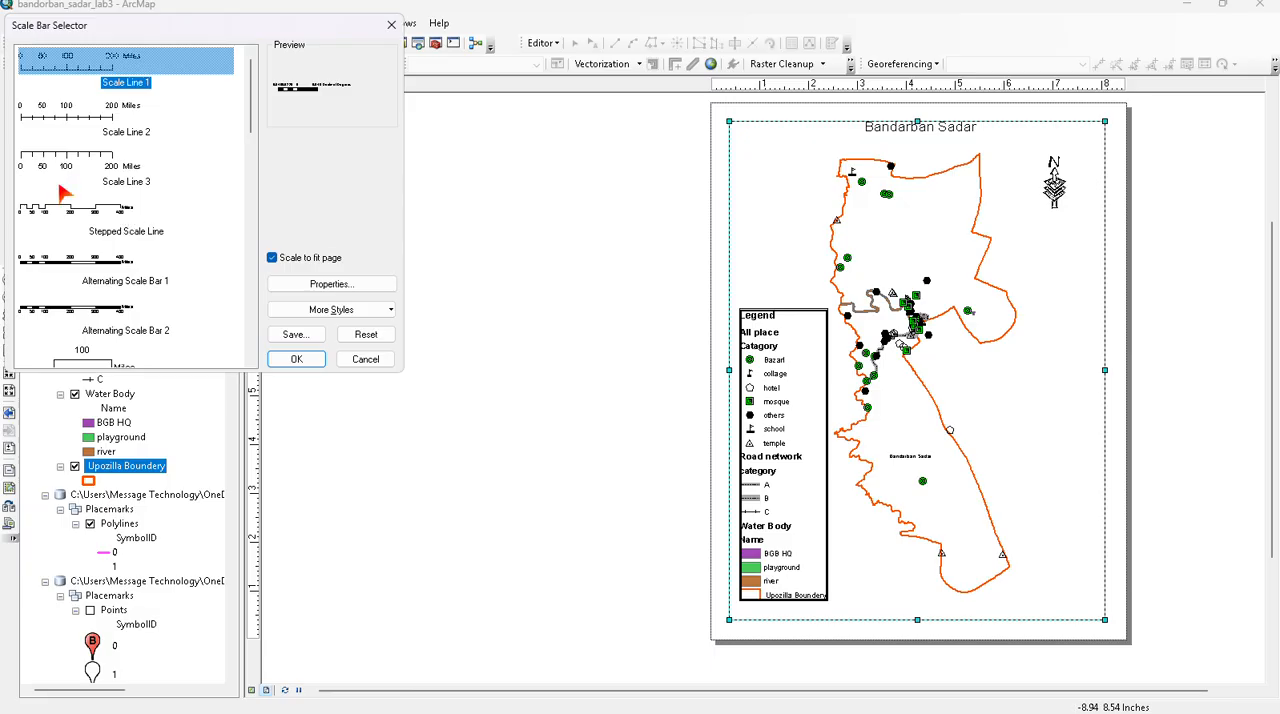
left_click(88, 220)
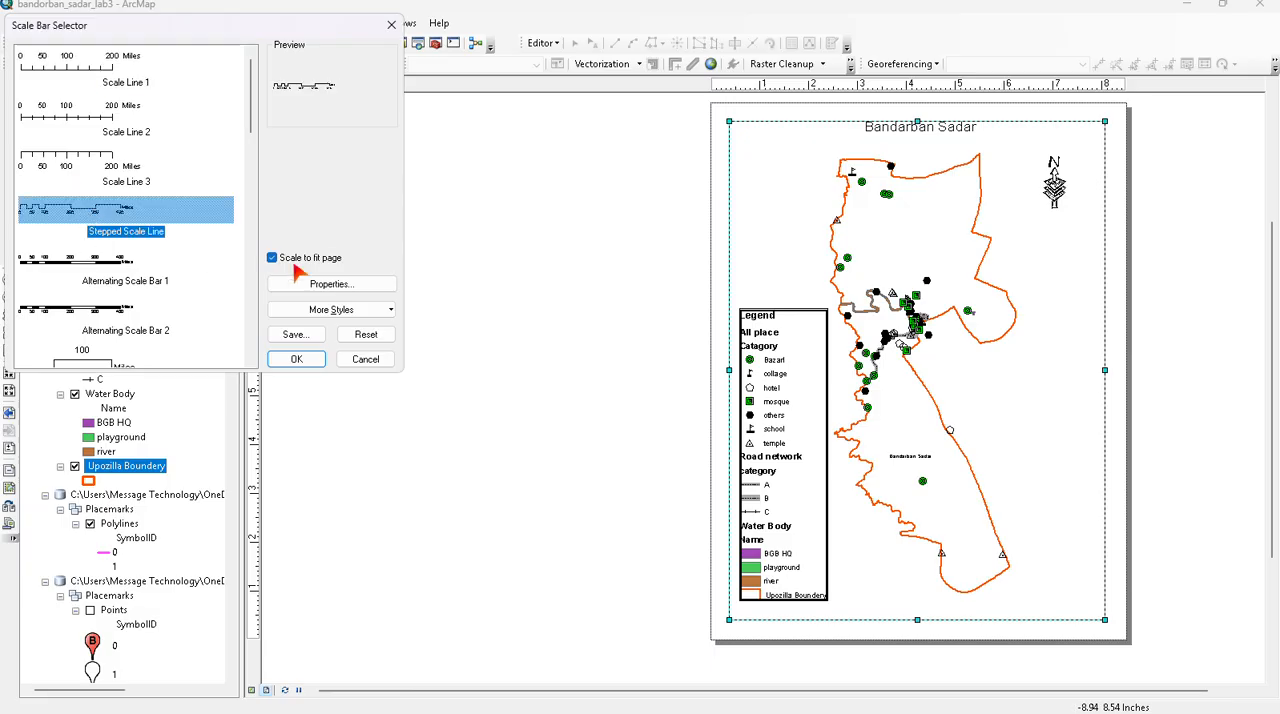
left_click(294, 358)
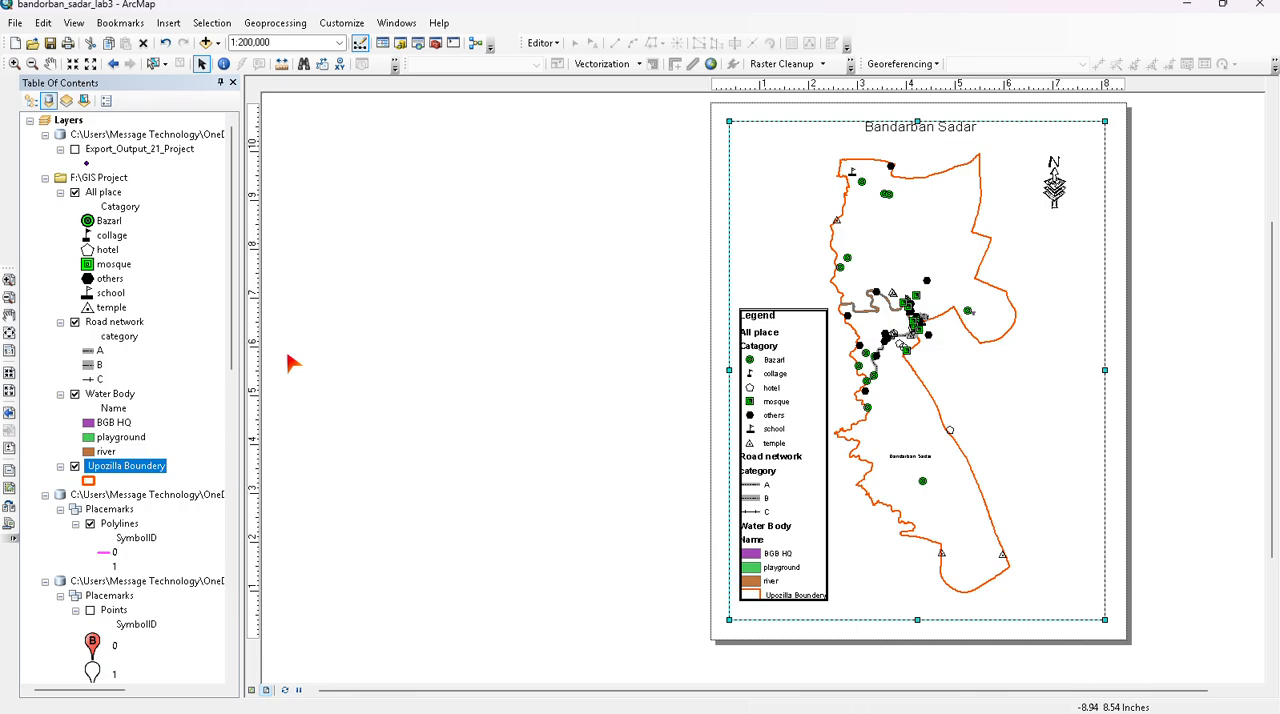
left_click_drag(798, 391, 1039, 400)
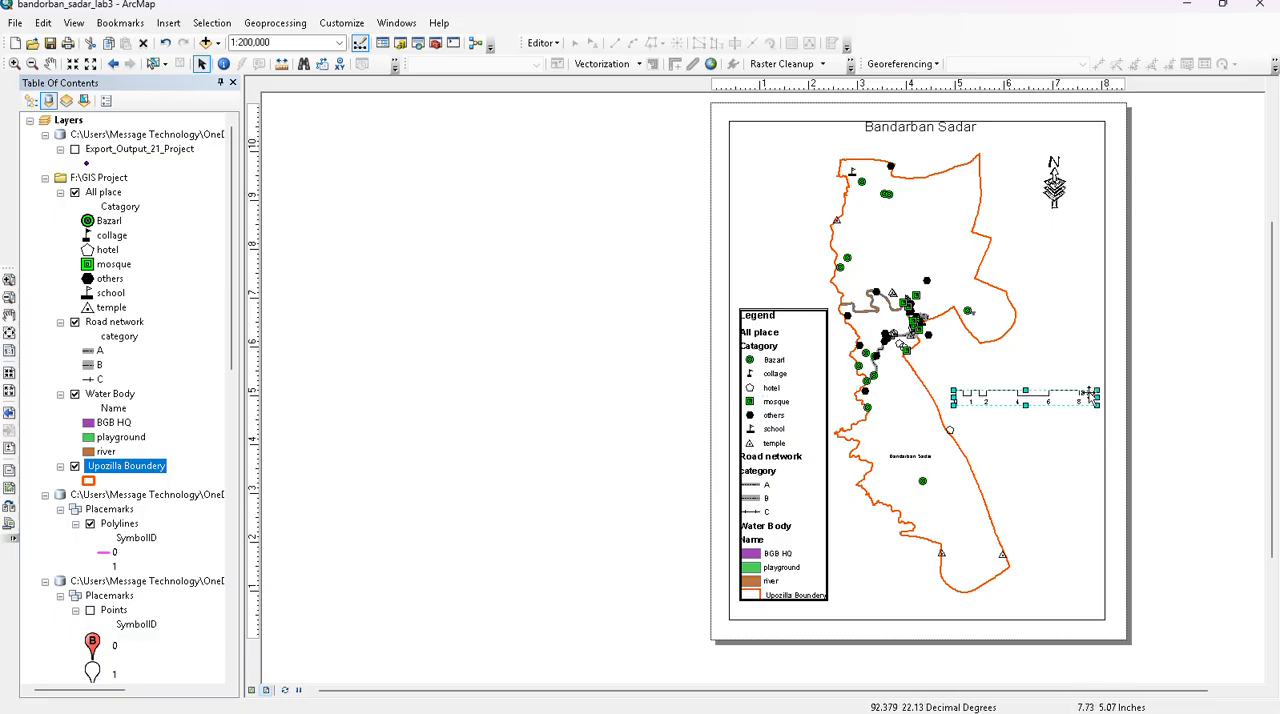
- Set the scale bar's division units to Kilometers and accept its properties
scroll(1083, 393, "down", 1)
scroll(1085, 395, "down", 4)
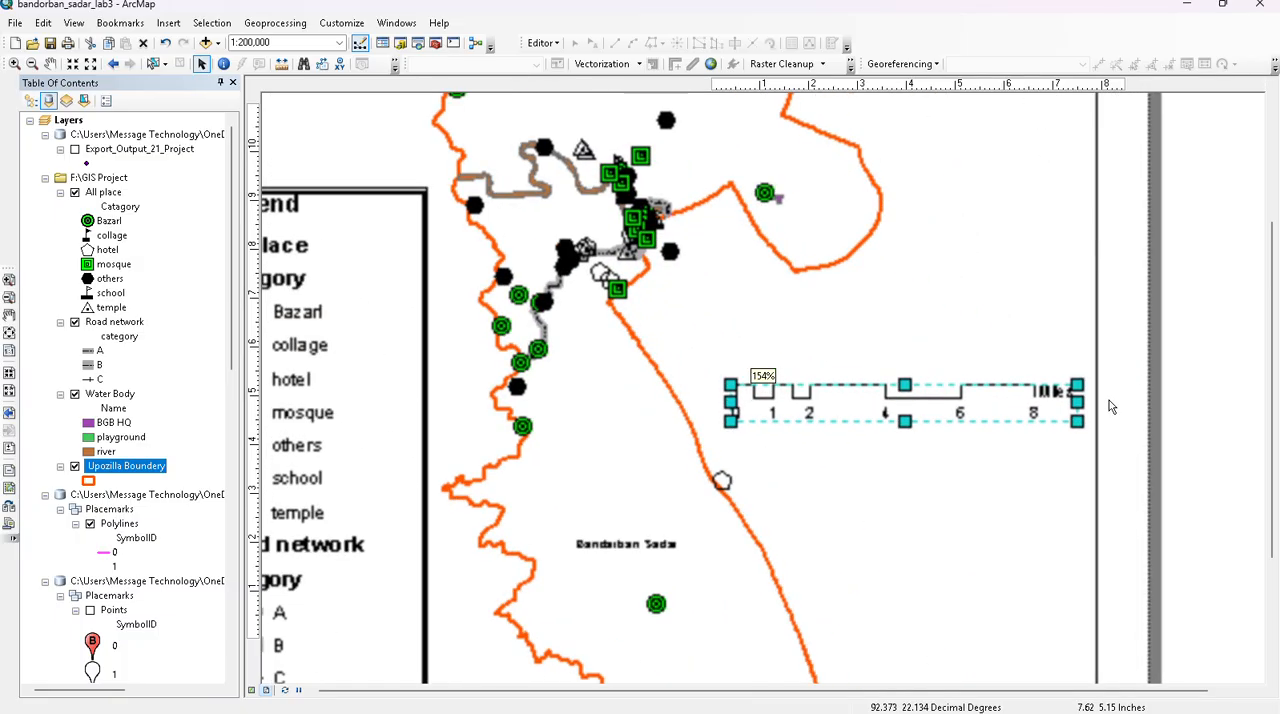
left_click(932, 403)
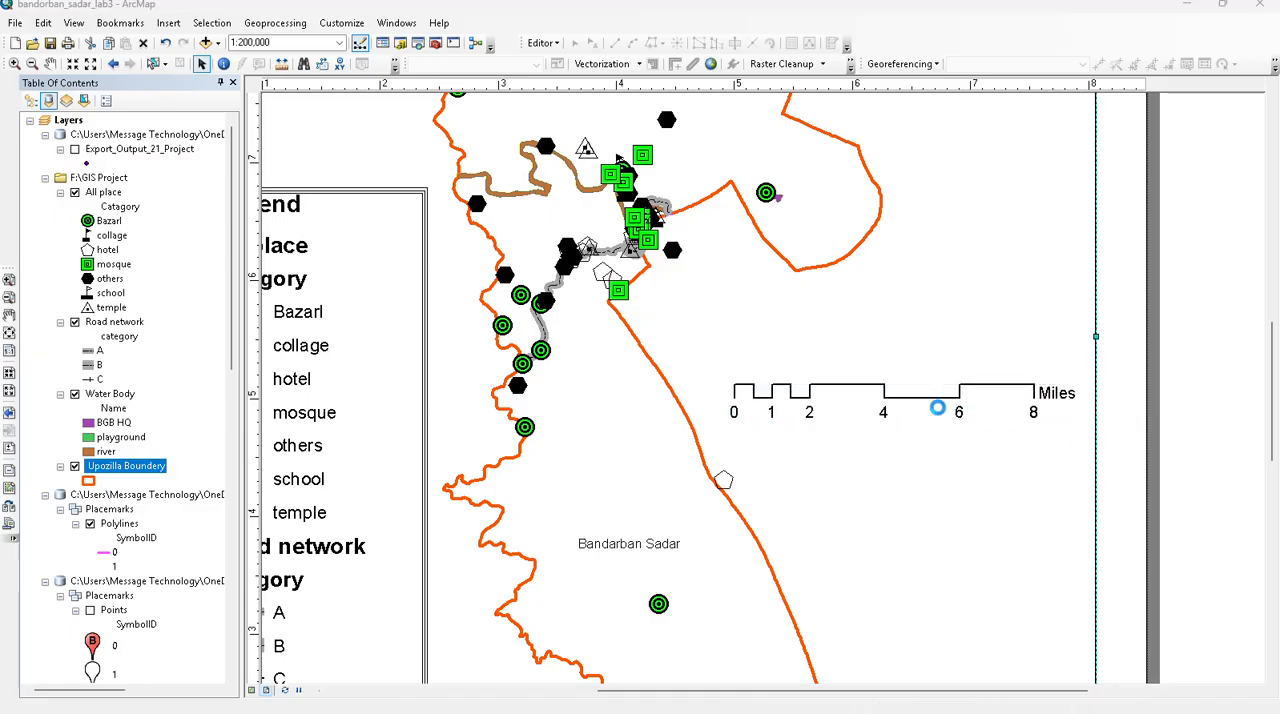
double_click(937, 407)
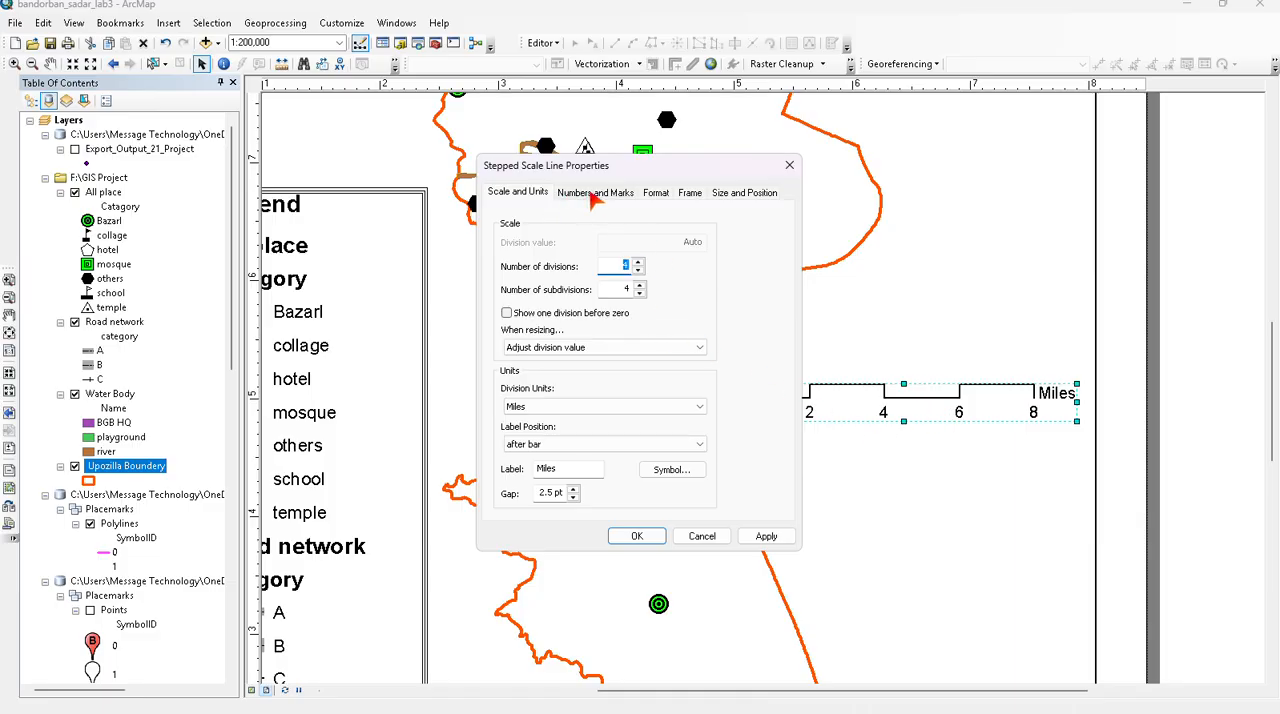
left_click(598, 408)
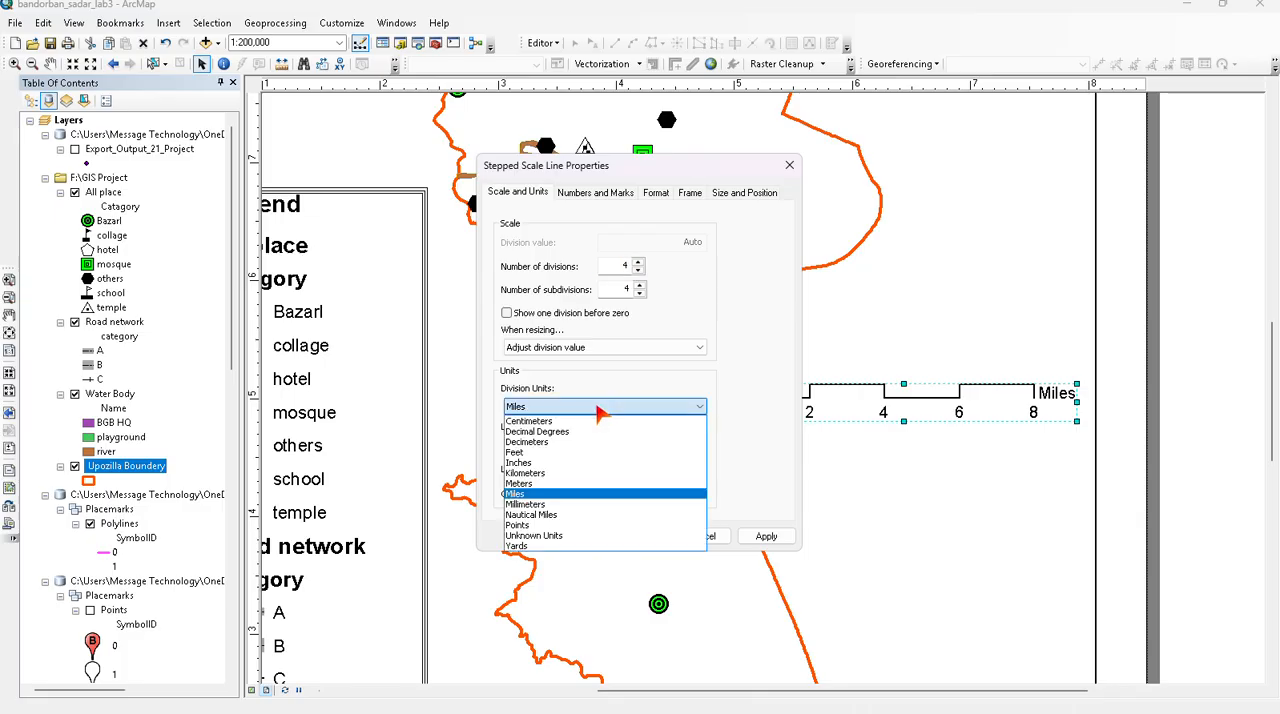
left_click(530, 473)
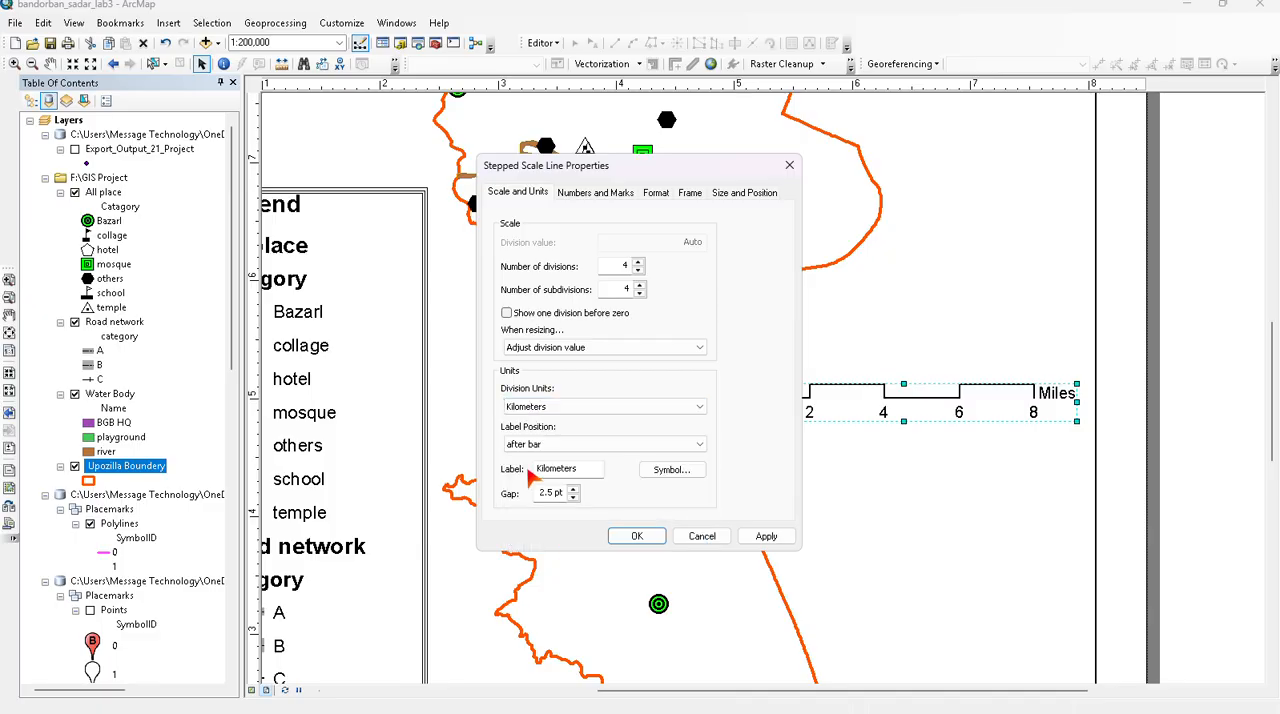
left_click(766, 536)
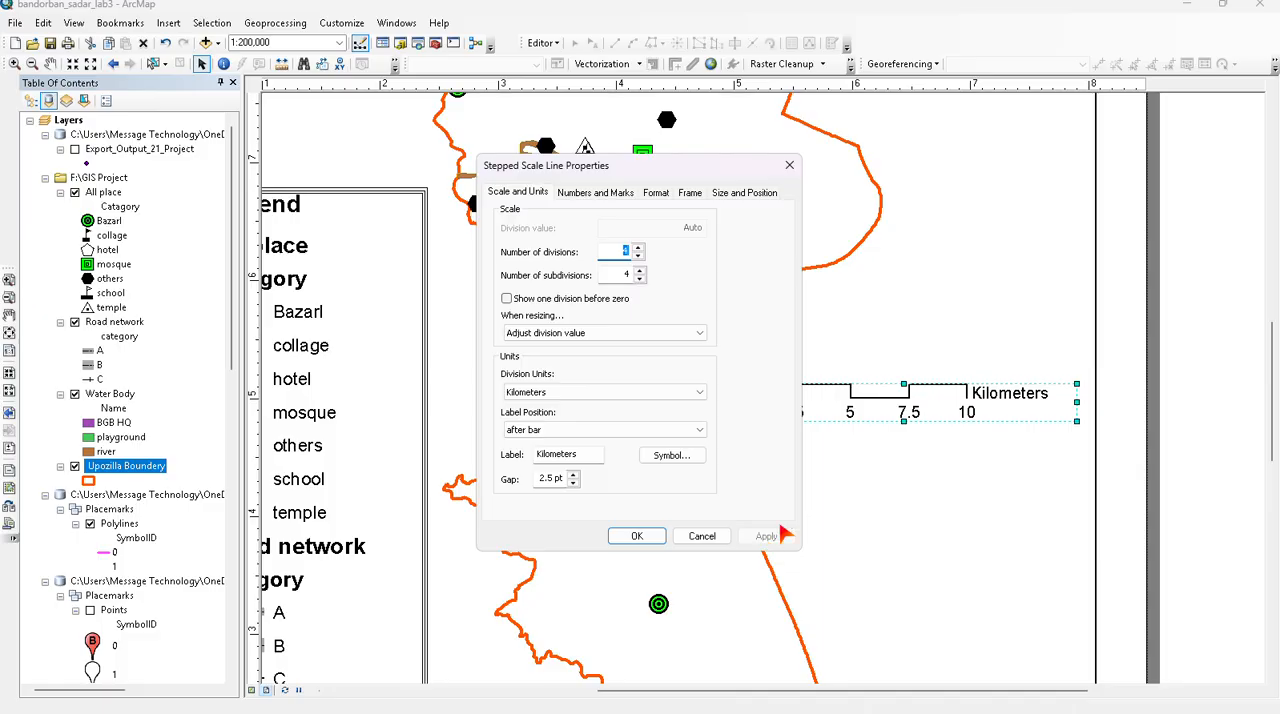
left_click(637, 536)
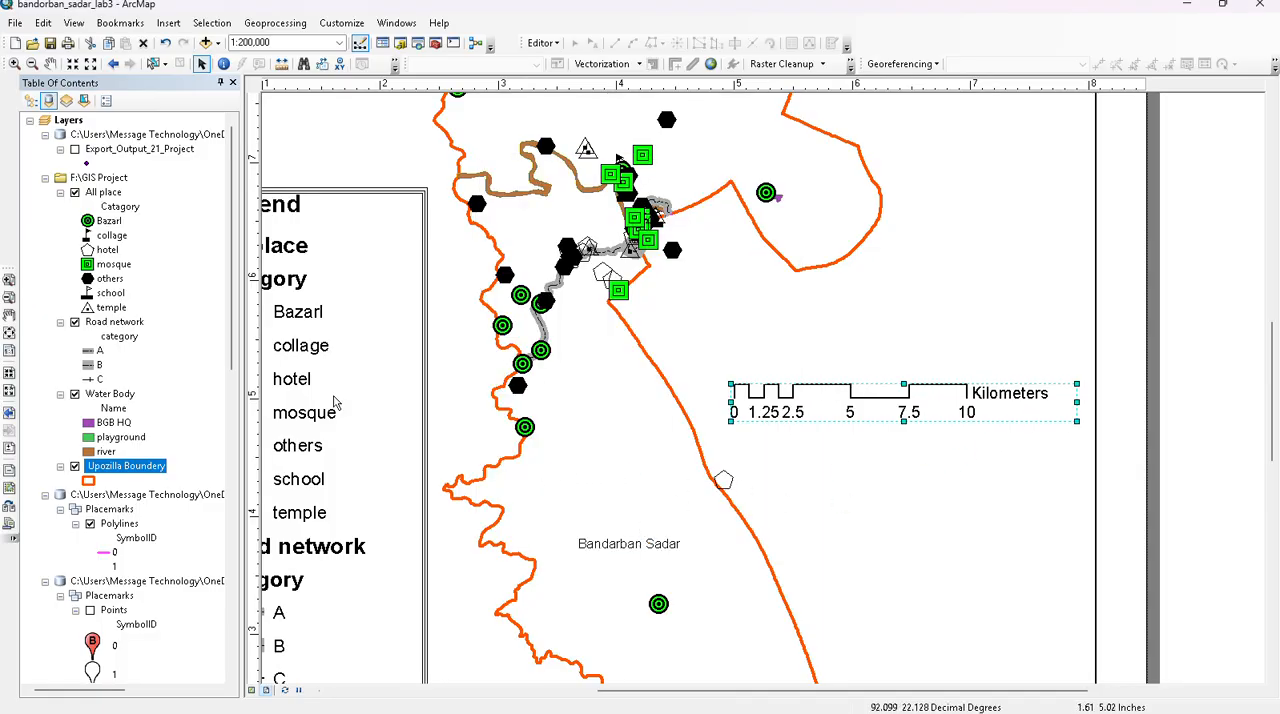
- Close the table of contents, insert a Centimeters = Kilometers scale text and place it centred just above the scale bar
left_click(233, 82)
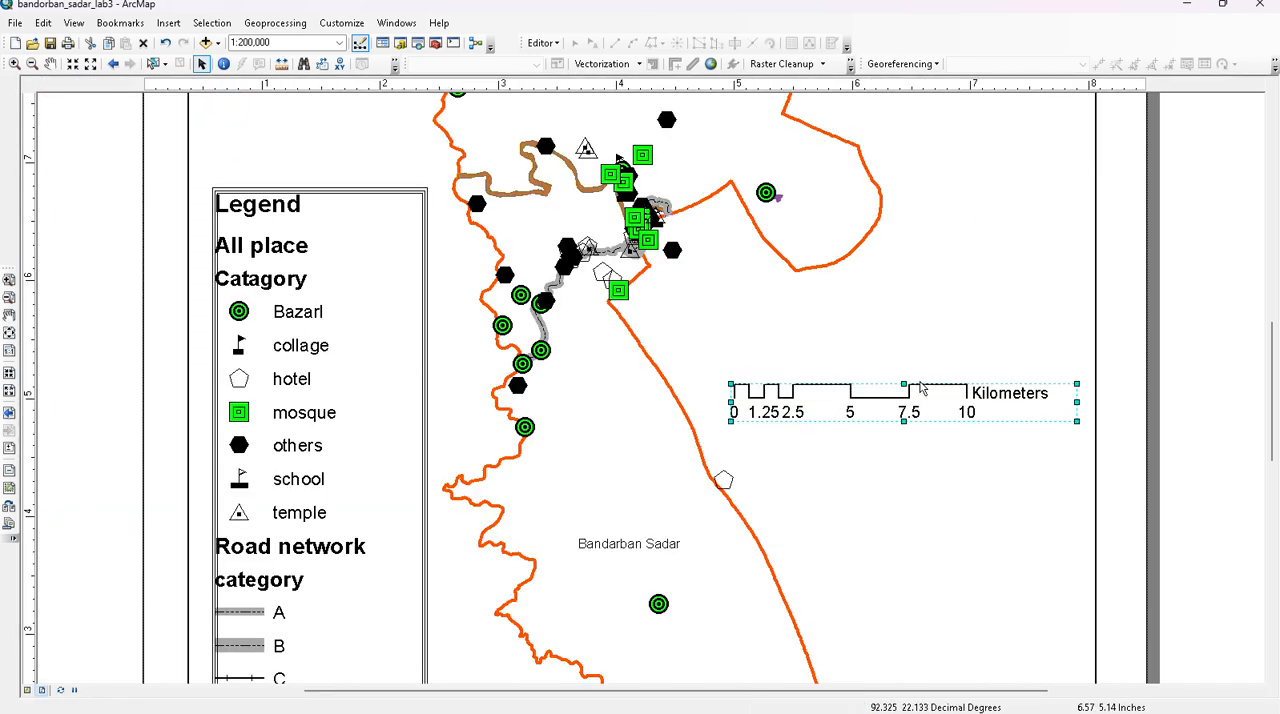
left_click(168, 22)
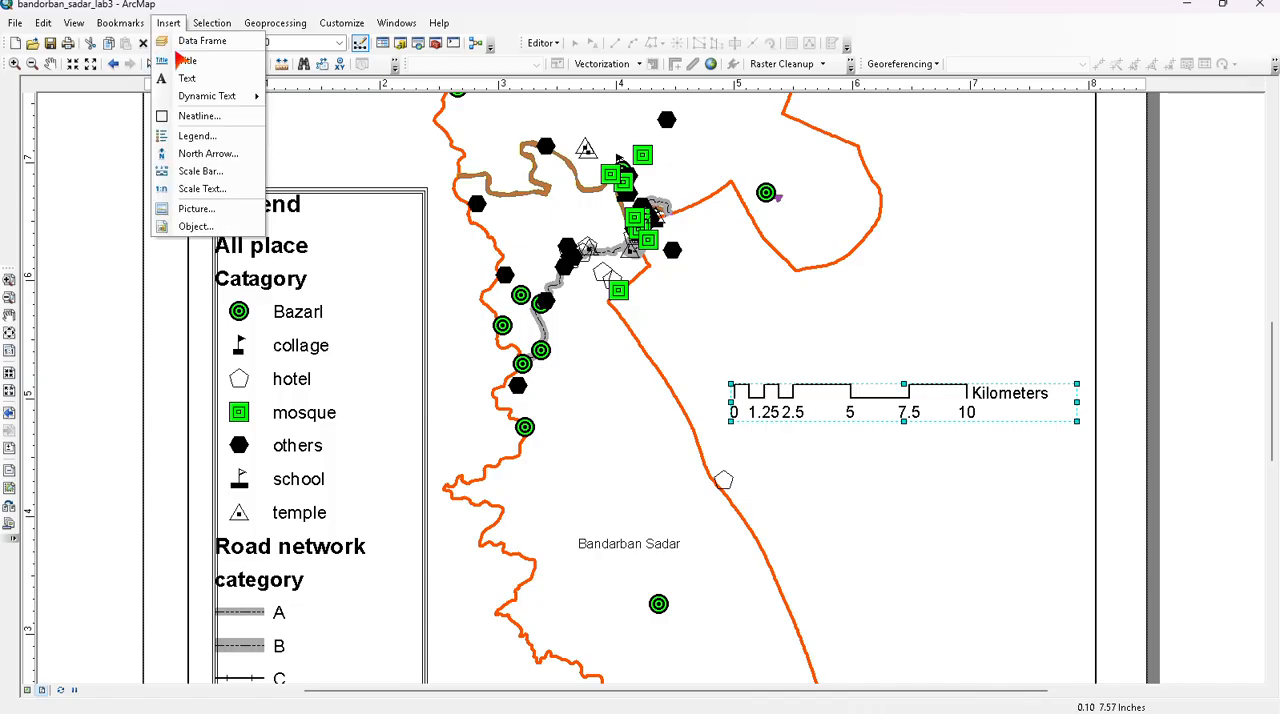
left_click(199, 199)
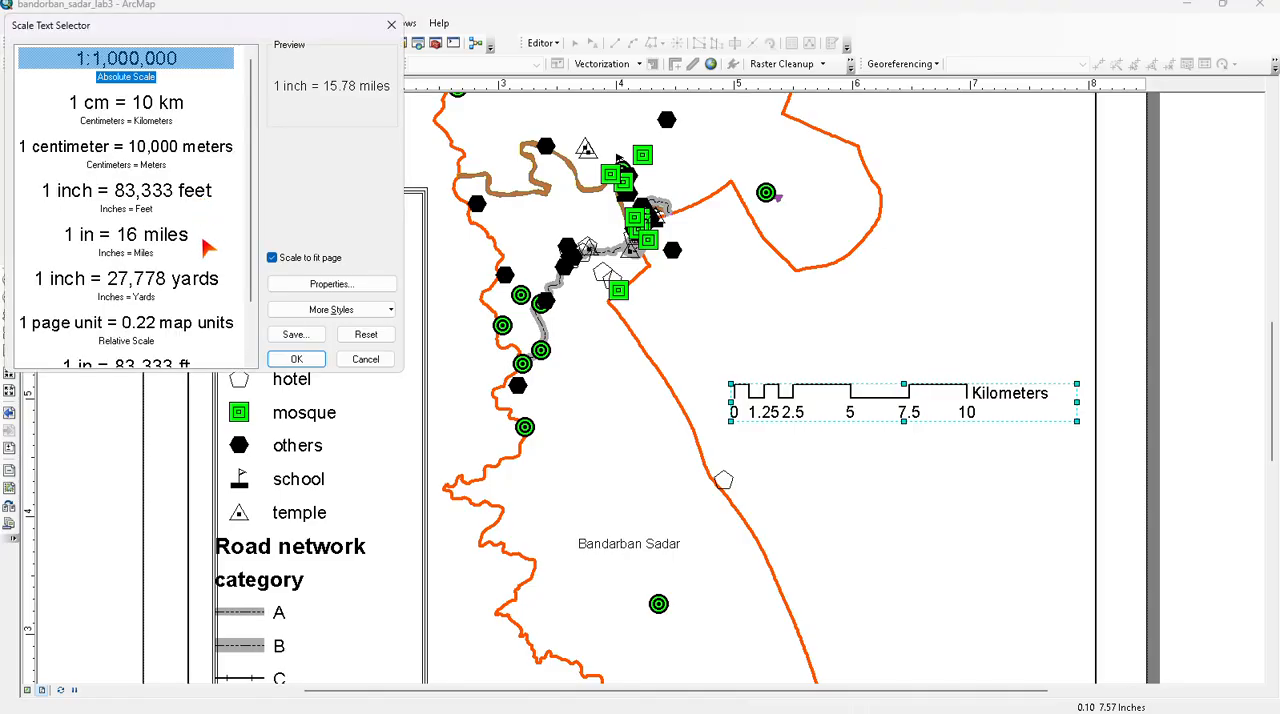
left_click(135, 107)
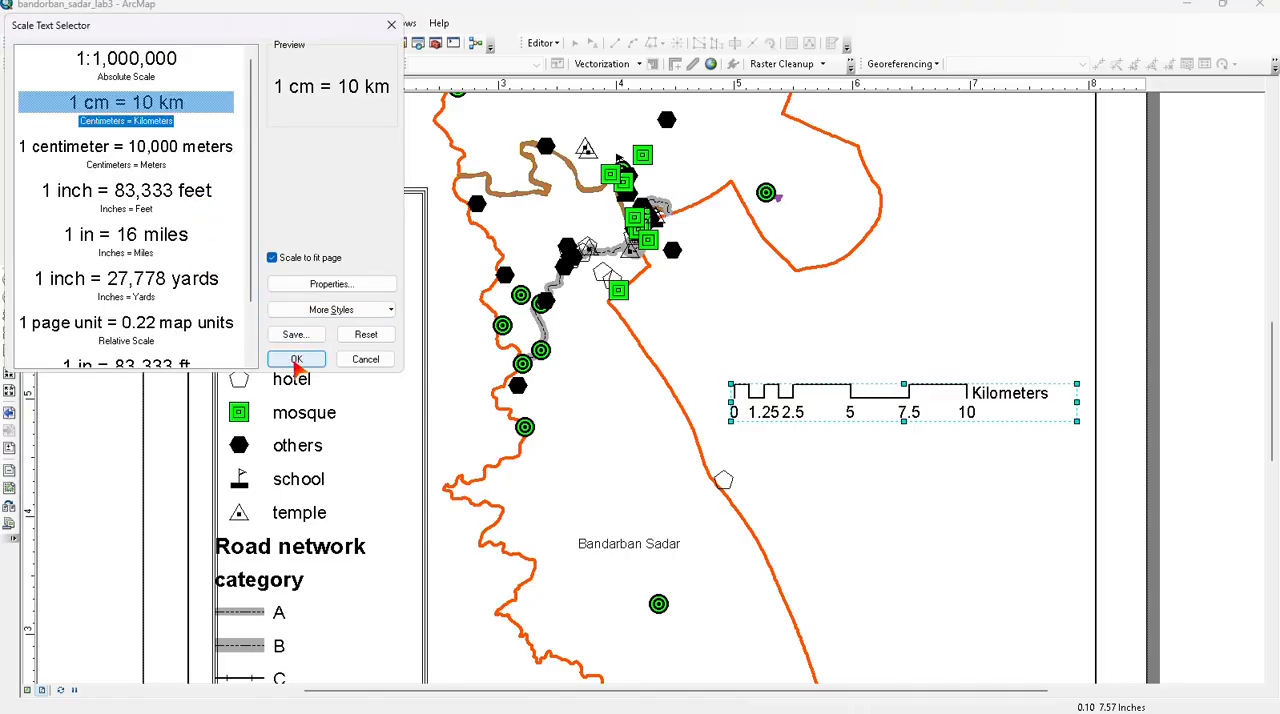
left_click(315, 286)
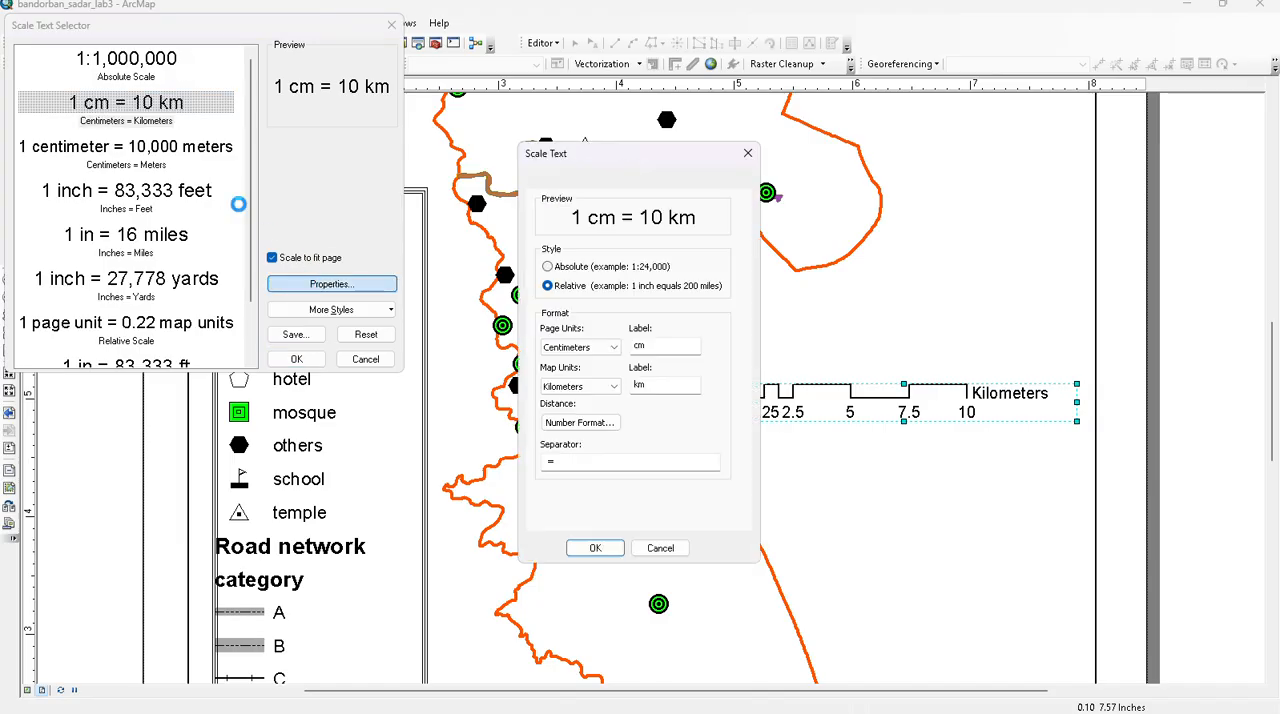
left_click(747, 154)
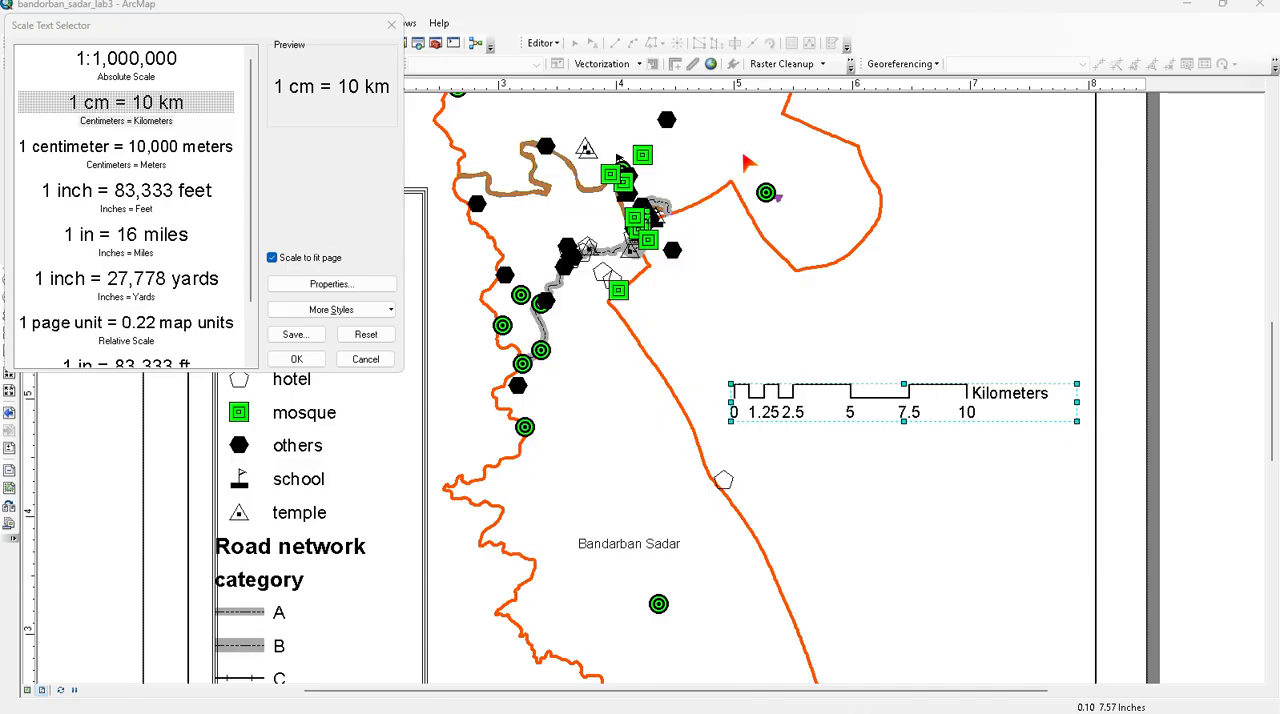
left_click(284, 358)
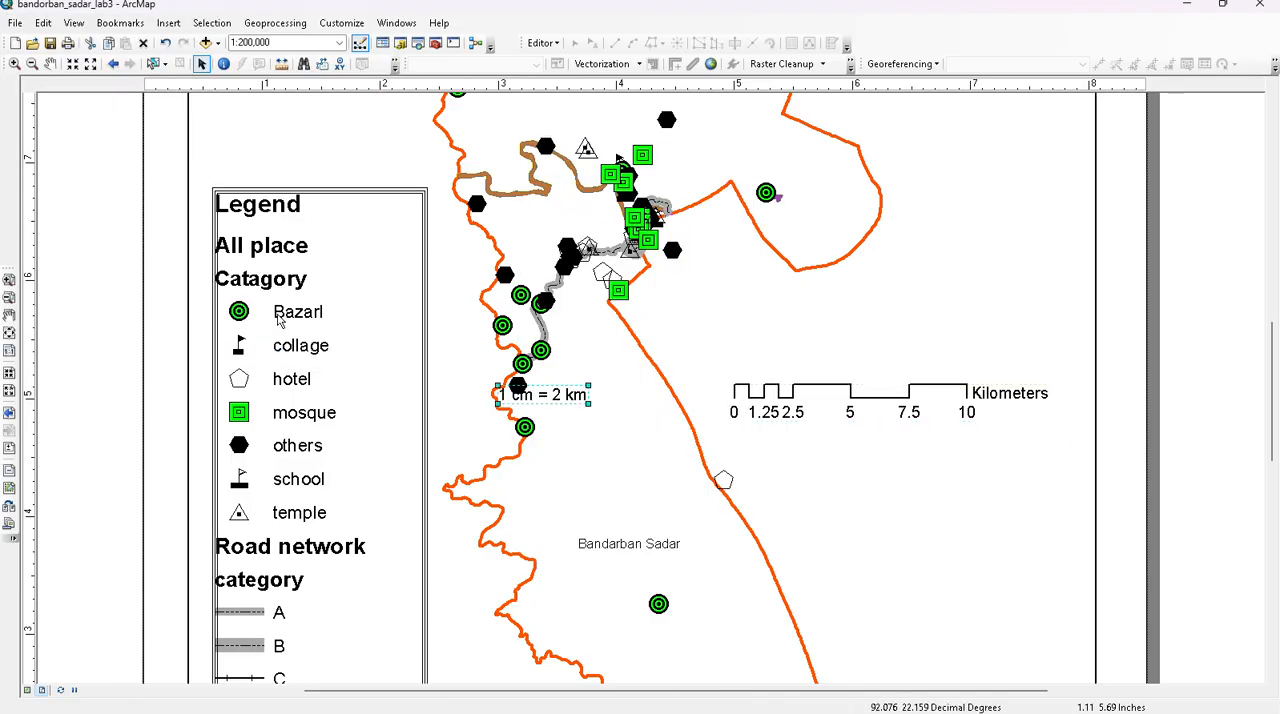
left_click_drag(539, 400, 893, 357)
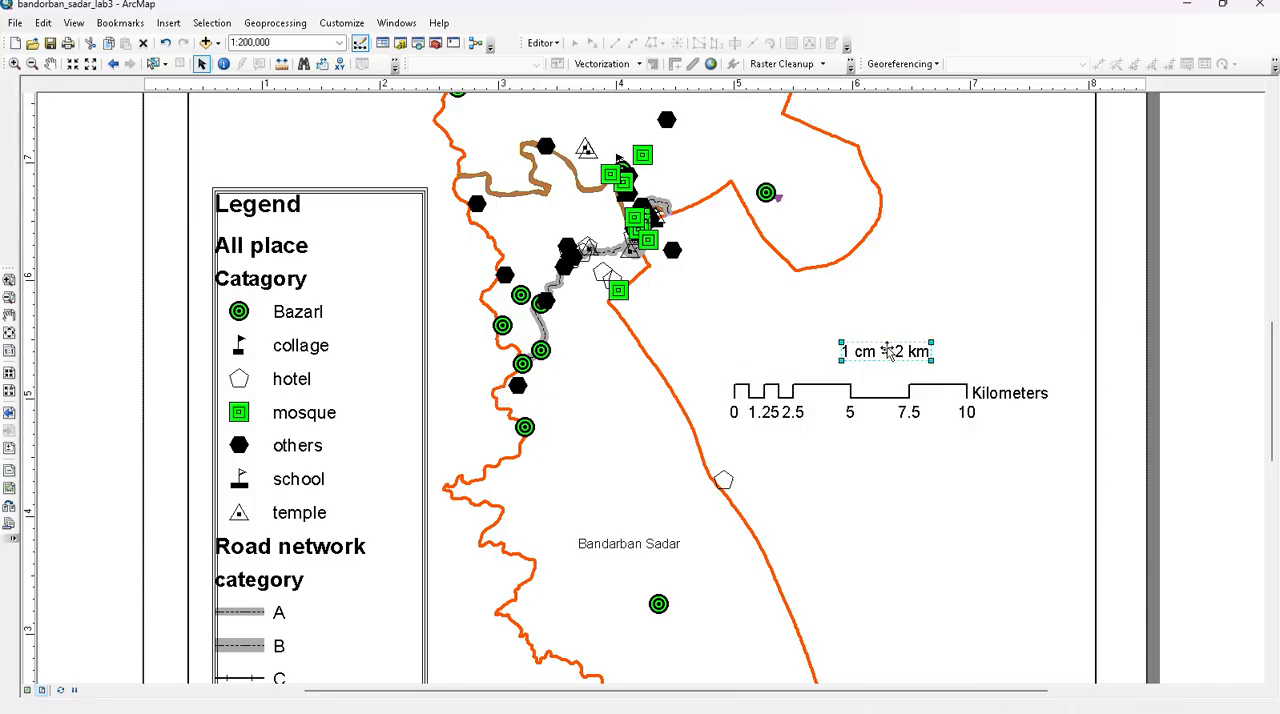
- Review the scale text's format, frame, and size and position properties
double_click(886, 350)
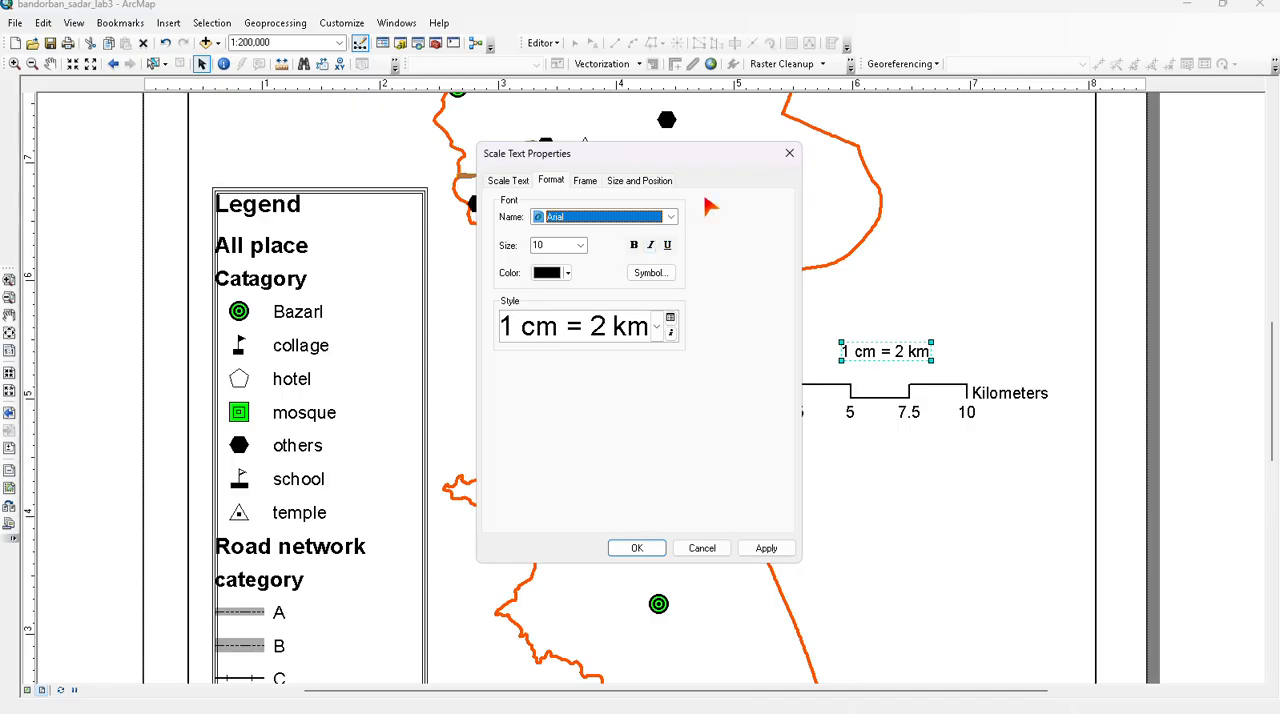
left_click(583, 180)
left_click(632, 179)
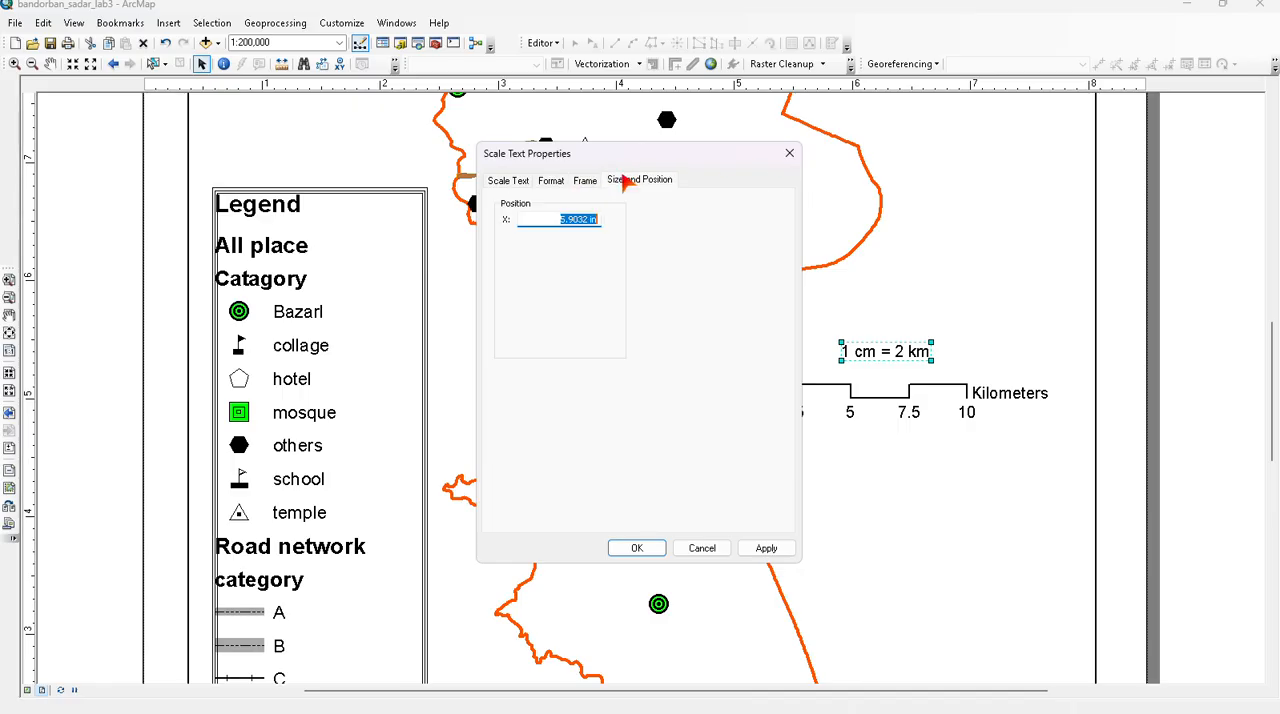
left_click(789, 153)
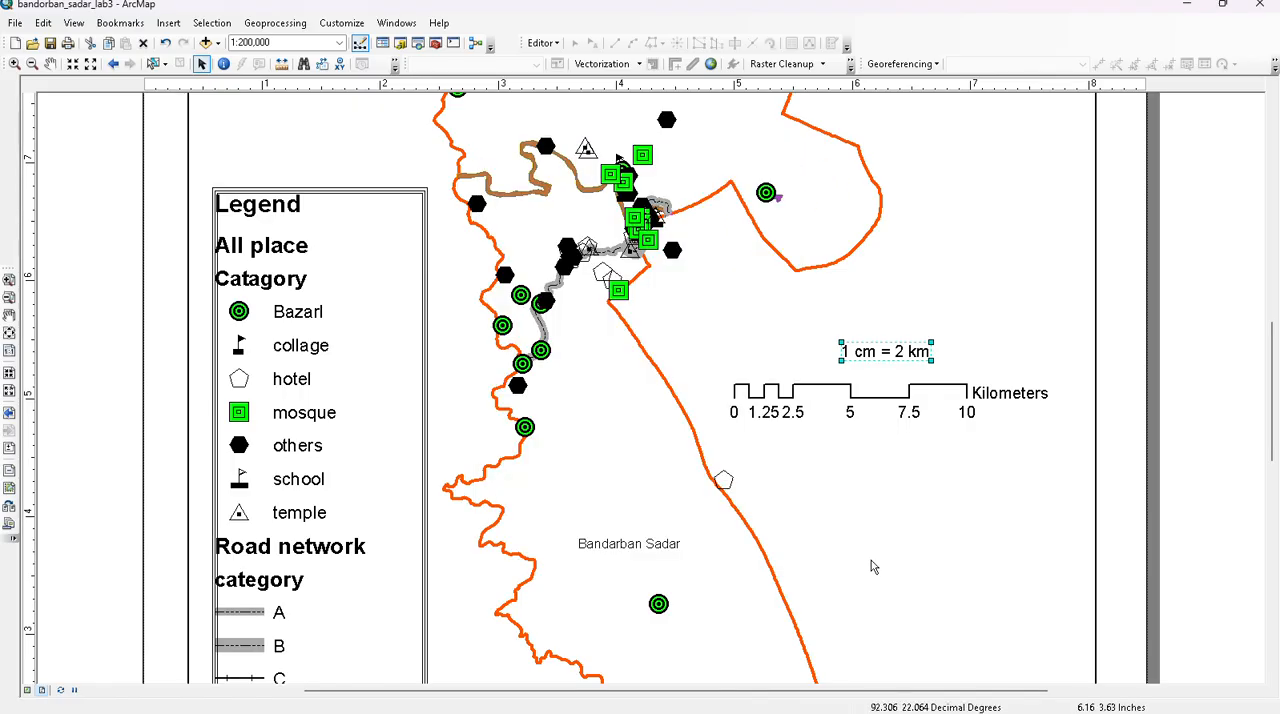
- Review the text and the size and position properties of the Bandarban Sadar page title
scroll(840, 537, "up", 1)
scroll(492, 372, "up", 2)
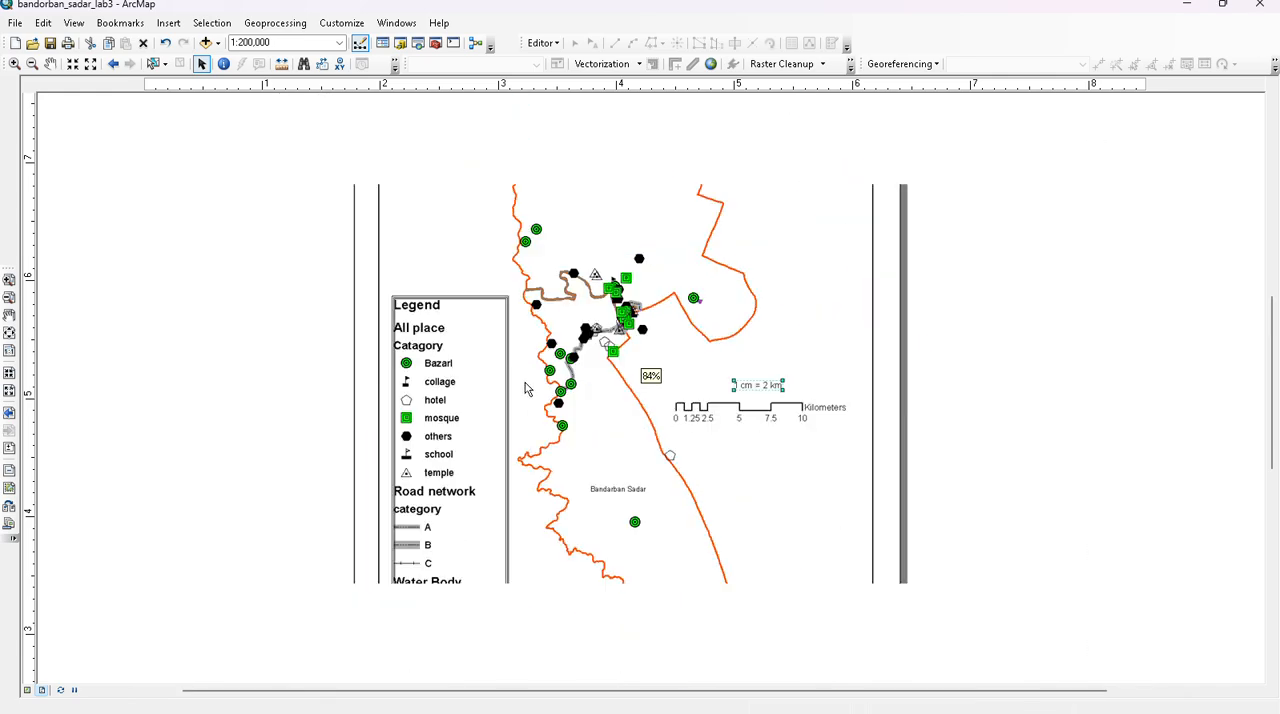
scroll(546, 450, "up", 1)
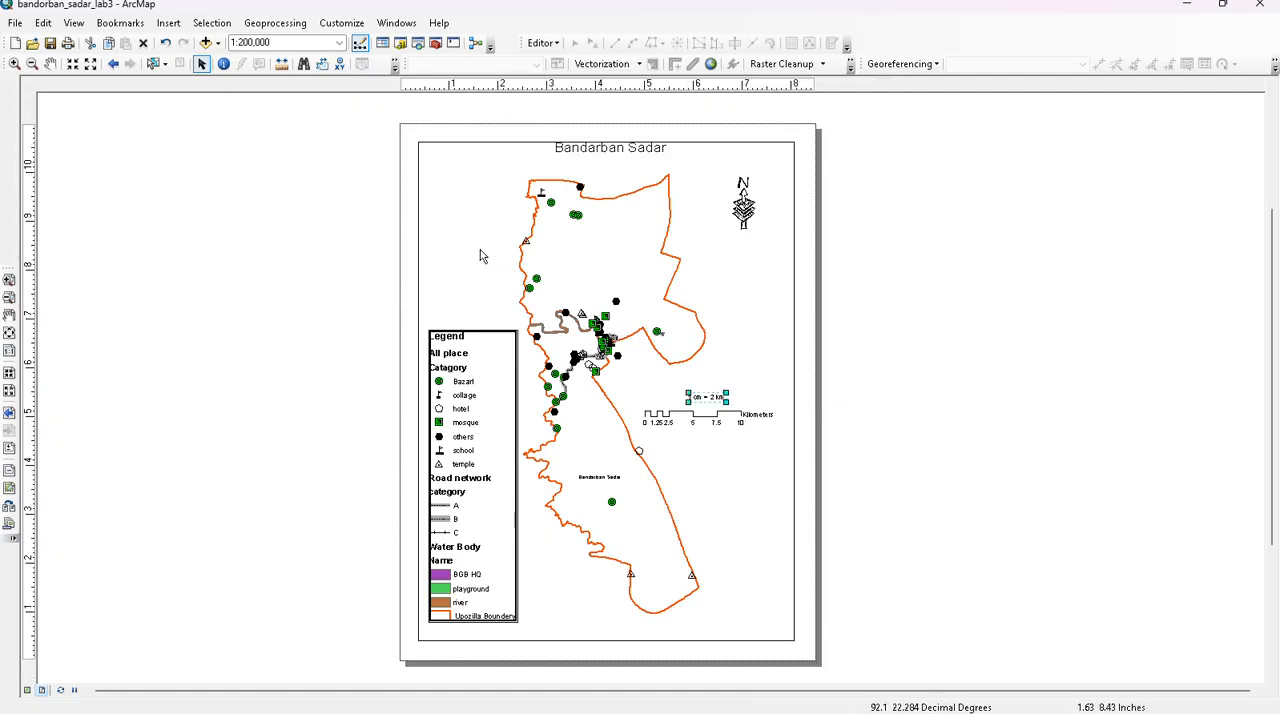
double_click(590, 148)
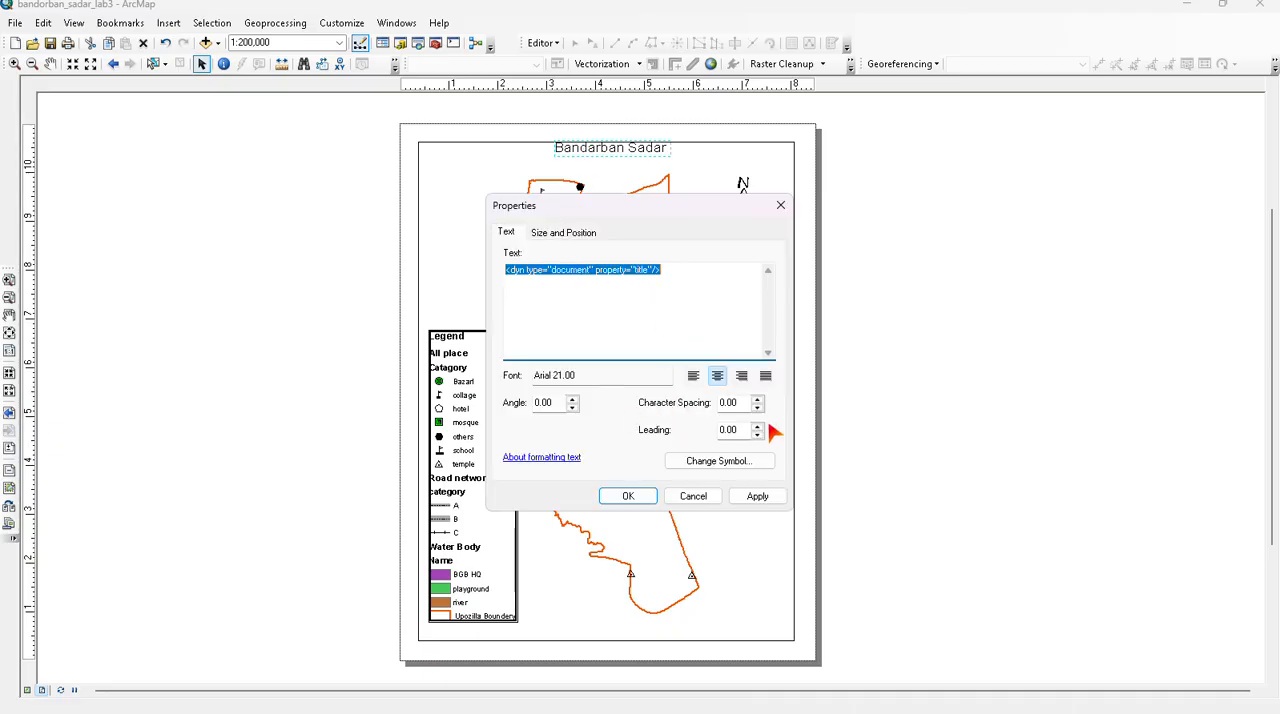
left_click(563, 233)
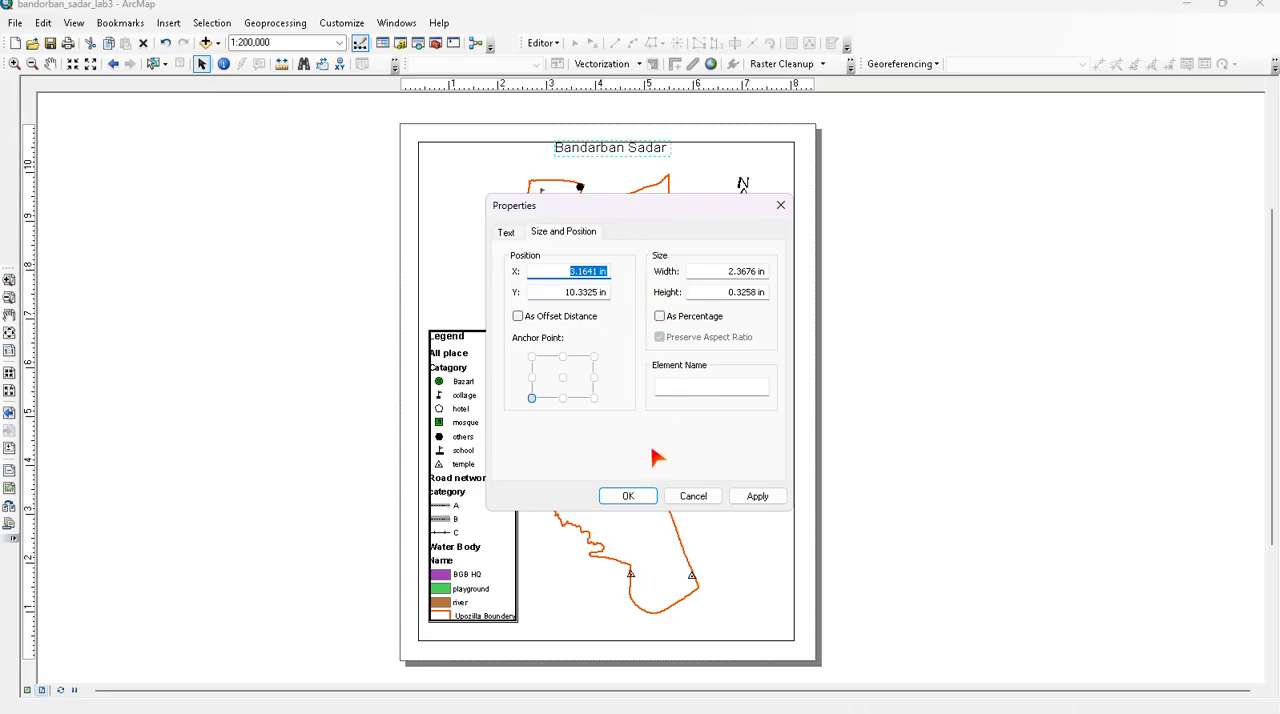
left_click(645, 496)
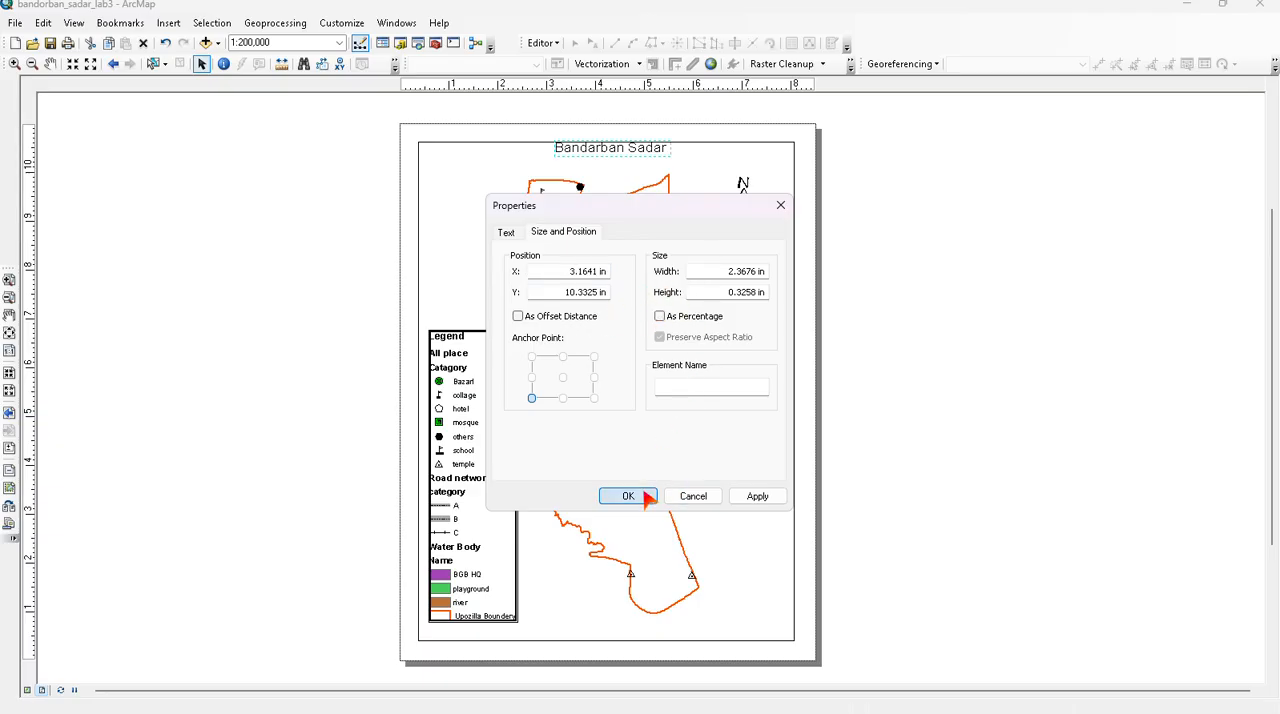
- Make the page title bold, change its font to AIGDT and apply the change
double_click(610, 150)
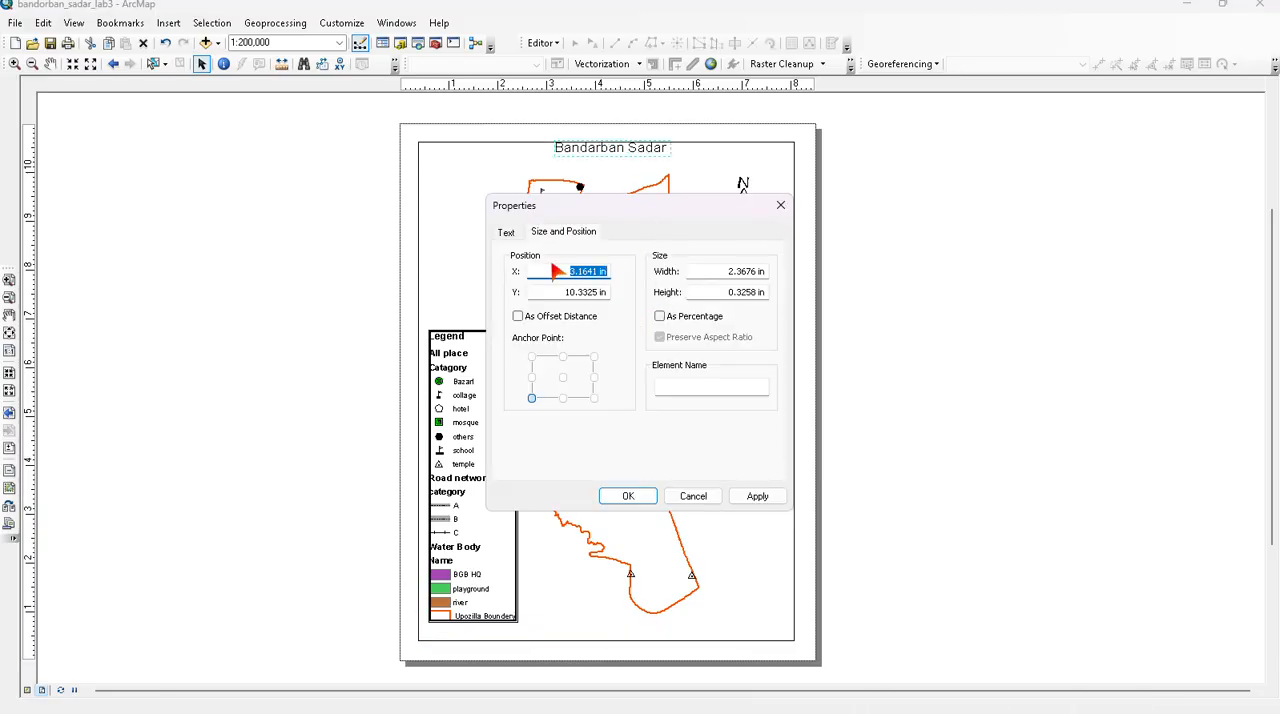
left_click(506, 232)
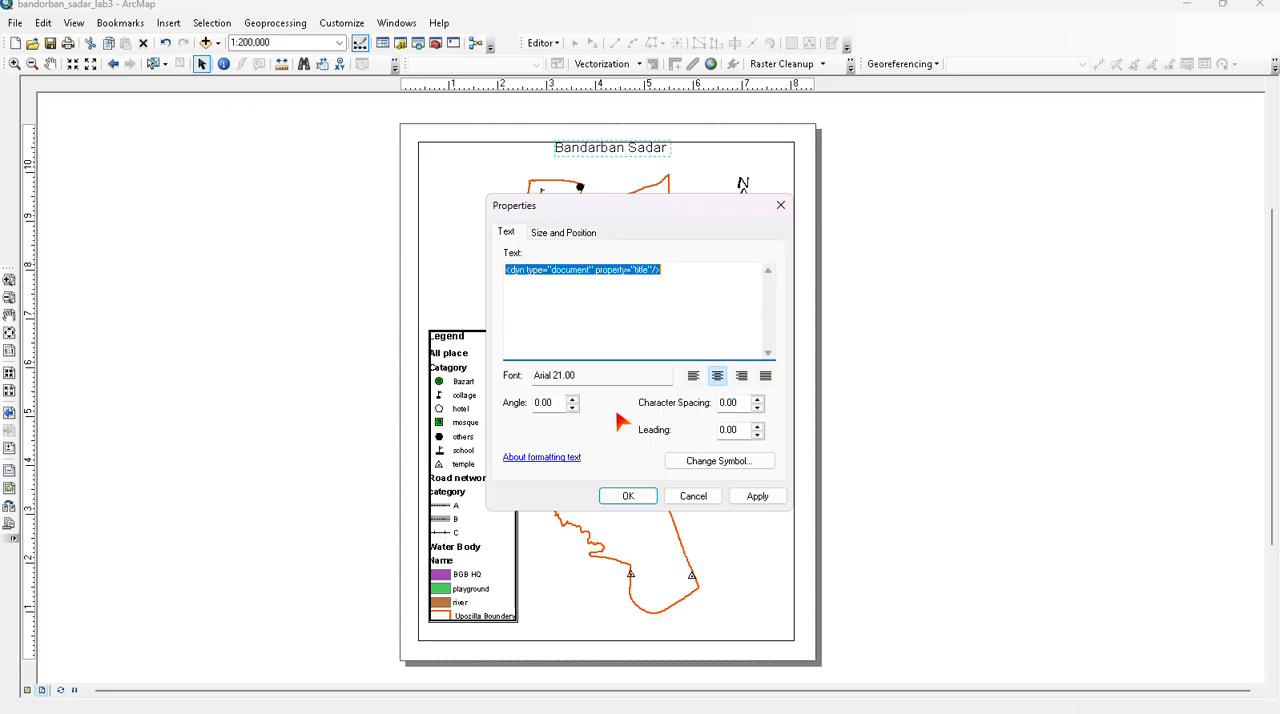
left_click(719, 464)
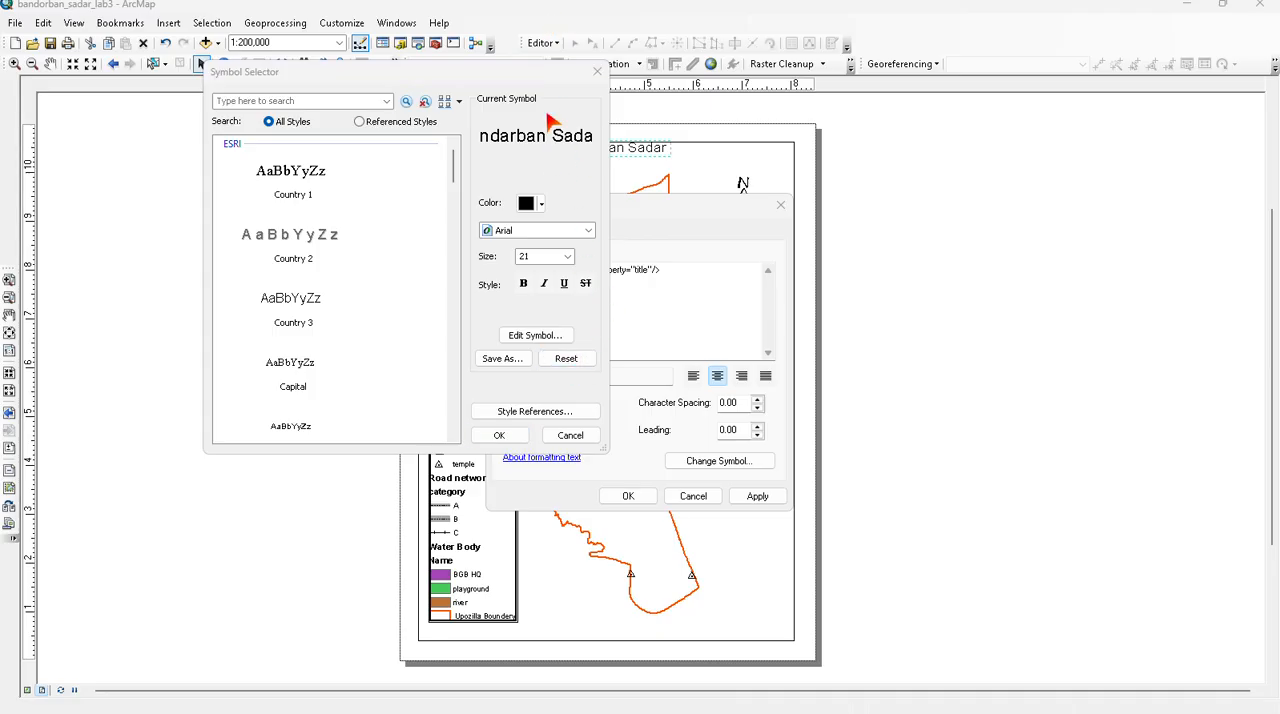
left_click_drag(533, 80, 420, 158)
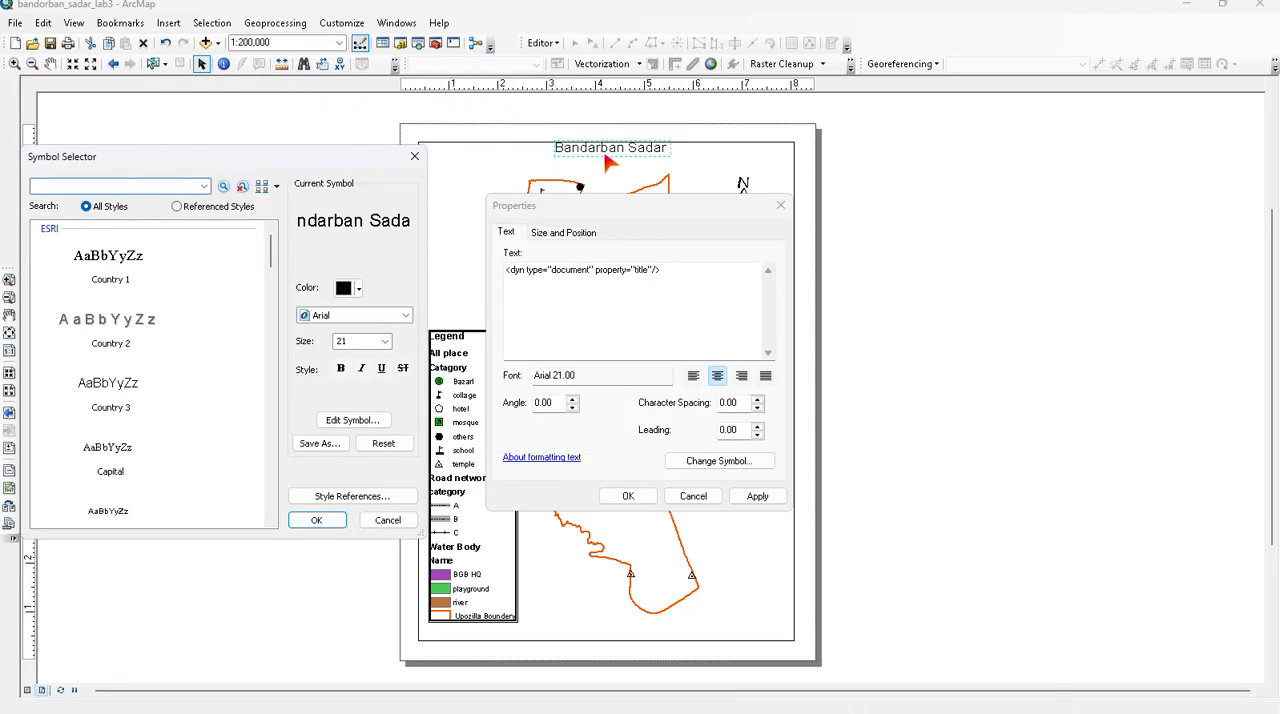
left_click(341, 368)
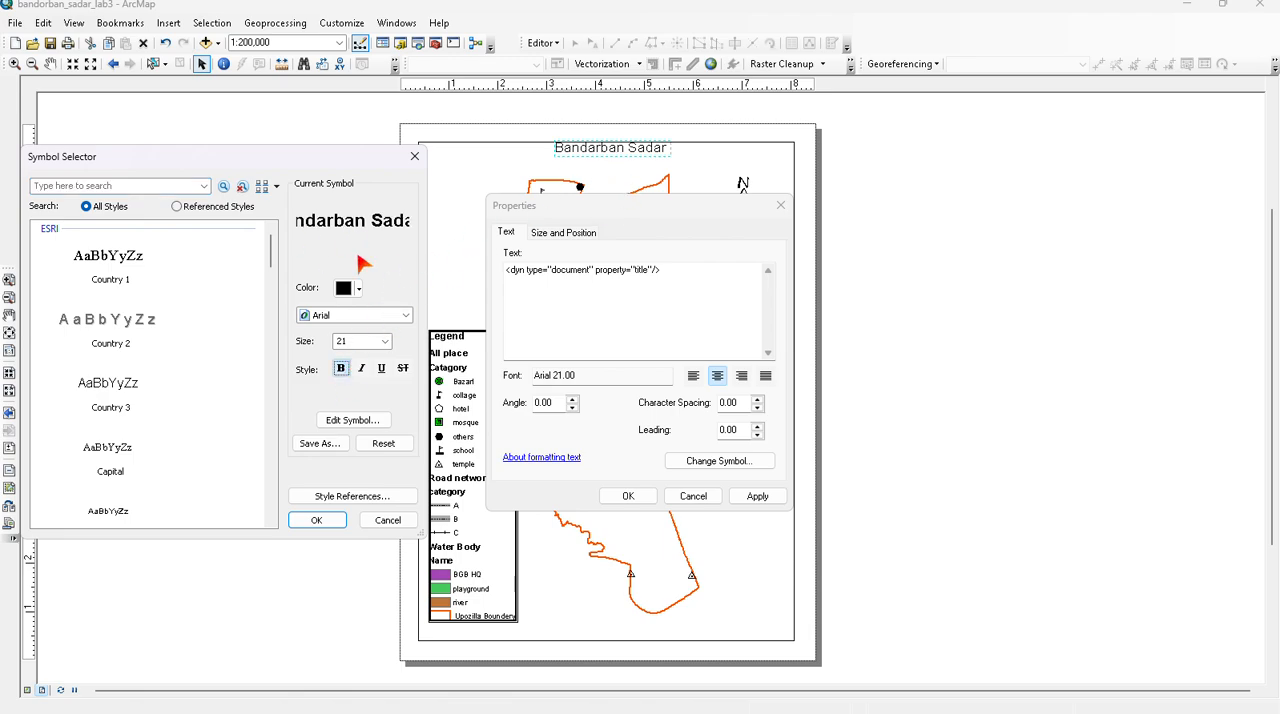
left_click(352, 318)
left_click(352, 322)
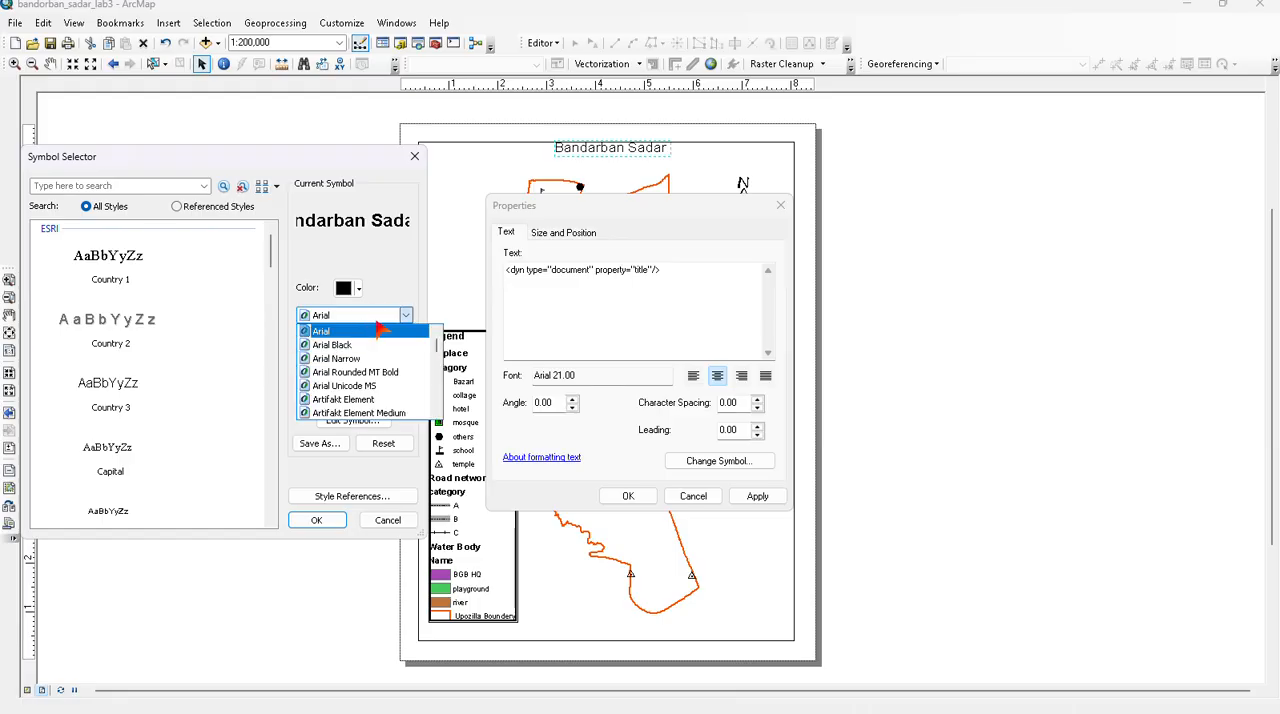
scroll(360, 395, "down", 4)
scroll(362, 398, "up", 4)
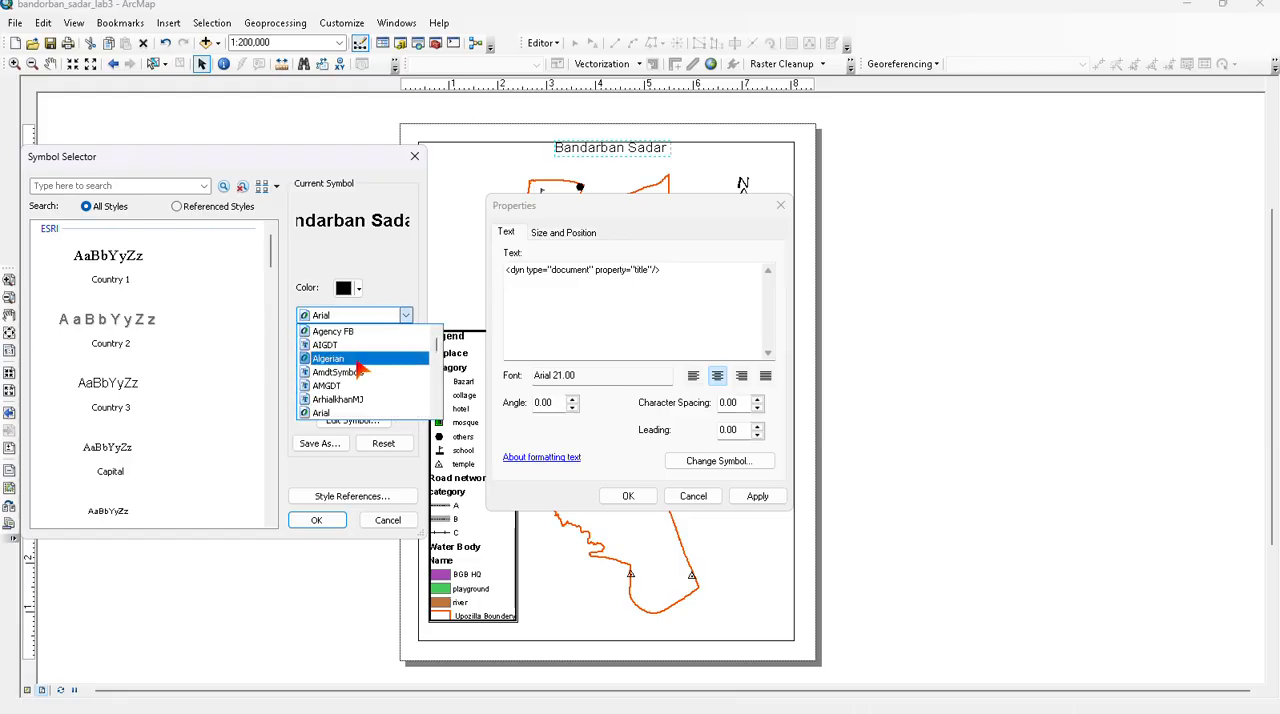
left_click(358, 345)
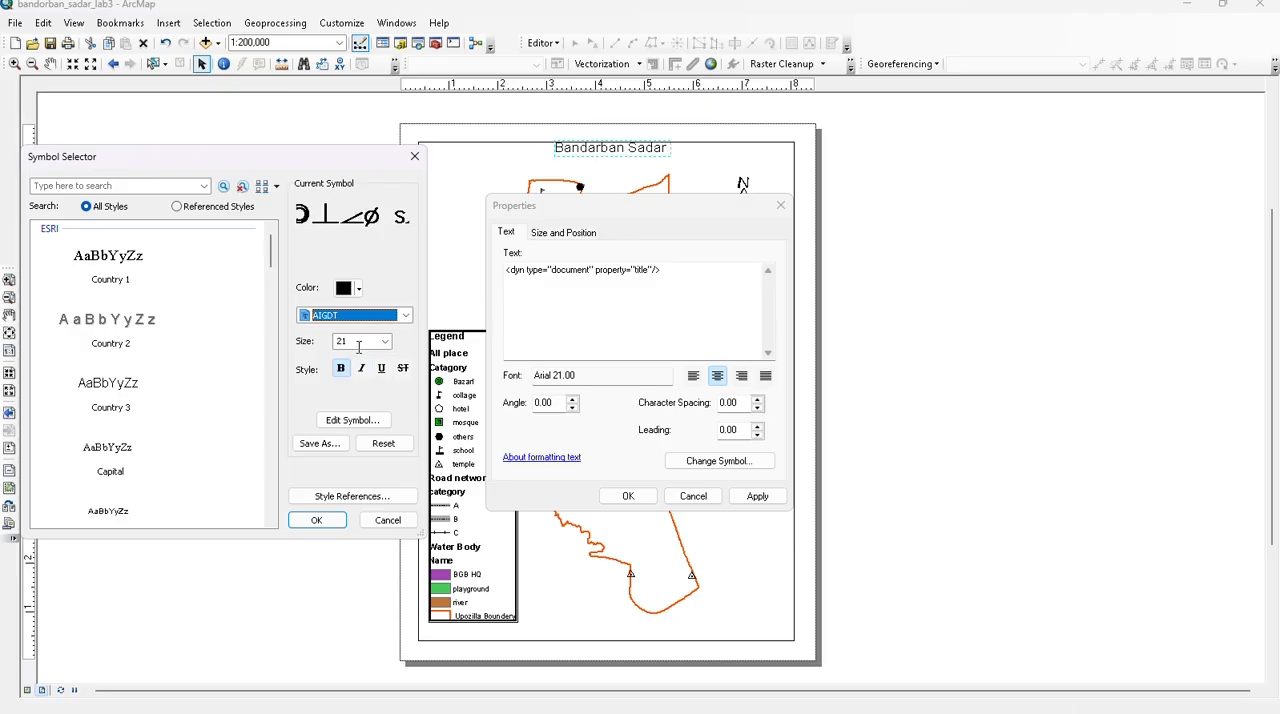
left_click(316, 519)
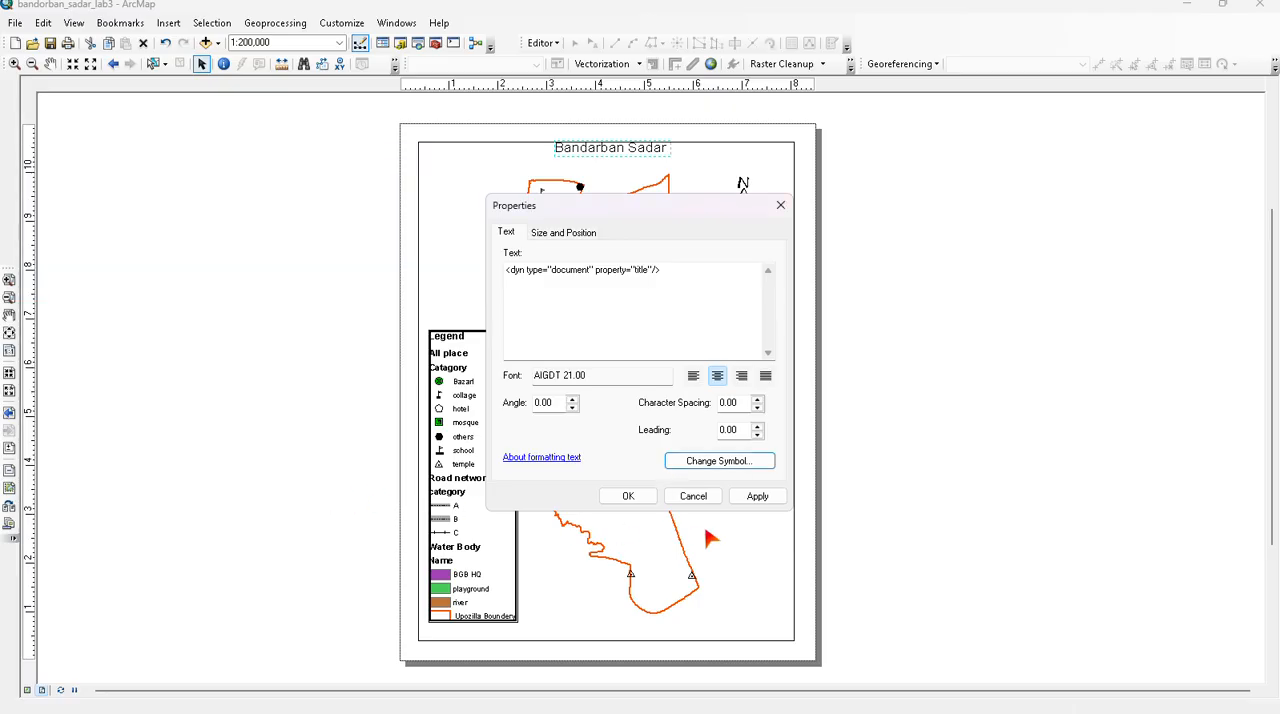
left_click(763, 500)
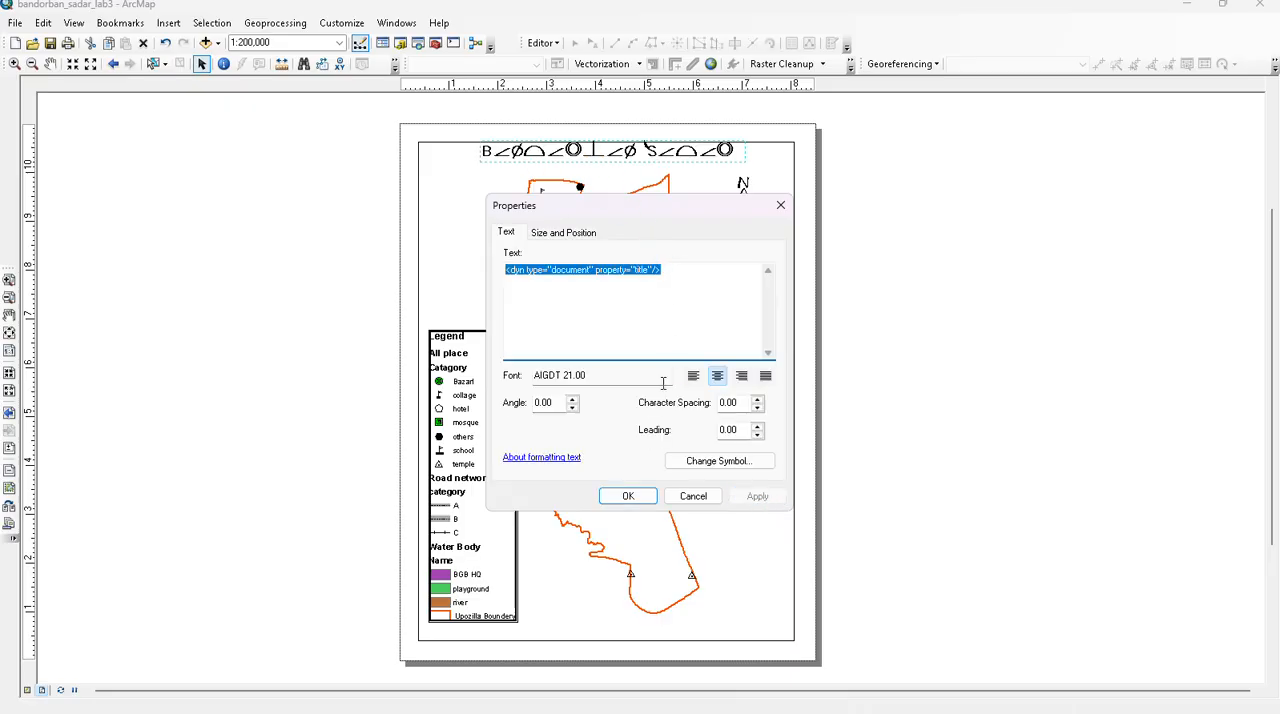
- Apply the Country 2 text style to the page title
left_click(677, 470)
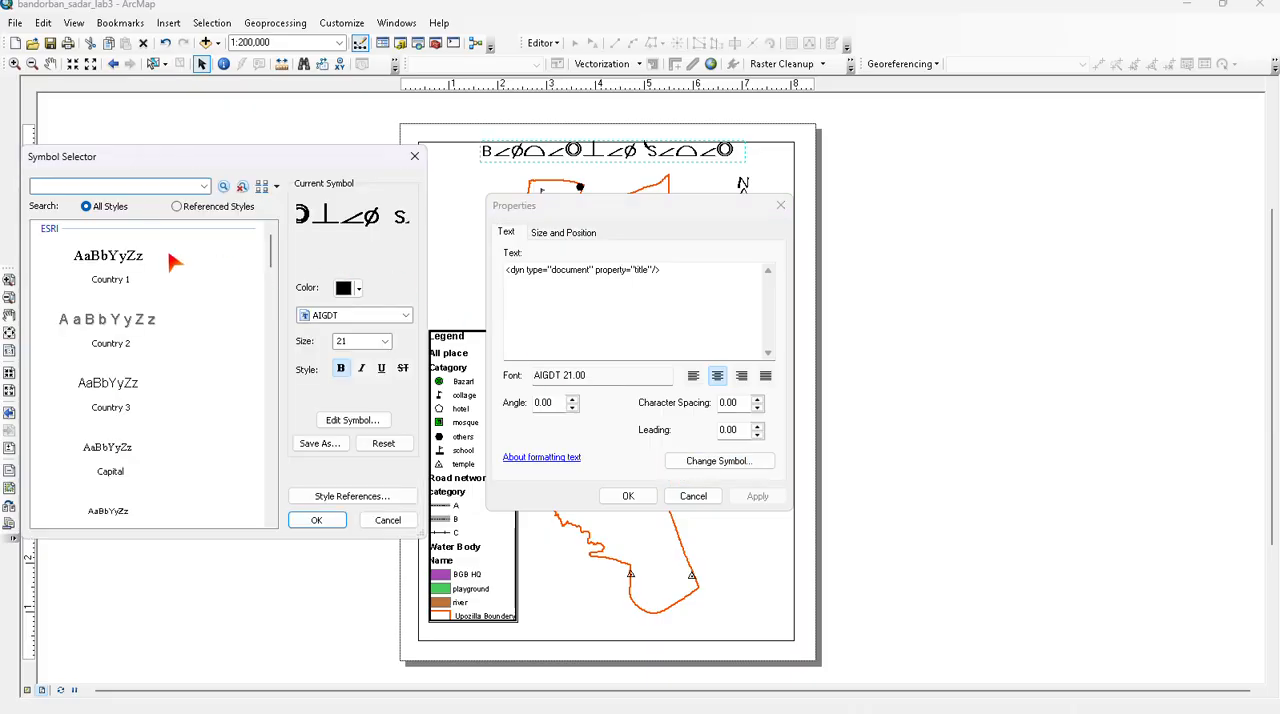
left_click(106, 326)
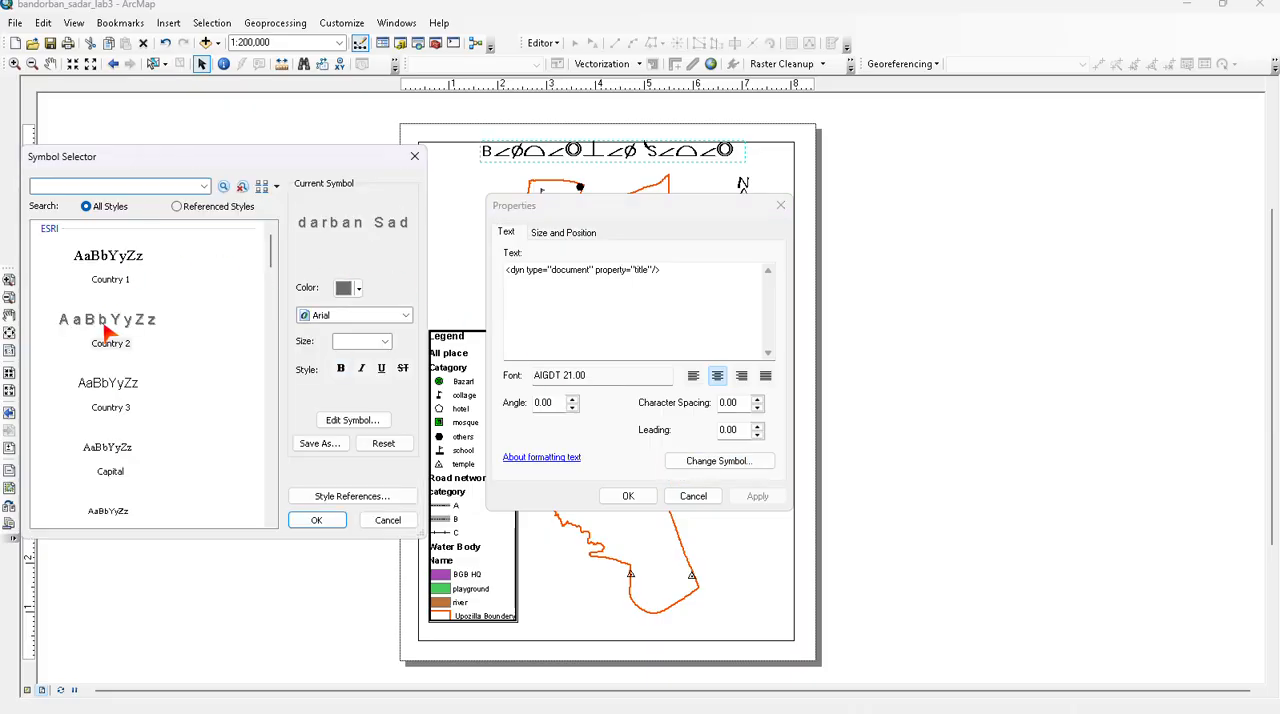
left_click(329, 528)
left_click(752, 502)
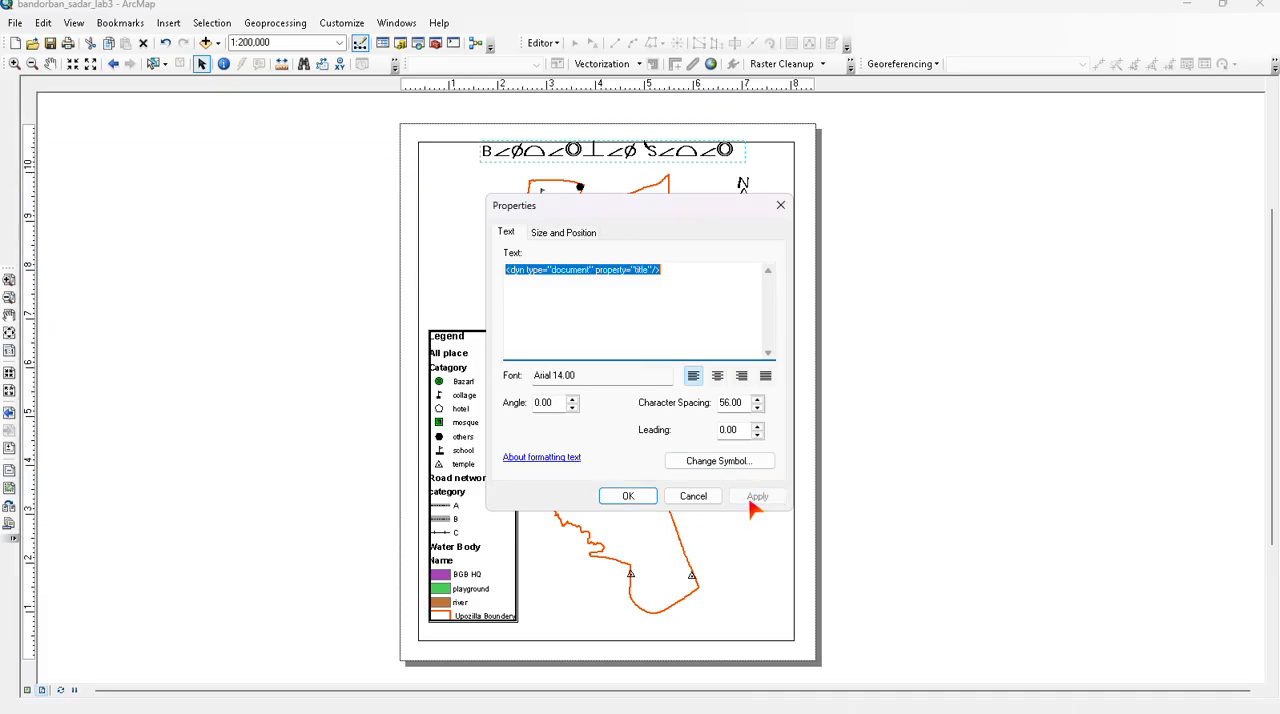
- Apply the Country 1 text style to the page title and accept its properties
left_click(688, 466)
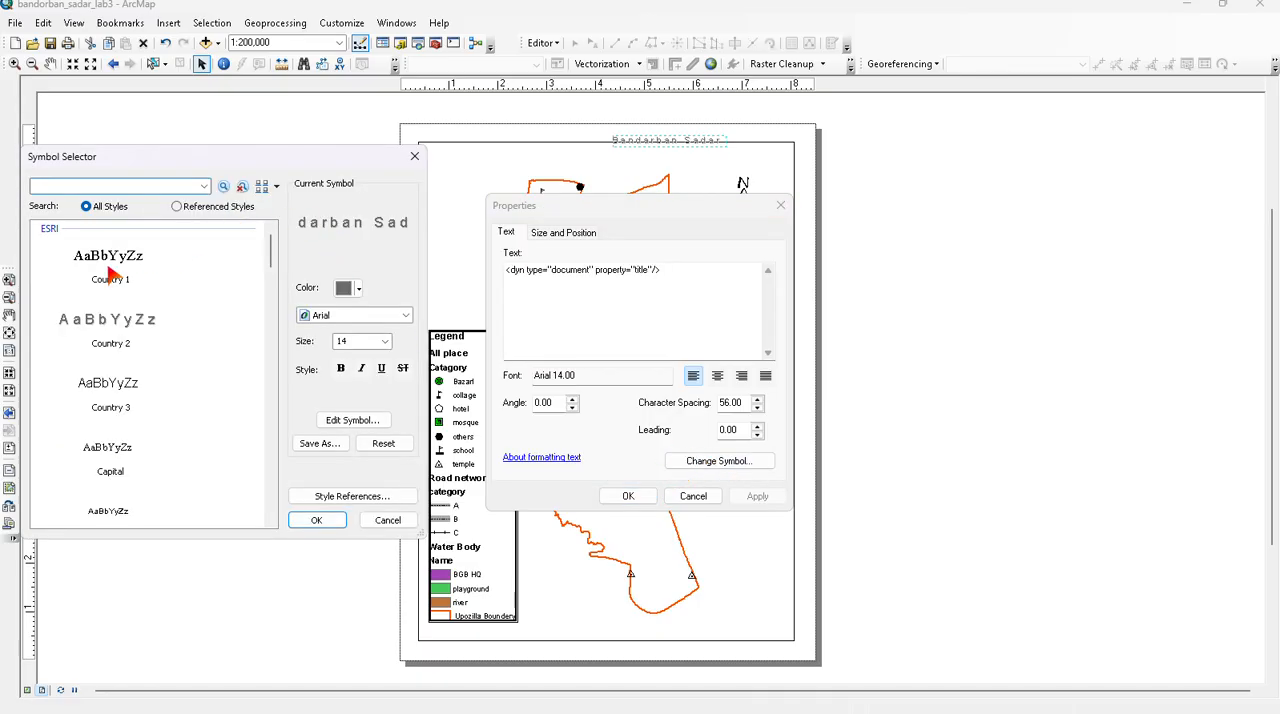
left_click(108, 270)
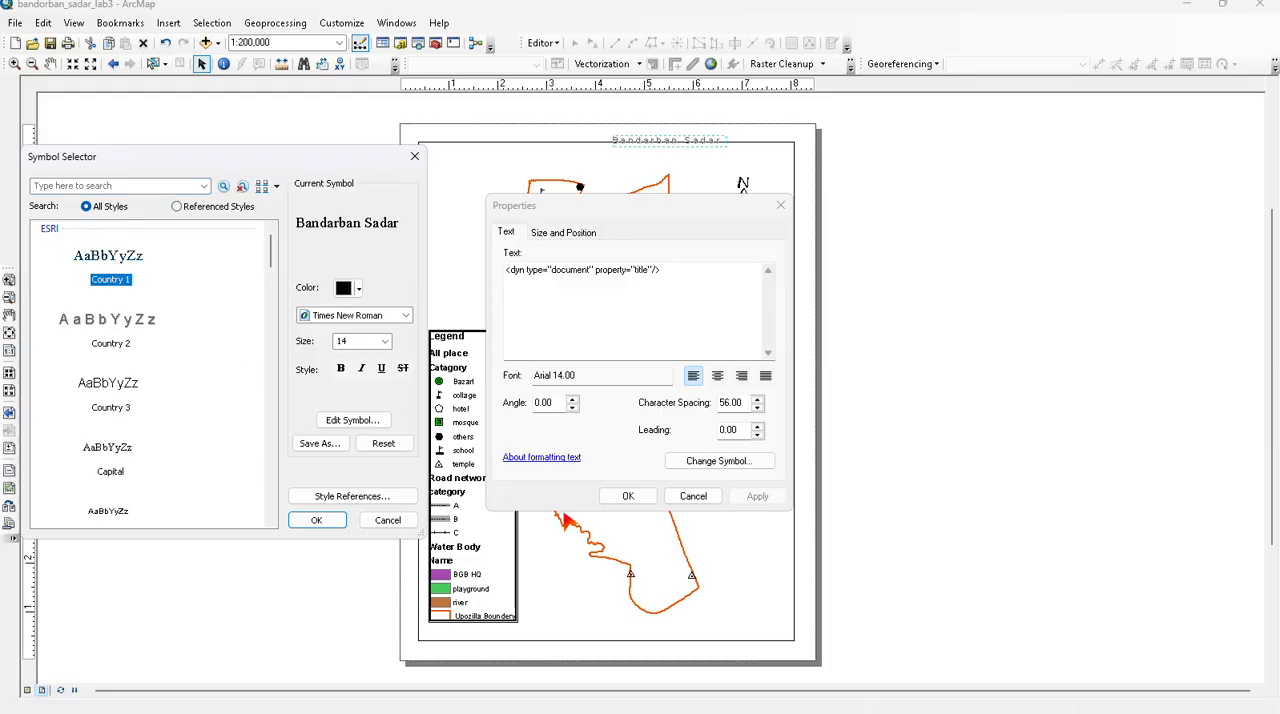
left_click(322, 521)
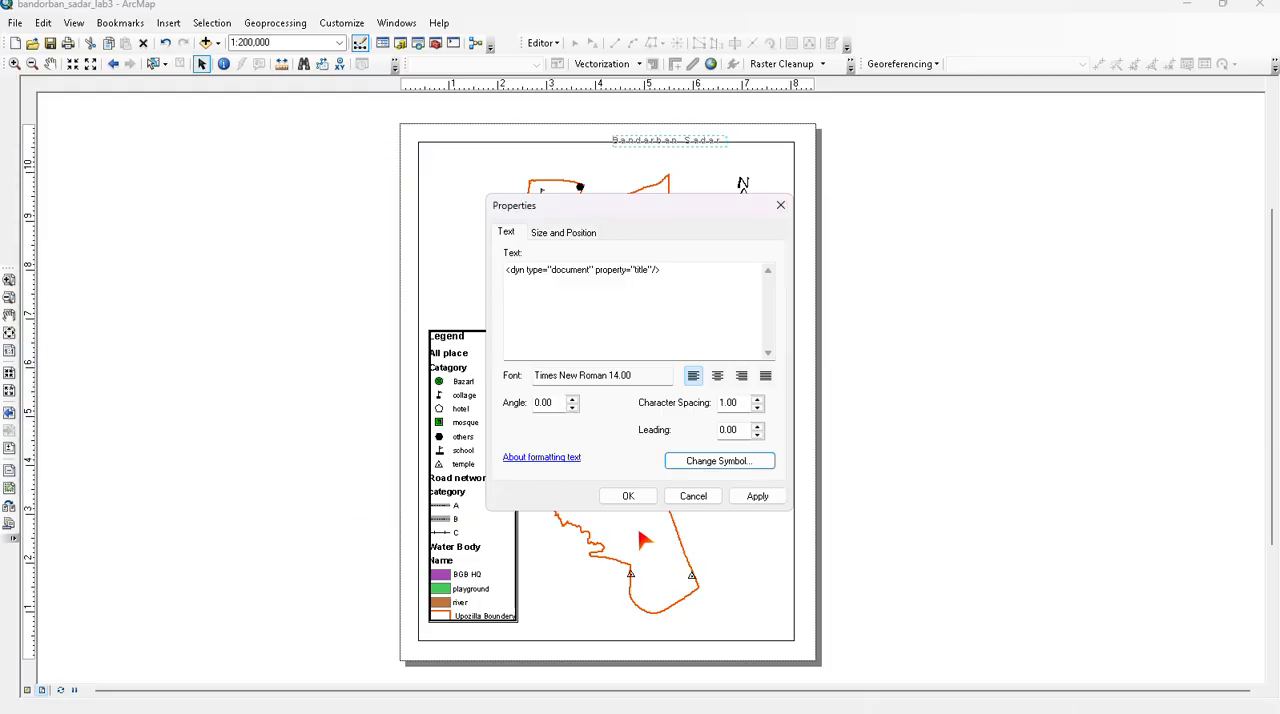
left_click(752, 495)
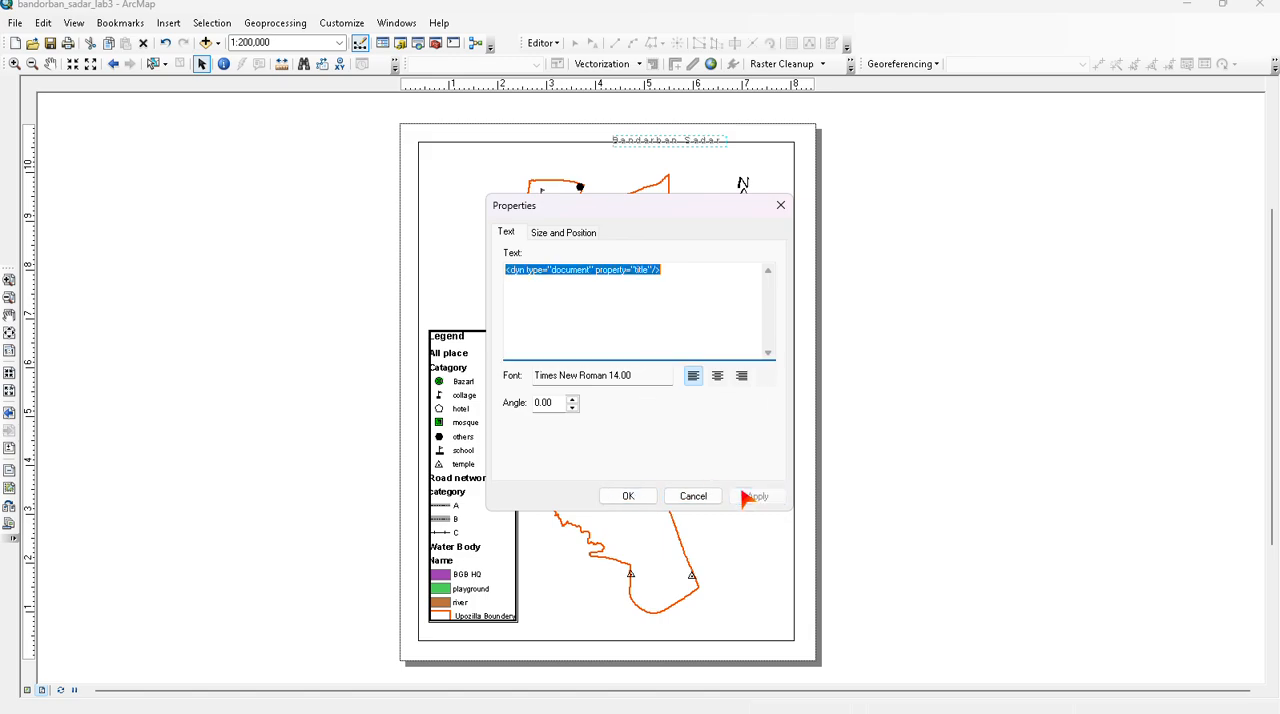
left_click(647, 142)
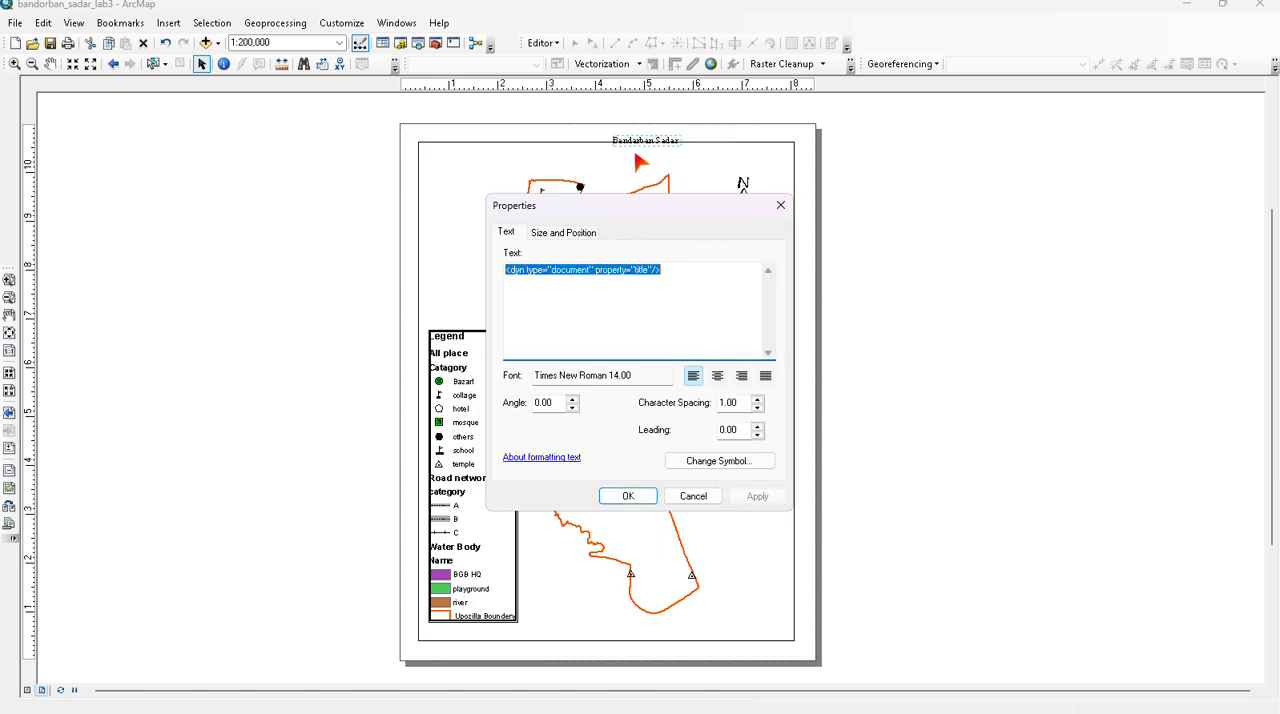
left_click(635, 155)
left_click(628, 496)
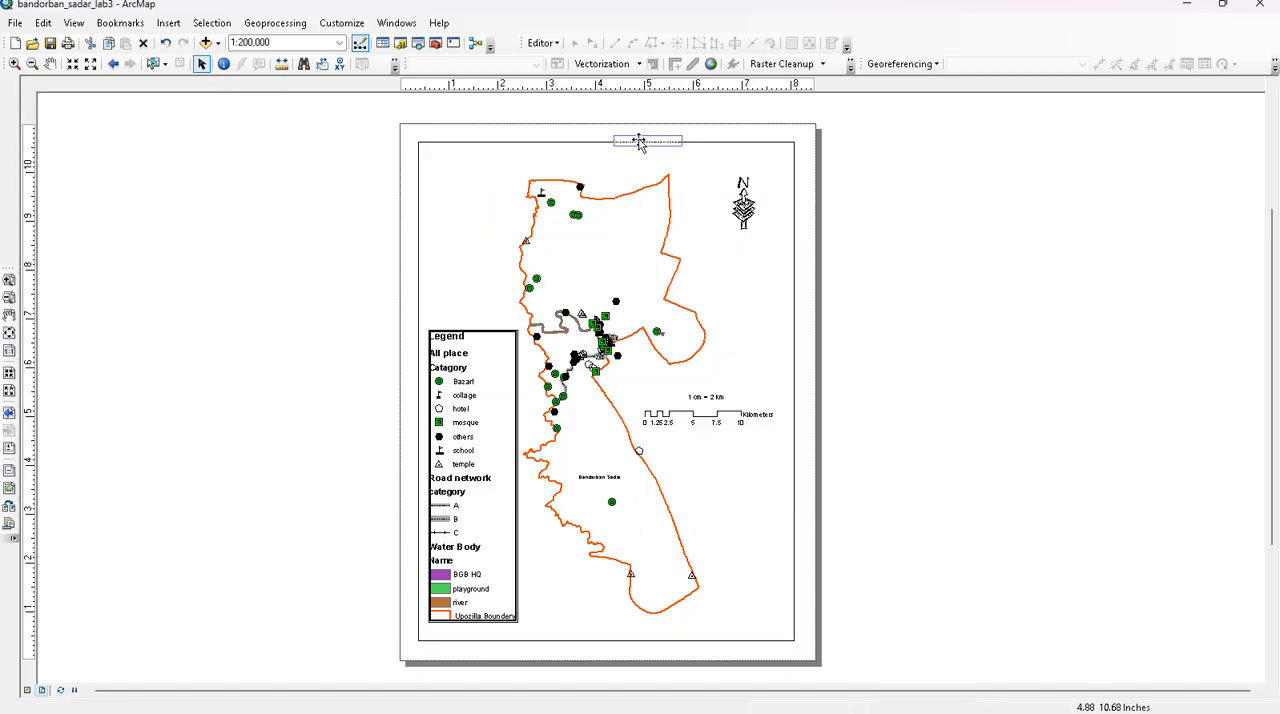
- Move the Bandarban Sadar page title inside the map frame, above the map, and set its font size to 24
left_click_drag(642, 146, 595, 157)
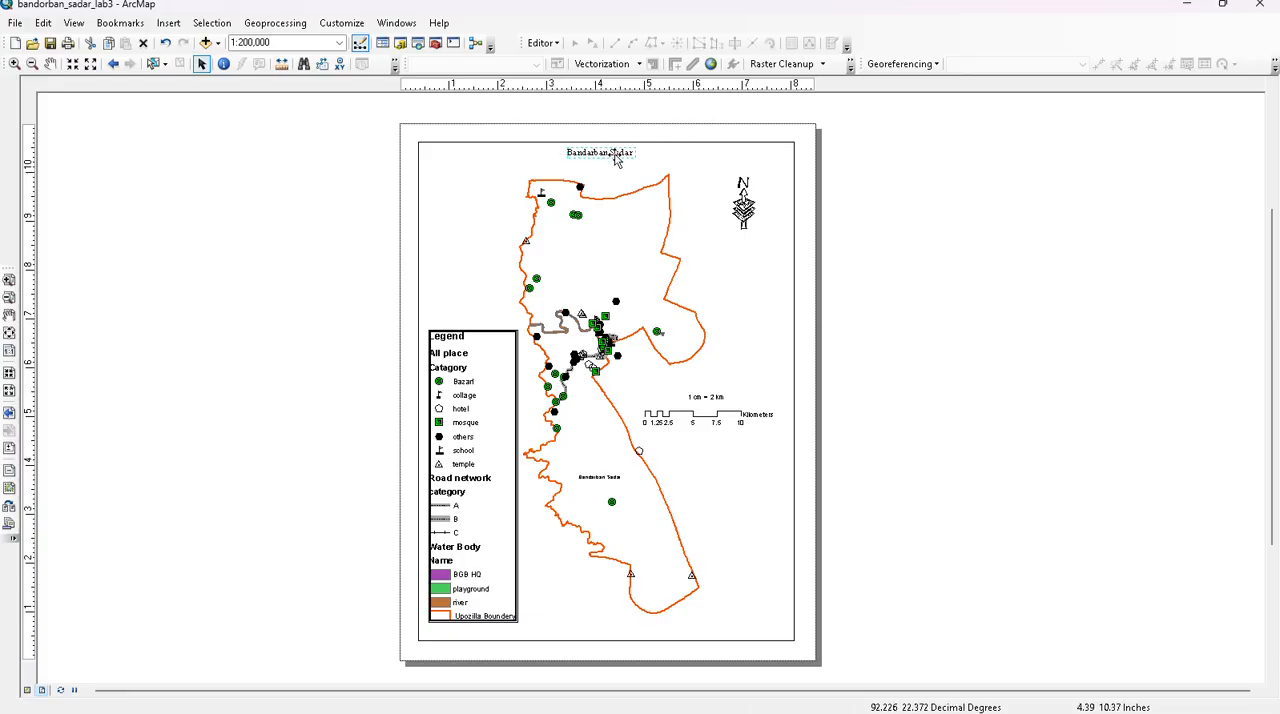
double_click(603, 153)
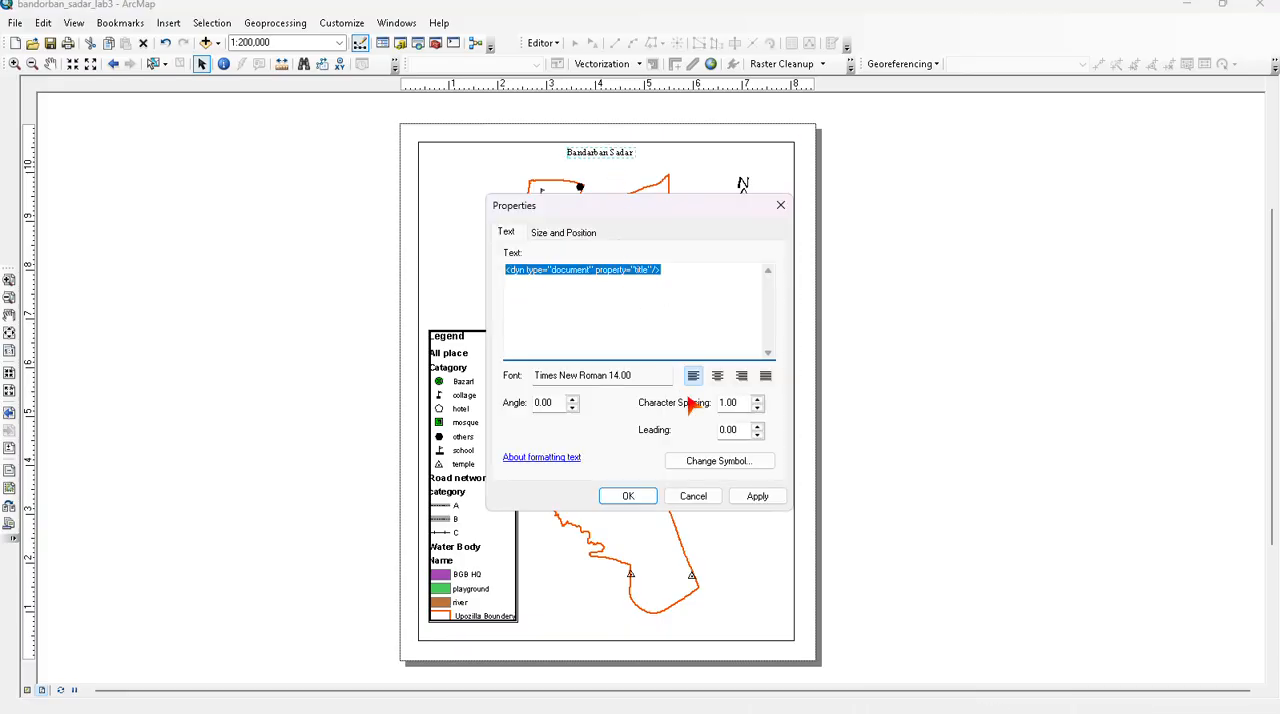
left_click(714, 455)
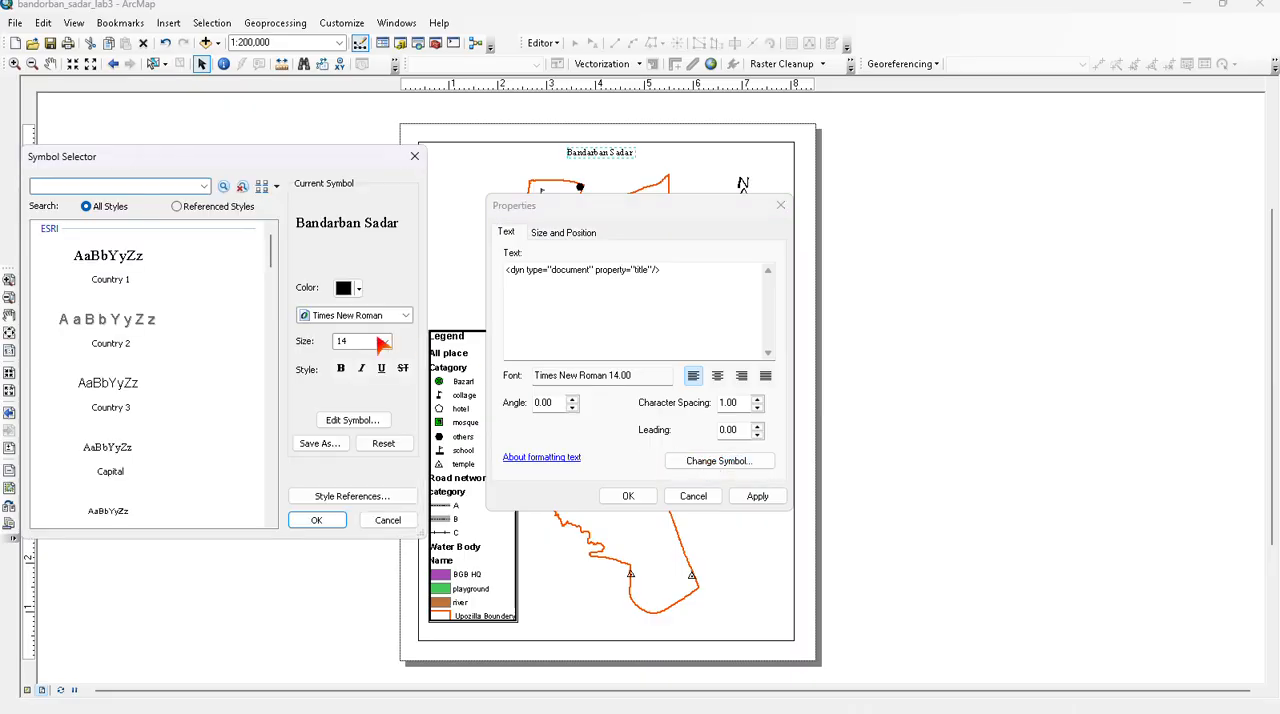
left_click(382, 342)
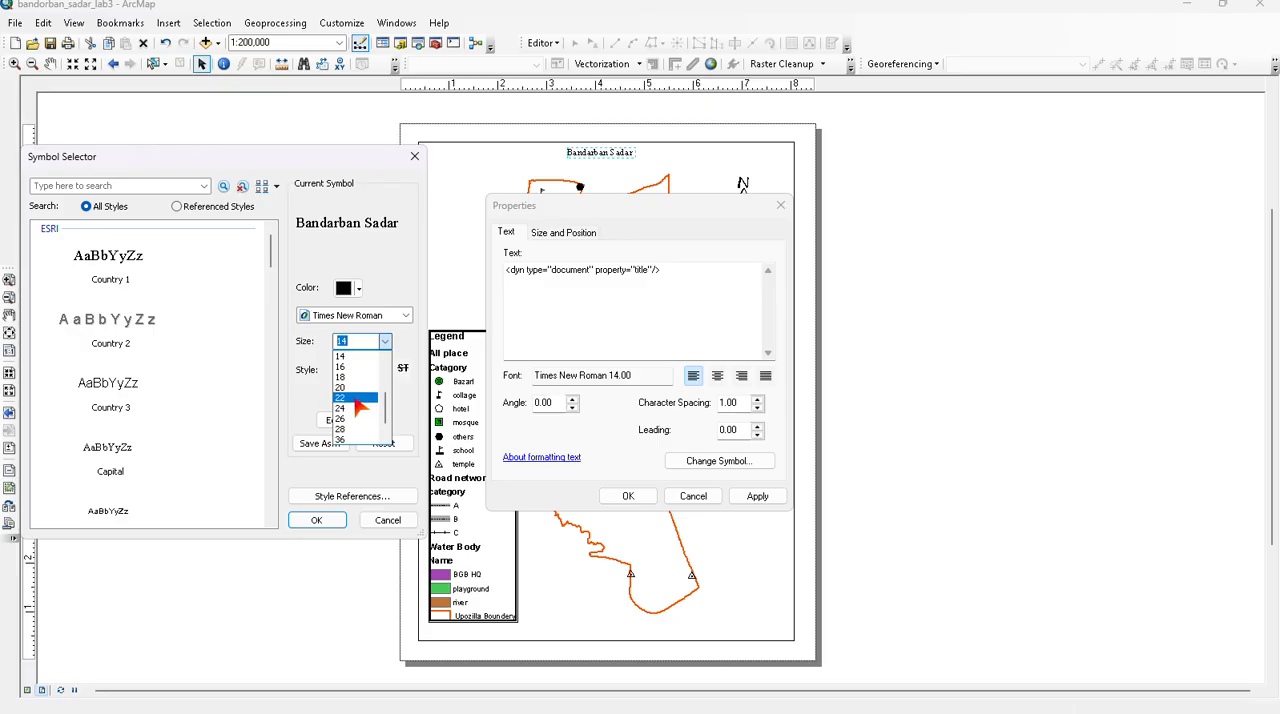
left_click(351, 411)
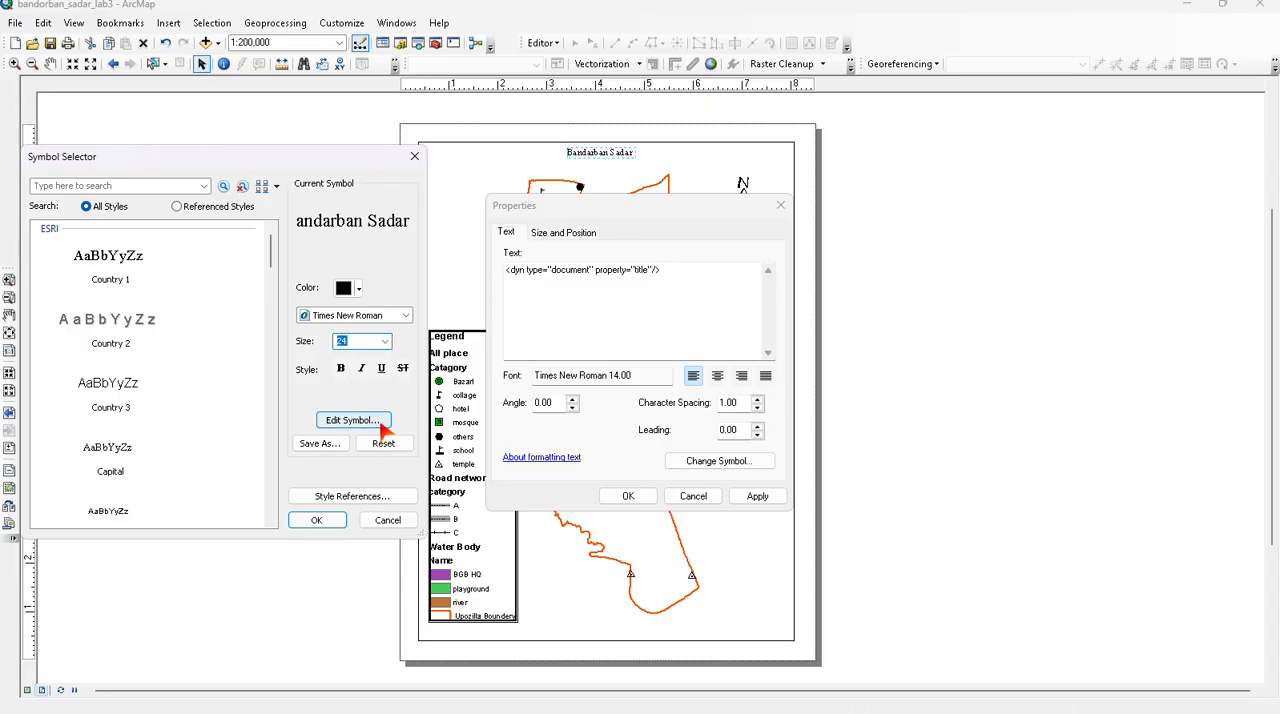
left_click(318, 520)
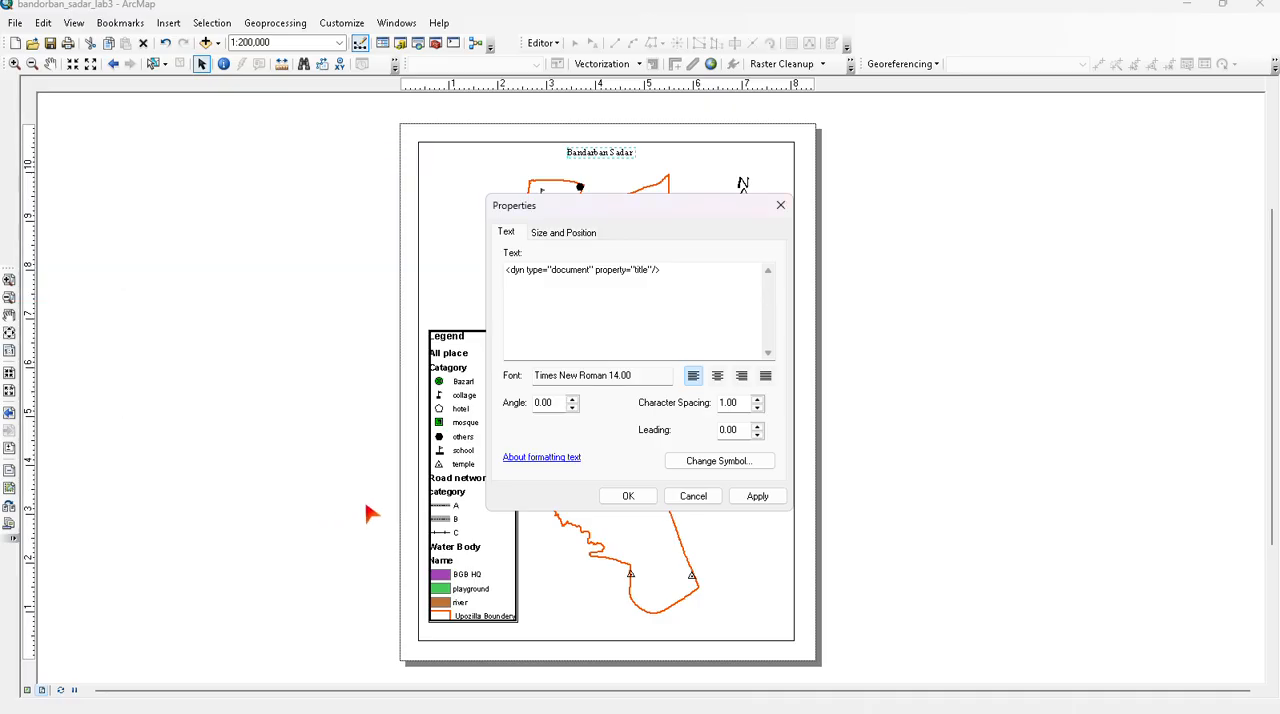
left_click(757, 496)
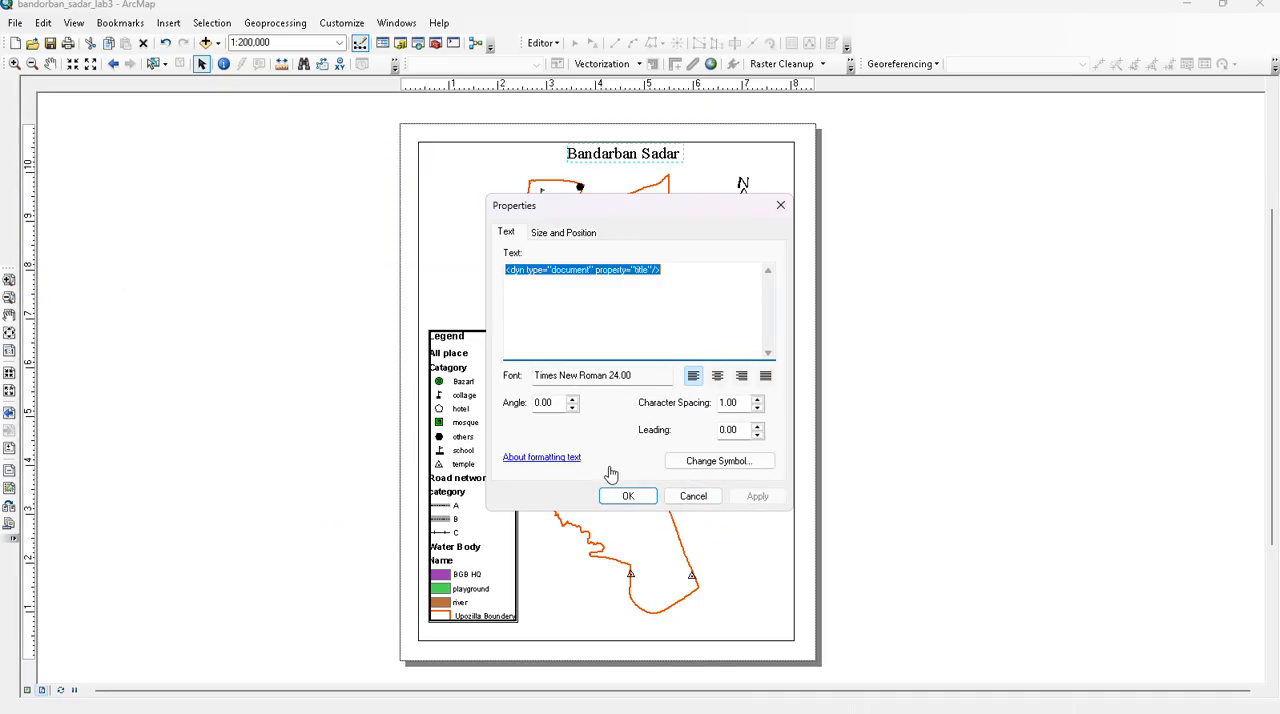
left_click(626, 495)
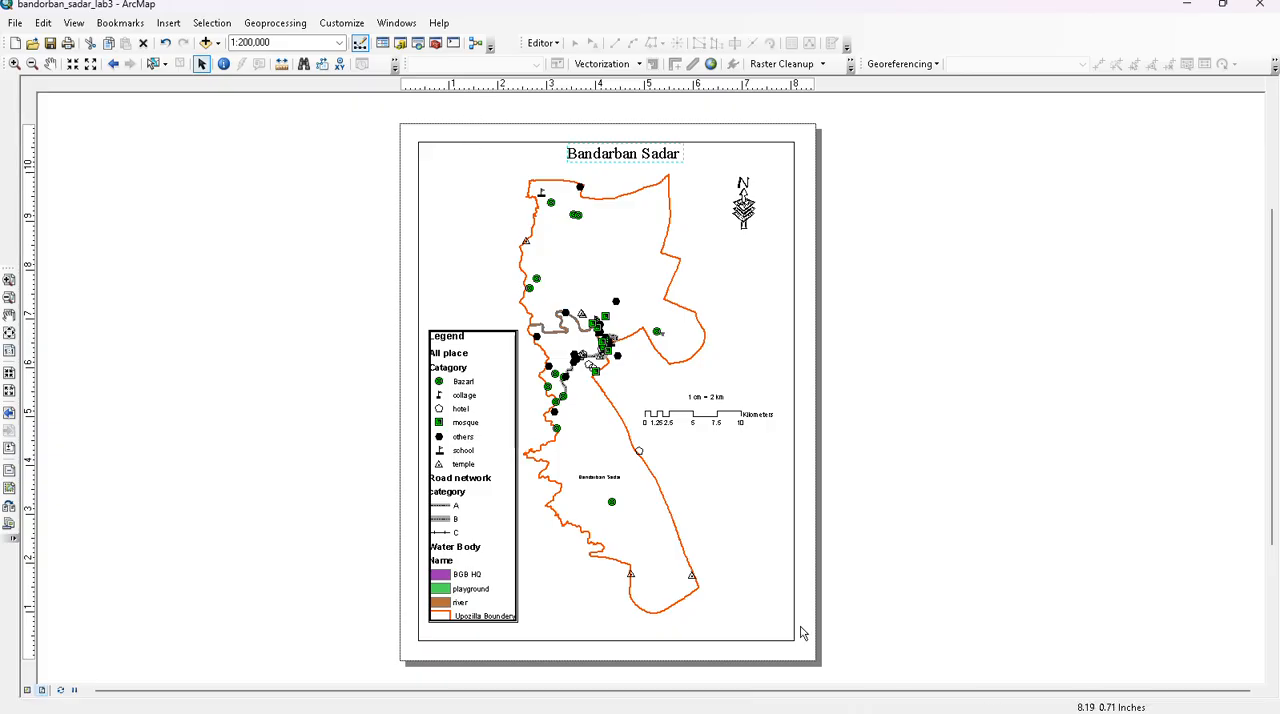
- Insert a new text element in the layout and place it on the empty area beside the page
left_click(167, 23)
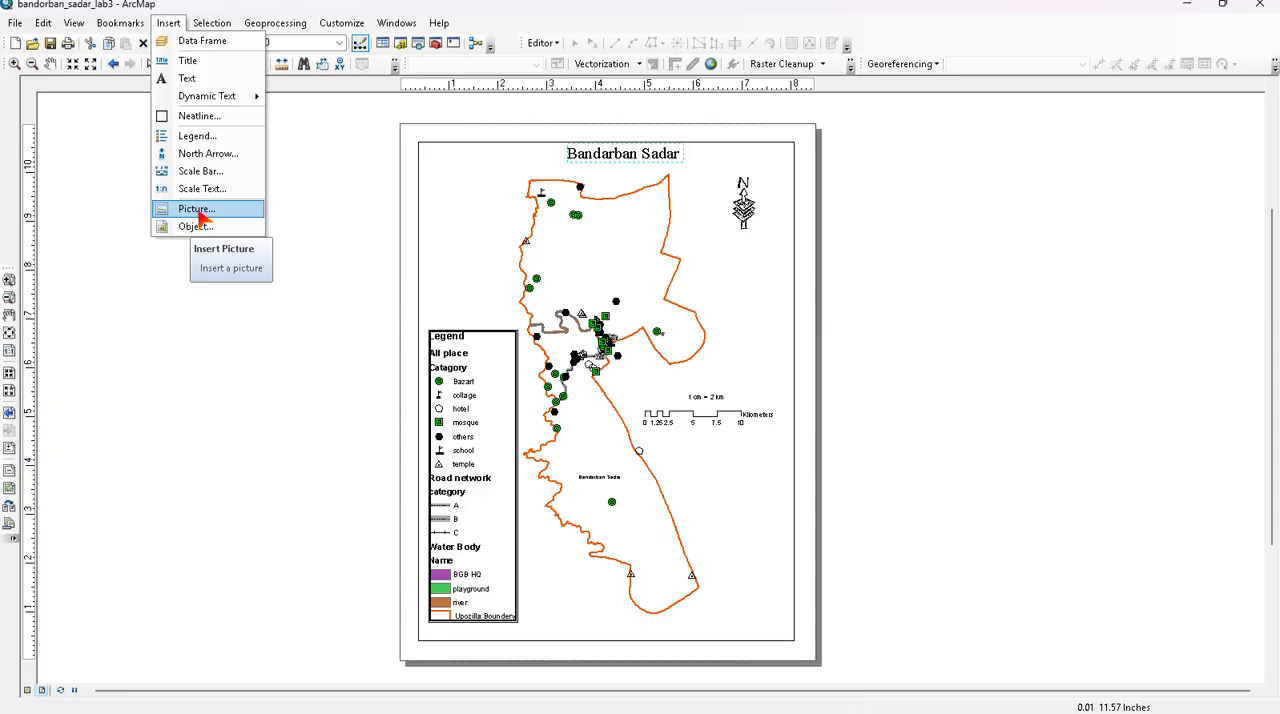
left_click(197, 82)
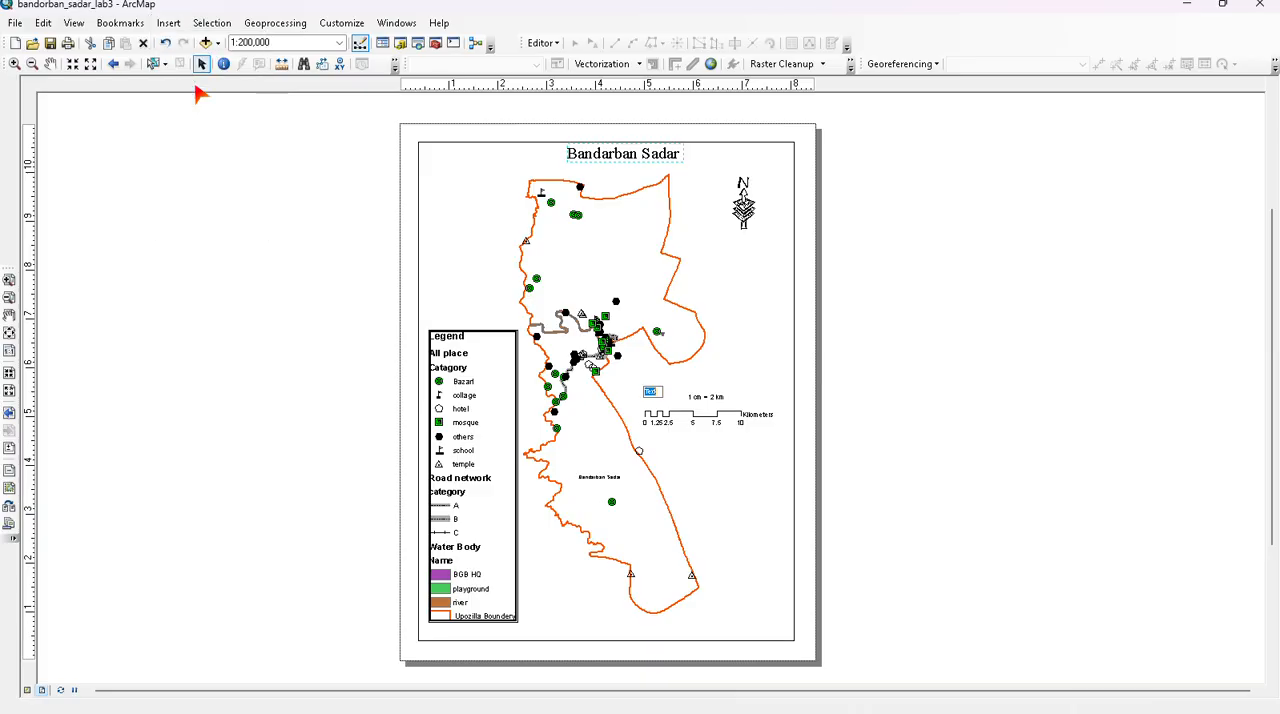
left_click(197, 88)
left_click(733, 332)
left_click(657, 391)
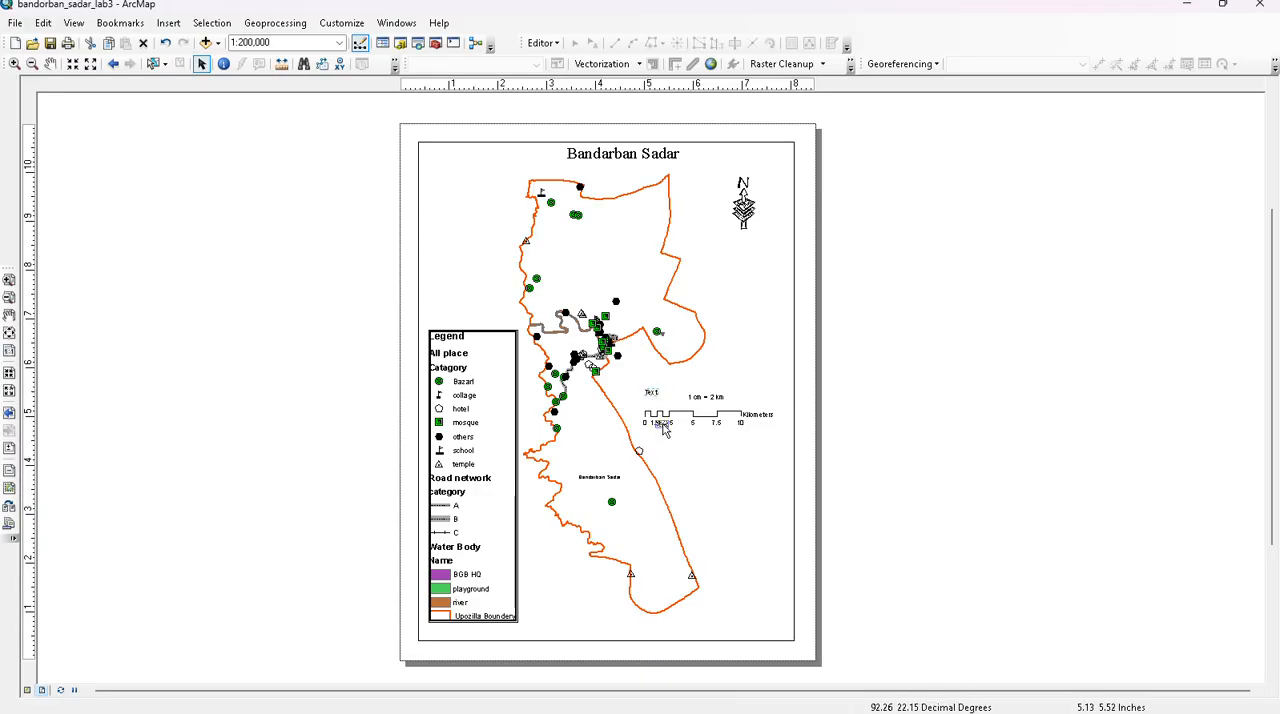
left_click_drag(663, 428, 946, 456)
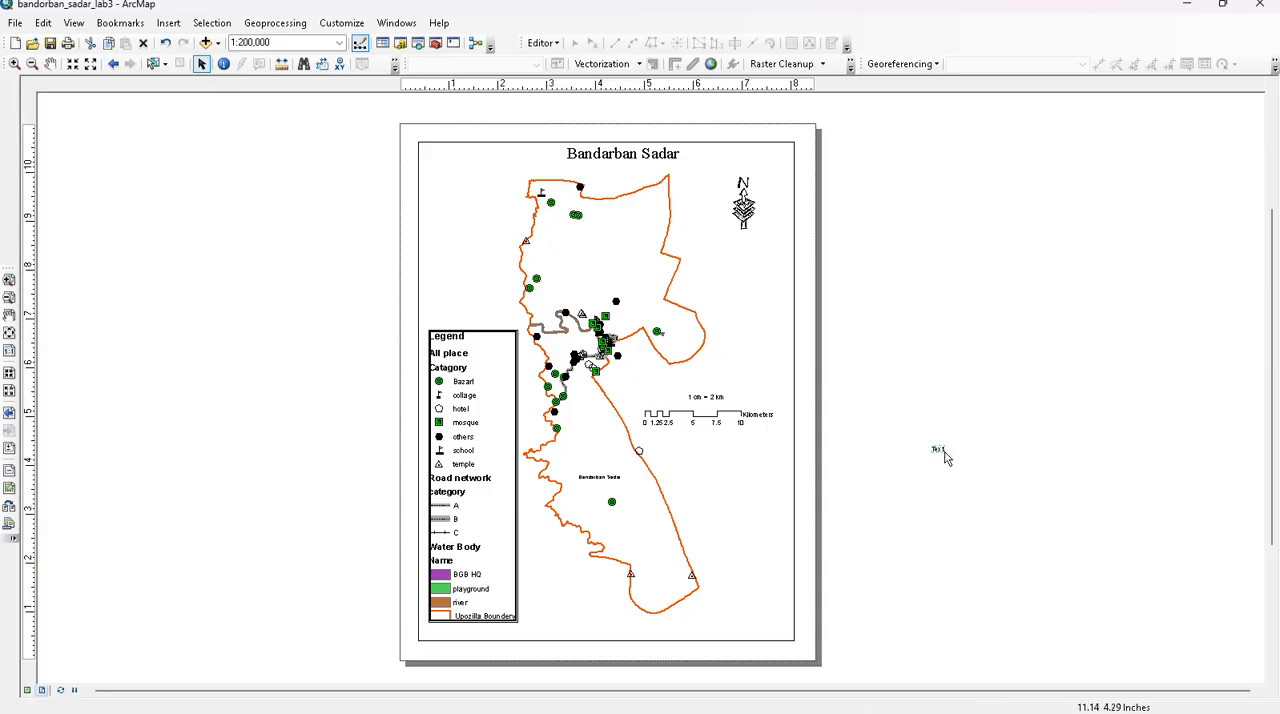
- Change the wording of the new text element to "Author>J" and accept its properties
scroll(955, 440, "down", 2)
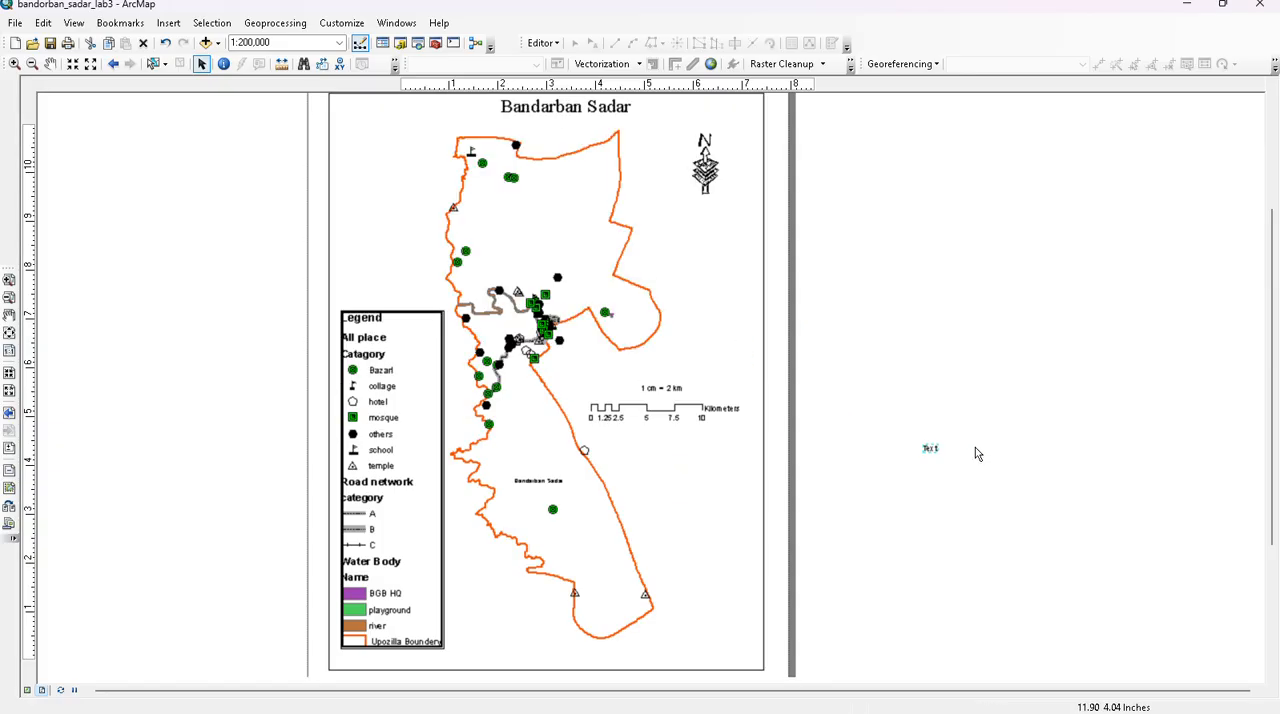
scroll(955, 455, "down", 2)
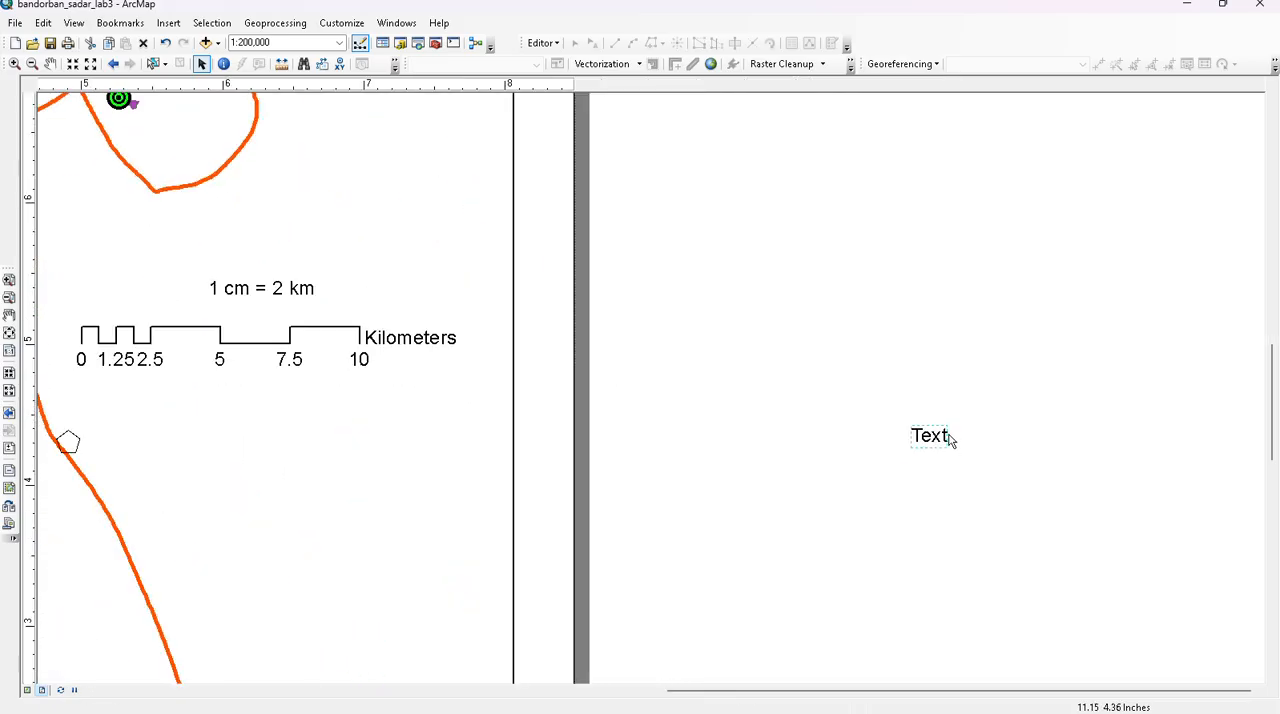
left_click(945, 437)
double_click(936, 437)
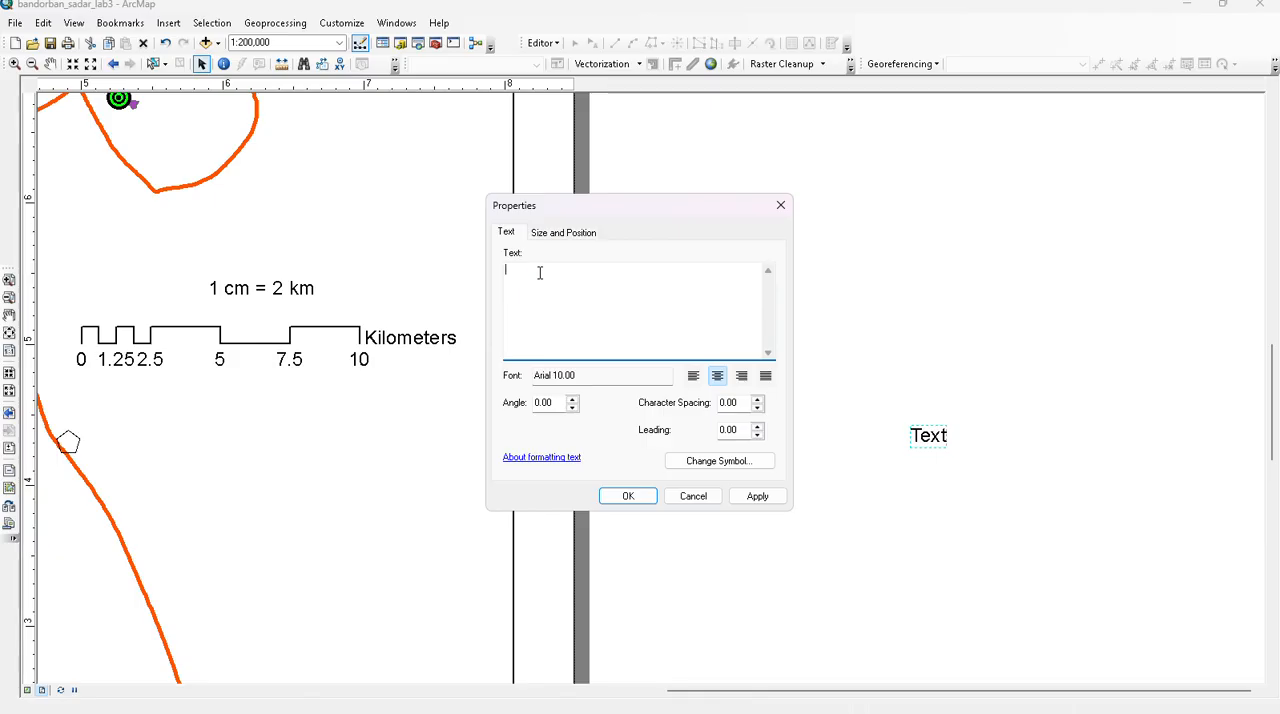
type("Author:")
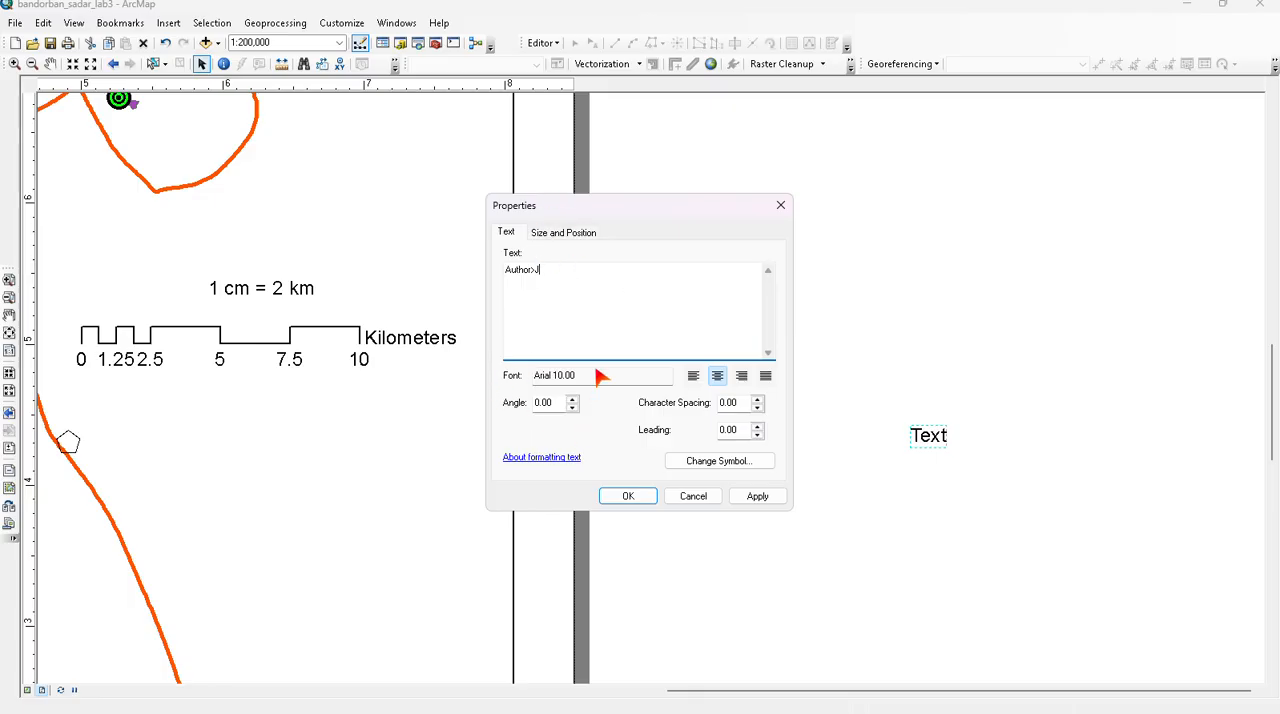
left_click(758, 493)
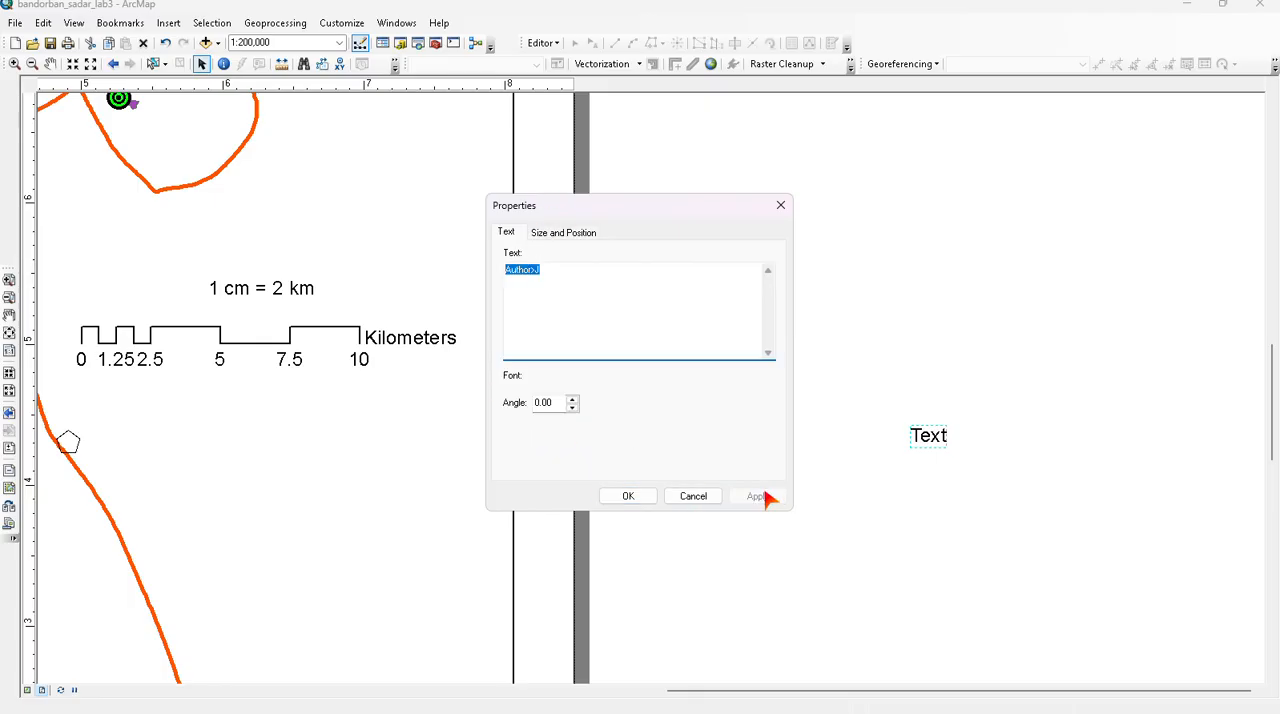
left_click(610, 495)
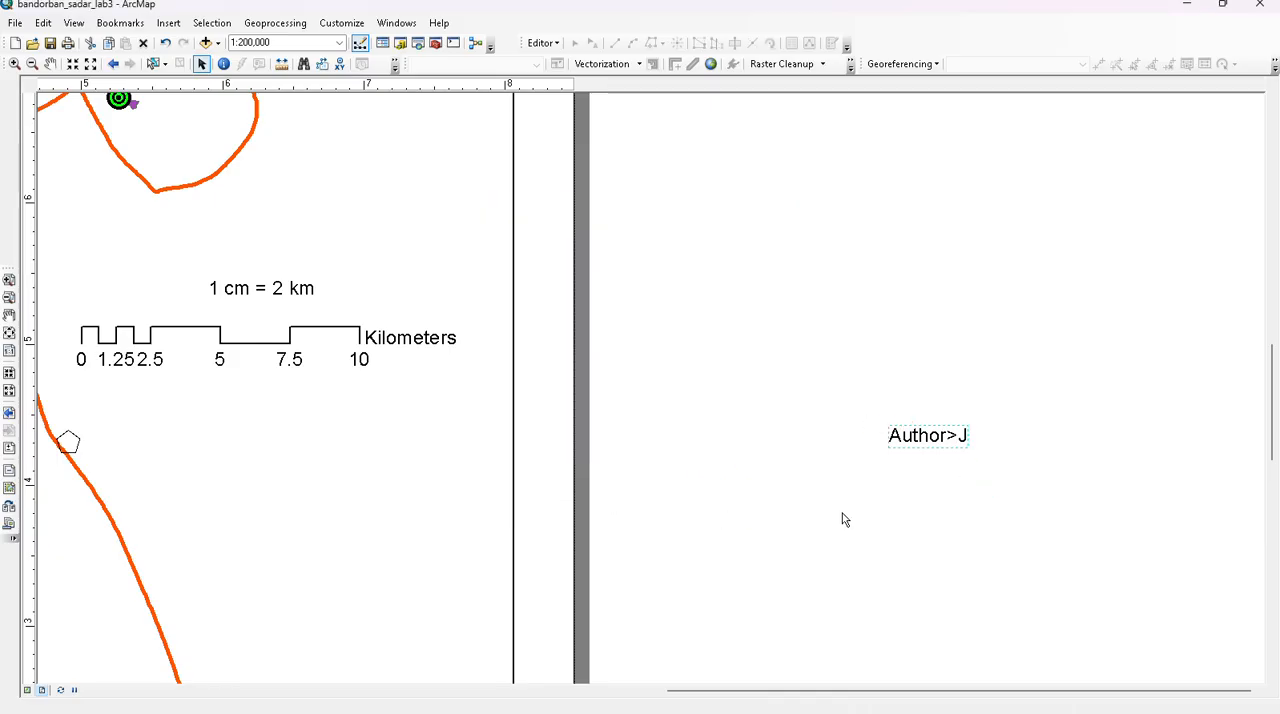
- Try to increase the font size of the author text through its text symbol
scroll(922, 444, "up", 1)
scroll(924, 443, "up", 1)
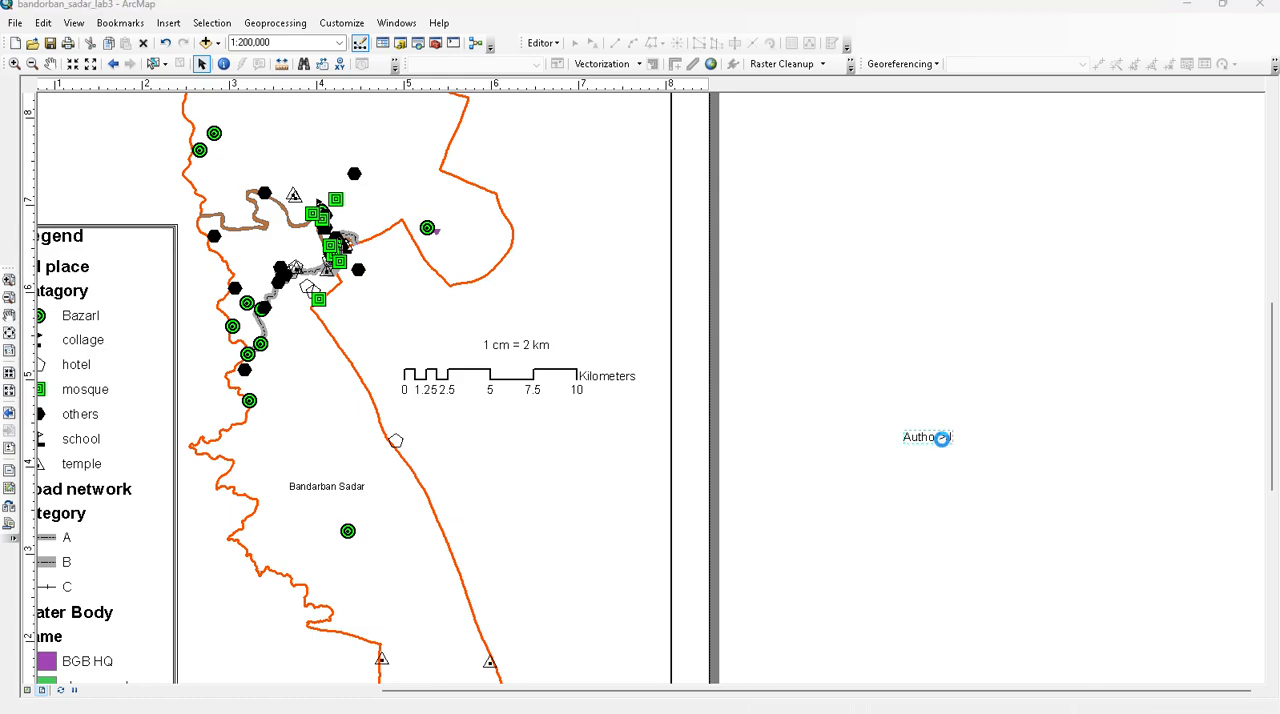
double_click(940, 437)
left_click(720, 461)
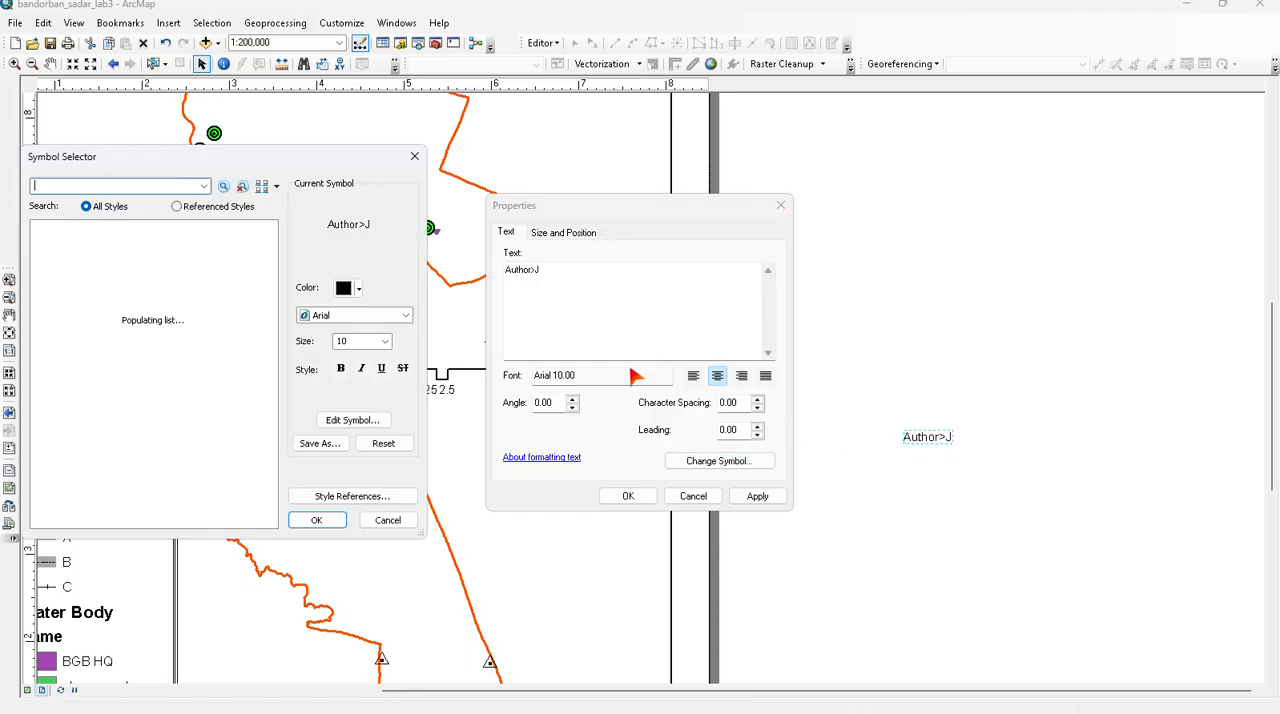
left_click(385, 342)
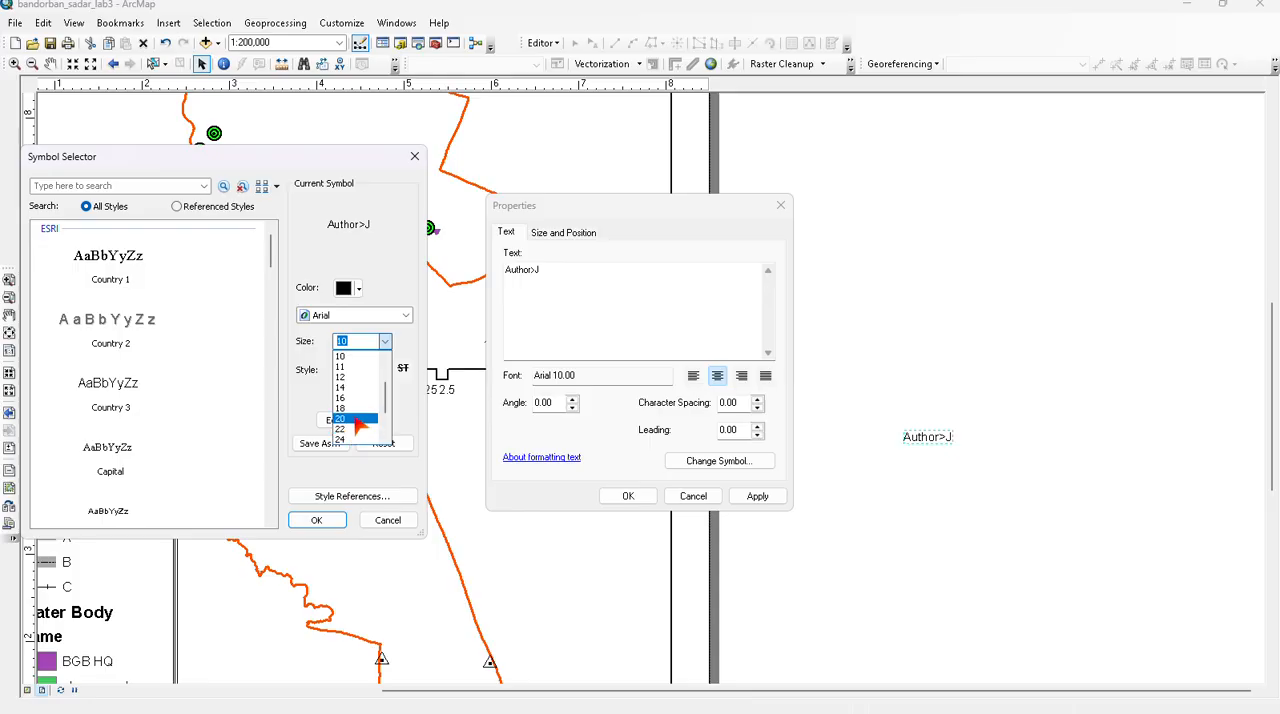
left_click(363, 399)
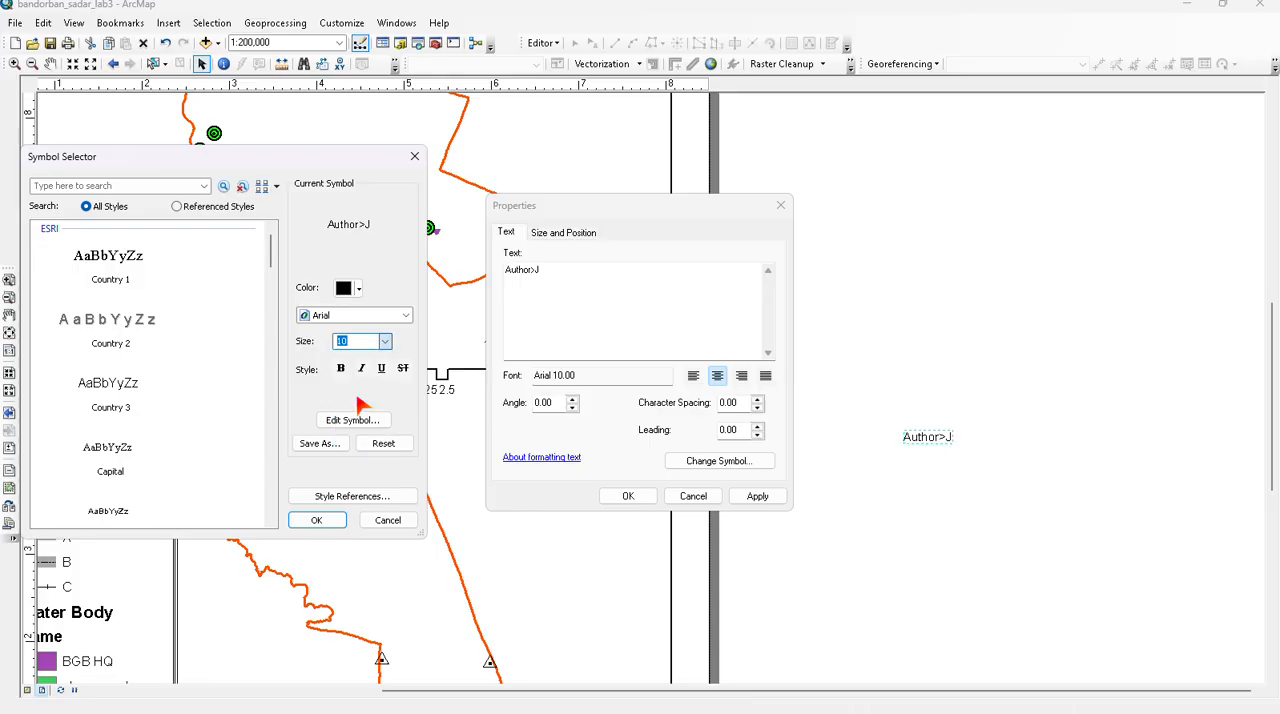
left_click(316, 521)
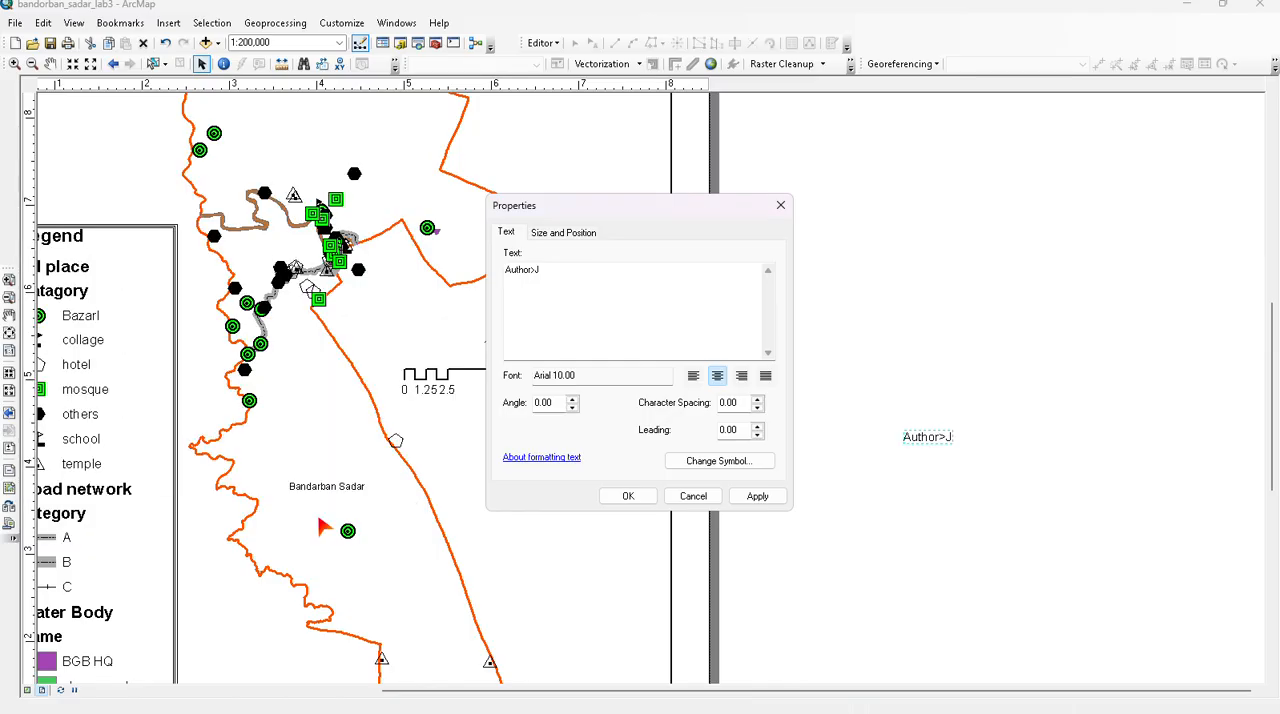
left_click(627, 497)
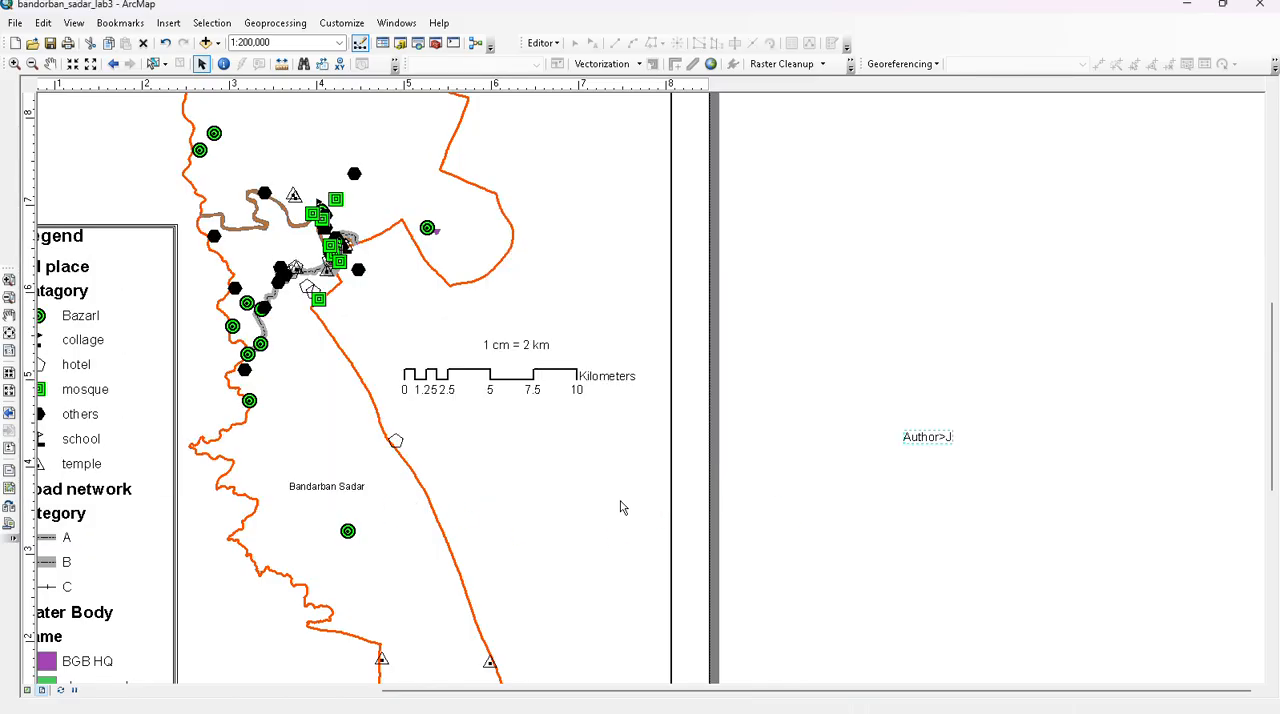
- Move the author text into the lower-right corner of the map frame on the page
scroll(964, 497, "up", 5)
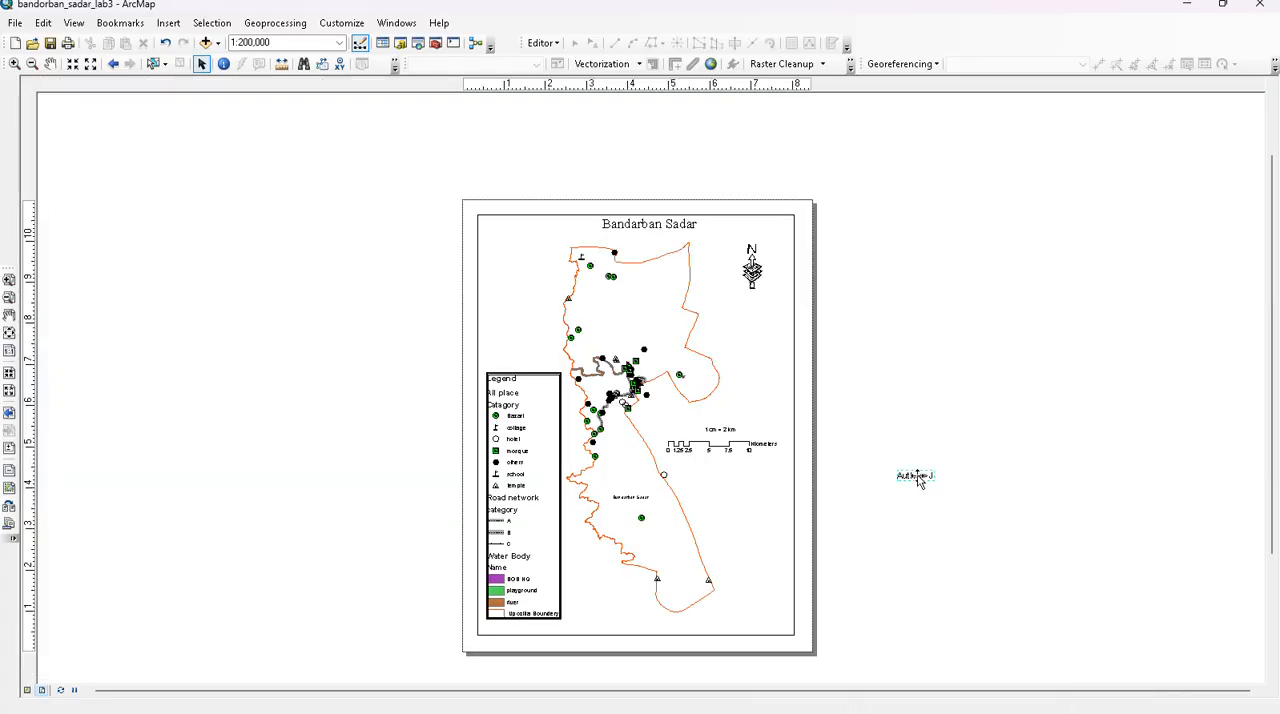
left_click_drag(917, 478, 766, 620)
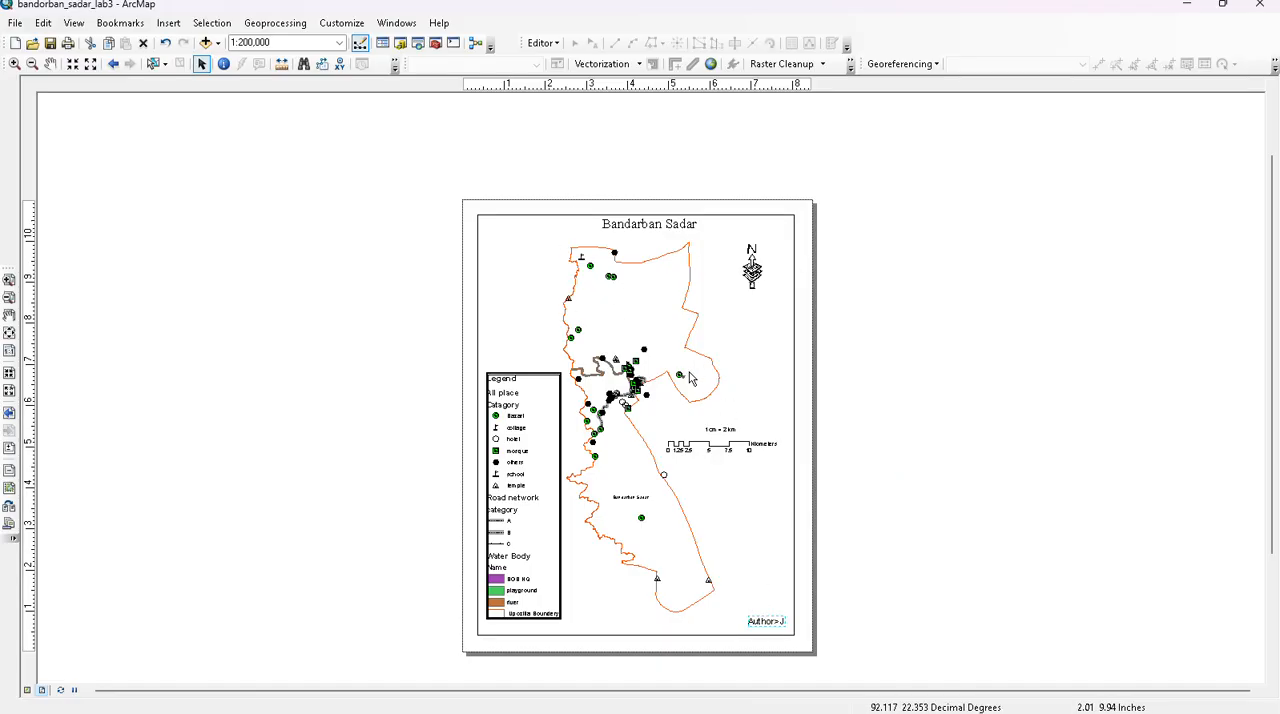
scroll(646, 436, "up", 4)
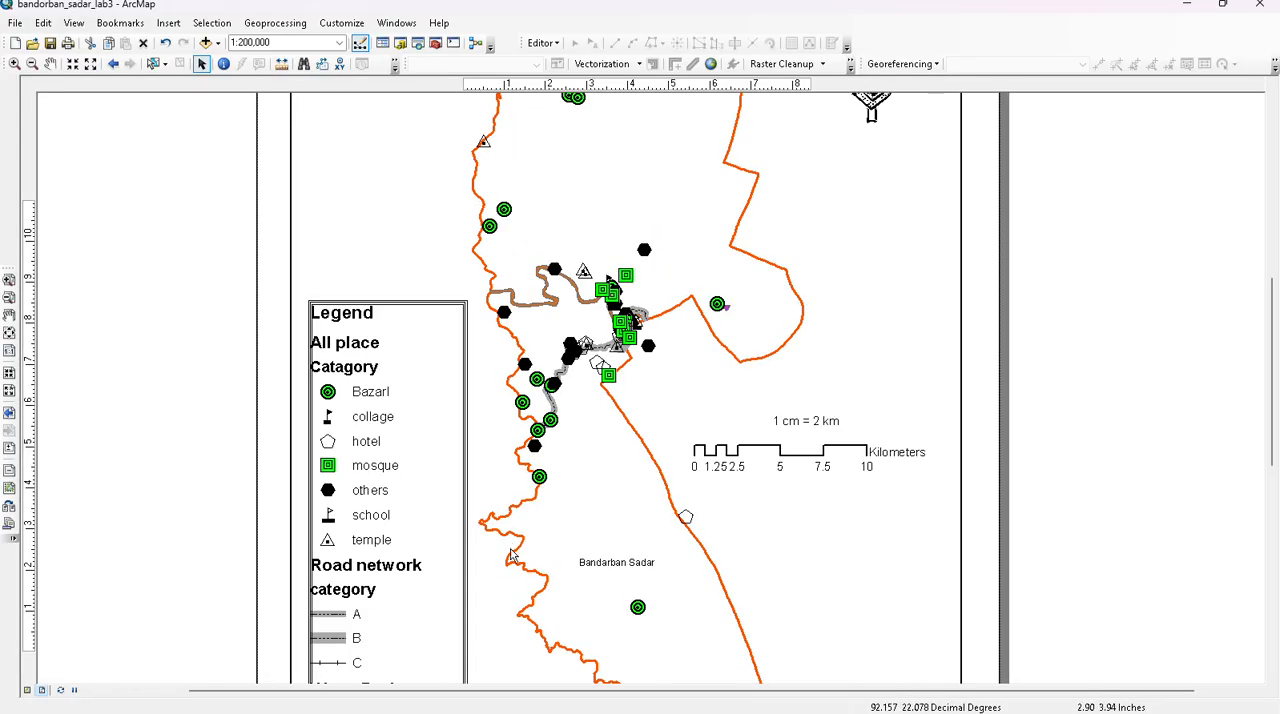
scroll(509, 555, "down", 4)
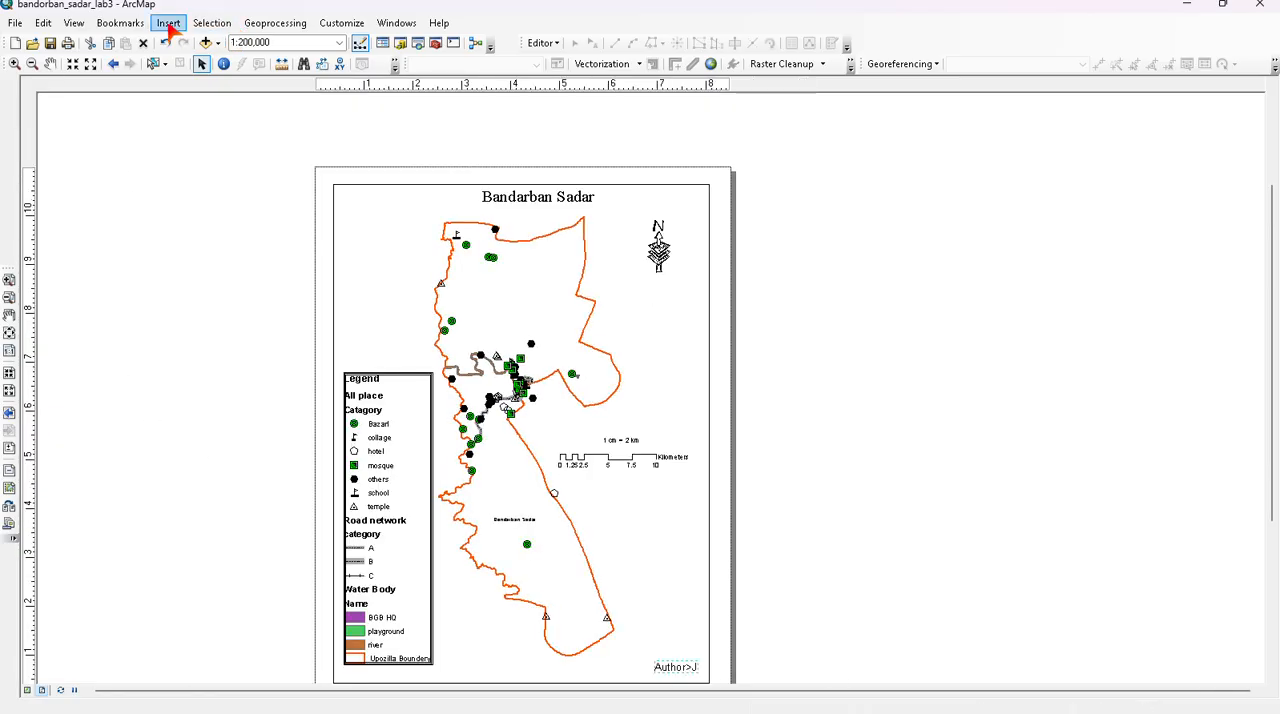
- Show the table of contents and apply the Major Road line symbol to category B of the Road network layer
left_click(382, 43)
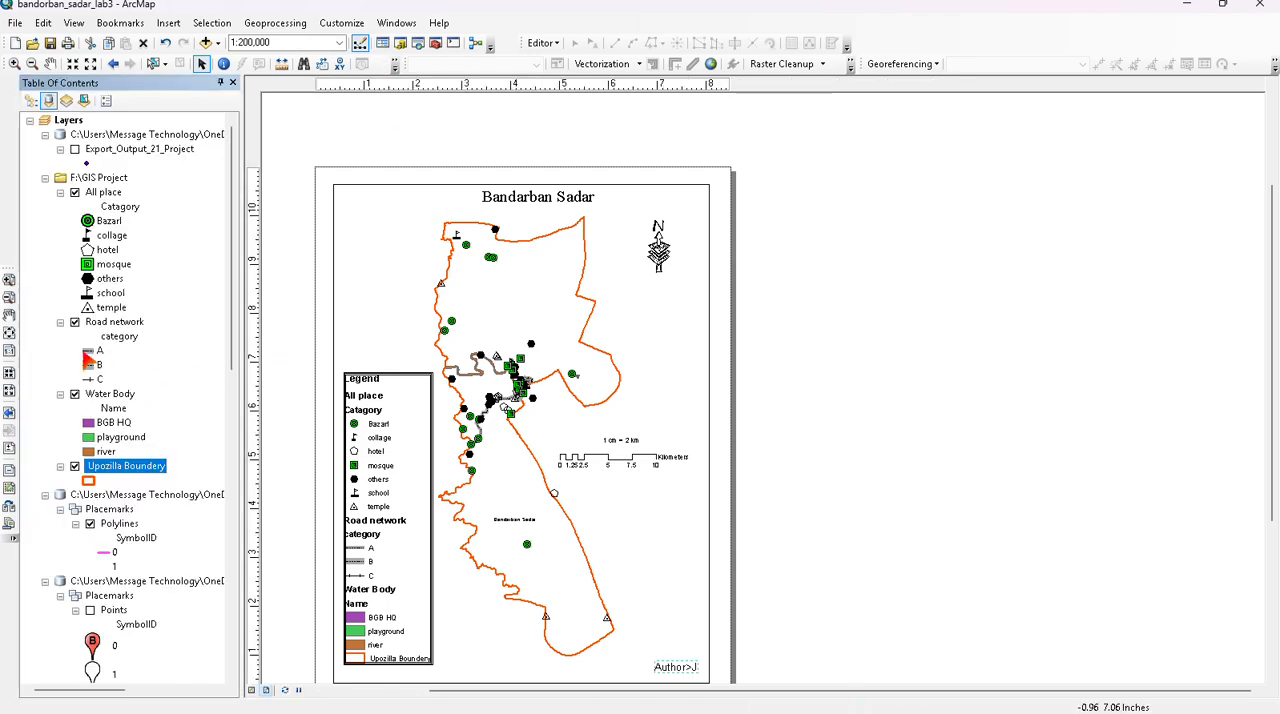
left_click(89, 363)
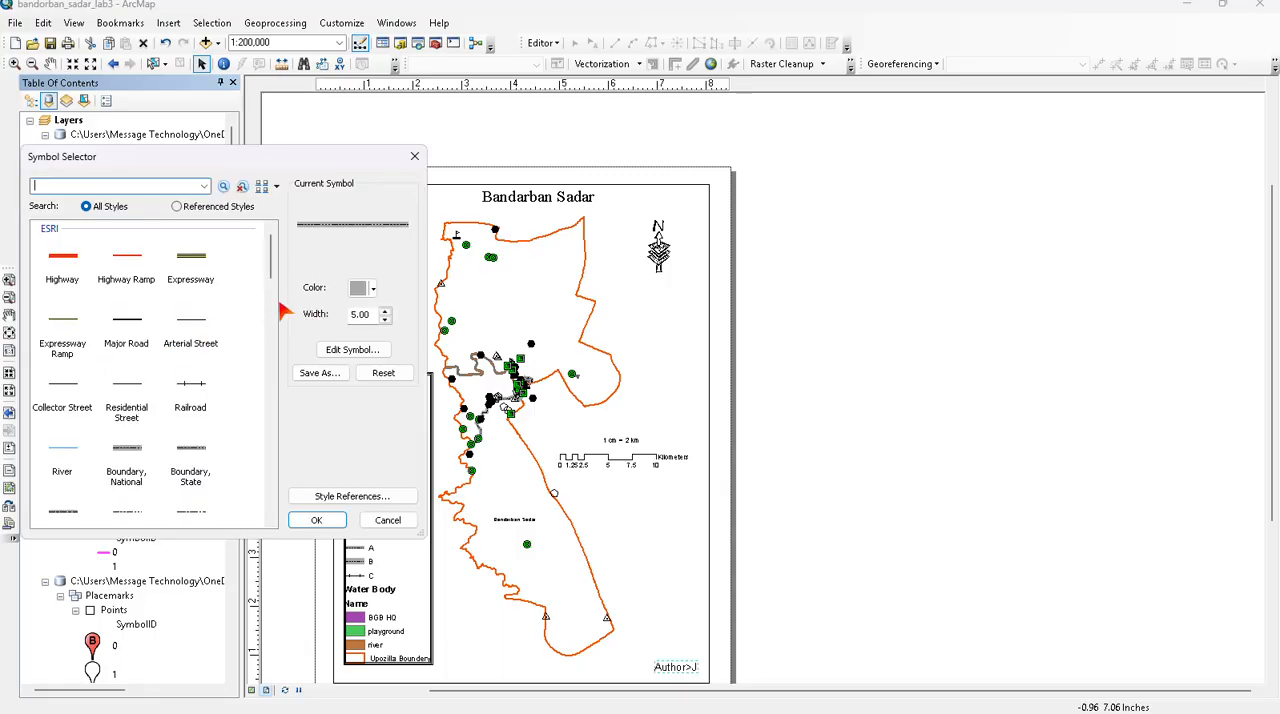
left_click(313, 522)
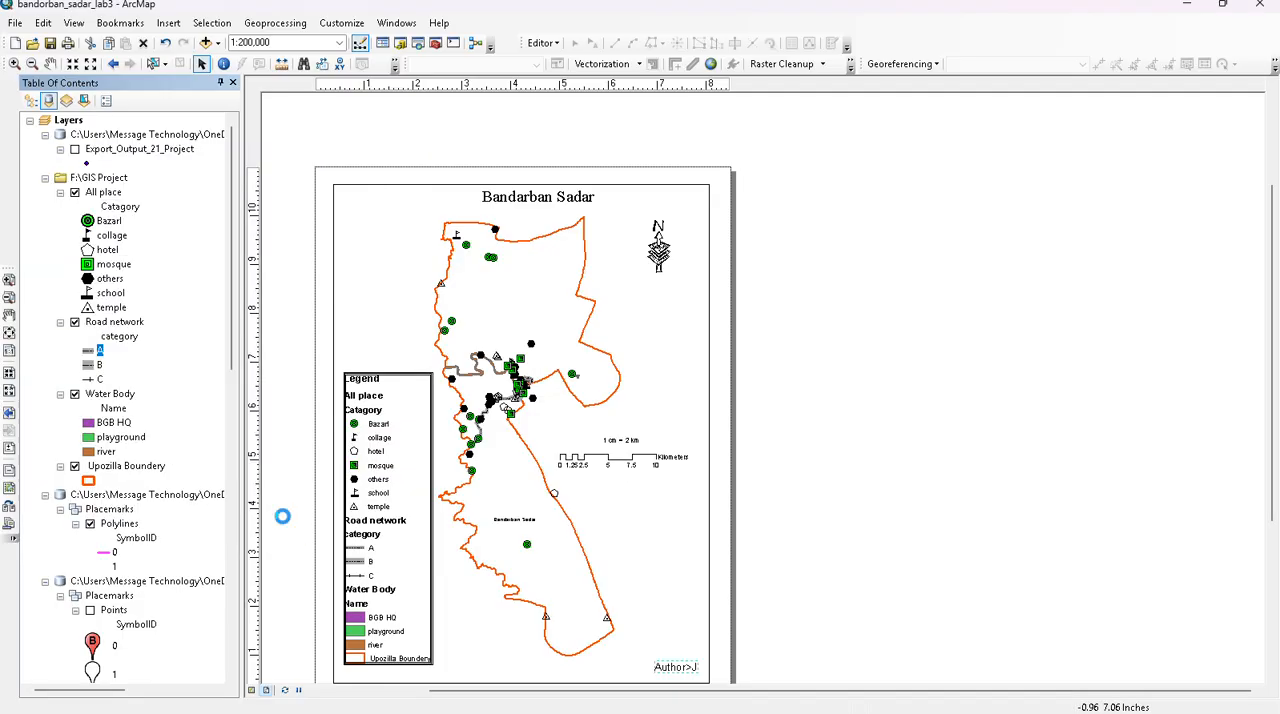
left_click(84, 363)
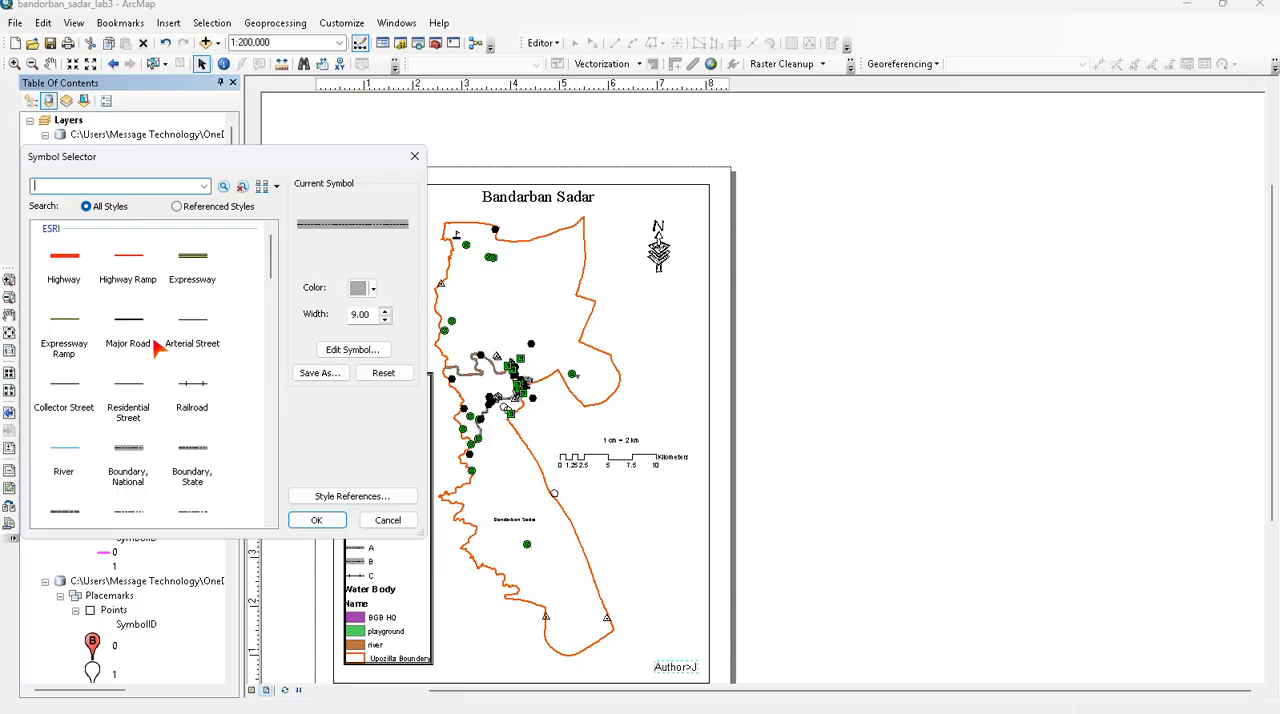
left_click(136, 319)
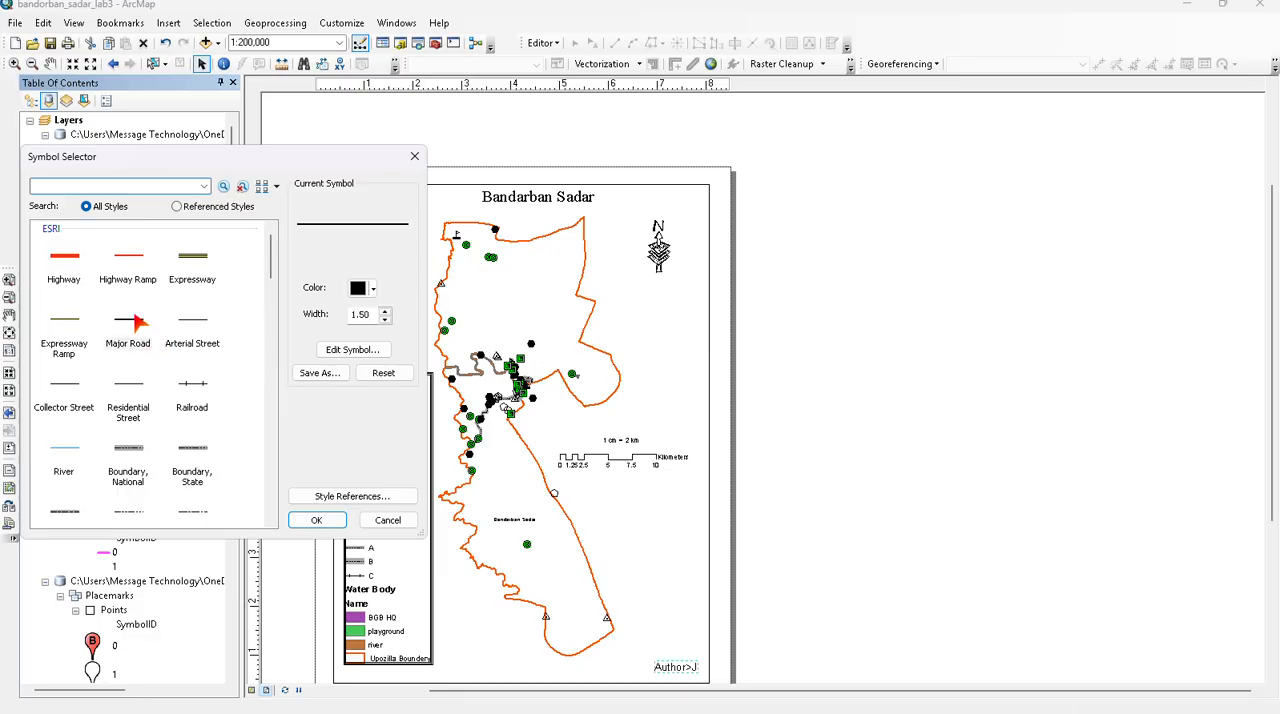
left_click(318, 521)
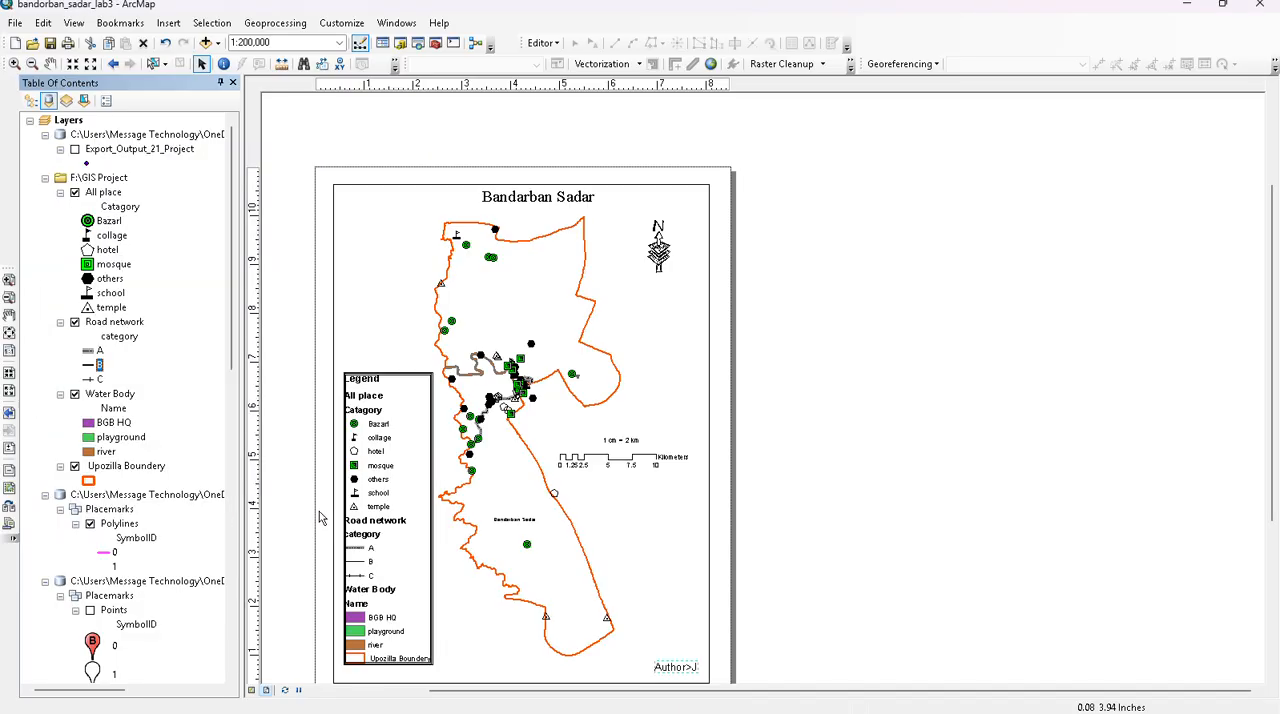
scroll(487, 399, "up", 5)
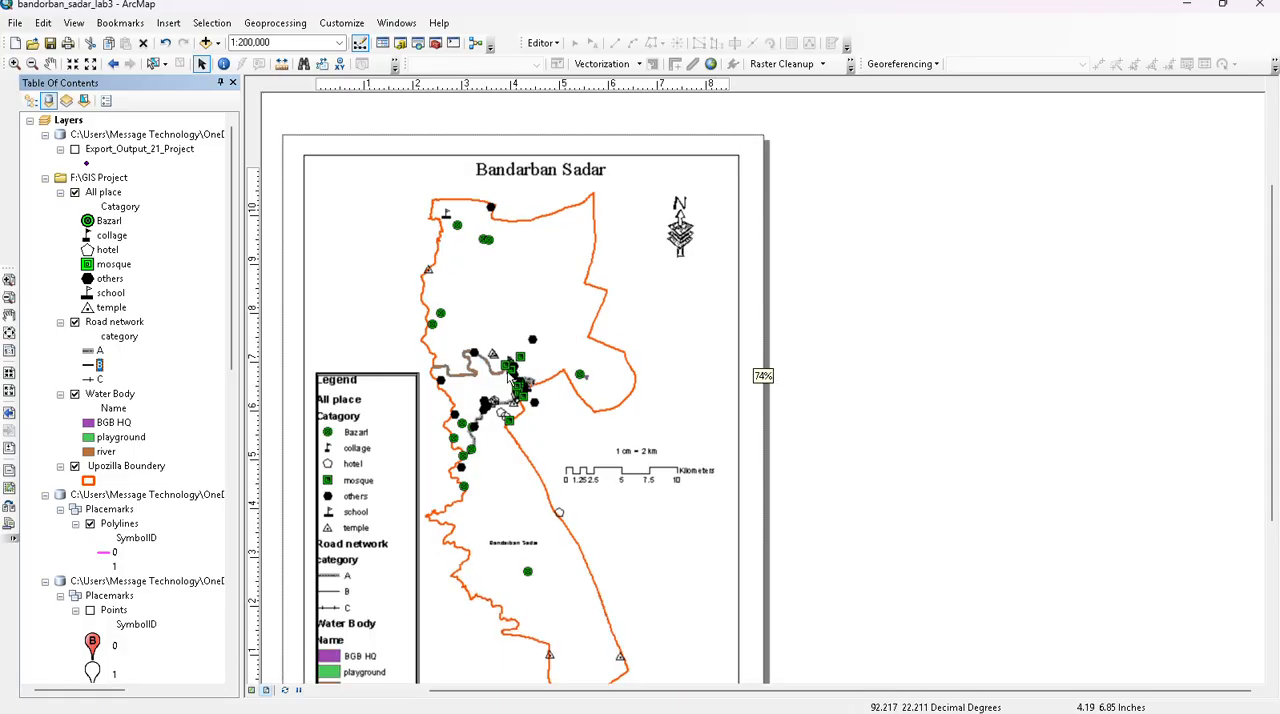
- Move the legend slightly down toward the lower-left corner of the map frame and deselect it
scroll(466, 394, "up", 2)
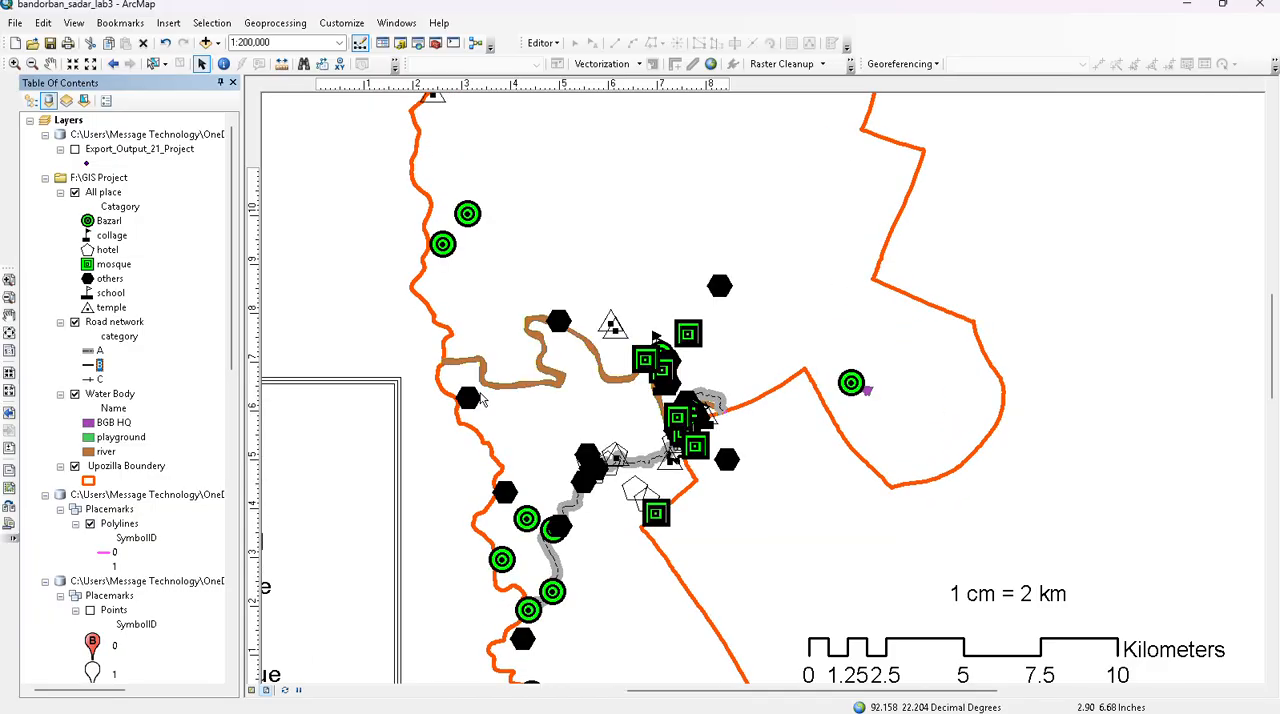
scroll(482, 400, "down", 2)
scroll(452, 424, "down", 3)
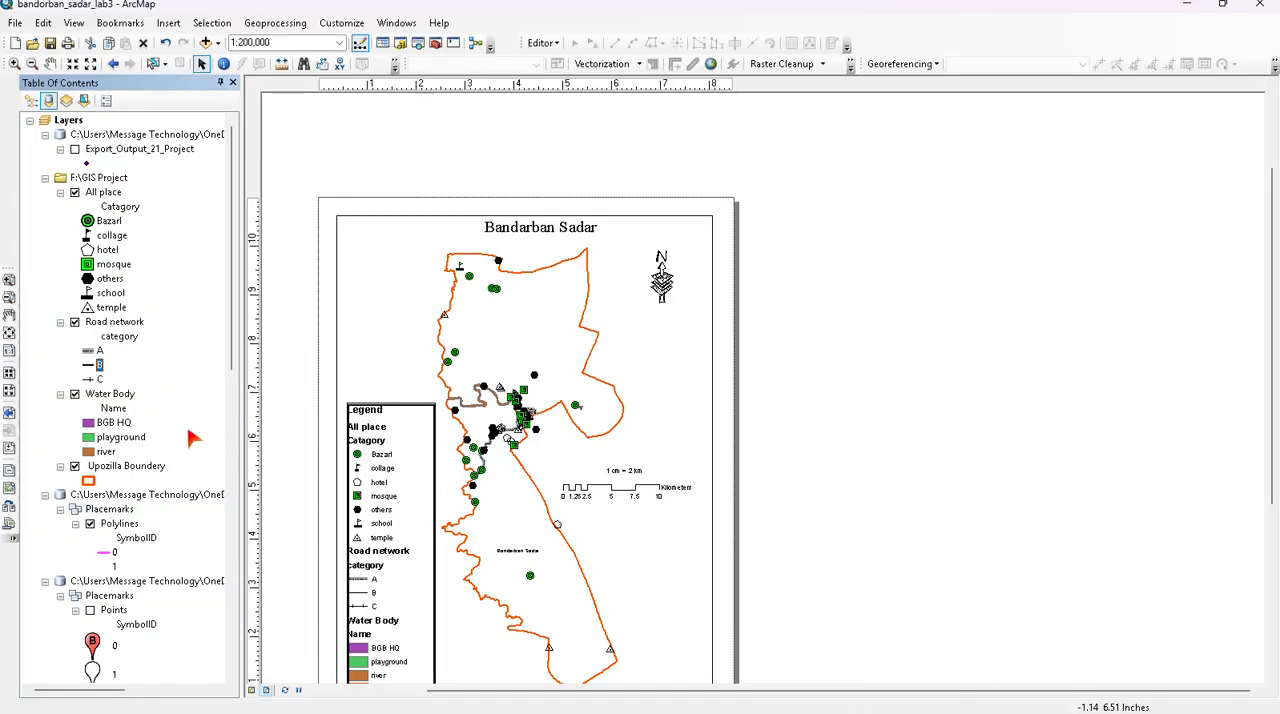
scroll(417, 424, "down", 2)
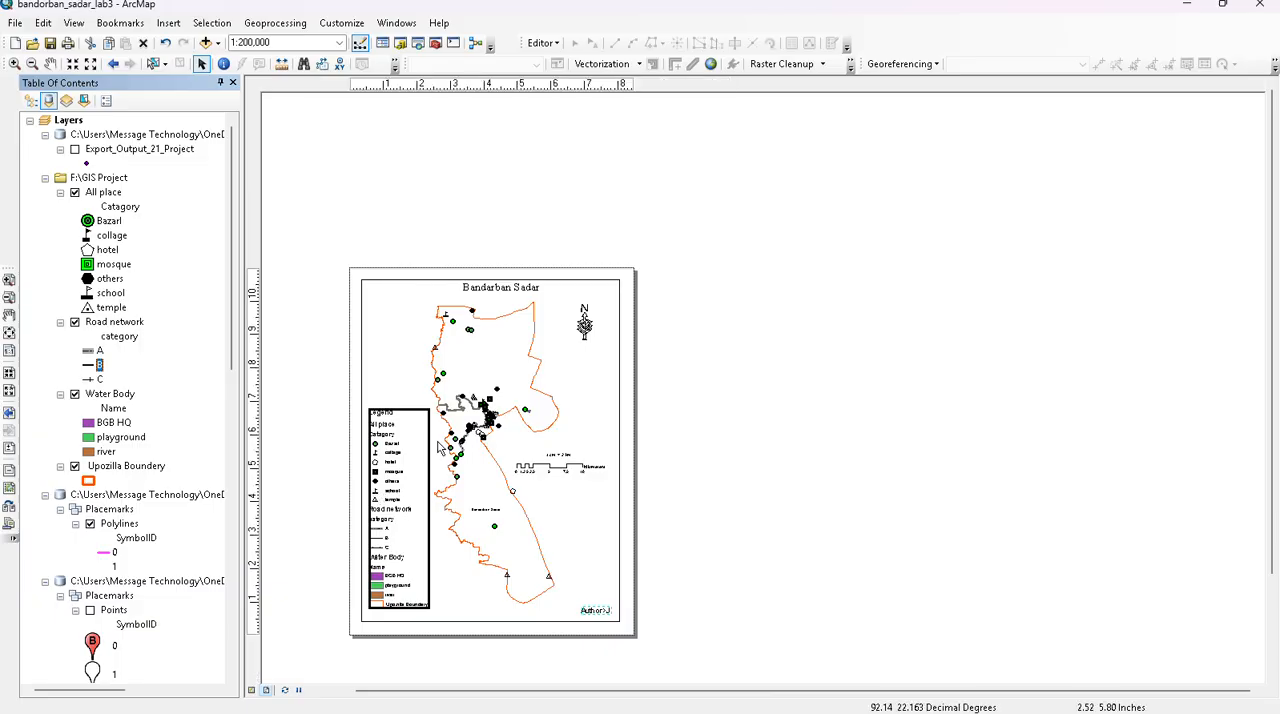
left_click(400, 488)
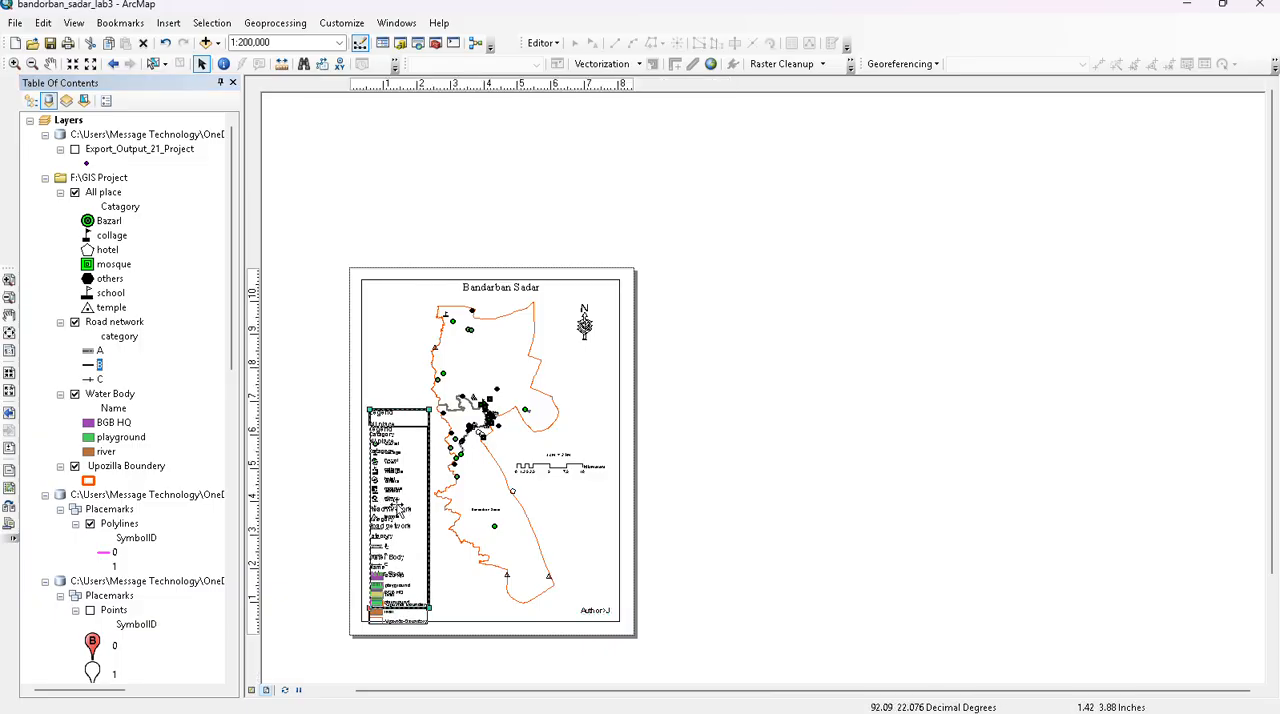
left_click_drag(396, 497, 395, 498)
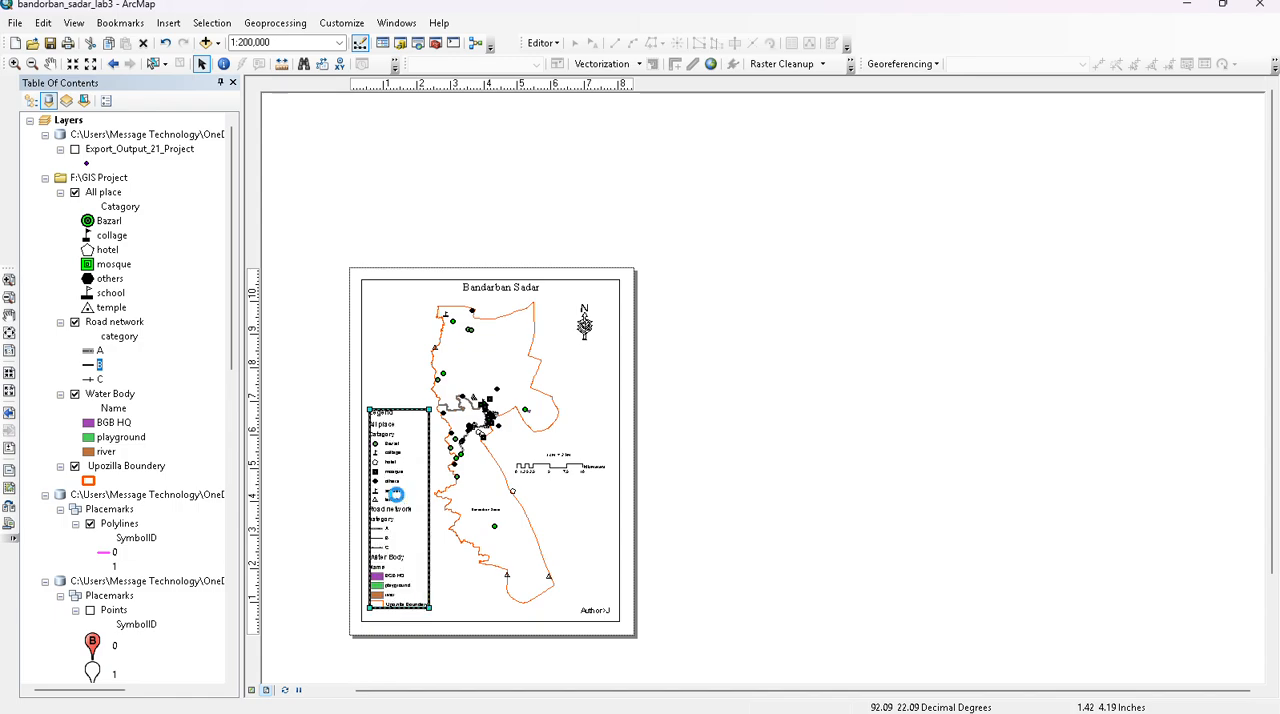
left_click(763, 403)
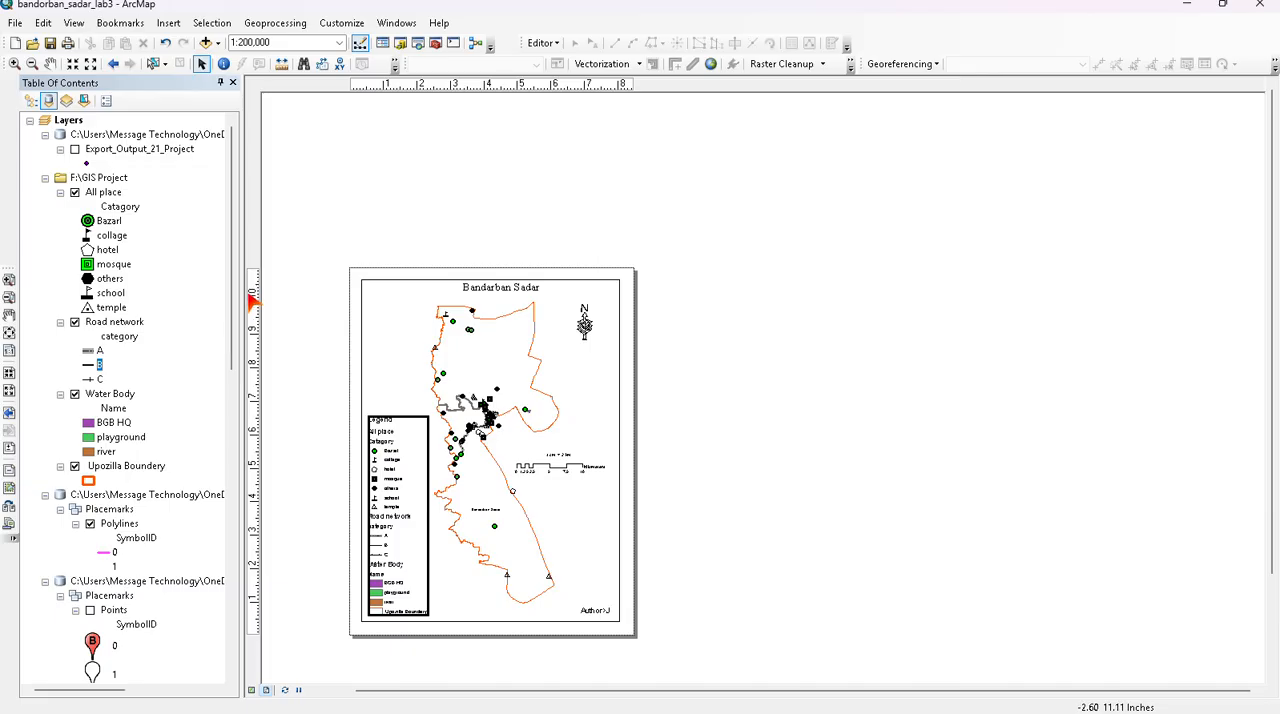
- Hide the table of contents to give the layout page more room
scroll(280, 346, "up", 2)
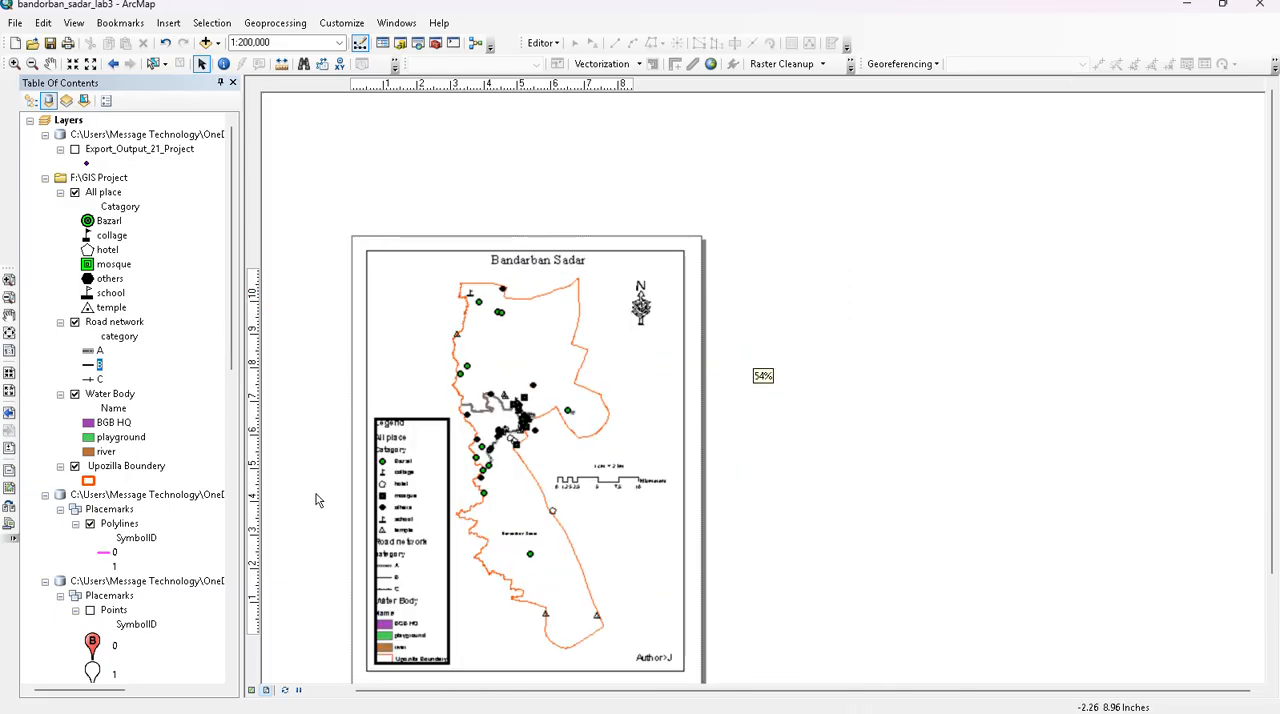
scroll(323, 653, "up", 1)
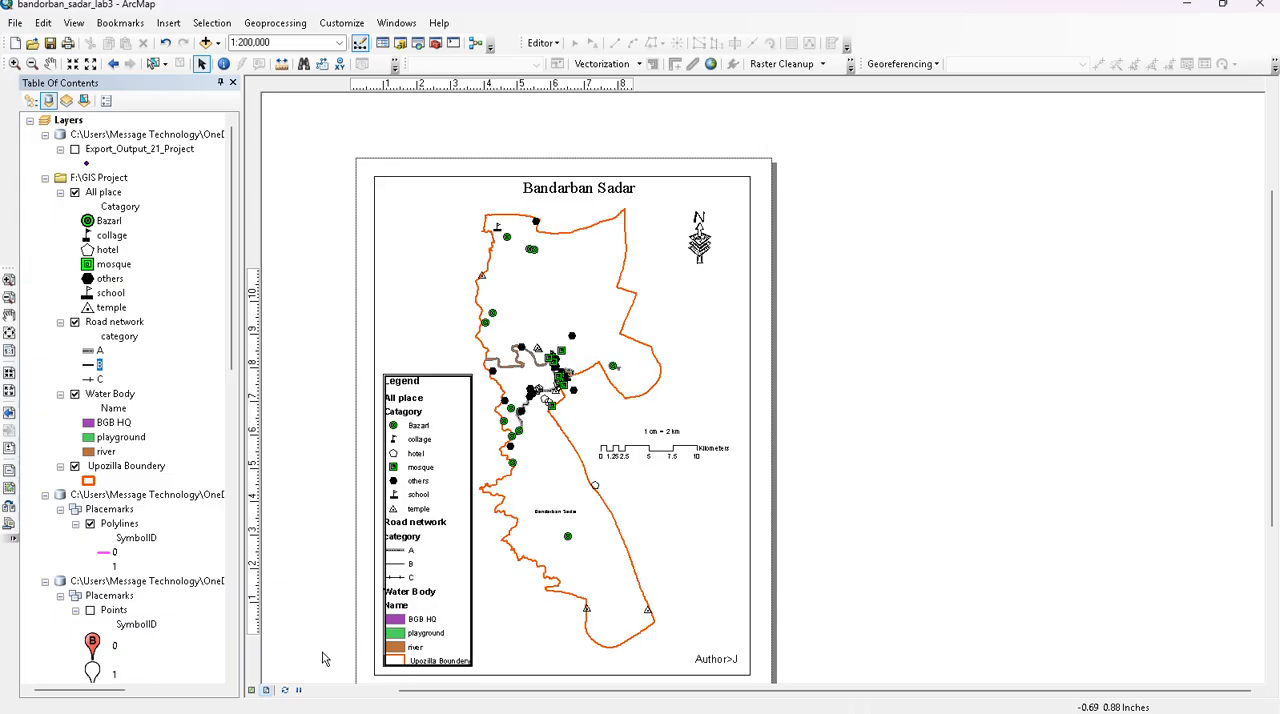
left_click(233, 83)
scroll(326, 510, "down", 1)
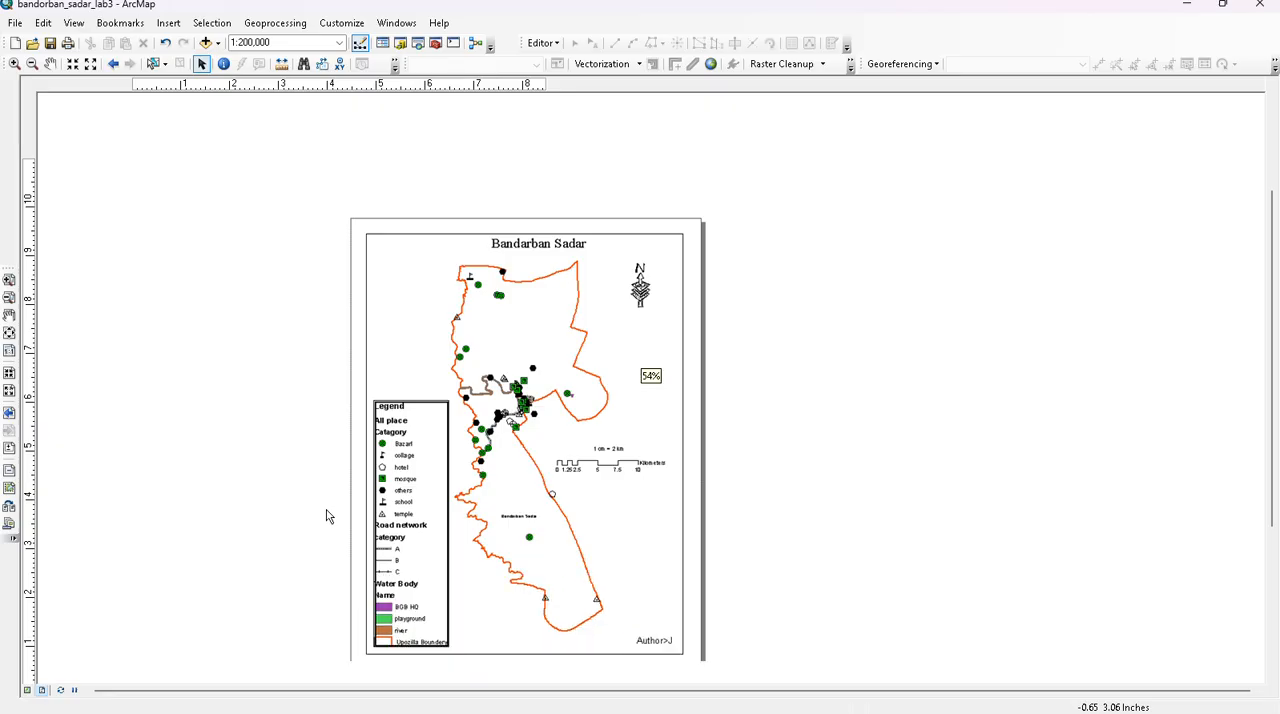
scroll(309, 654, "up", 1)
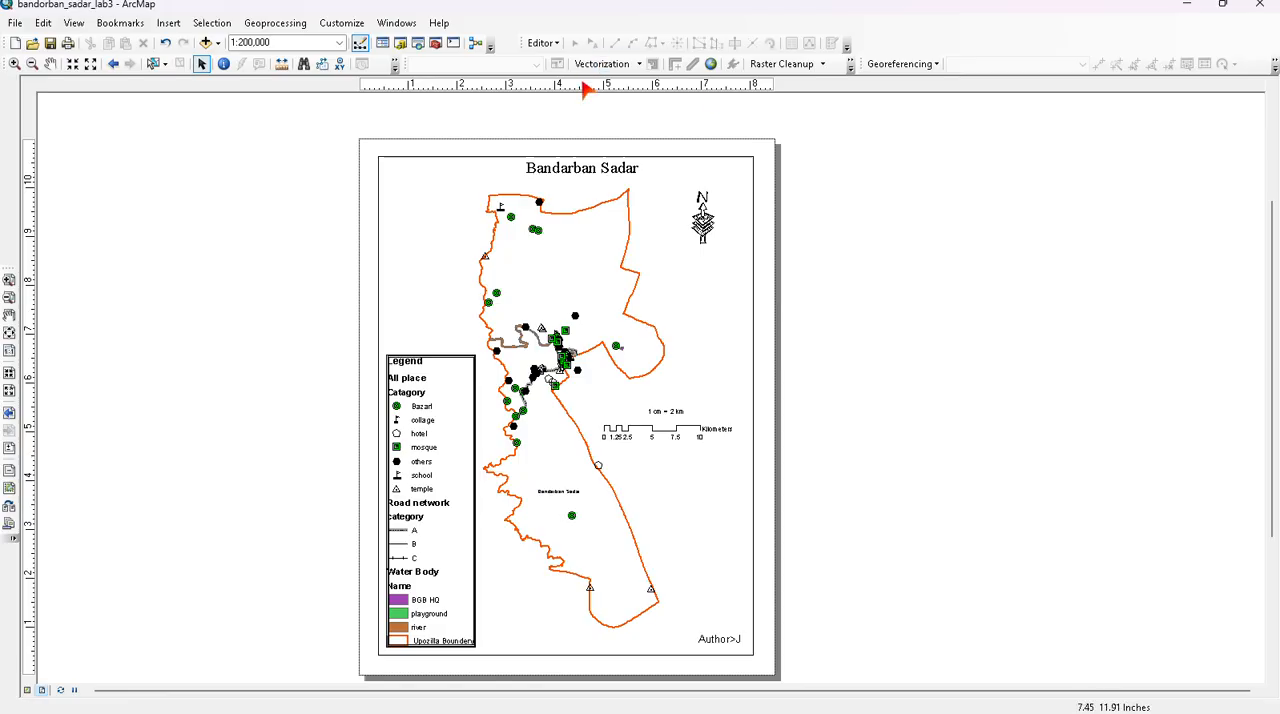
- Start exporting the layout as the JPEG bandorban_sadar_lab3 in Downloads, declining to replace the existing file
left_click(15, 22)
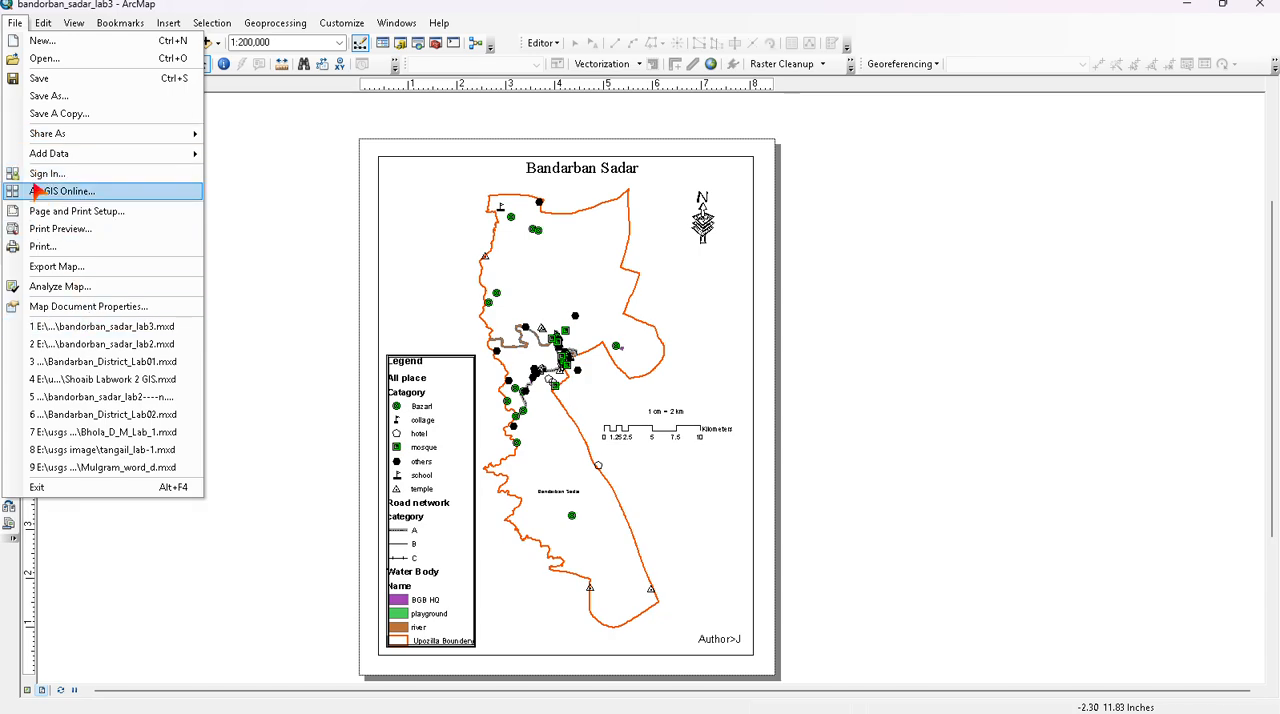
left_click(46, 267)
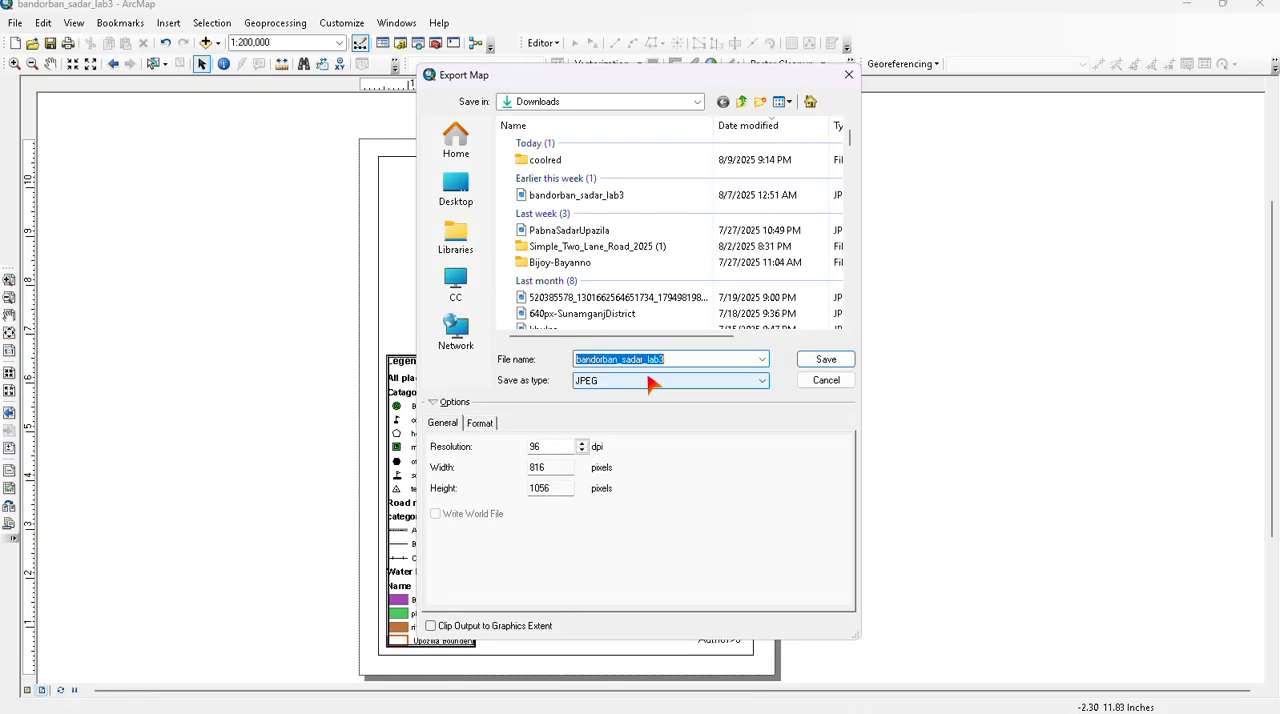
left_click(815, 366)
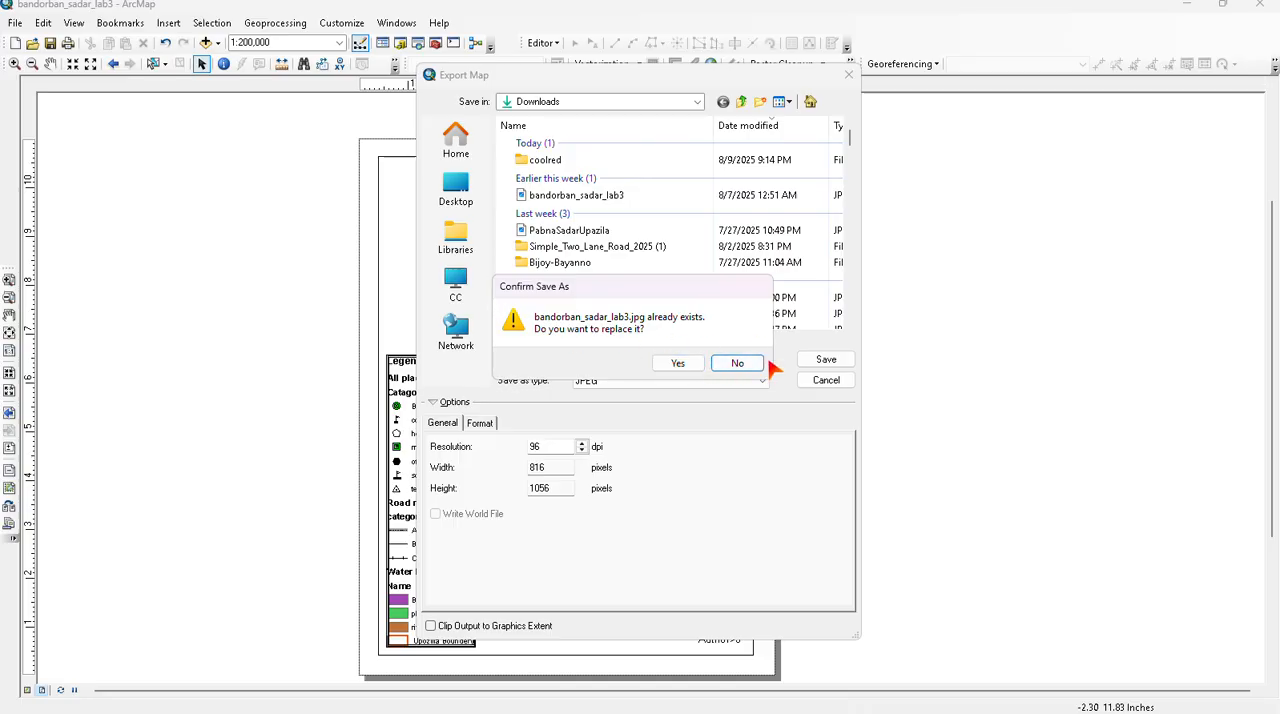
left_click(740, 364)
left_click(669, 361)
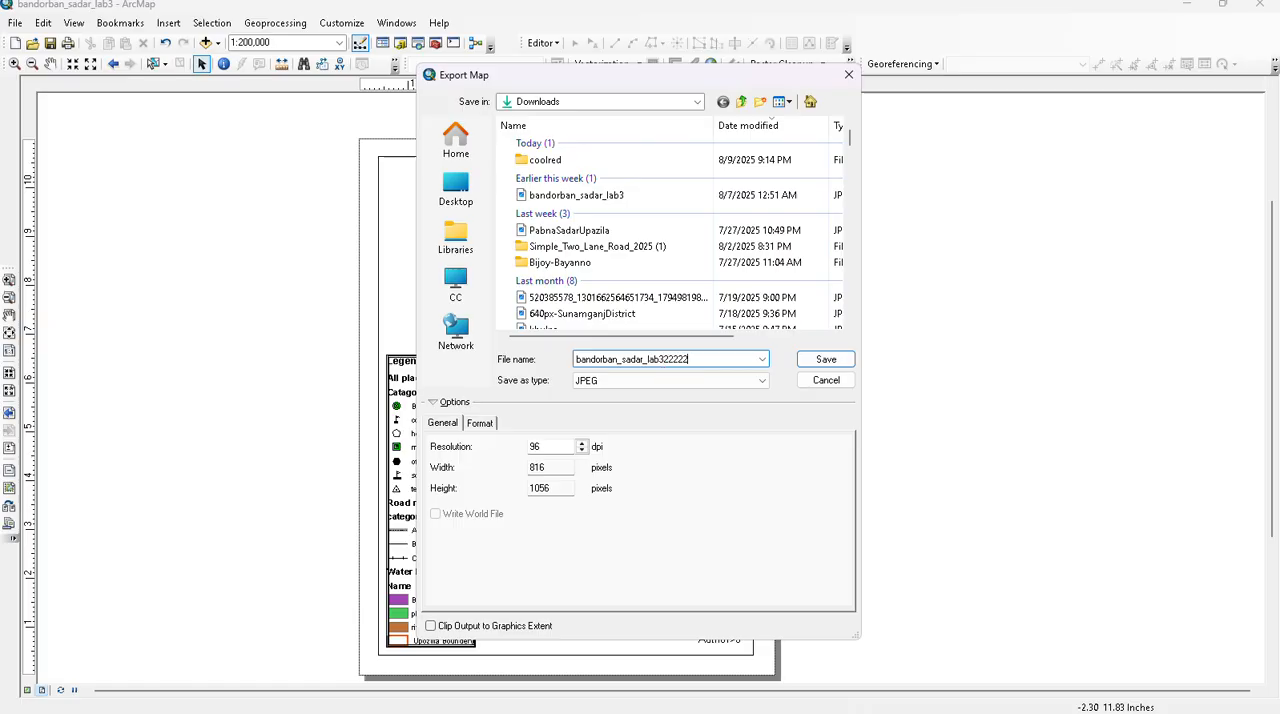
key("BackSpace")
key("BackSpace")
key("BackSpace")
key("BackSpace")
type("3333")
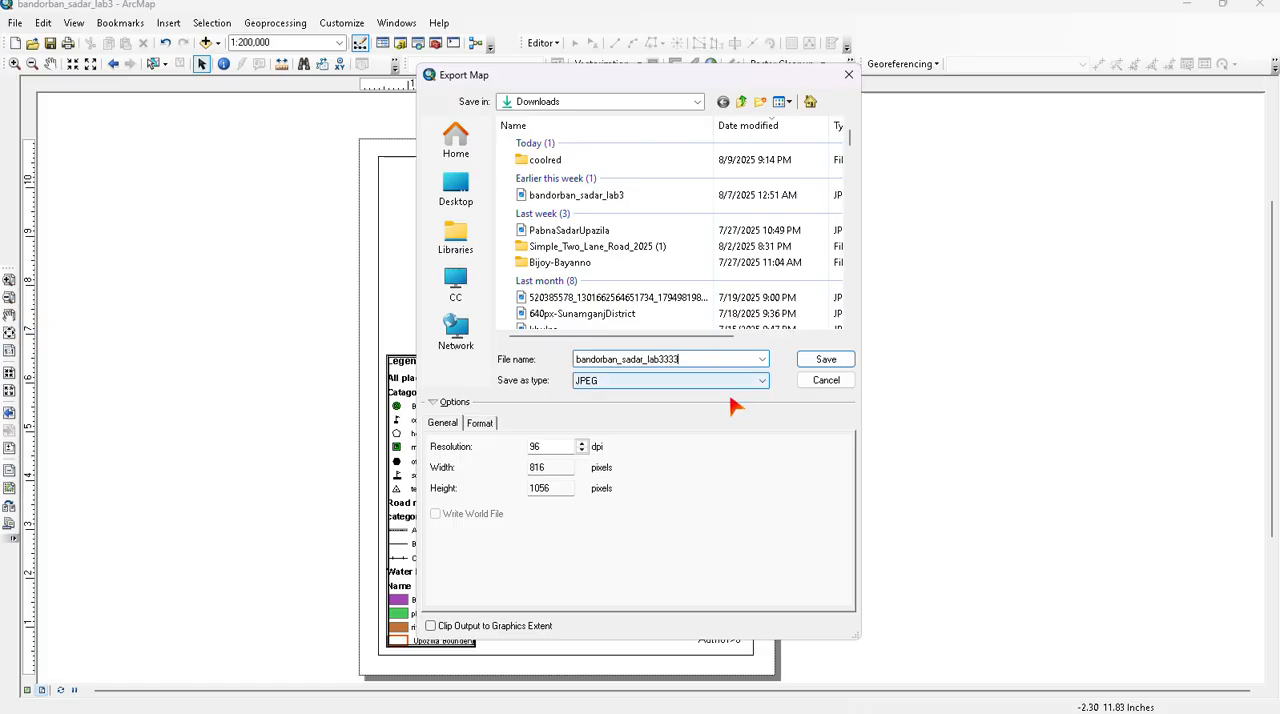
type("33333")
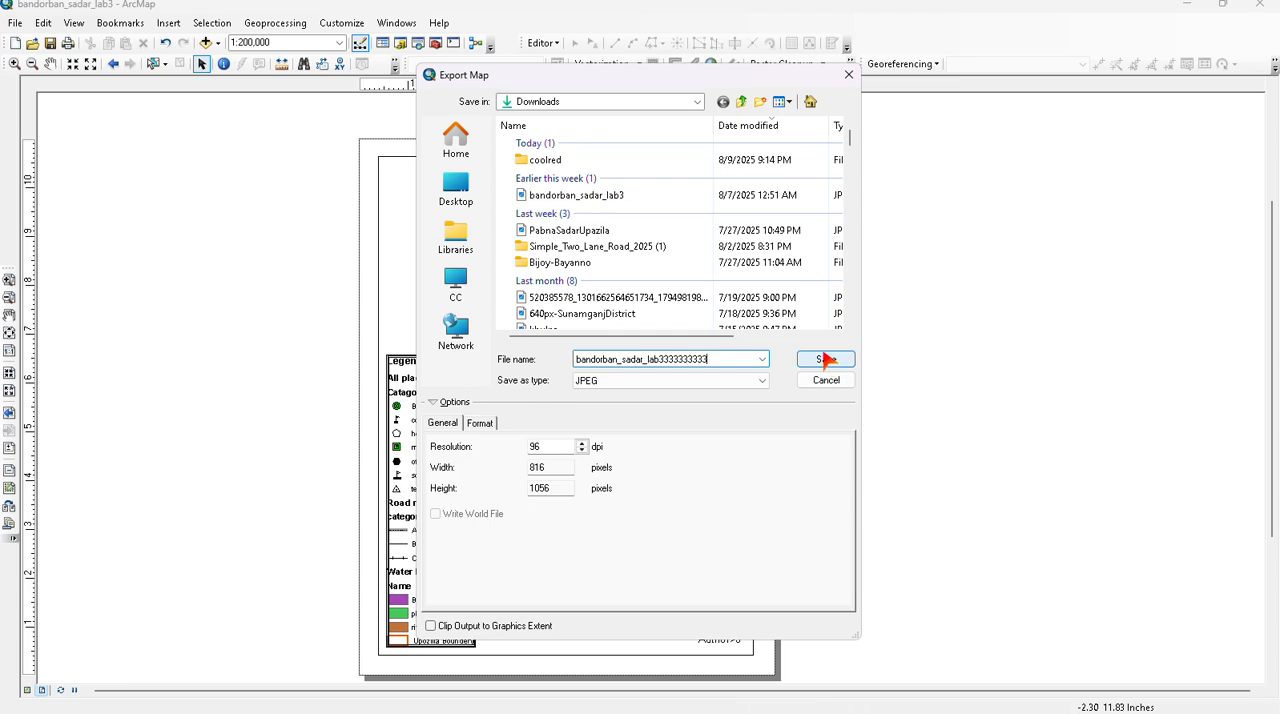
left_click(826, 361)
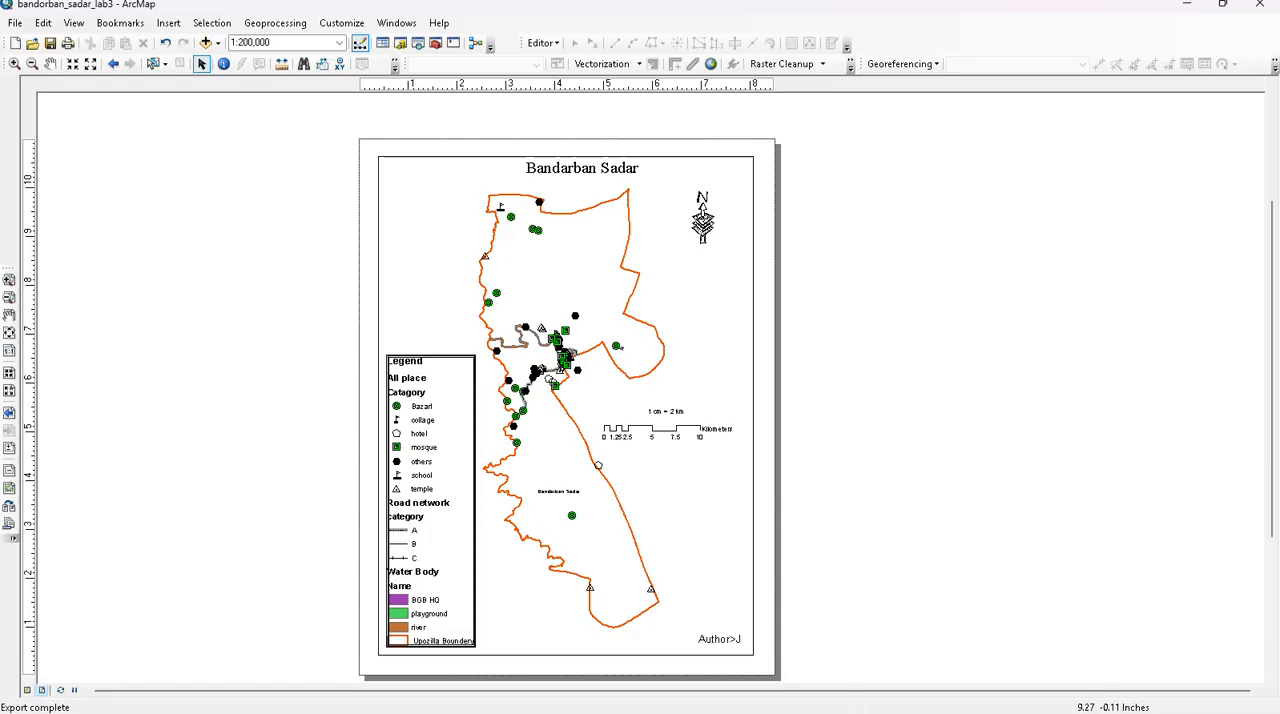
left_click(1185, 6)
double_click(100, 35)
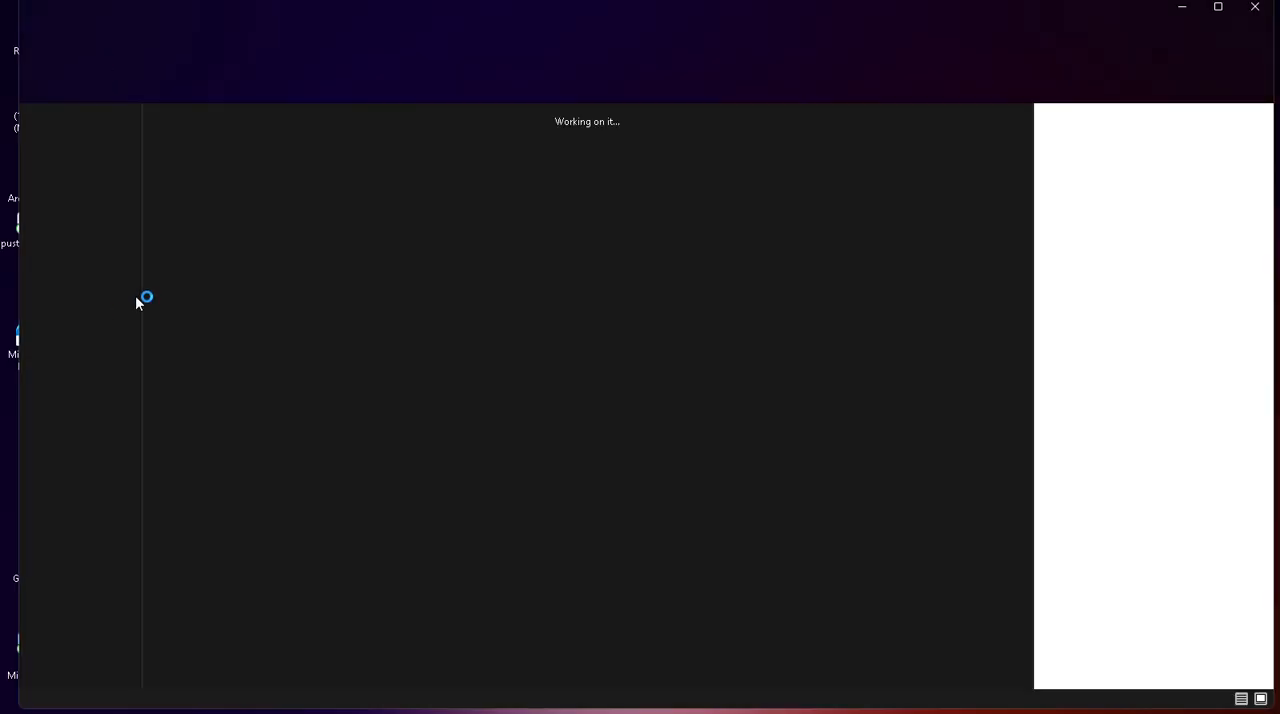
left_click(1218, 6)
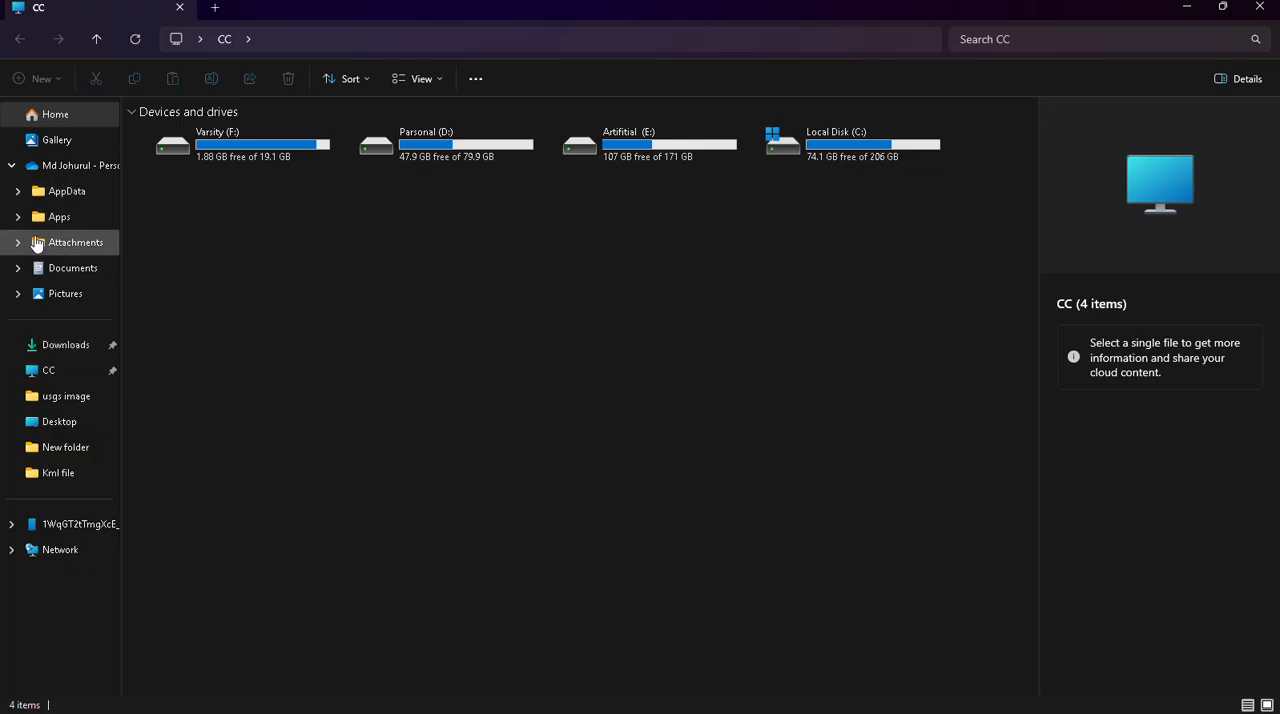
left_click(45, 270)
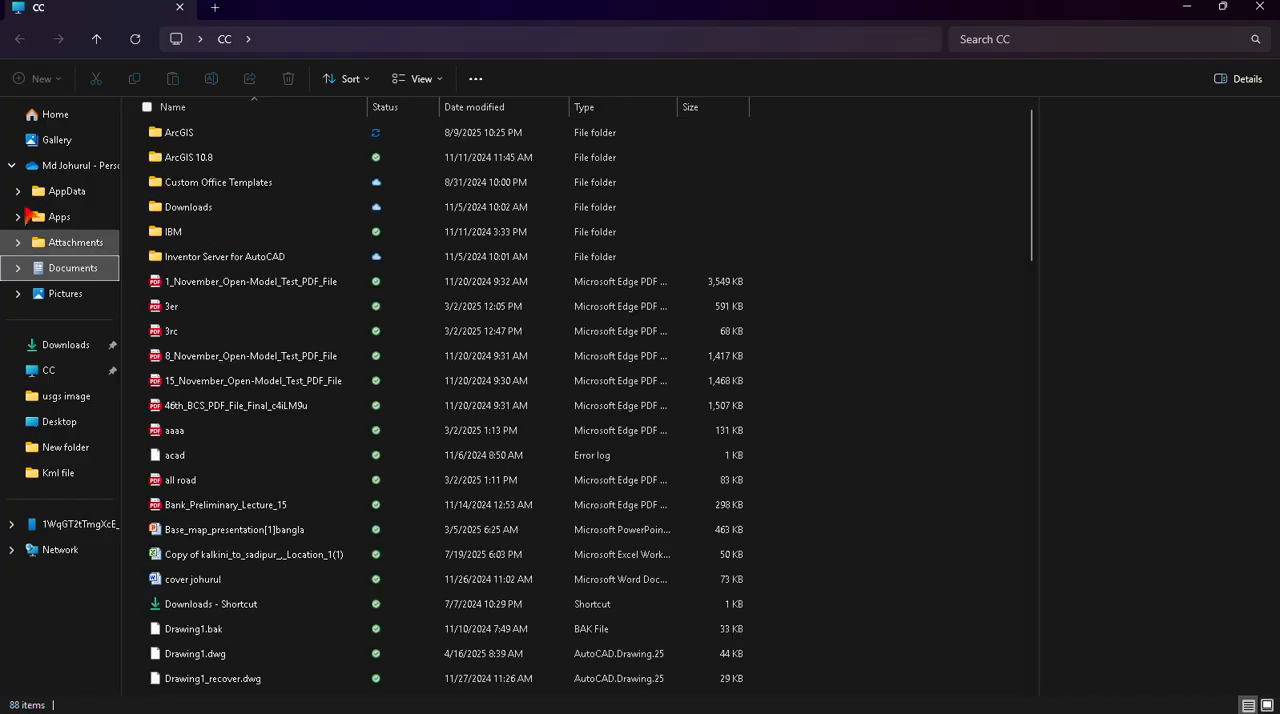
left_click(55, 116)
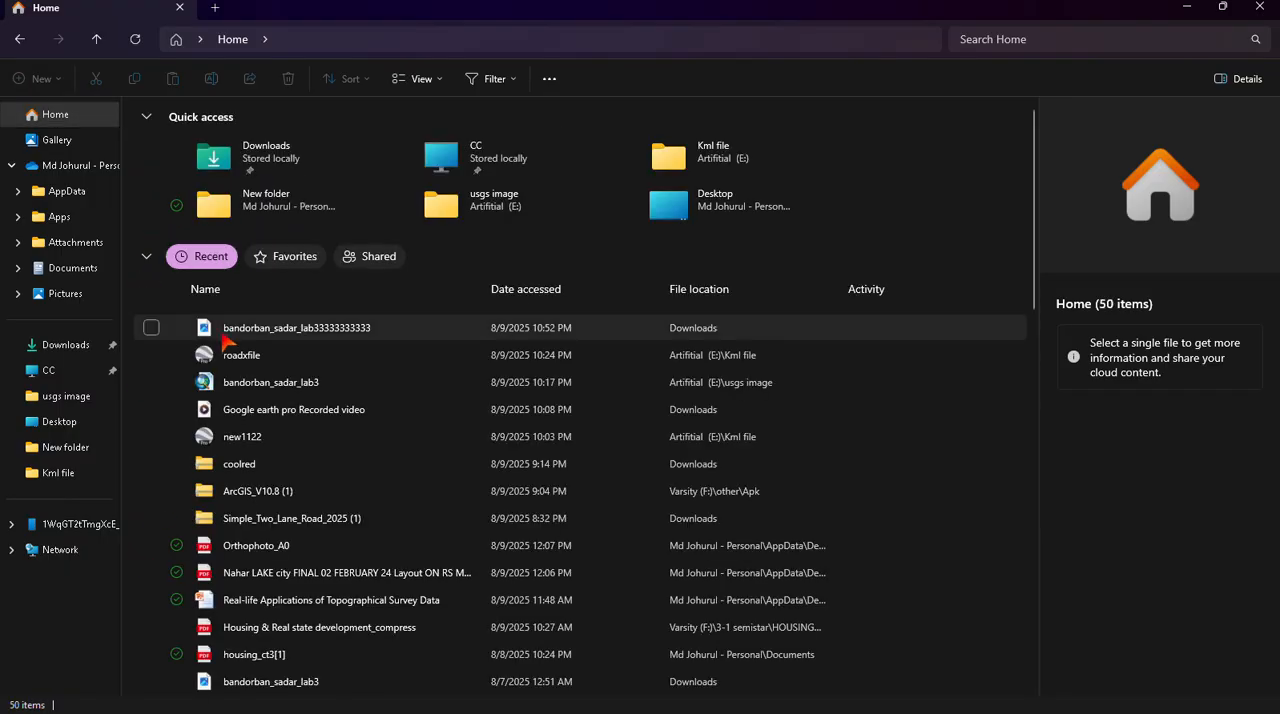
left_click(228, 336)
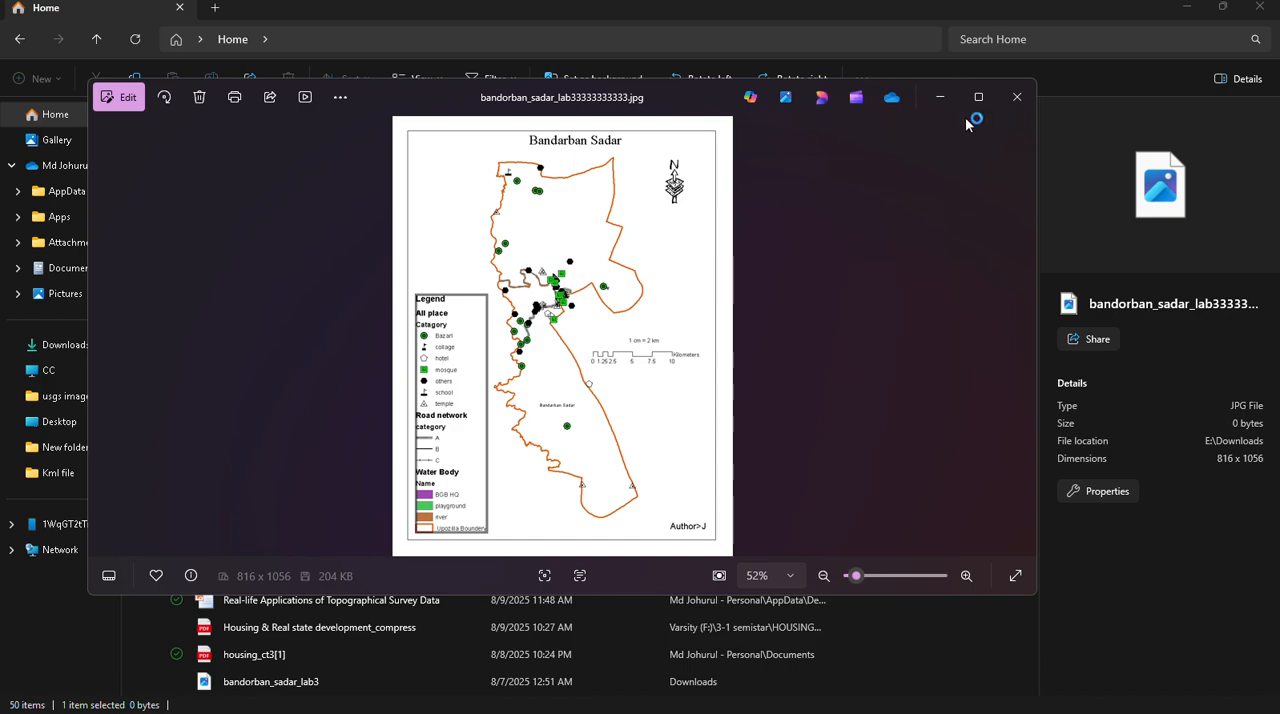
left_click(980, 99)
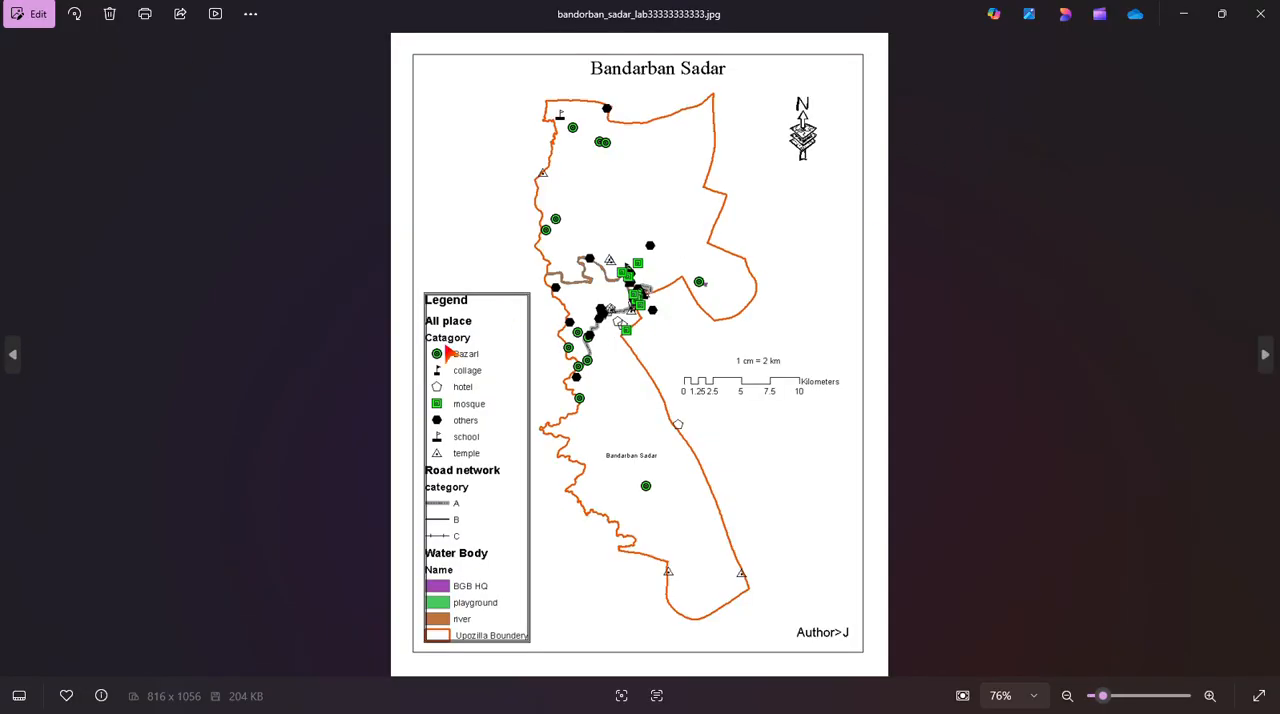